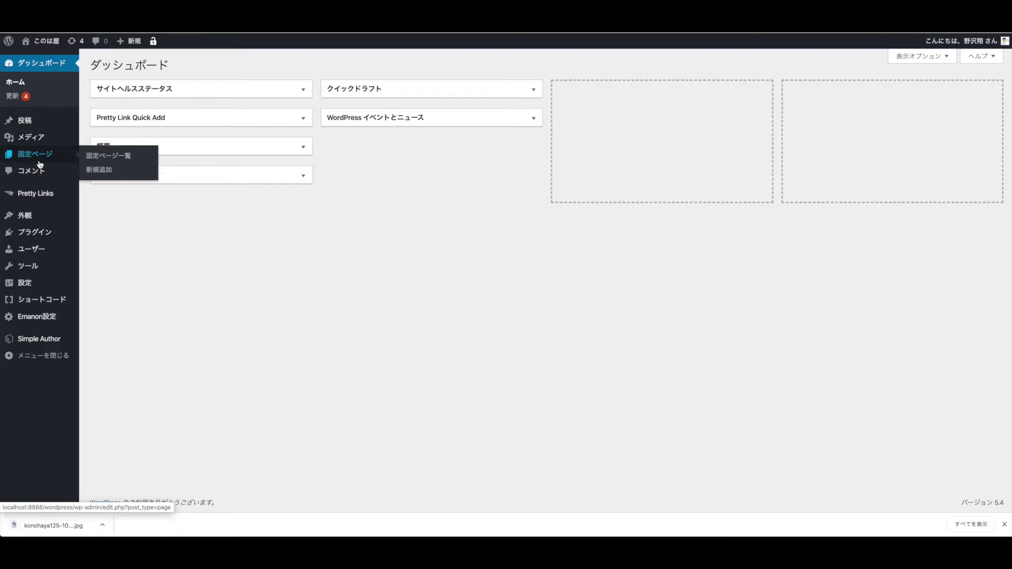
# - Create a new fixed page (固定ページ) titled "＜会社名・個人名＞とは"
pyautogui.click(105, 174)
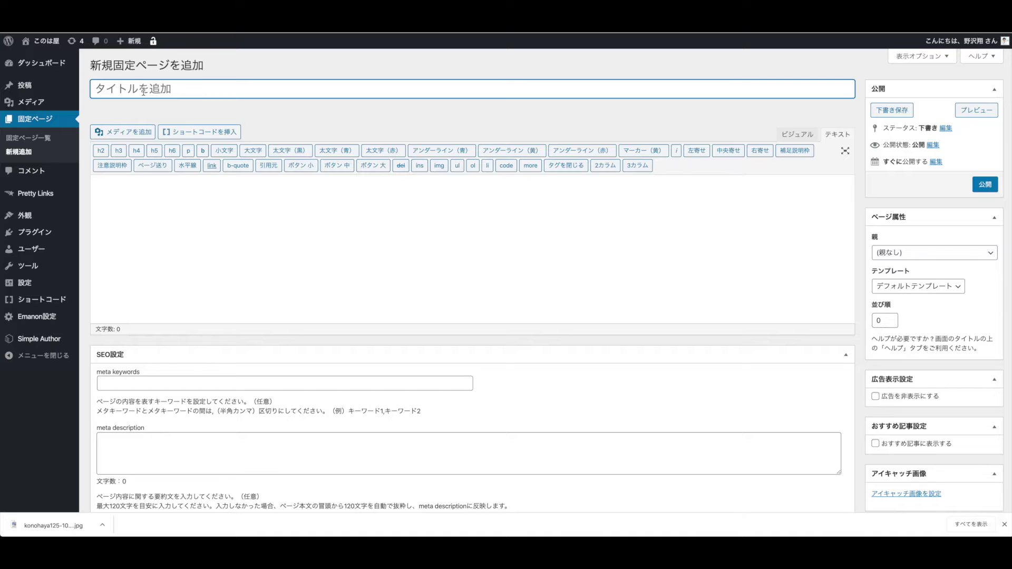
pyautogui.press('super+shift+v')
pyautogui.press('Down')
pyautogui.press('Right')
pyautogui.press('Return')
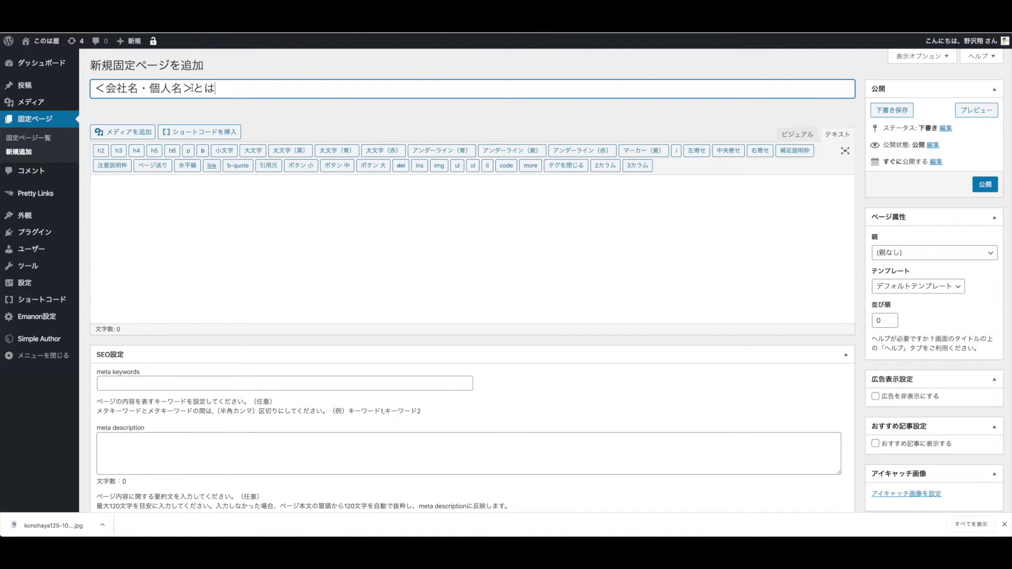
pyautogui.click(182, 118)
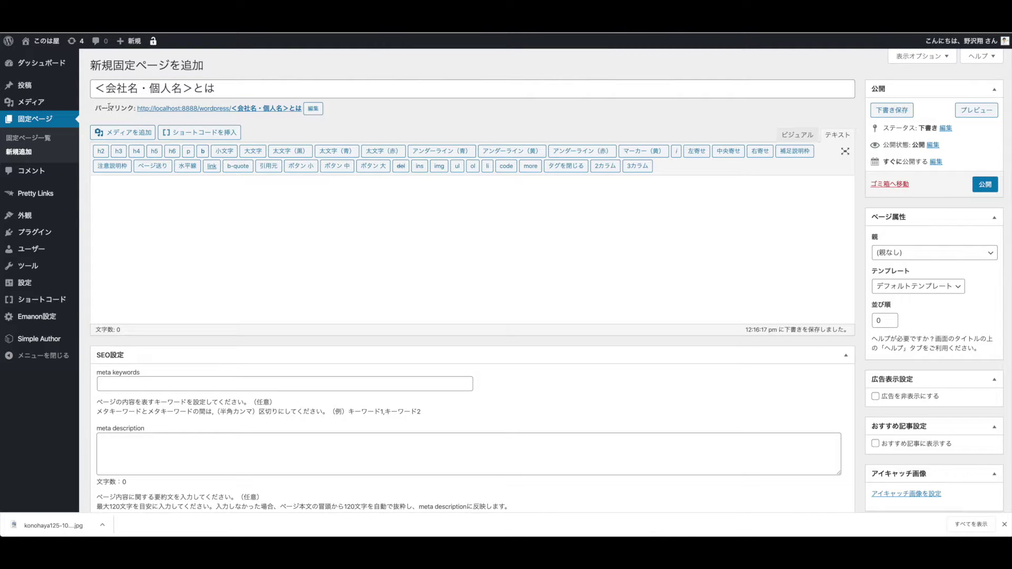
# - Open the page's permalink for editing and replace the slug with "about"
pyautogui.moveTo(96, 108); pyautogui.dragTo(132, 109)
pyautogui.click(310, 110)
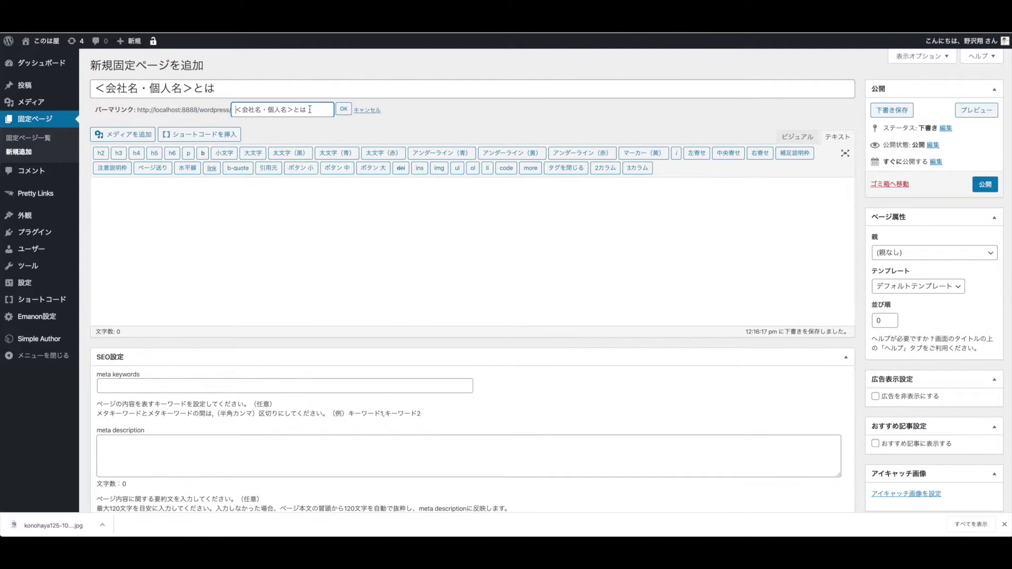
pyautogui.tripleClick(266, 112)
pyautogui.press('super+shift+v')
pyautogui.press('Down')
pyautogui.press('Right')
pyautogui.press('Down')
pyautogui.press('Down')
pyautogui.press('Return')
# - Try "about-company" as the permalink slug
pyautogui.tripleClick(266, 111)
pyautogui.press('super+shift+v')
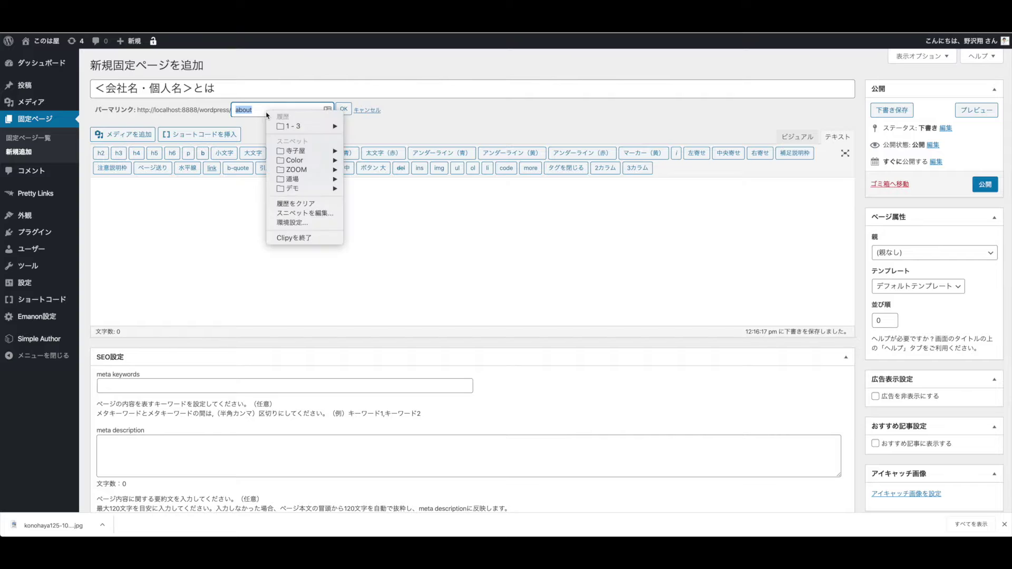
pyautogui.press('Down')
pyautogui.press('Right')
pyautogui.press('Down')
pyautogui.press('Down')
pyautogui.press('Return')
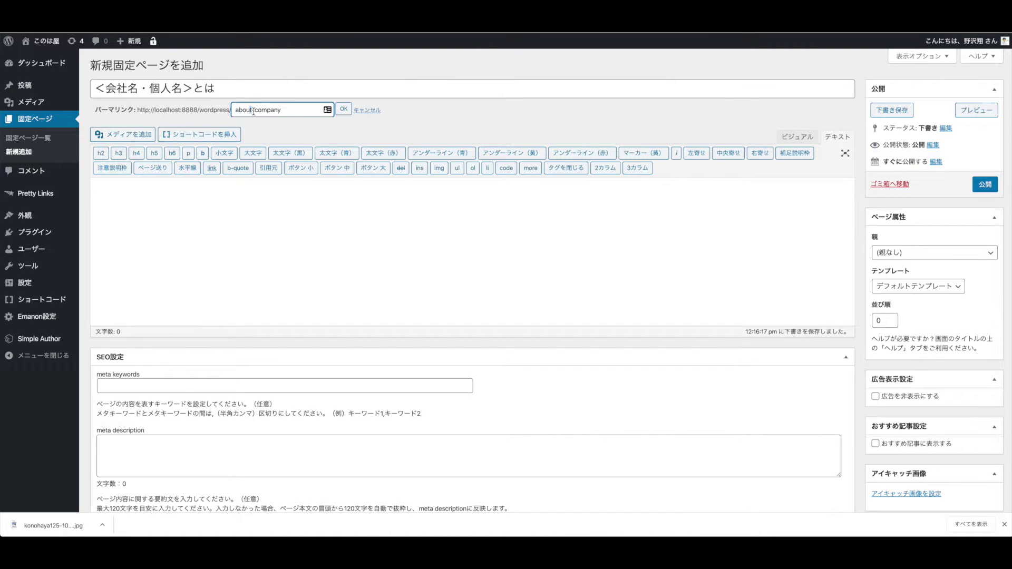
# - Shorten the permalink slug to "about", save it, and switch the content editor to visual mode
pyautogui.moveTo(254, 112); pyautogui.dragTo(290, 112)
pyautogui.press('BackSpace')
pyautogui.click(342, 110)
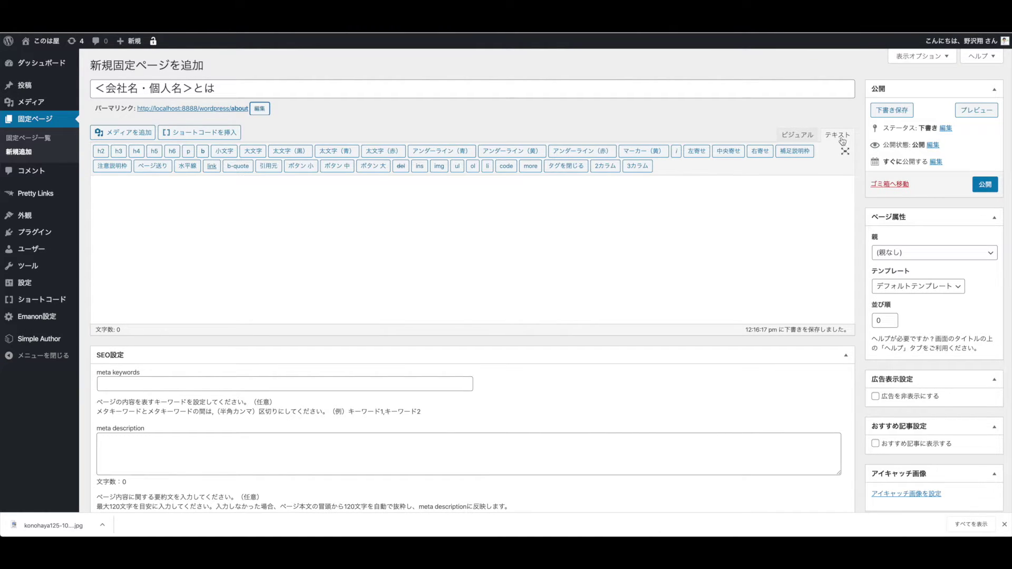
pyautogui.click(804, 136)
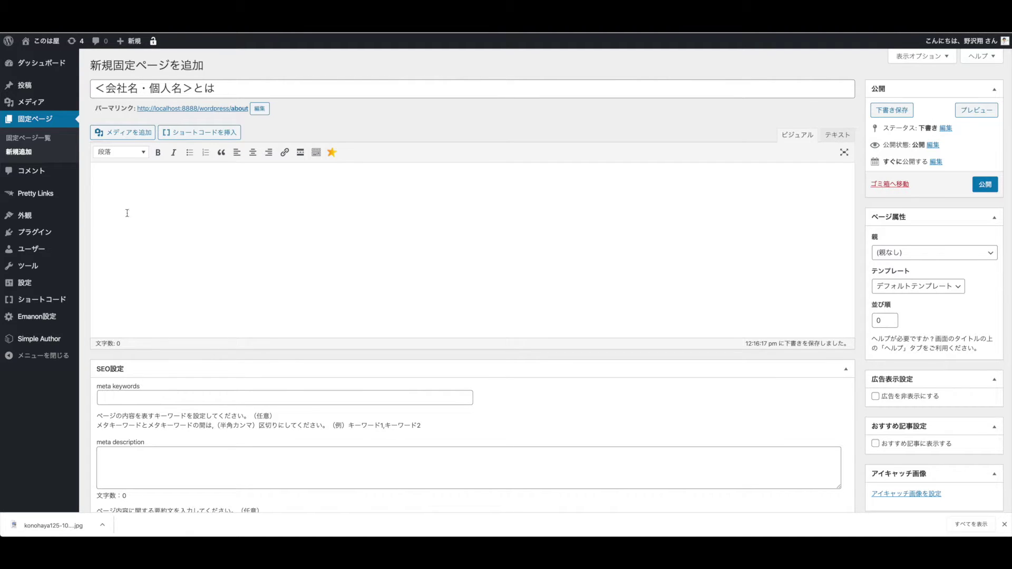
# - Check the installed plugins for Classic Editor and where new plugins are added
pyautogui.moveTo(87, 241)
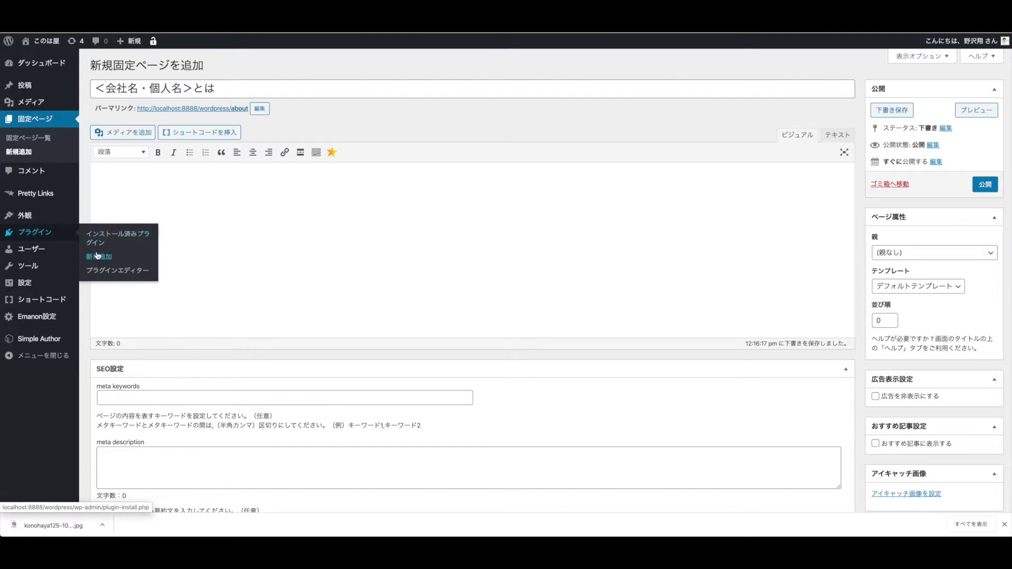
pyautogui.click(97, 257)
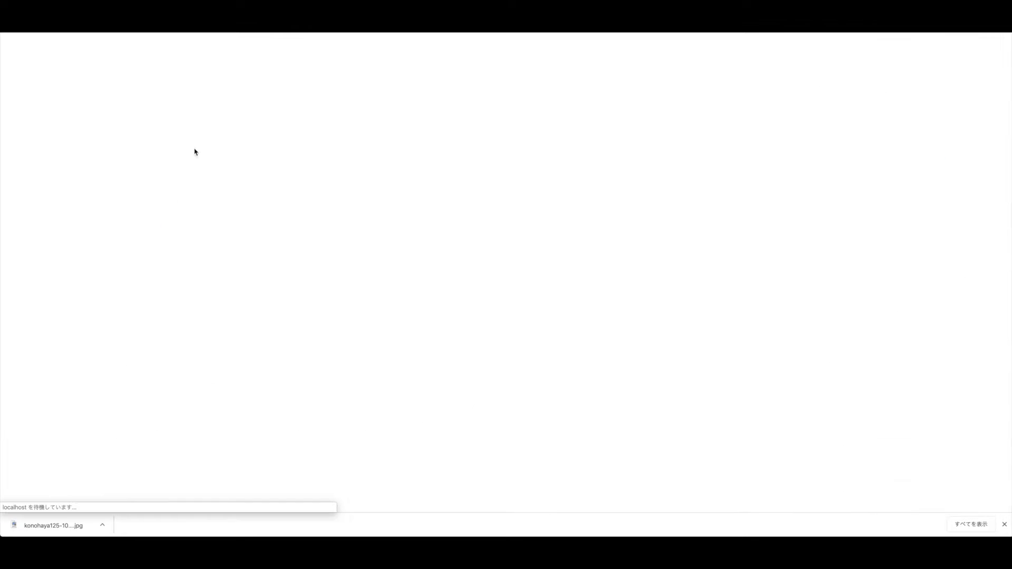
pyautogui.scroll(-1, 151, 315)
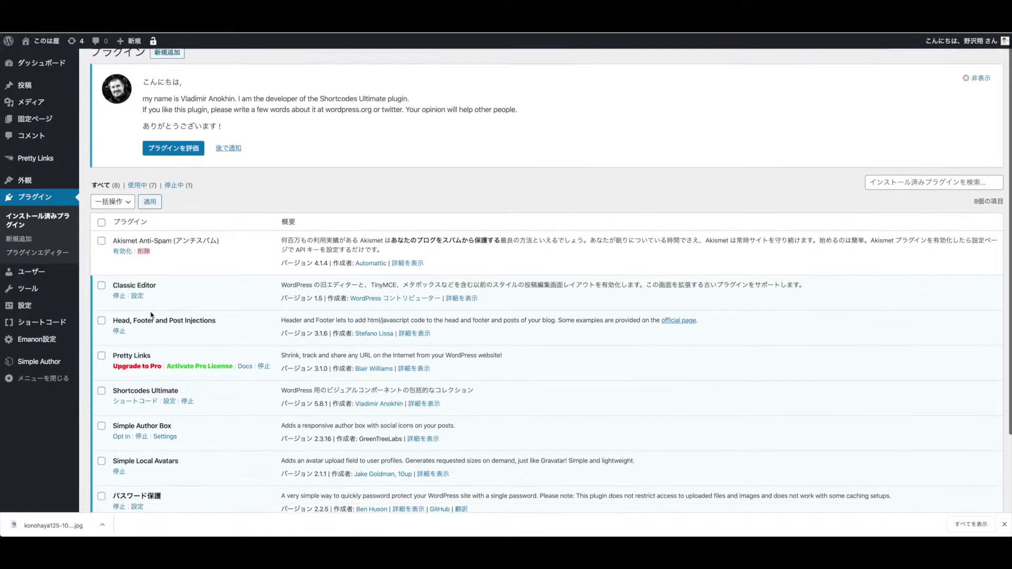
pyautogui.scroll(-1, 151, 315)
pyautogui.moveTo(113, 259); pyautogui.dragTo(156, 260)
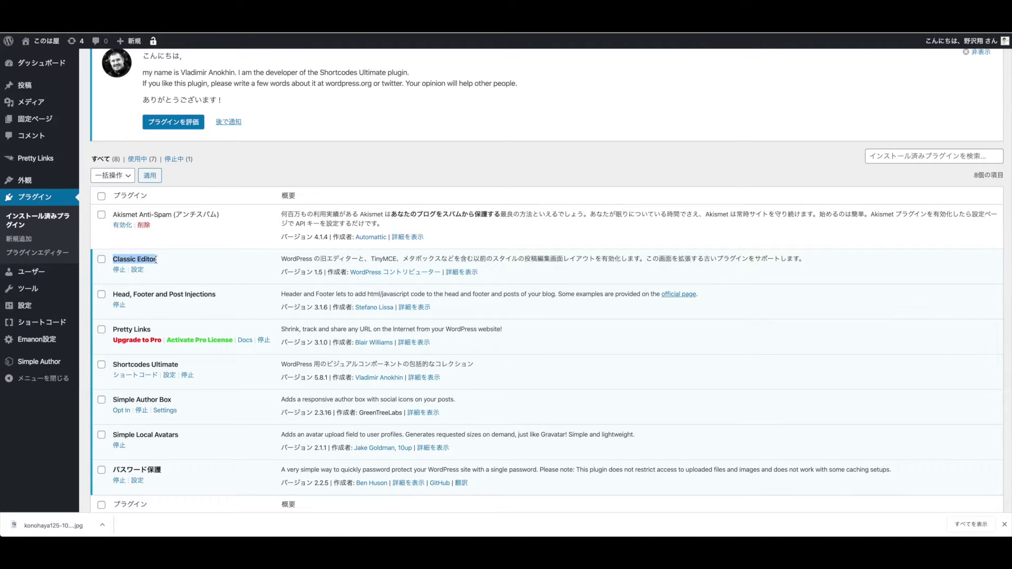
pyautogui.click(18, 242)
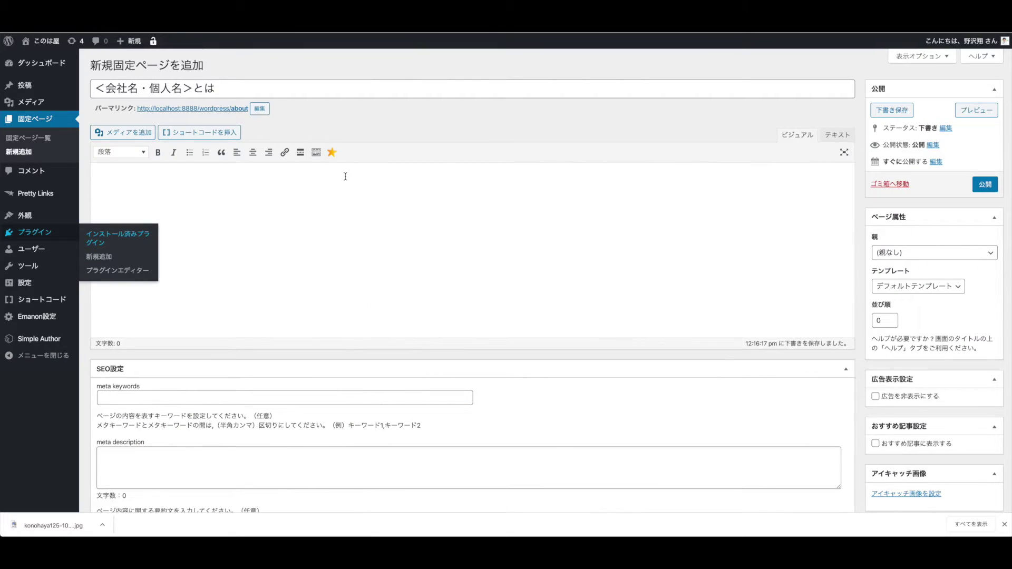
# - Enter "見出し" in the page body and format it as 見出し2 (Heading 2)
pyautogui.click(346, 177)
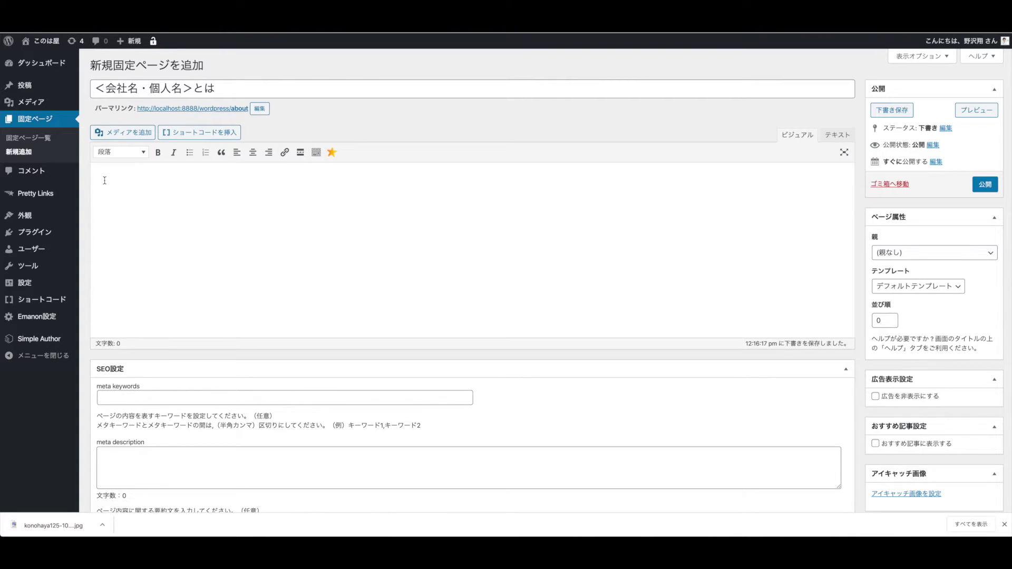
pyautogui.write('mimimi')
pyautogui.press('BackSpace')
pyautogui.press('BackSpace')
pyautogui.press('BackSpace')
pyautogui.write('midashi')
pyautogui.press('space')
pyautogui.press('Return')
pyautogui.moveTo(125, 177); pyautogui.dragTo(101, 177)
pyautogui.click(128, 156)
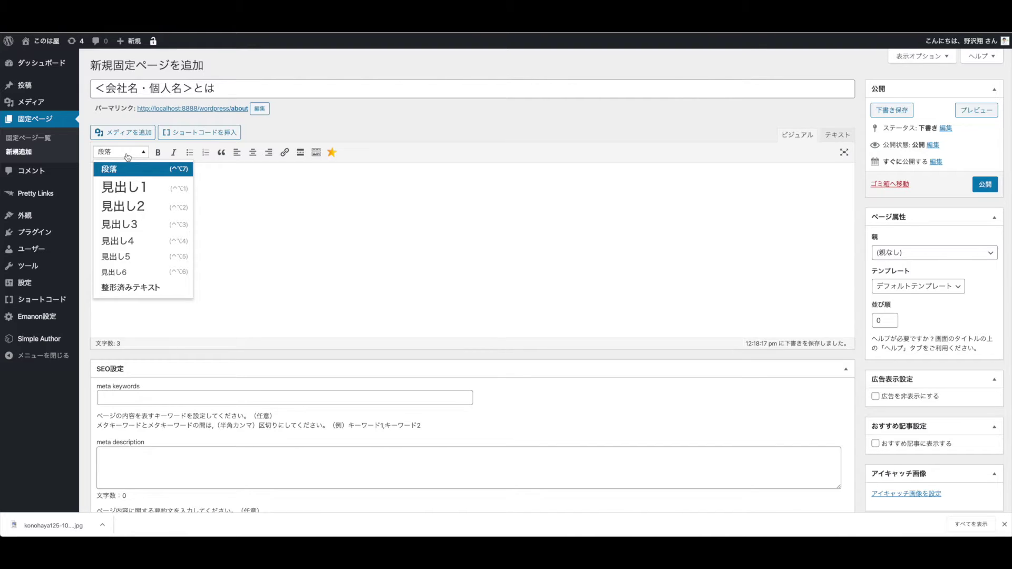
pyautogui.click(125, 207)
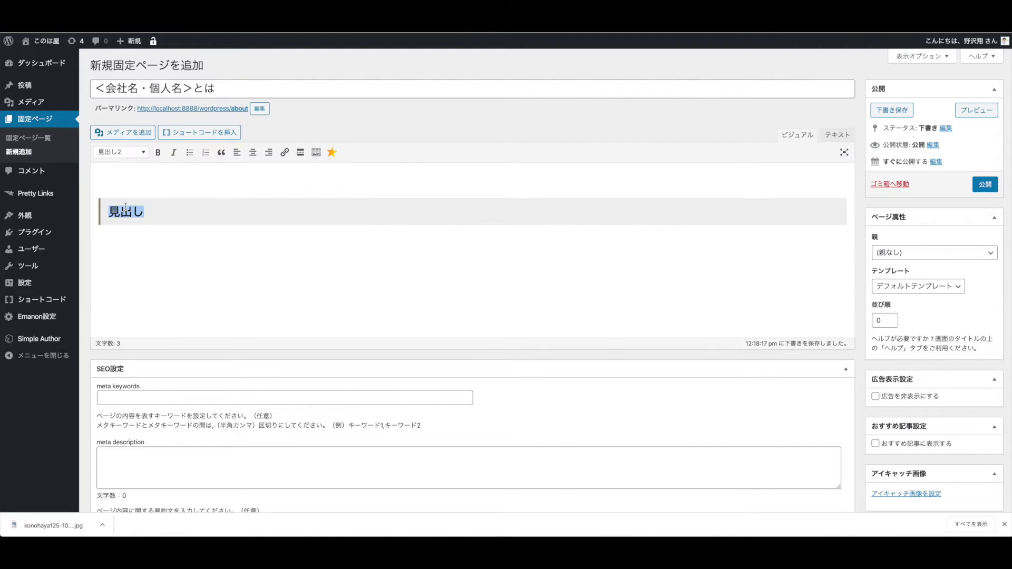
# - Add a paragraph reading "内容" beneath the heading
pyautogui.click(141, 233)
pyautogui.press('Return')
pyautogui.write('内容')
pyautogui.press('Return')
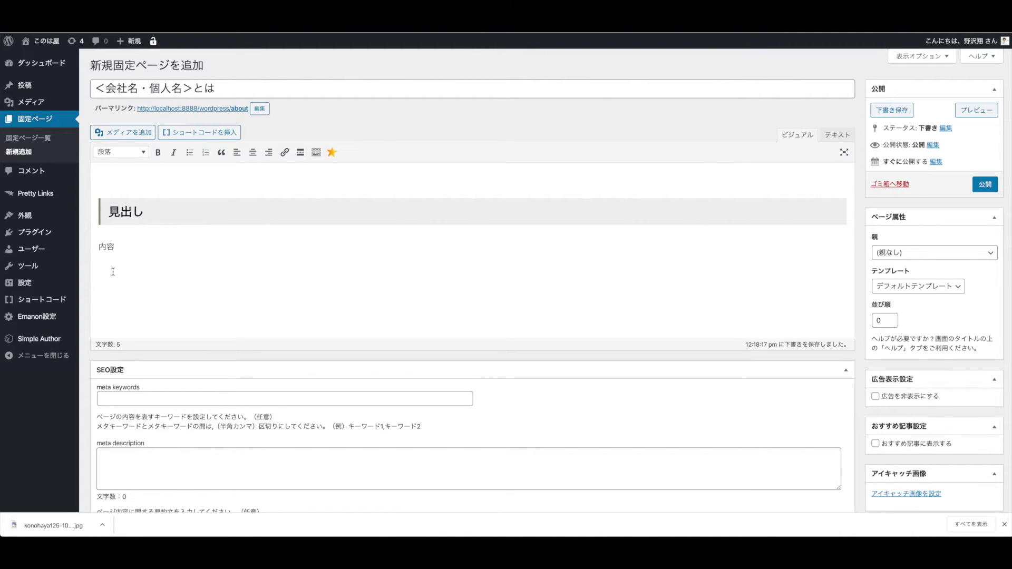
# - Enter "見出し" below the 内容 paragraph and format it as 見出し3 (Heading 3)
pyautogui.write('みだし')
pyautogui.press('space')
pyautogui.press('Return')
pyautogui.press('shift+super+Left')
pyautogui.click(112, 153)
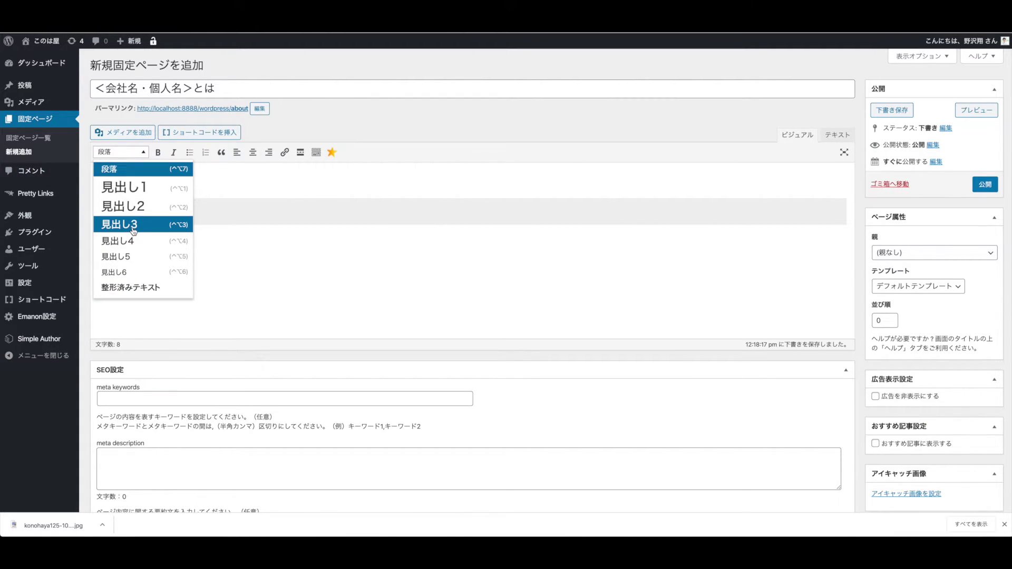
pyautogui.click(133, 224)
# - Relabel the first heading "見出し2" and the lower heading "見出し3"
pyautogui.click(144, 215)
pyautogui.write('2')
pyautogui.press('Return')
pyautogui.click(129, 288)
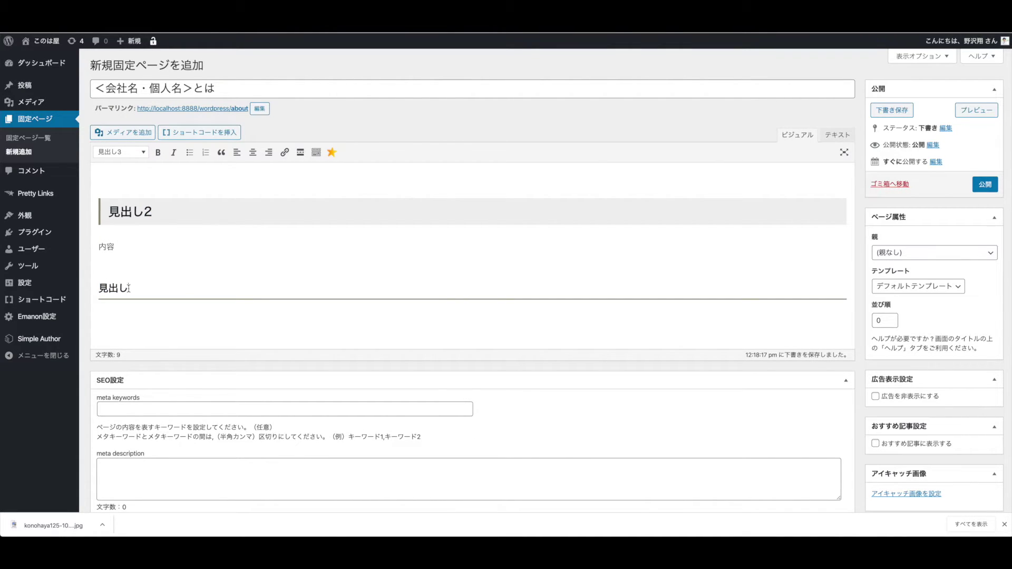
pyautogui.write('3')
pyautogui.press('Return')
pyautogui.click(120, 152)
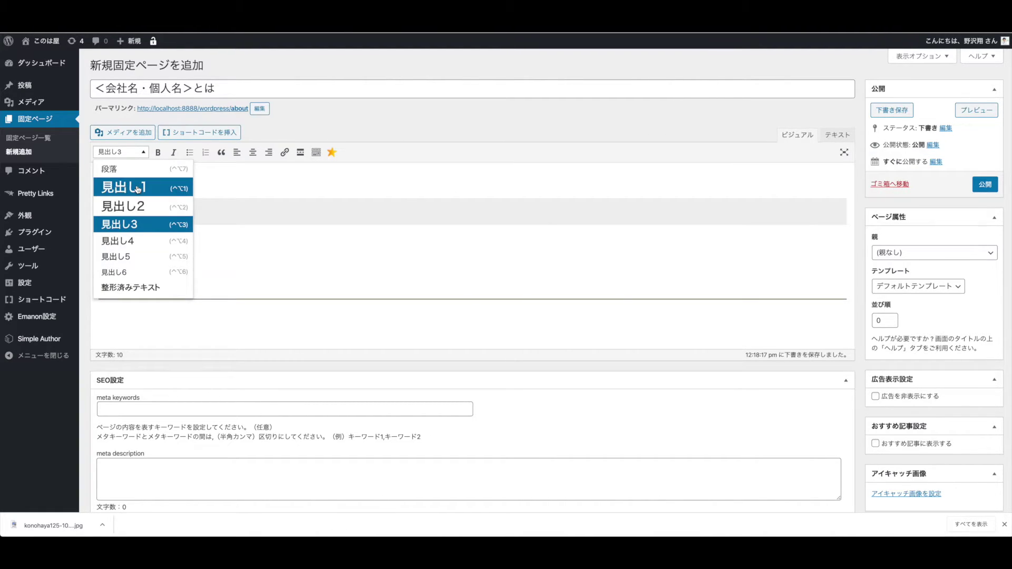
pyautogui.click(138, 84)
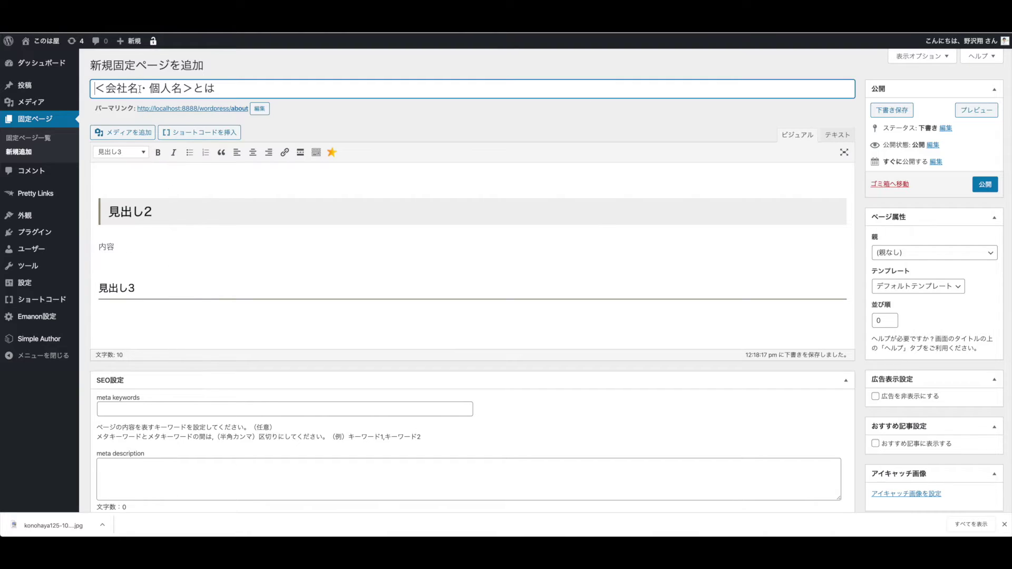
pyautogui.tripleClick(140, 89)
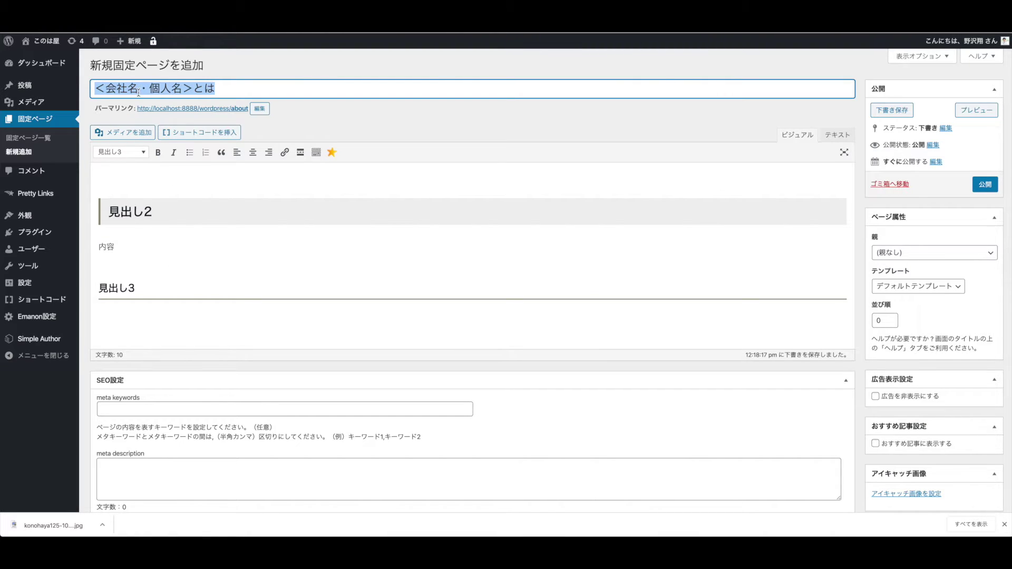
pyautogui.click(129, 153)
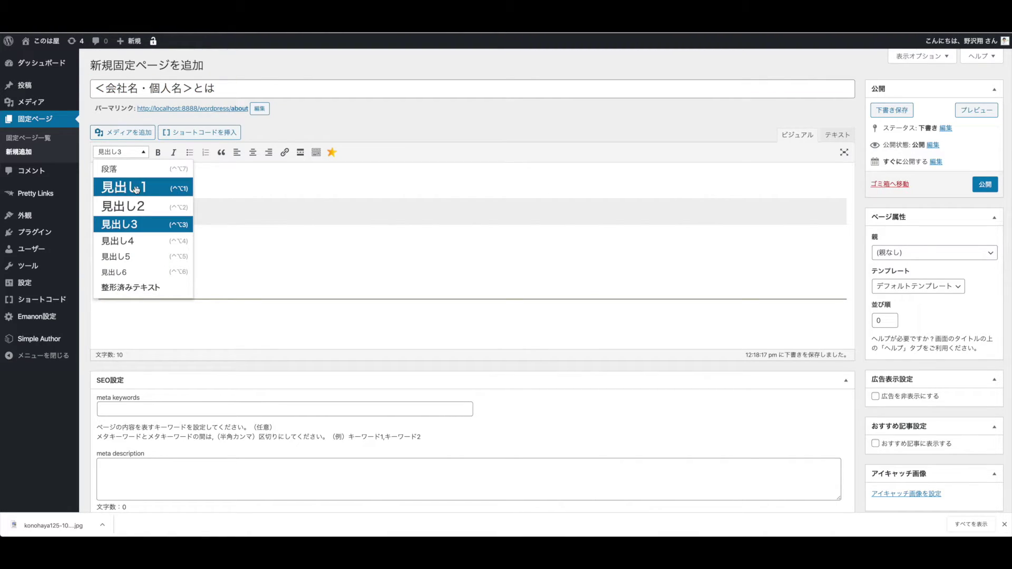
pyautogui.click(216, 184)
pyautogui.click(145, 248)
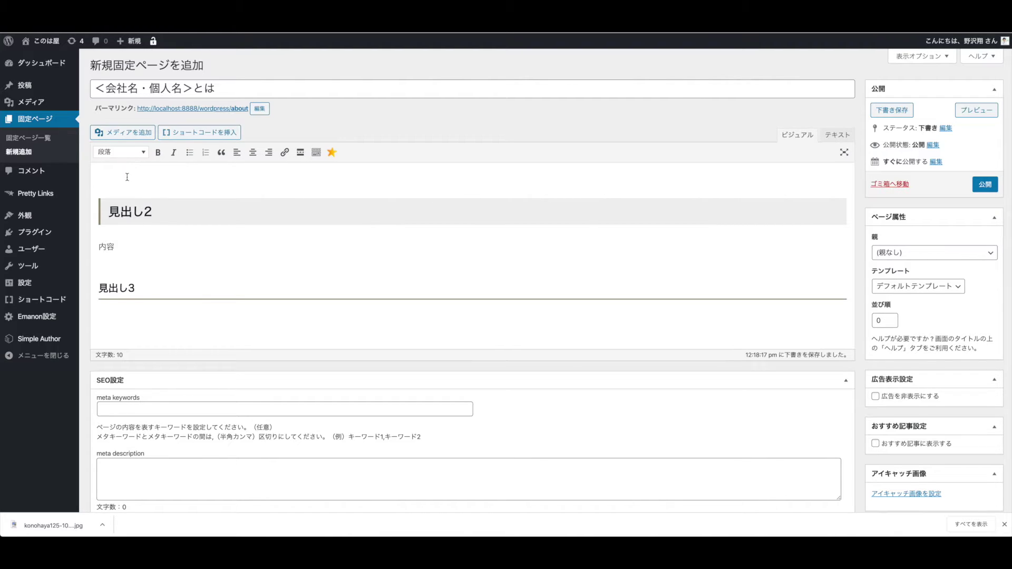
pyautogui.click(142, 312)
# - Delete the 見出し3 heading and its line from the page body
pyautogui.moveTo(97, 287); pyautogui.dragTo(143, 290)
pyautogui.click(131, 212)
pyautogui.click(141, 287)
pyautogui.tripleClick(142, 286)
pyautogui.press('BackSpace')
pyautogui.press('BackSpace')
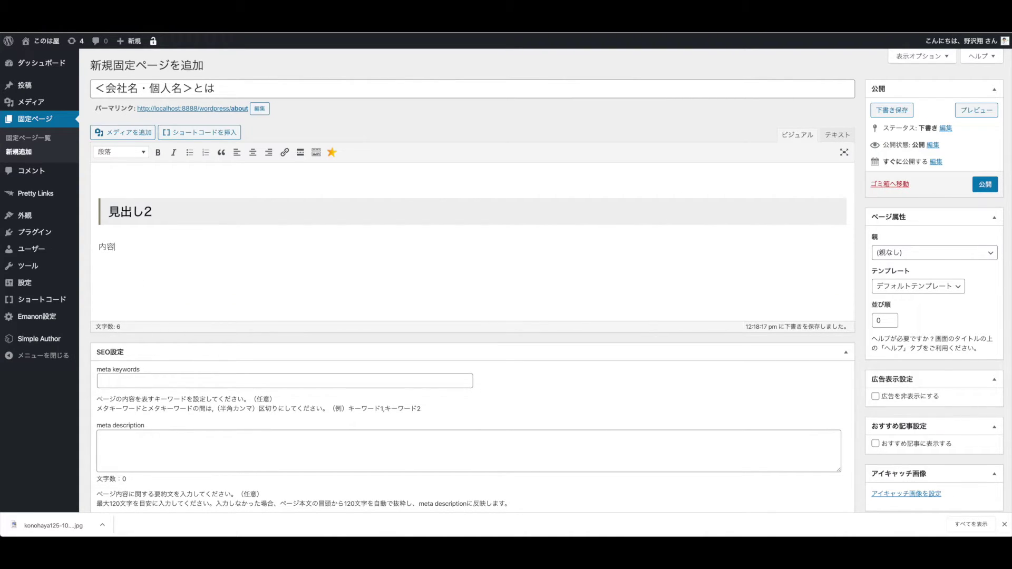
# - Replace the whole page body with "スモールビジネスのオーナーに向けて、ウェブマーケティングを支援。" and "毎月セミナー、ワークショップをオンラインで開催。" as separate paragraphs
pyautogui.click(108, 211)
pyautogui.hotkey('ctrl', 'a')
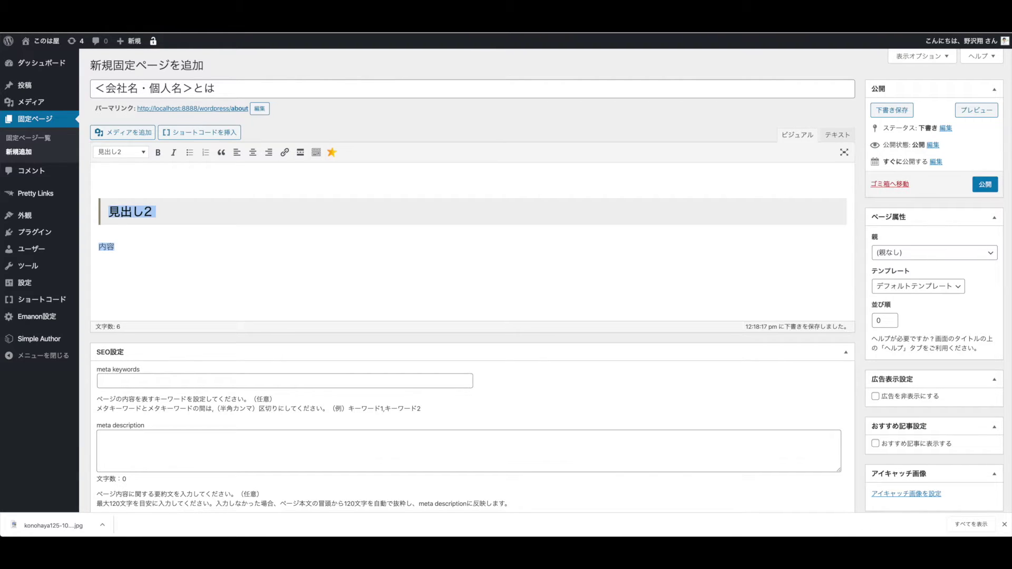
pyautogui.write('スモールビジネスのオーナーに向けて、ウェブマーケティングを支援。')
pyautogui.press('Return')
pyautogui.write('毎月セミナー、ワークショップをオンラインで開催。')
pyautogui.press('Return')
# - Add the paragraphs "●●というスクール・会員制を運営。" and "他、●●という動画プログラムを販売。" at the end of the body
pyautogui.write('●●というスクール・会員制を運営。')
pyautogui.press('Return')
pyautogui.write('他、●●という動画プログラムを販売。')
pyautogui.press('Return')
# - Insert "私たち●●は、スモールビジネスのオーナーに向けて、ウェブマーケティングを支援しています。" as the opening paragraph and delete the old line about supporting owners
pyautogui.click(98, 176)
pyautogui.press('Return')
pyautogui.press('Up')
pyautogui.write('私たち●●は、スモールビジネスのオーナーに向けて、ウェブマーケティングを支援しています。')
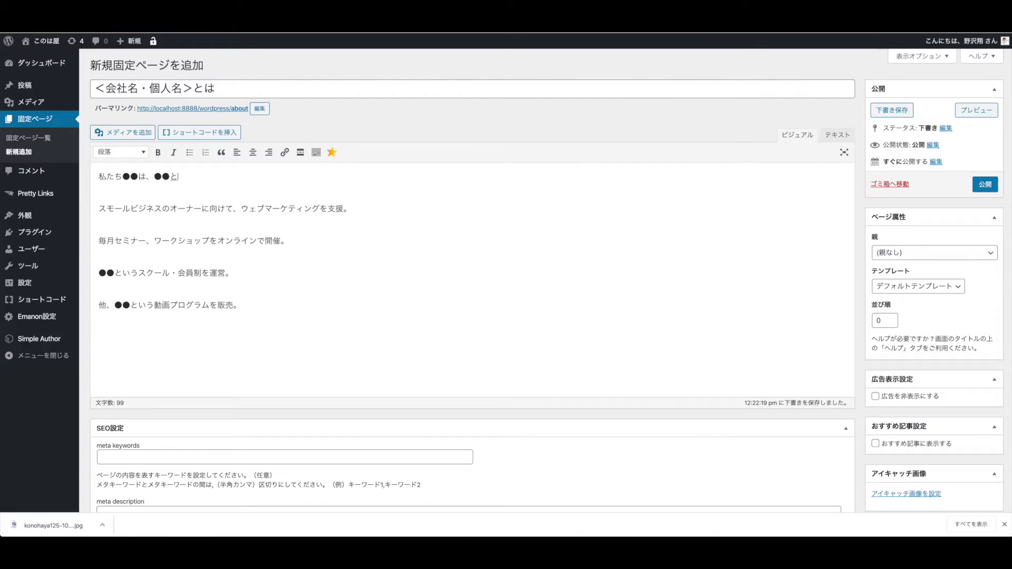
pyautogui.press('Down')
pyautogui.hotkey('shift', 'End')
pyautogui.press('Delete')
# - Add the paragraphs "私たちも、ウェブ集客に苦労してきました。" and "紹介ばかりで、ウェブから売上がなかった時代を2〜3年経験しています。" after the opening sentence
pyautogui.write('私たちも、うぇブ集客に苦労してきました。')
pyautogui.press('Return')
pyautogui.write('紹介ばかりで、ウェブから売上がなかった時代を2〜3年経験')
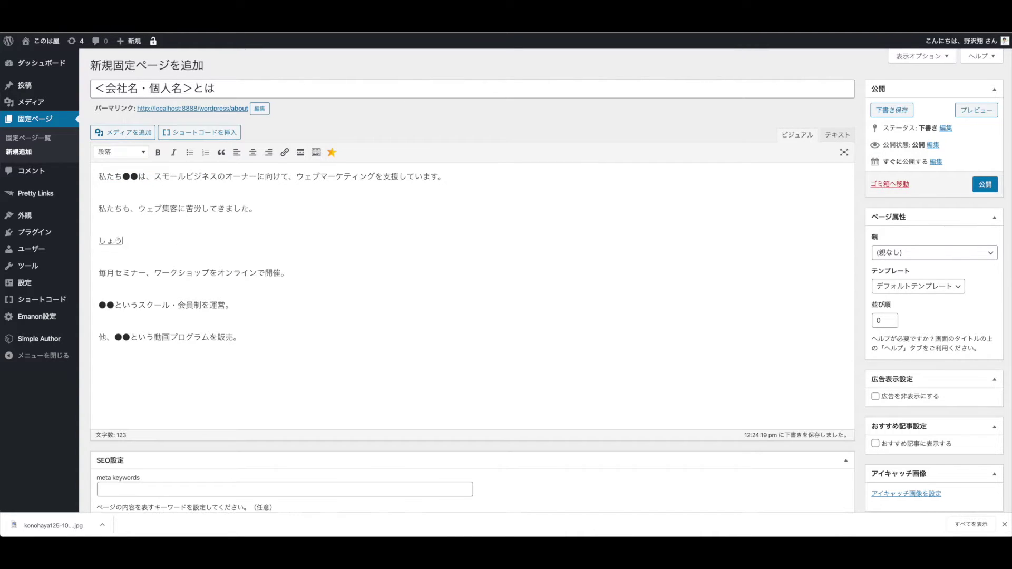
pyautogui.write('しています。')
pyautogui.press('Return')
# - Continue the story with the paragraphs "その頃というのは、かなりノウハウを学んでいました。" and "しかし、結果に結びつかなかったのです。"
pyautogui.write('その頃というのは、かなりノウハウを学んでいました。')
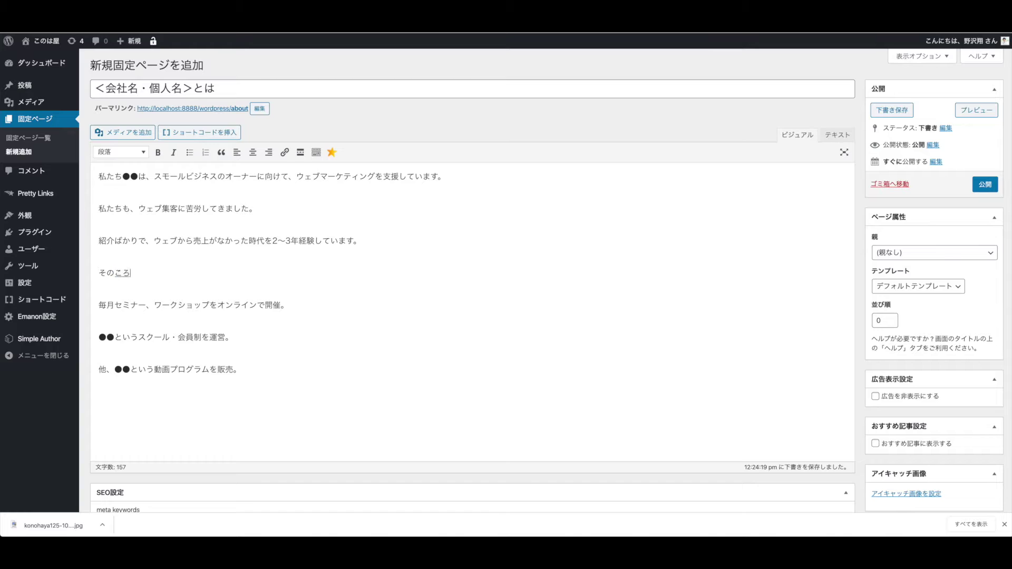
pyautogui.press('Return')
pyautogui.write('しかし、結果に結びつかなかったのです。')
pyautogui.press('Return')
# - Write "その後、実績のあるサイトやウェブの仕組みを参考にしたところ、起動に乗り出す。" followed by "最低限の取り組みに絞って、" below the previous paragraph
pyautogui.write('その後、上手くいって最低限の取り組みに絞って、')
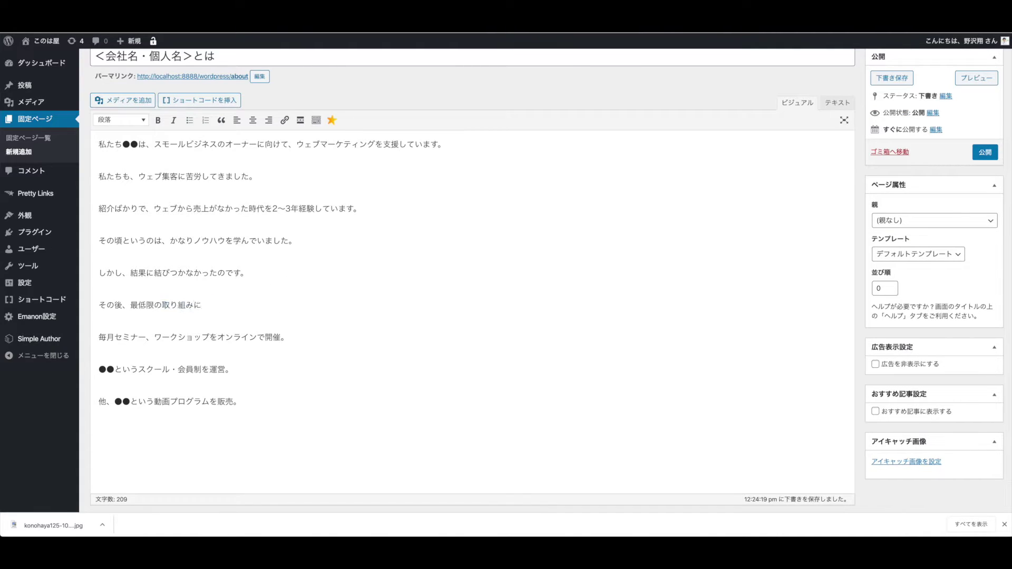
pyautogui.click(177, 305)
pyautogui.press('BackSpace')
pyautogui.press('BackSpace')
pyautogui.press('BackSpace')
pyautogui.press('BackSpace')
pyautogui.press('BackSpace')
pyautogui.press('BackSpace')
pyautogui.write('実績のあるサイトやウェブの仕組みを参考にしたところ、起動に乗り出す。')
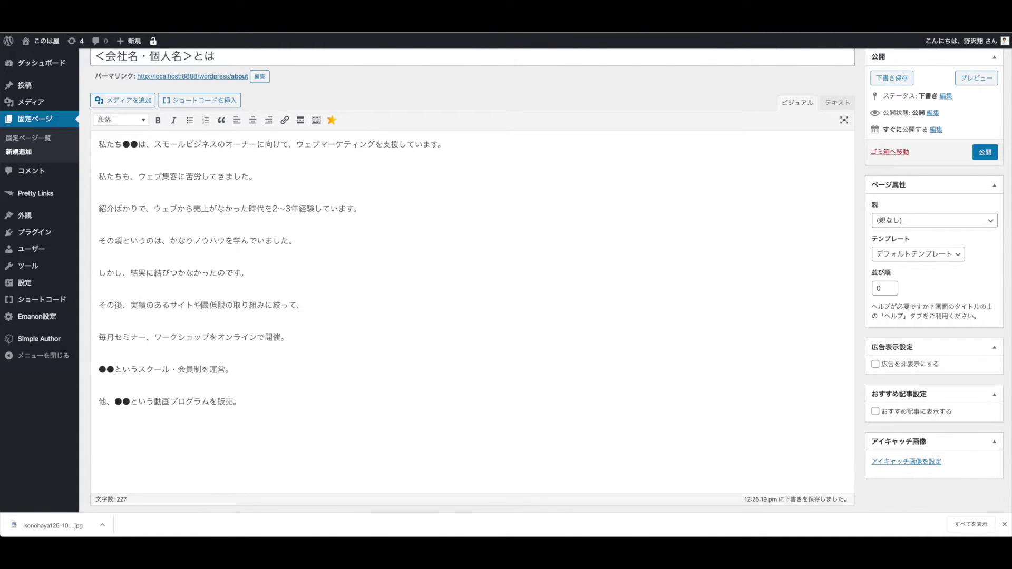
# - Split off and complete "きっかけは、最低限の取り組みに絞って、取り組んだ事。", and add the paragraph "そのやり方を、スモールビジネスオーナーにも教えています。"
pyautogui.press('Return')
pyautogui.write('きっかけは、')
pyautogui.press('End')
pyautogui.write('取り組んだ事。')
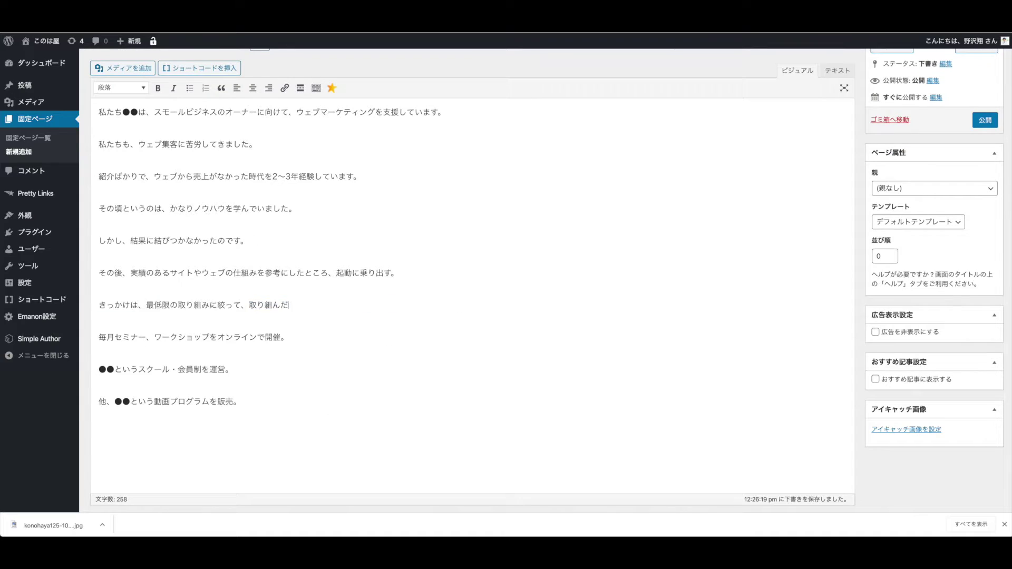
pyautogui.press('Return')
pyautogui.write('そのやり方を、スモールビジネスオーナーにも教えています。')
pyautogui.scroll(3, 207, 311)
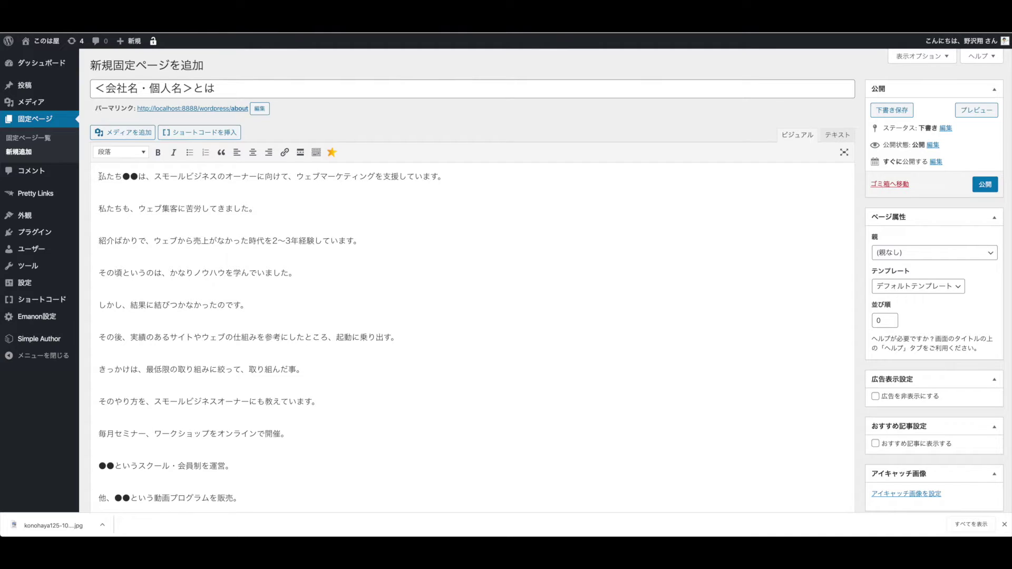
# - Insert an empty paragraph after "そのやり方を、スモールビジネスオーナーにも教えています。"
pyautogui.moveTo(100, 176); pyautogui.dragTo(321, 401)
pyautogui.click(321, 381)
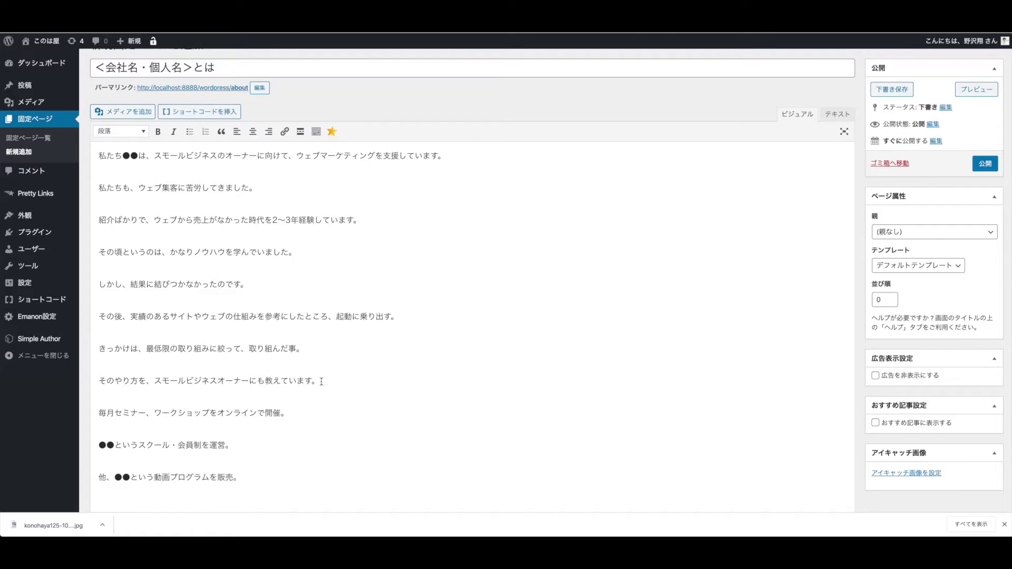
pyautogui.press('Return')
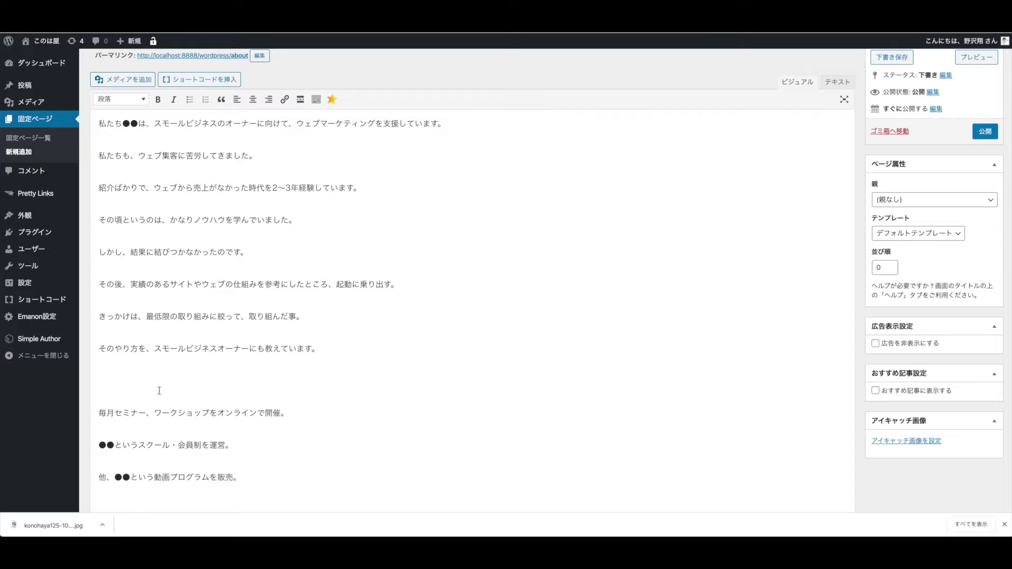
pyautogui.write('商品・さービスいち')
pyautogui.press('BackSpace')
pyautogui.press('BackSpace')
pyautogui.press('BackSpace')
pyautogui.press('BackSpace')
pyautogui.press('BackSpace')
pyautogui.press('BackSpace')
pyautogui.press('BackSpace')
pyautogui.press('BackSpace')
pyautogui.press('BackSpace')
# - Write "提供している商品・サービス" in the empty paragraph above the seminar line and format it as 見出し2
pyautogui.write('ていきょうしている')
pyautogui.press('space')
pyautogui.press('Return')
pyautogui.write('しょうひん')
pyautogui.press('space')
pyautogui.write('・さーびす')
pyautogui.press('space')
pyautogui.press('Return')
pyautogui.hotkey('shift', 'Home')
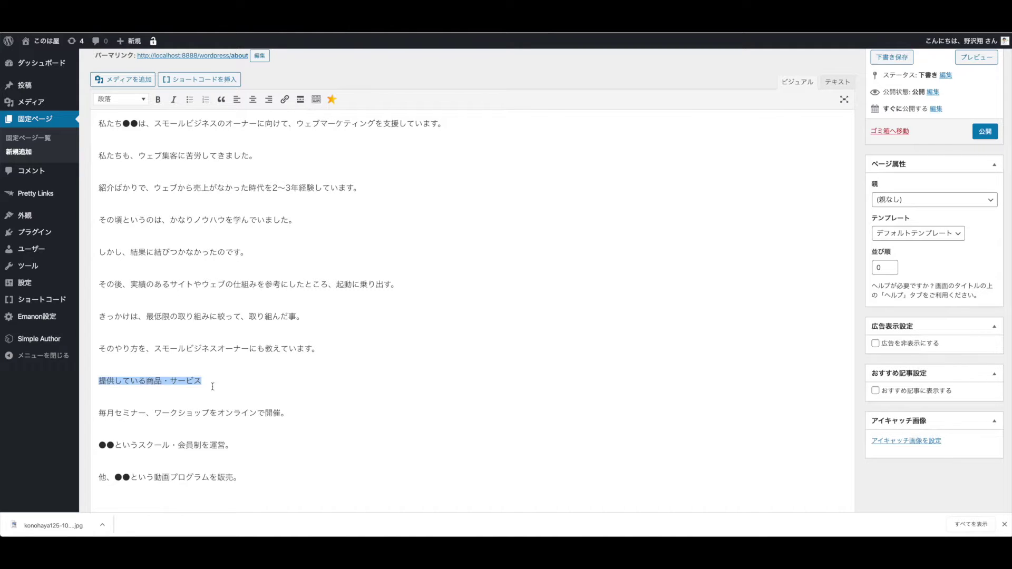
pyautogui.click(132, 99)
pyautogui.click(140, 154)
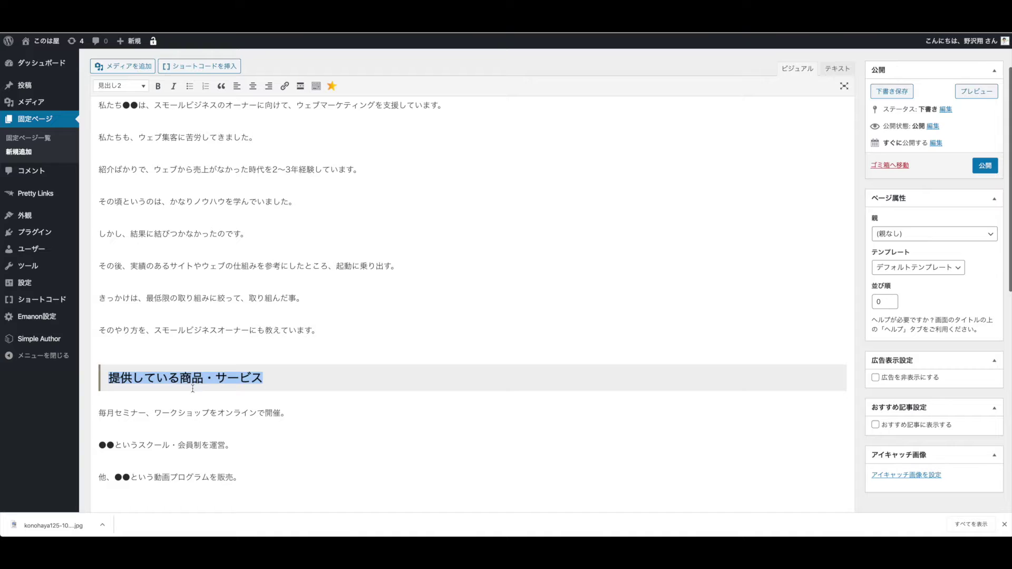
# - Review the draft's story paragraphs and services heading, comparing them with the published "このは屋とは" page and its top photo
pyautogui.scroll(1, 262, 165)
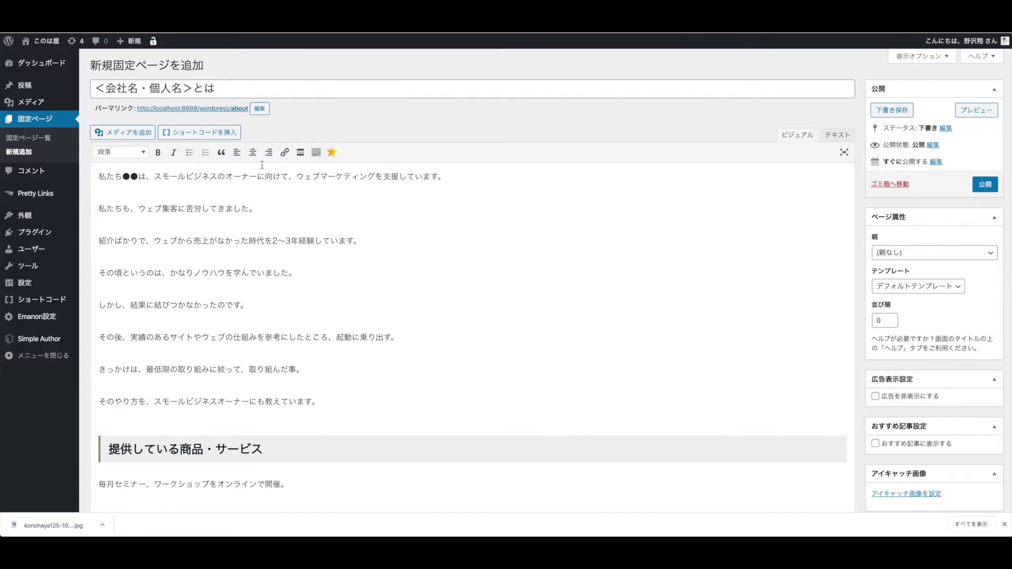
pyautogui.click(319, 241)
pyautogui.scroll(-2, 319, 241)
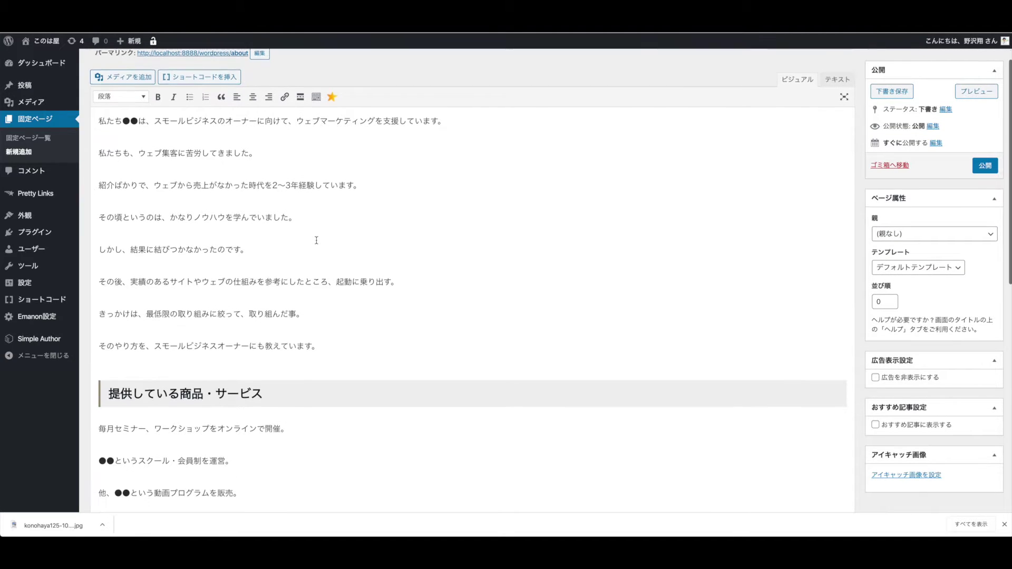
pyautogui.scroll(-2, 316, 240)
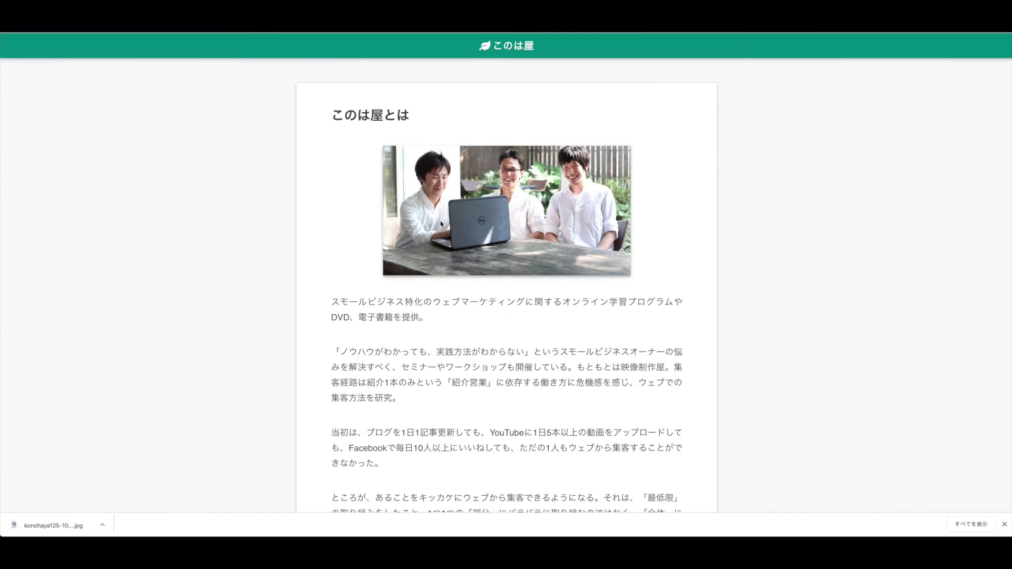
pyautogui.scroll(-2, 442, 224)
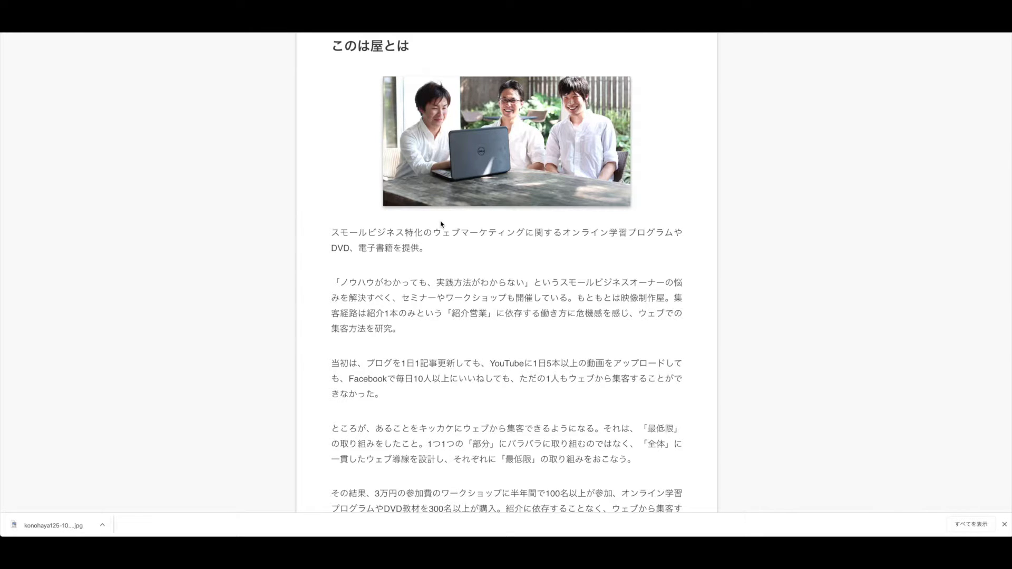
pyautogui.scroll(2, 440, 223)
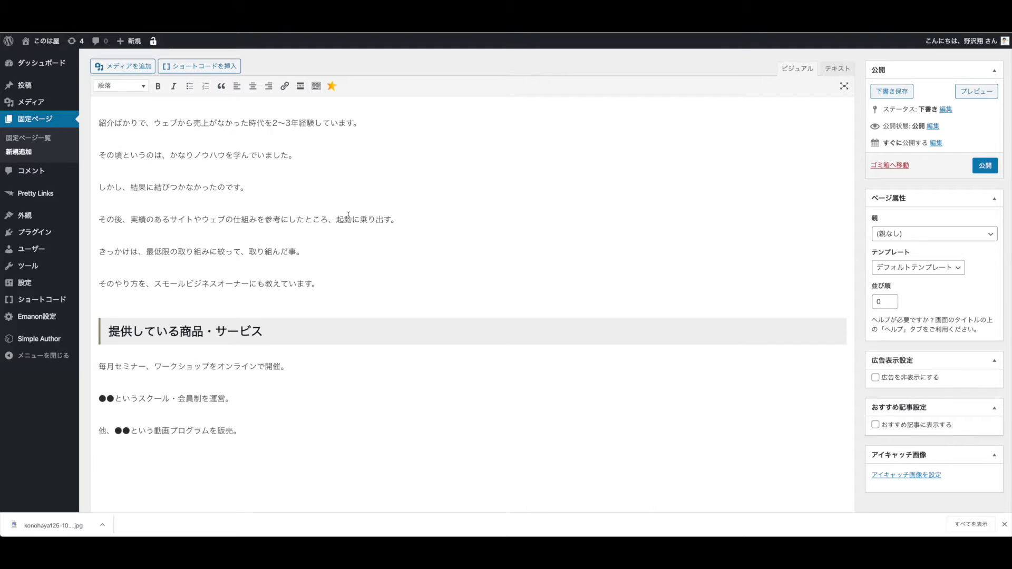
pyautogui.scroll(4, 350, 331)
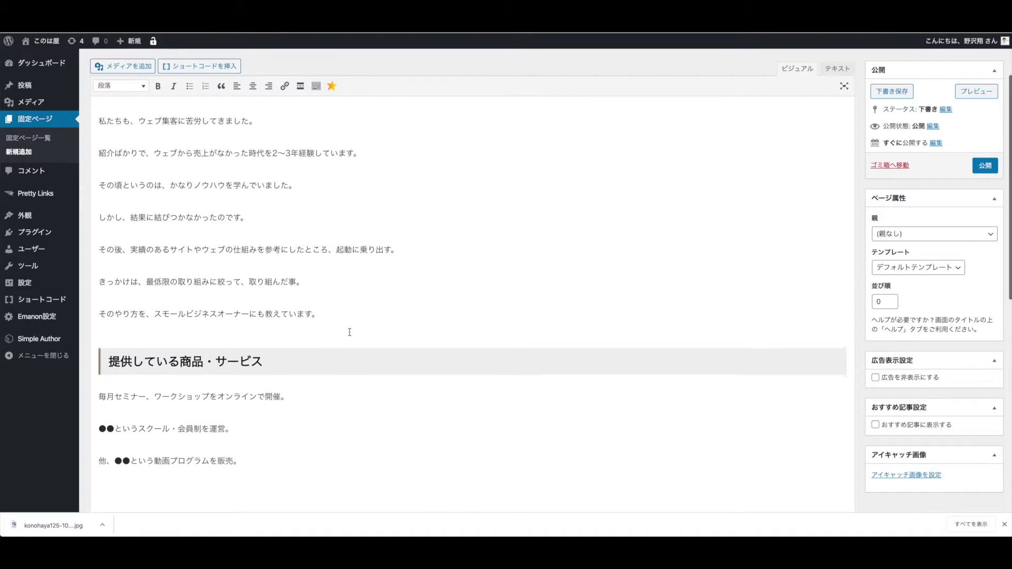
pyautogui.scroll(1, 356, 330)
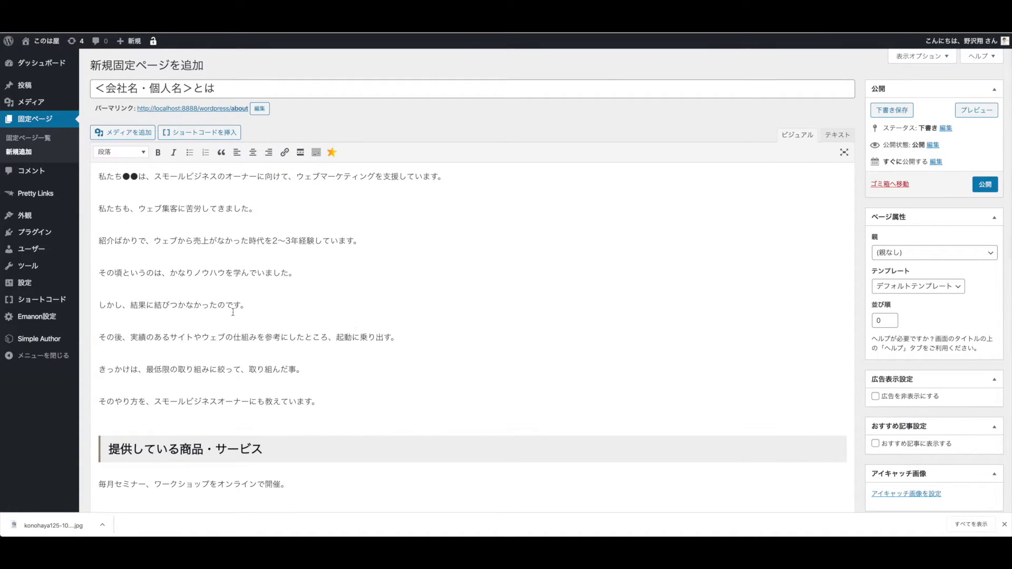
pyautogui.scroll(-3, 250, 310)
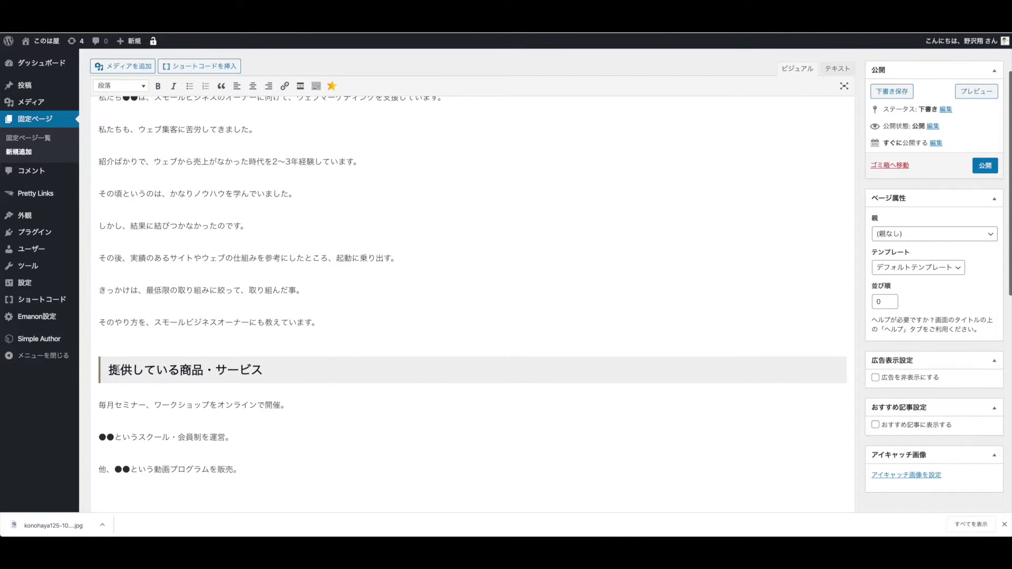
pyautogui.moveTo(107, 370); pyautogui.dragTo(266, 372)
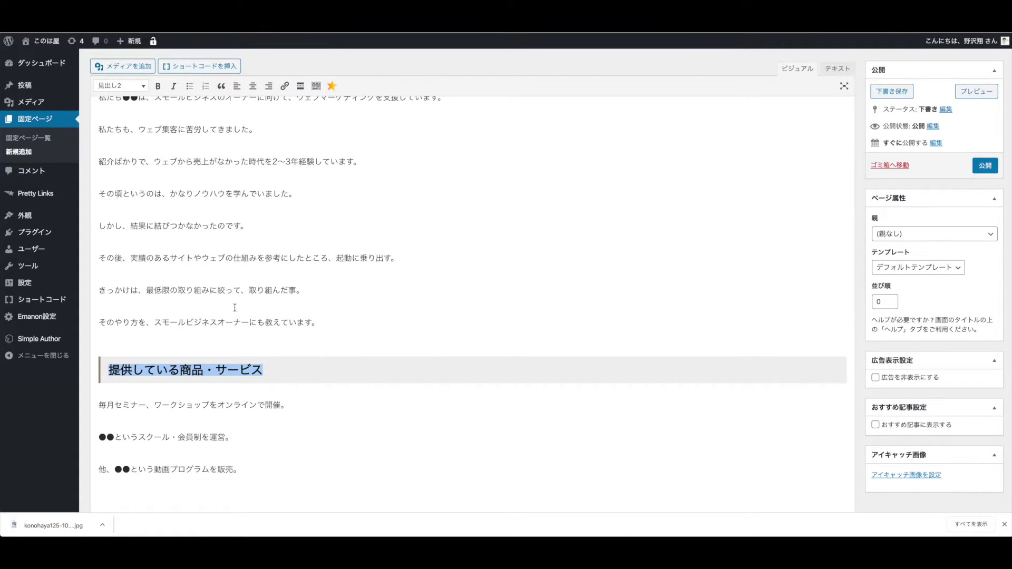
pyautogui.scroll(2, 250, 330)
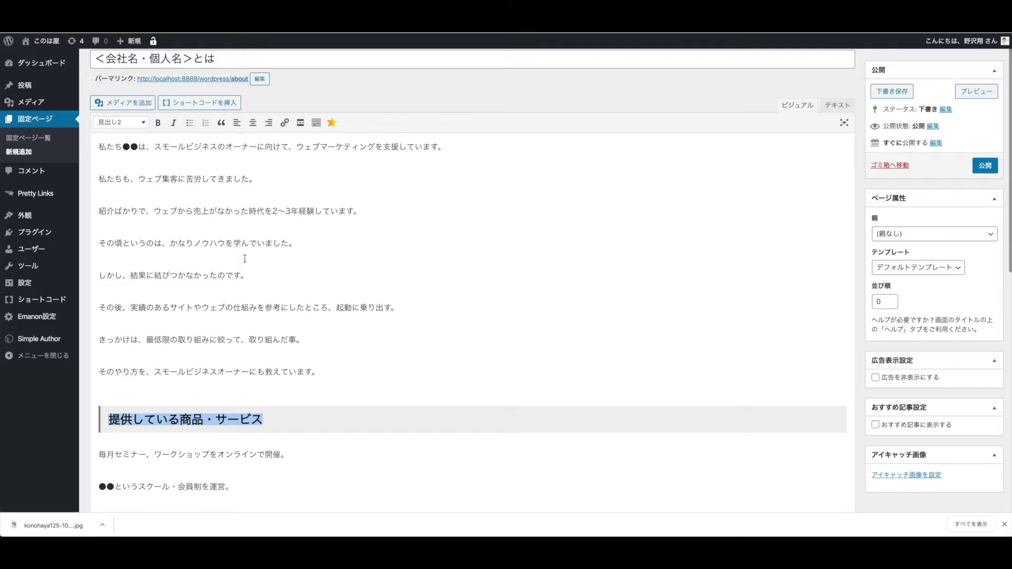
pyautogui.scroll(-4, 244, 258)
pyautogui.scroll(2, 327, 282)
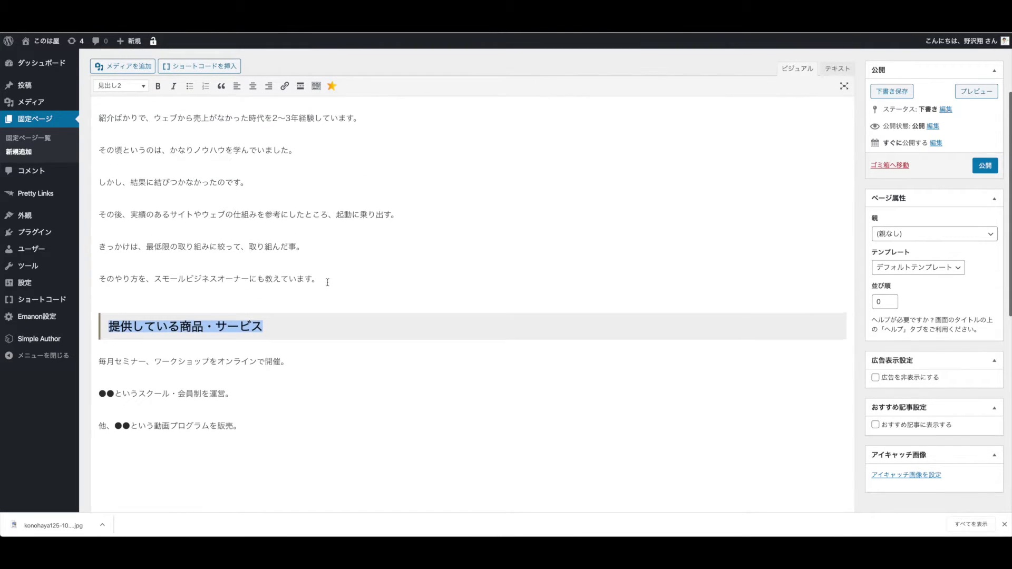
pyautogui.scroll(5, 328, 282)
pyautogui.click(325, 390)
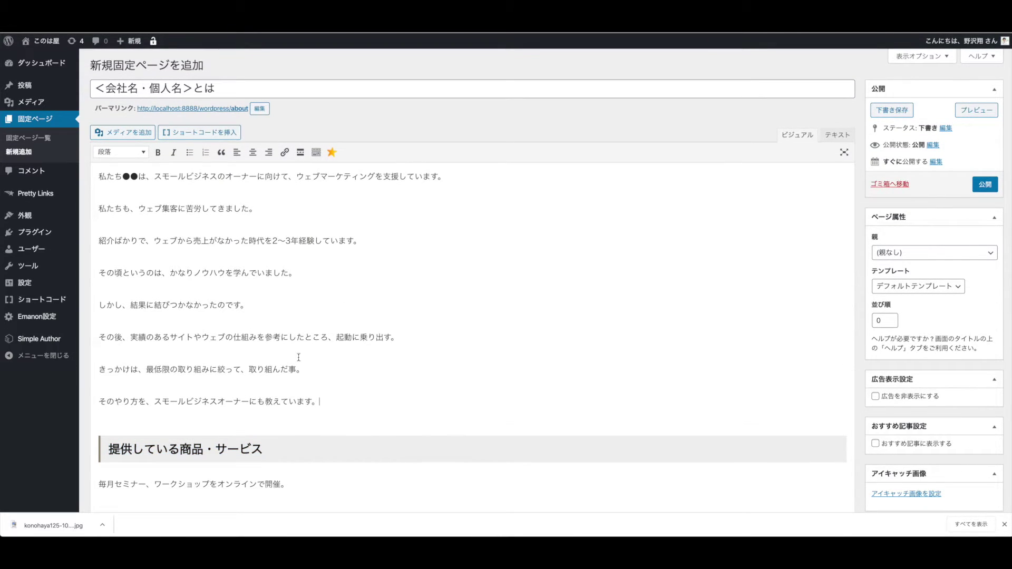
# - Add an empty paragraph above the opening sentence and insert konohaya.jpg from the media library there
pyautogui.click(96, 177)
pyautogui.press('Return')
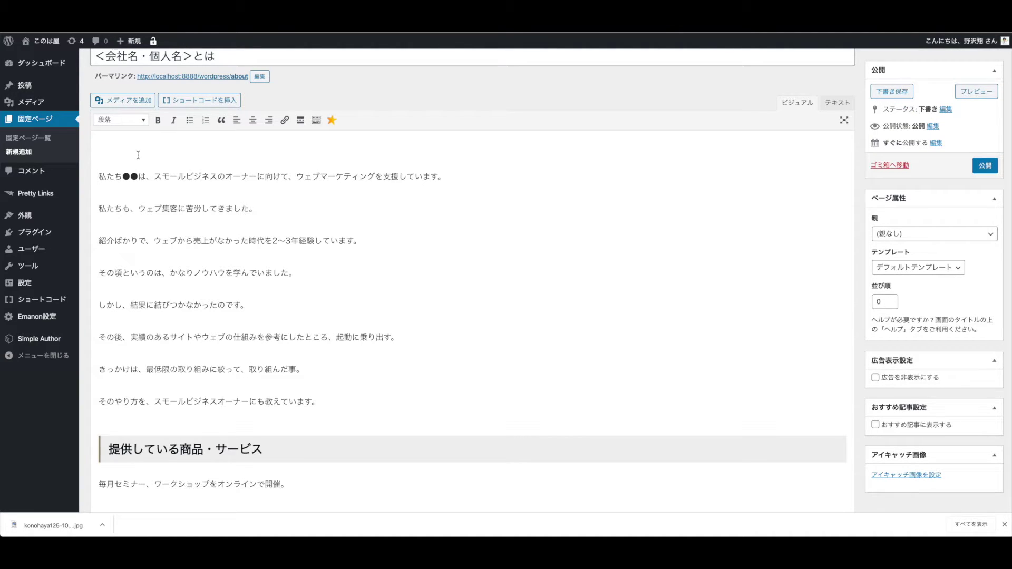
pyautogui.click(132, 100)
pyautogui.click(183, 87)
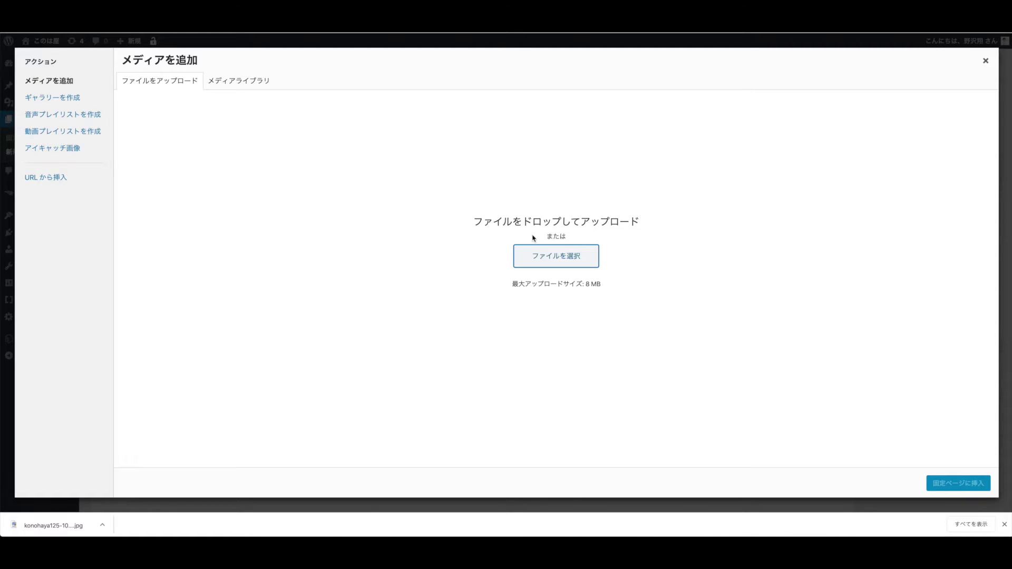
pyautogui.click(226, 81)
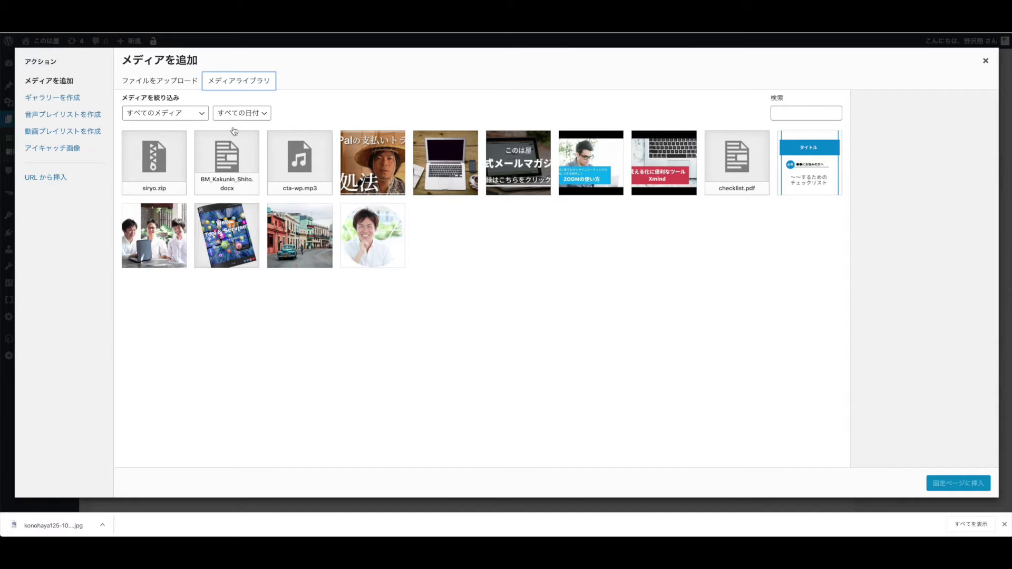
pyautogui.click(156, 237)
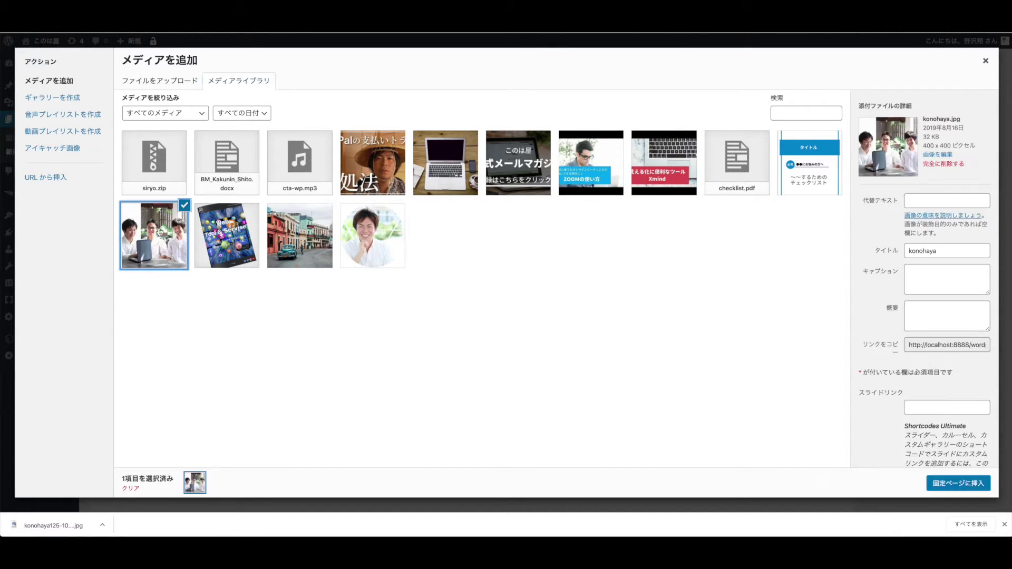
pyautogui.click(947, 483)
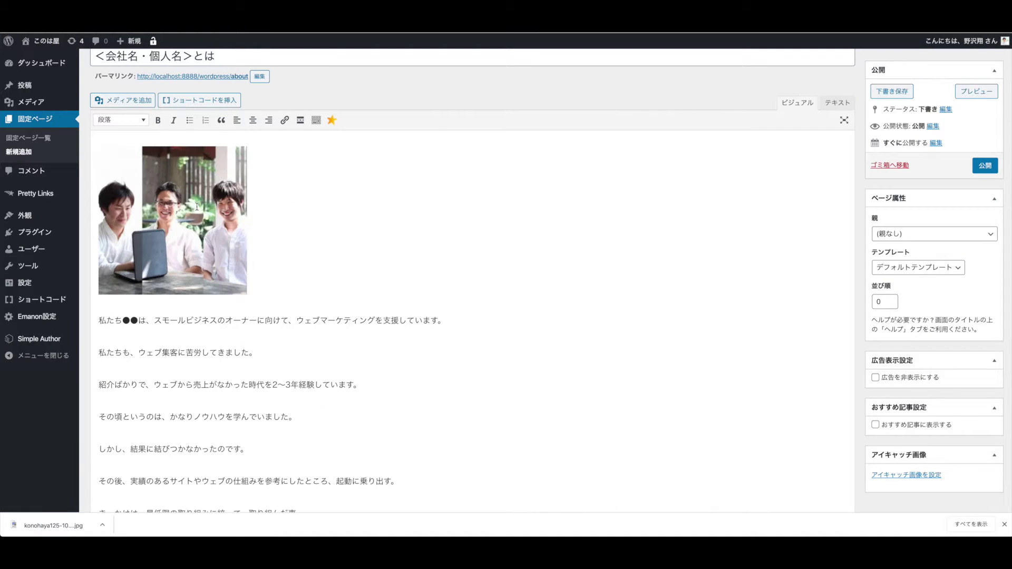
# - Center the inserted group photo above the opening sentence
pyautogui.click(231, 228)
pyautogui.click(148, 308)
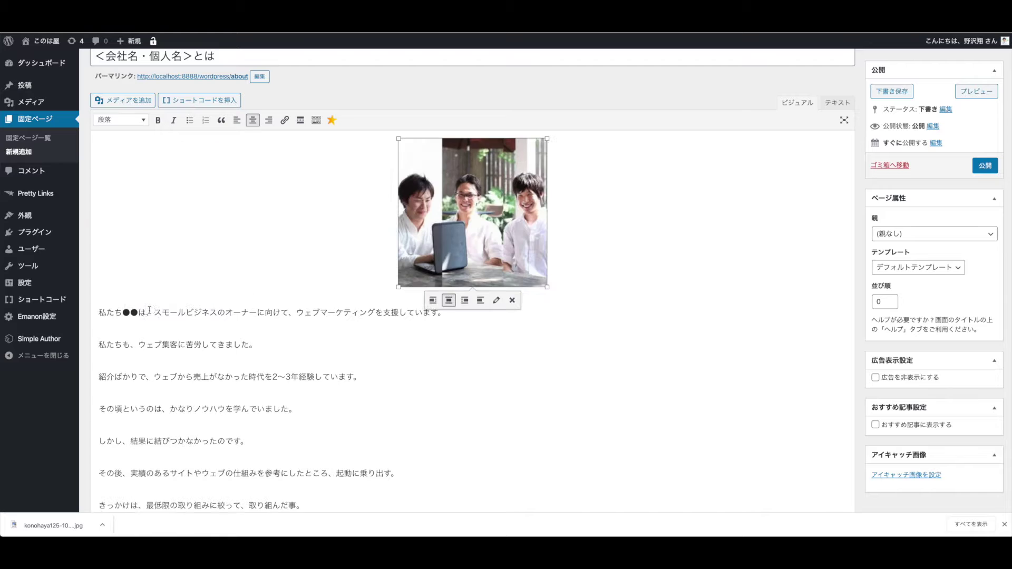
pyautogui.click(248, 219)
# - Review the photo, story paragraphs and services section, leaving the cursor at the end of the last story paragraph
pyautogui.scroll(-1, 489, 321)
pyautogui.scroll(-2, 489, 323)
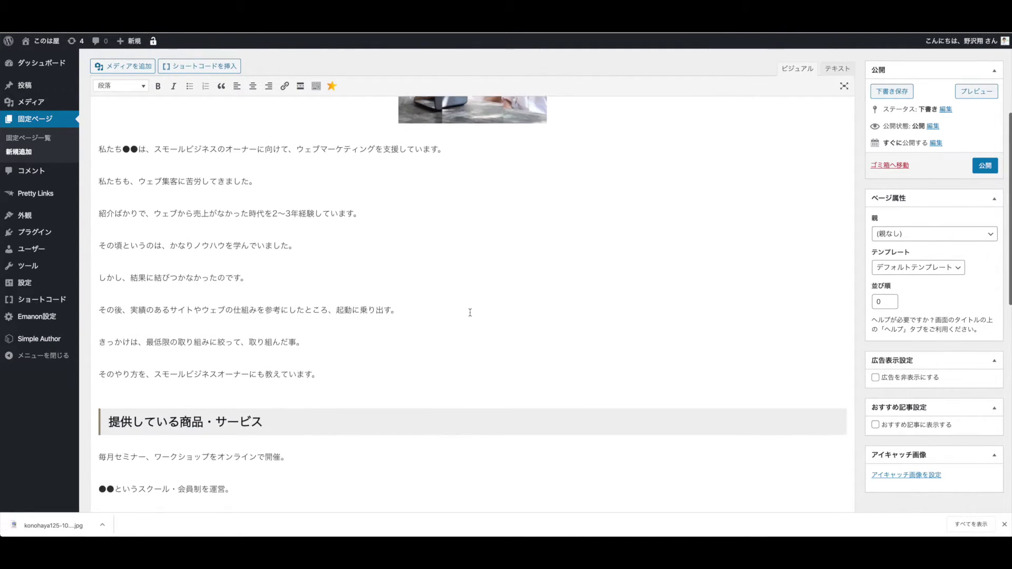
pyautogui.scroll(1, 418, 304)
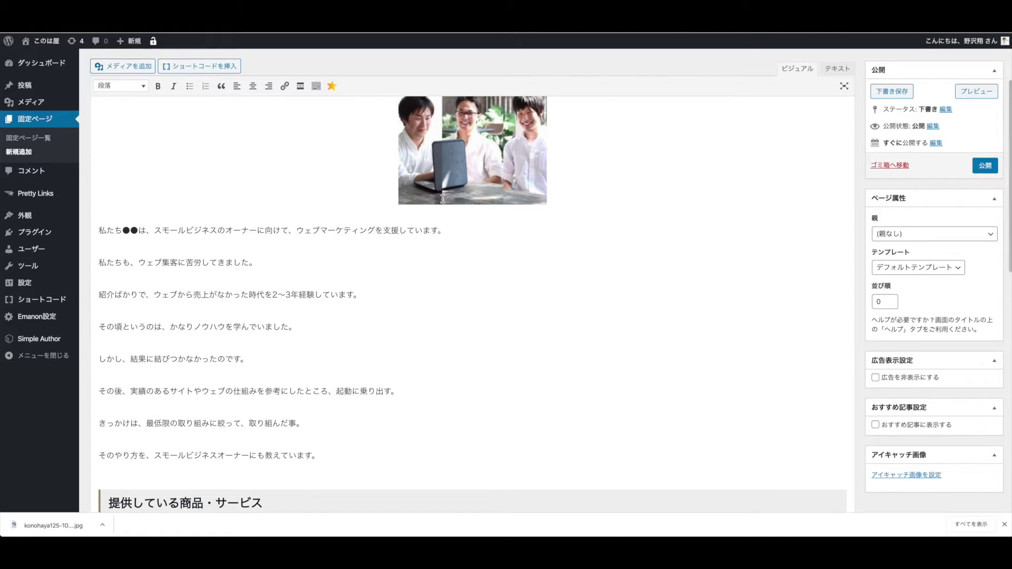
pyautogui.scroll(-1, 340, 440)
pyautogui.click(340, 441)
pyautogui.scroll(-1, 339, 440)
pyautogui.click(328, 381)
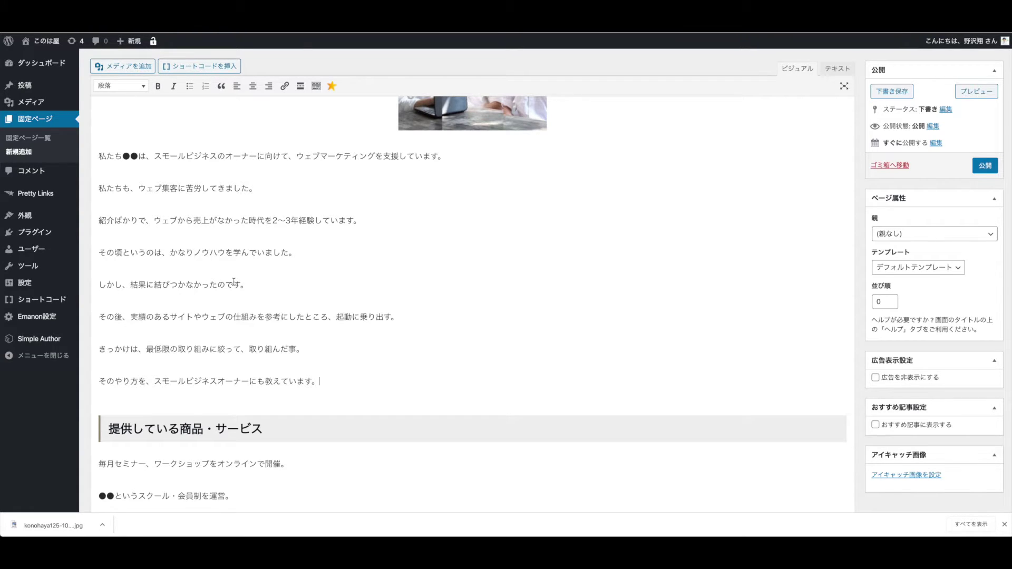
pyautogui.scroll(2, 248, 280)
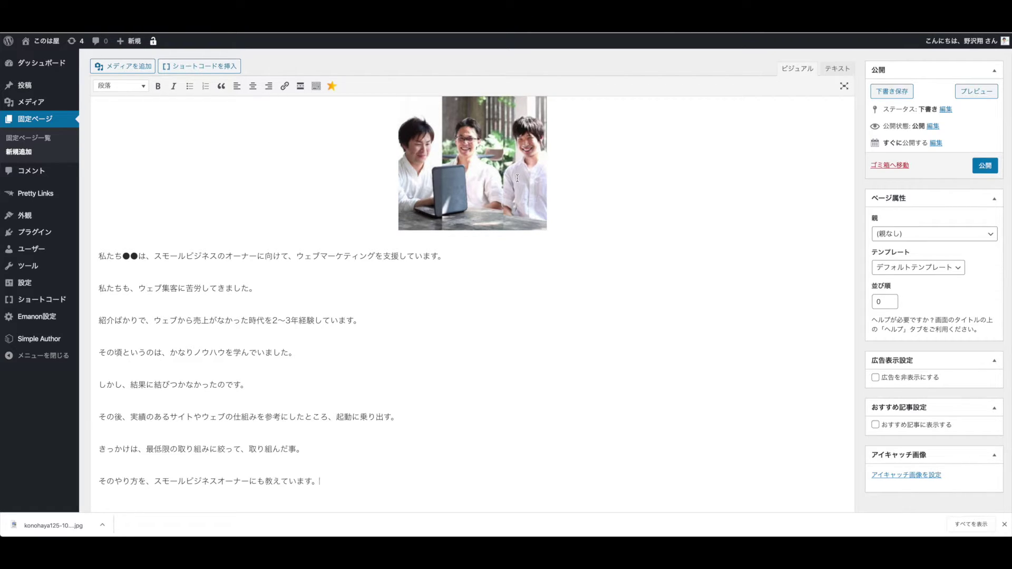
pyautogui.scroll(-2, 327, 356)
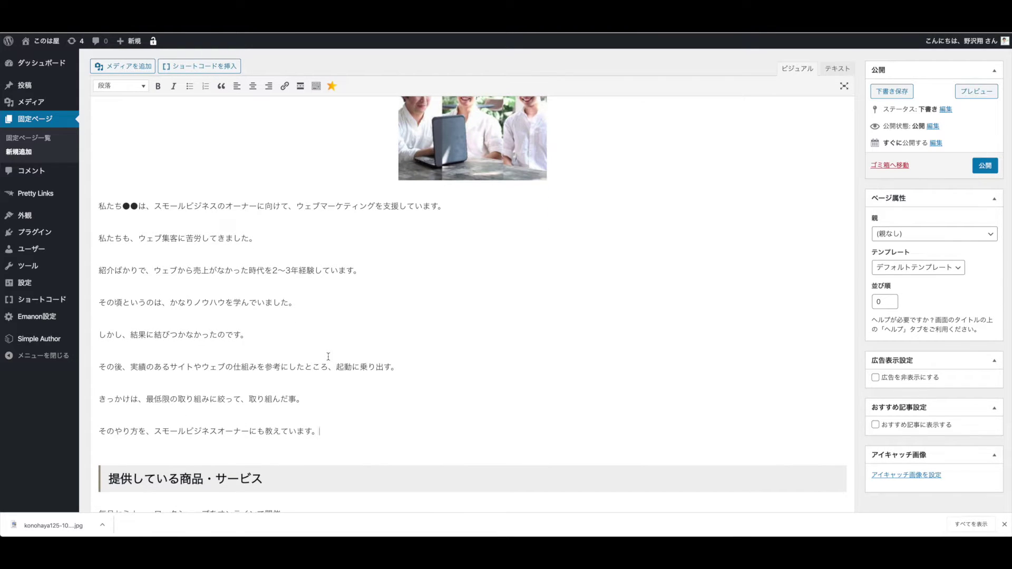
pyautogui.scroll(-3, 310, 441)
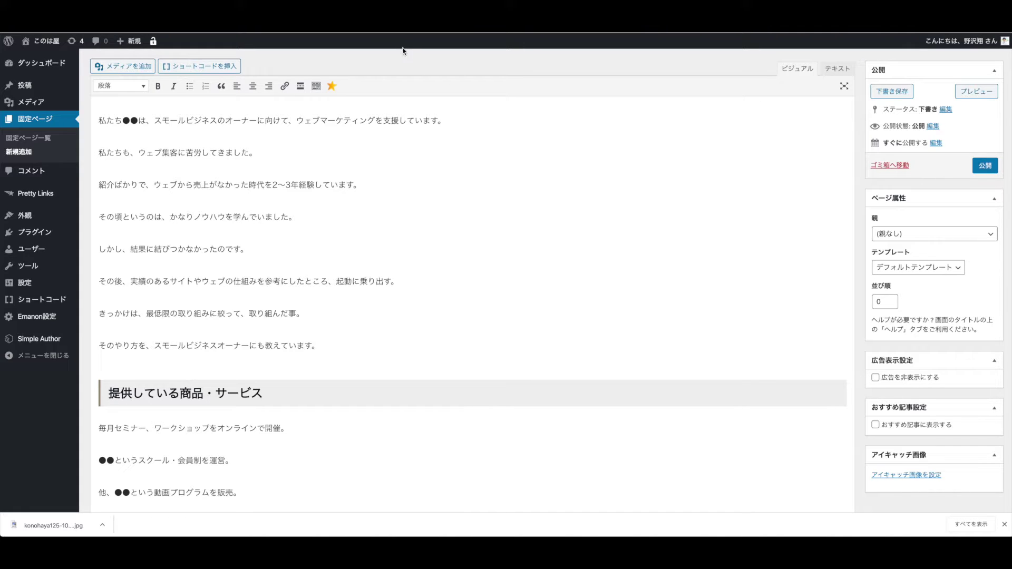
# - Switch to YouTube Studio and open the video "【簡単】初心者でもECショップを作成できる！BASEの使い方を解説" on YouTube
pyautogui.hotkey('ctrl', 'Tab')
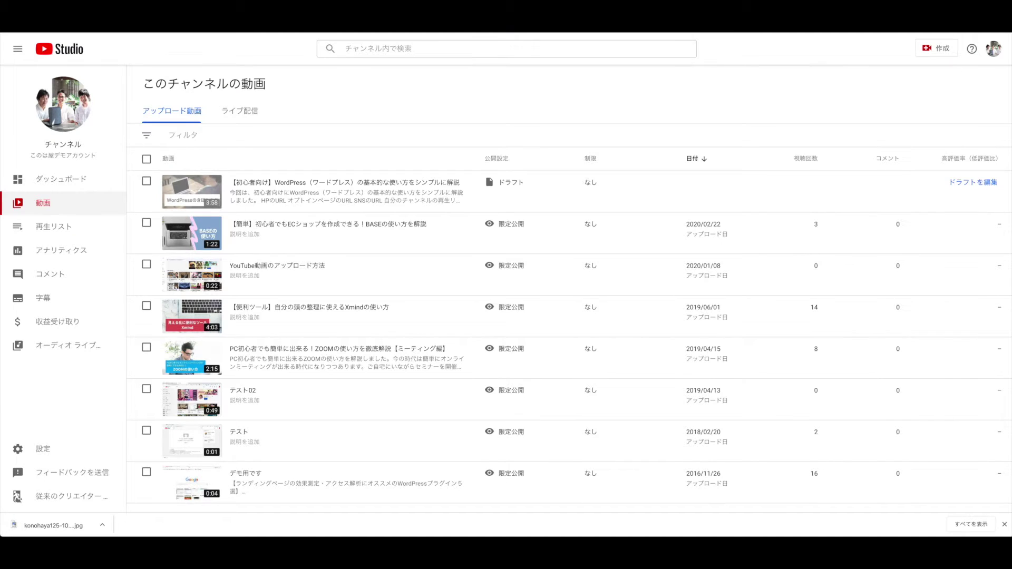
pyautogui.moveTo(299, 257)
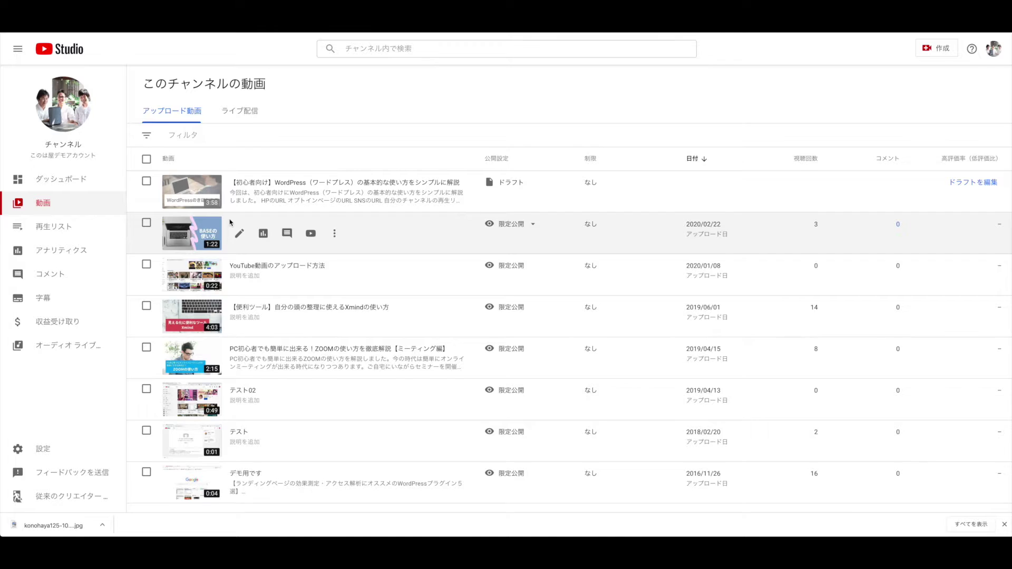
pyautogui.scroll(-1, 205, 213)
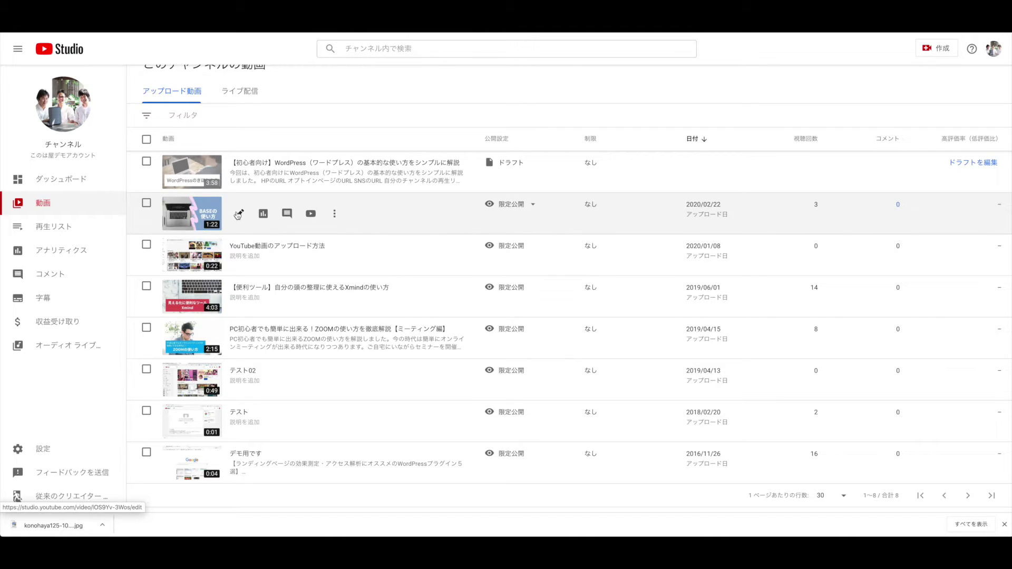
pyautogui.click(310, 214)
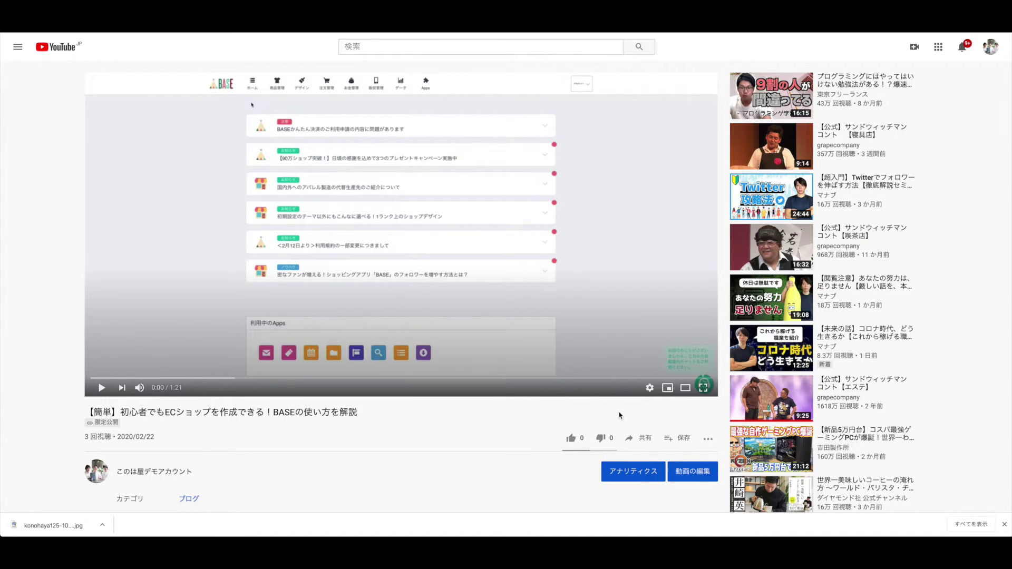
# - Copy the iframe embed code from the BASE video's sharing options and close the embed dialog
pyautogui.click(643, 442)
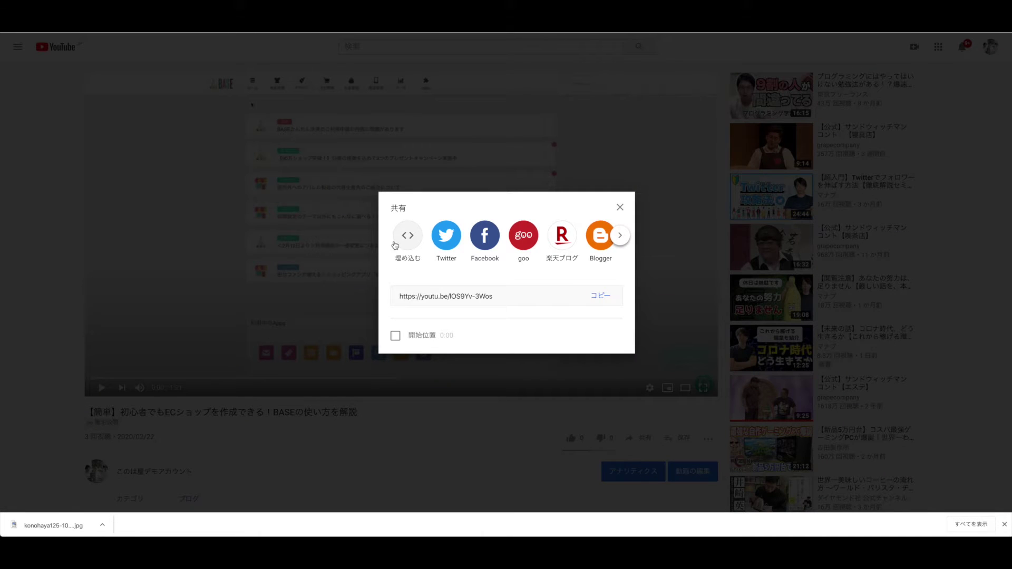
pyautogui.click(414, 247)
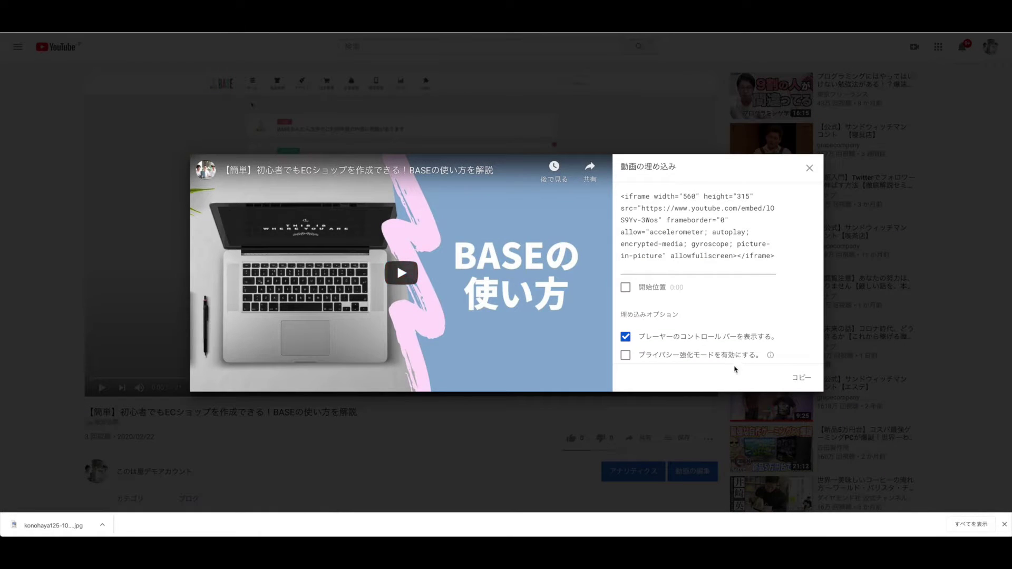
pyautogui.click(802, 378)
pyautogui.press('super+c')
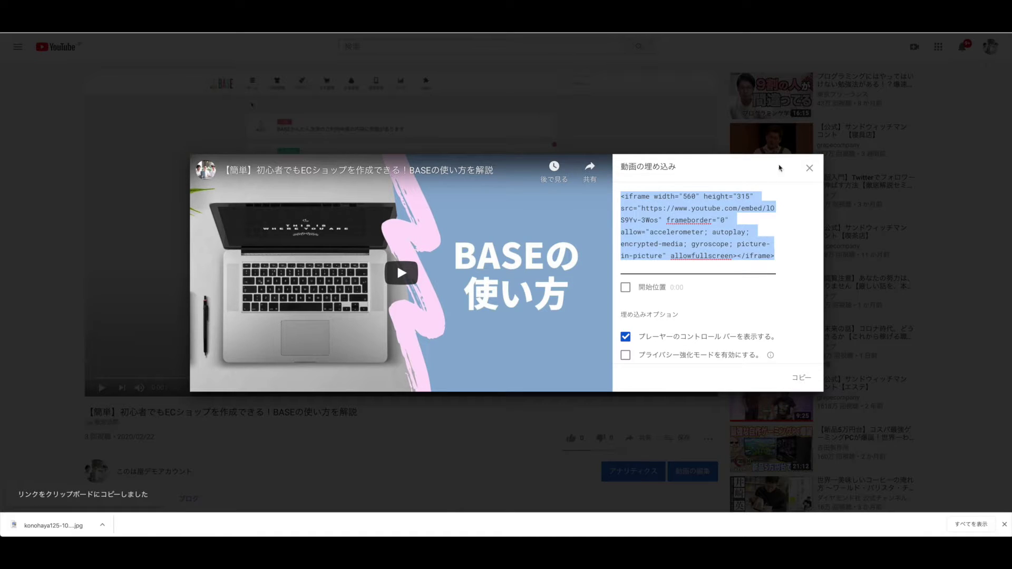
pyautogui.click(810, 167)
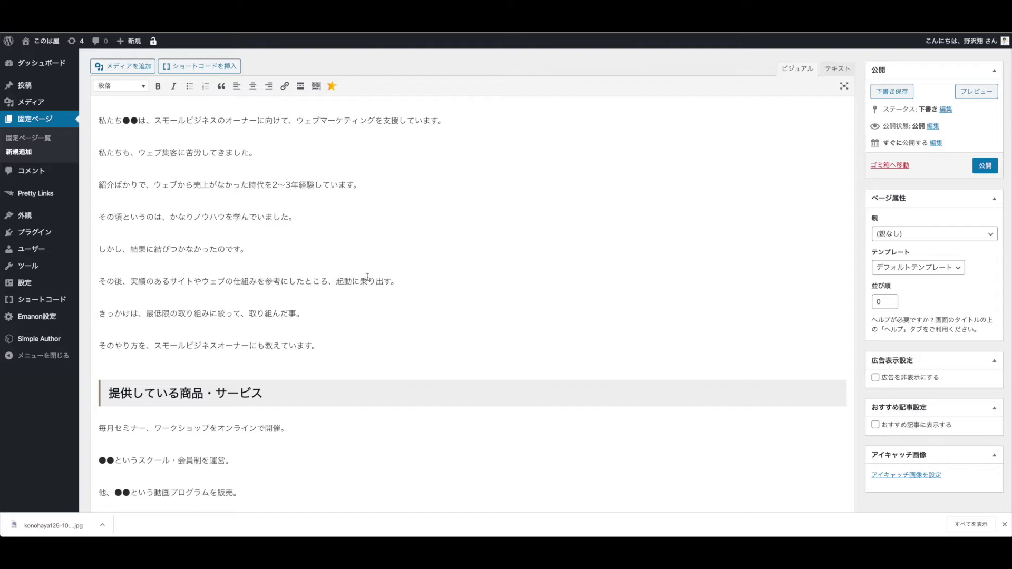
# - Embed the copied YouTube iframe code in the HTML source below the last story paragraph, and return to the visual editor
pyautogui.press('Return')
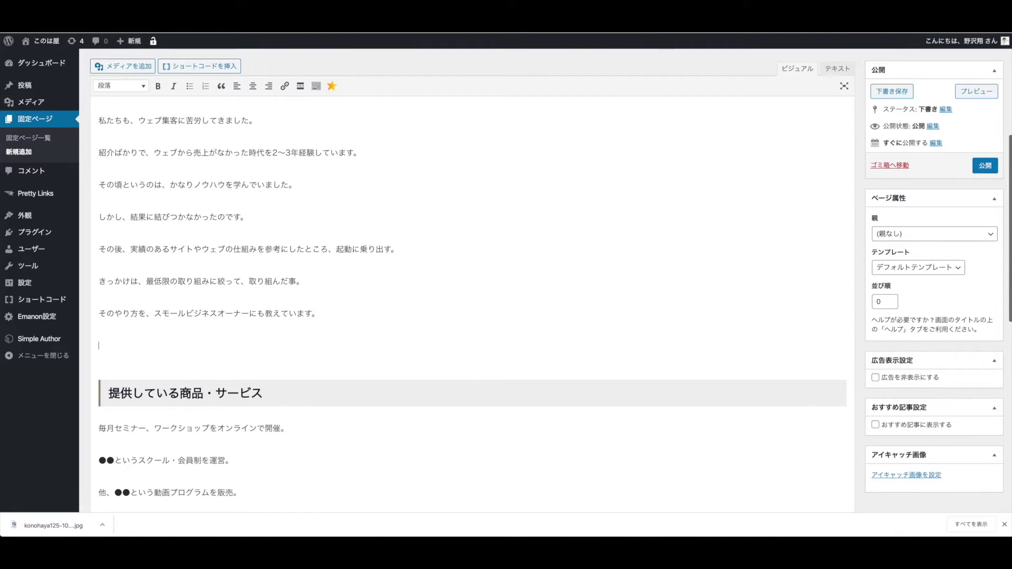
pyautogui.click(835, 70)
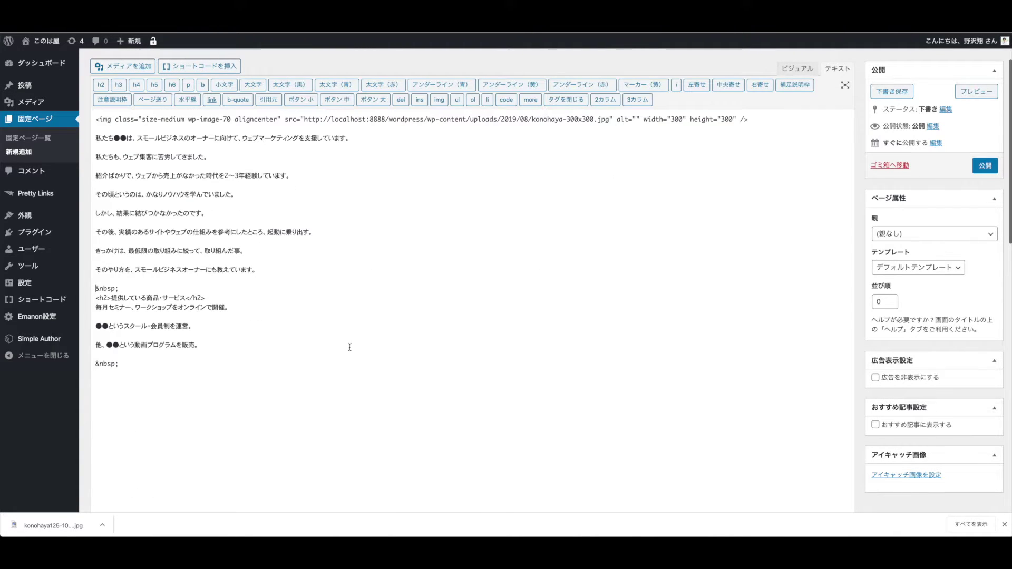
pyautogui.tripleClick(122, 290)
pyautogui.rightClick(108, 294)
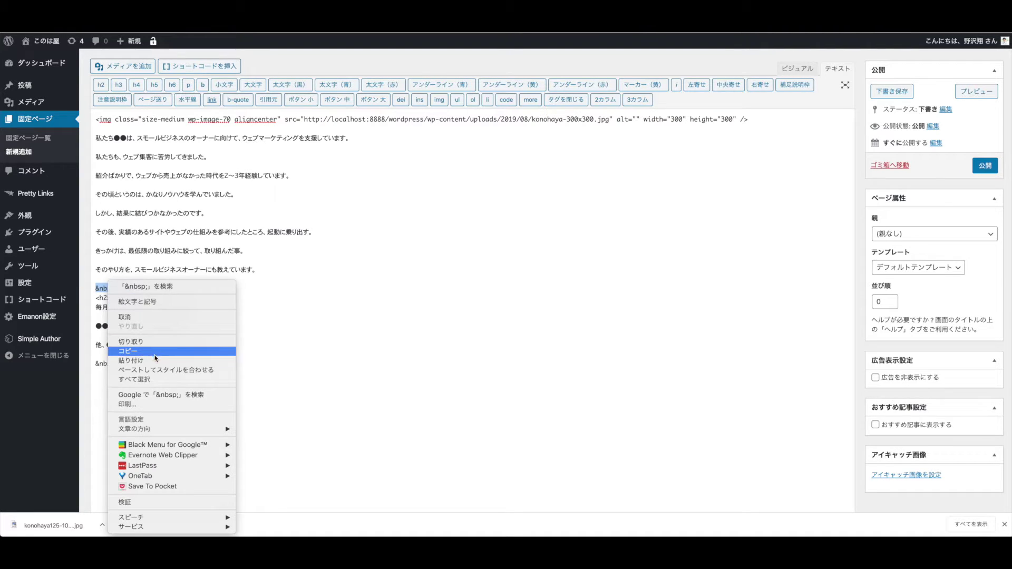
pyautogui.click(156, 357)
pyautogui.press('Return')
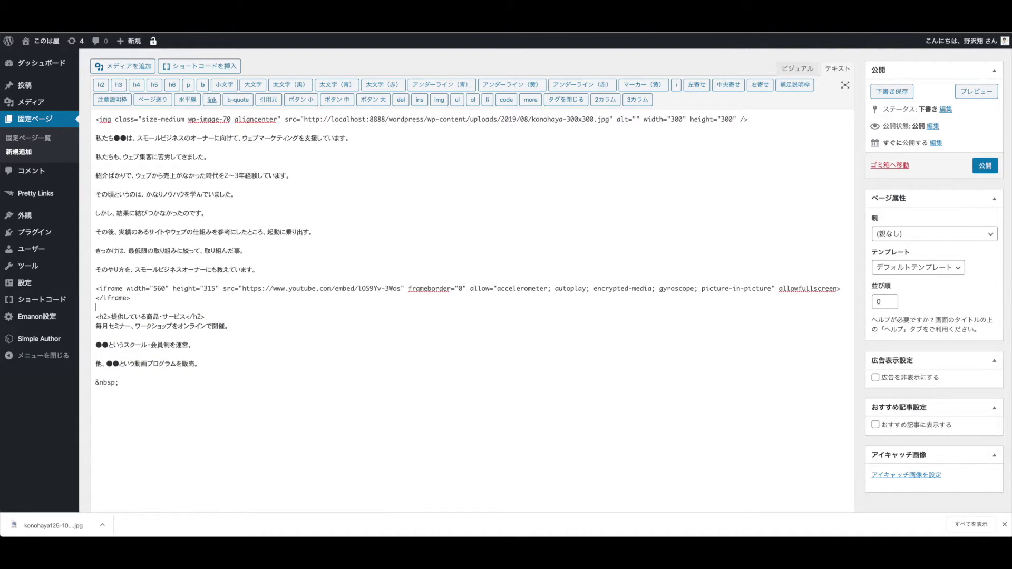
pyautogui.click(797, 68)
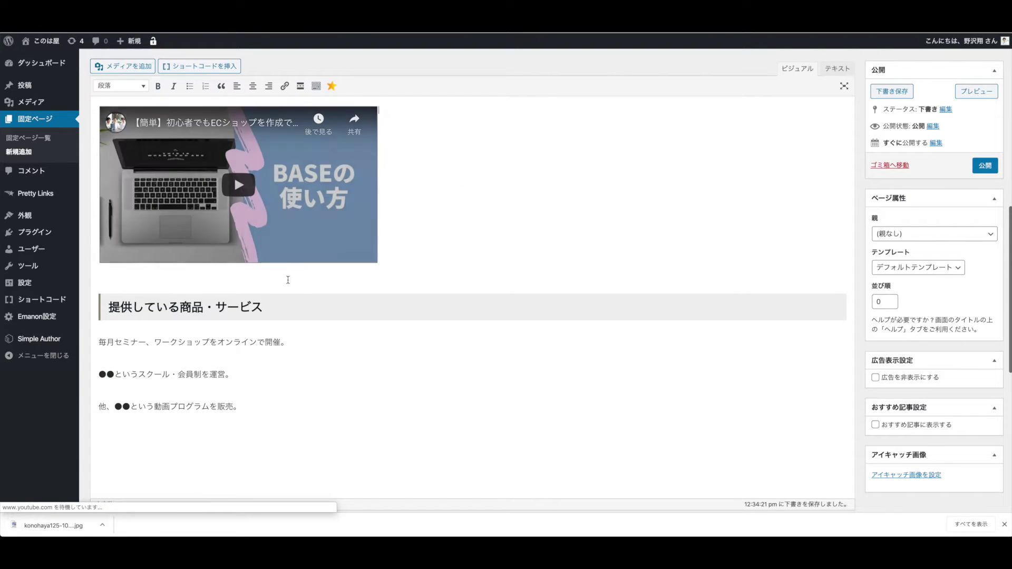
# - Review the page content from the group photo through the story paragraphs and embedded video to the services section
pyautogui.scroll(2, 288, 279)
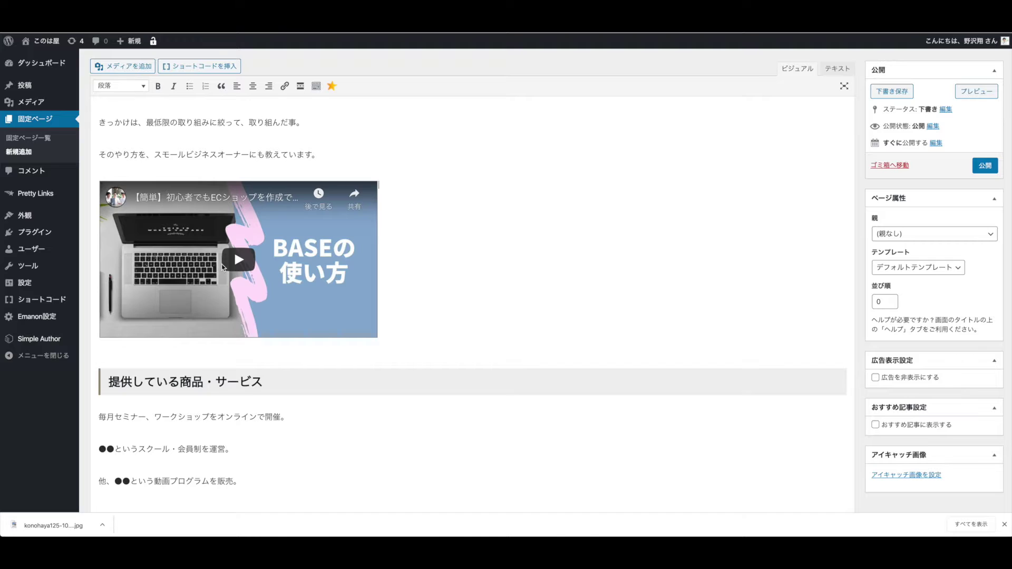
pyautogui.scroll(2, 234, 250)
pyautogui.scroll(2, 234, 296)
pyautogui.scroll(2, 401, 169)
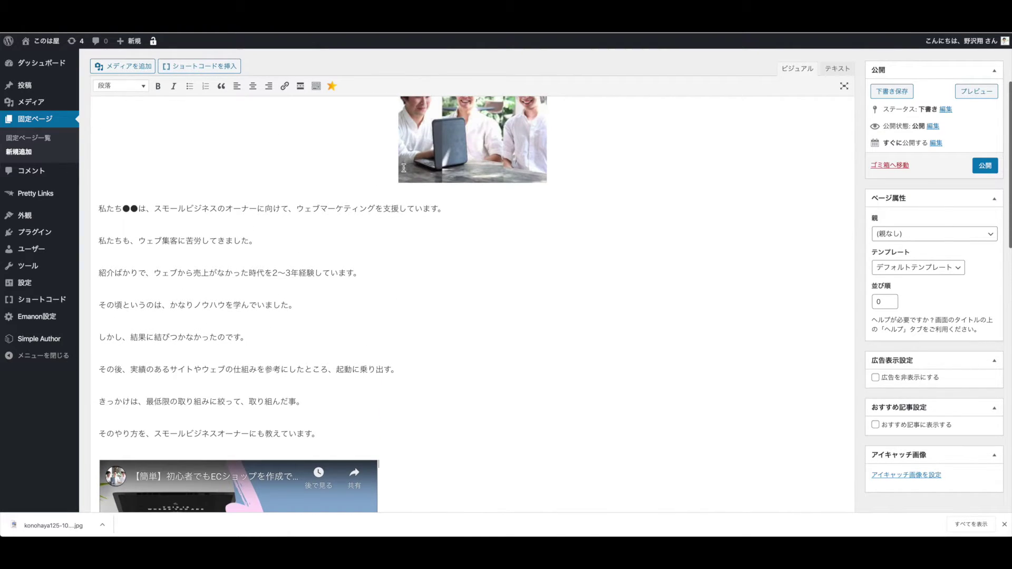
pyautogui.scroll(1, 509, 198)
pyautogui.scroll(1, 509, 198)
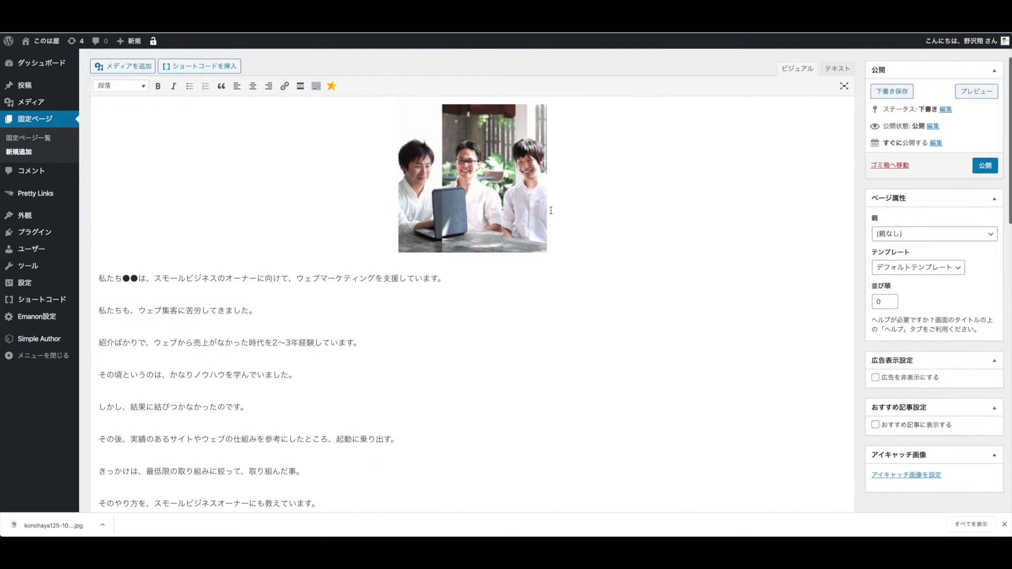
pyautogui.scroll(-5, 426, 182)
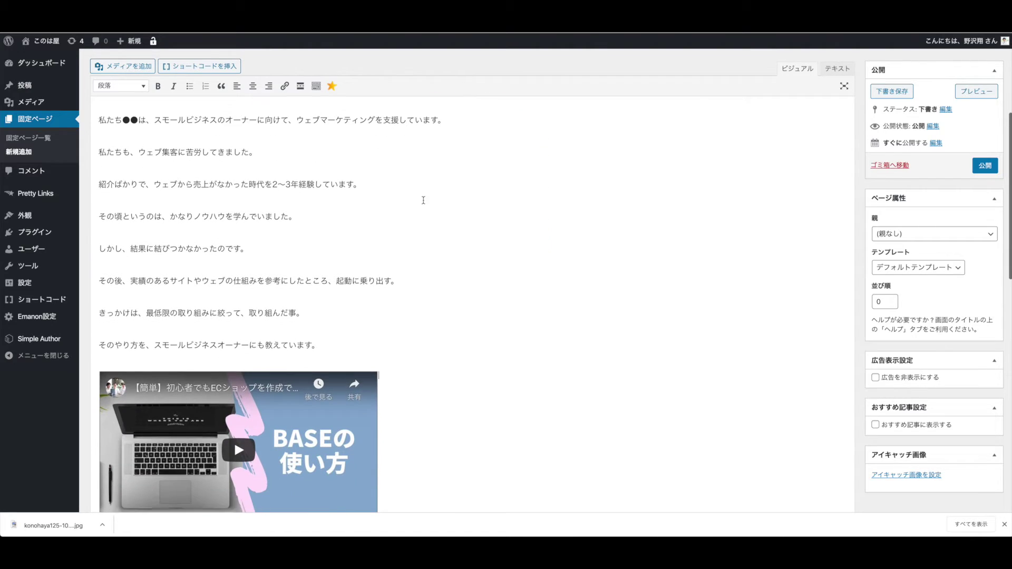
pyautogui.scroll(-1, 299, 388)
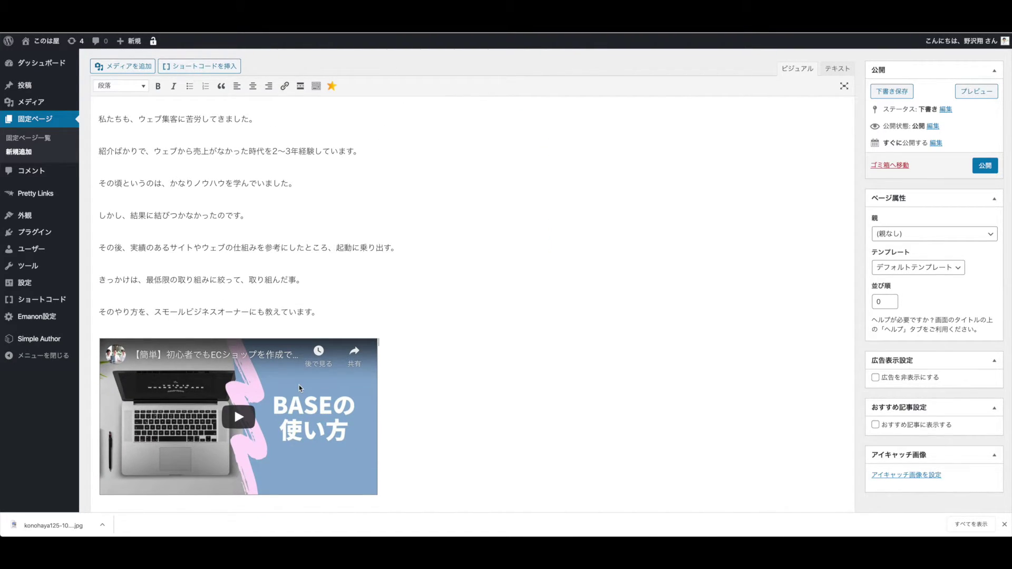
pyautogui.scroll(4, 403, 186)
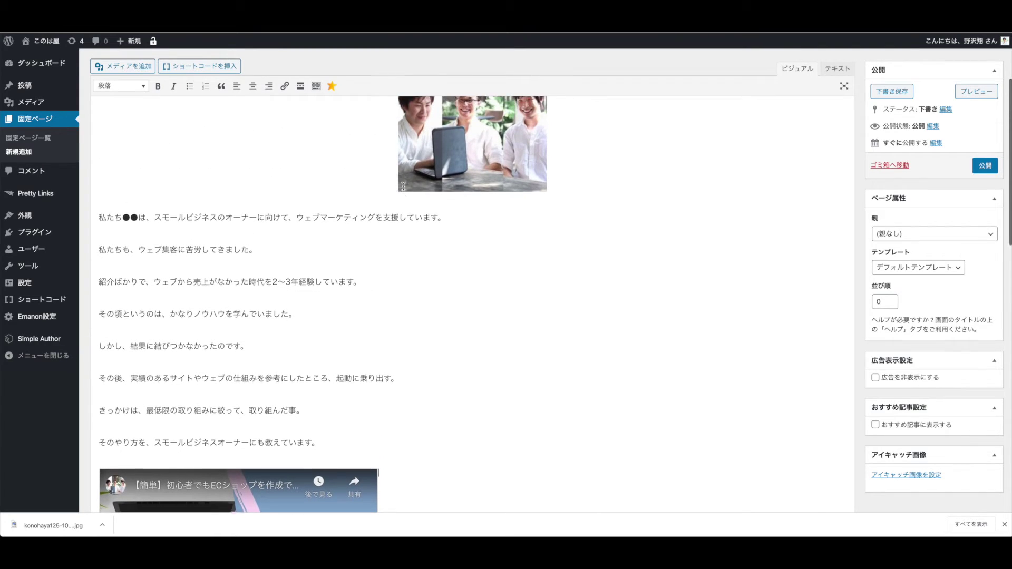
pyautogui.scroll(3, 404, 186)
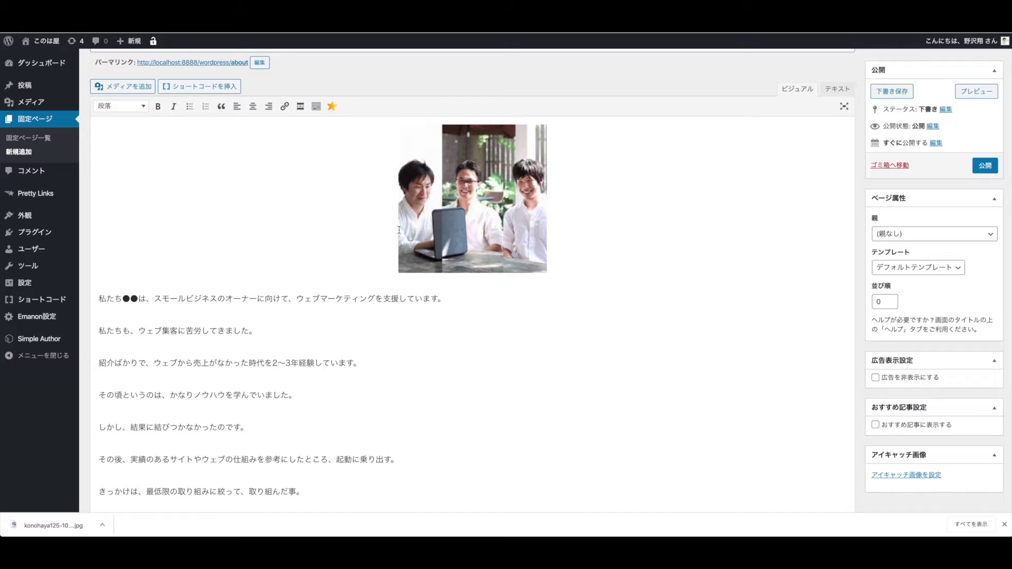
pyautogui.scroll(-15, 435, 221)
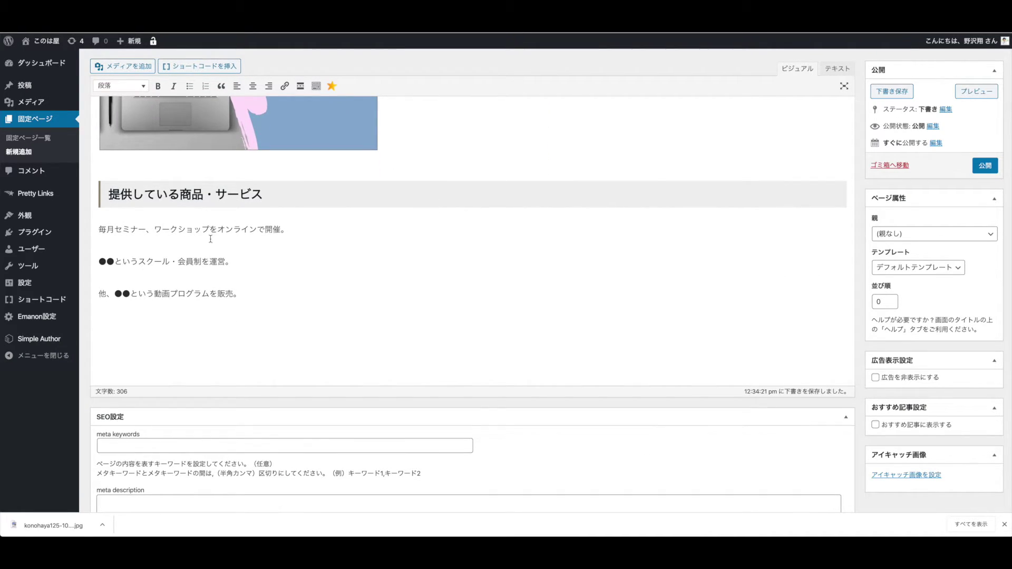
pyautogui.scroll(1, 191, 211)
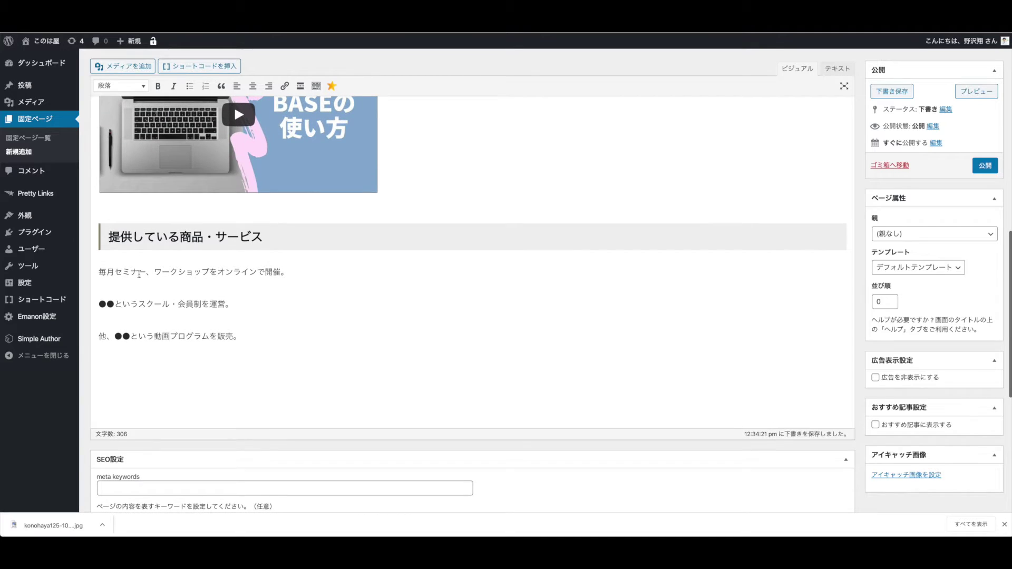
pyautogui.scroll(1, 156, 289)
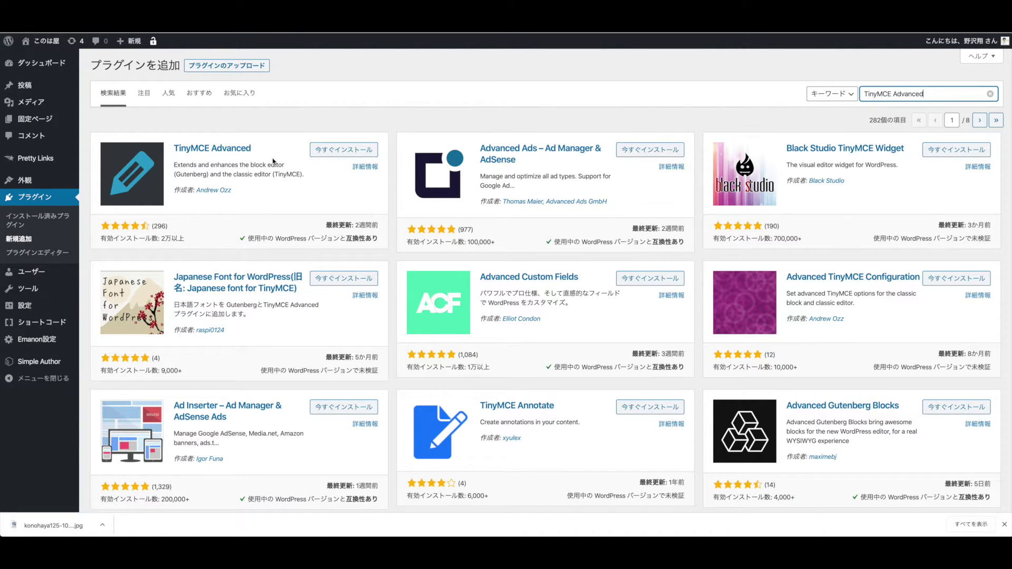
# - Install and activate the TinyMCE Advanced plugin, and save the about page as a draft
pyautogui.click(315, 151)
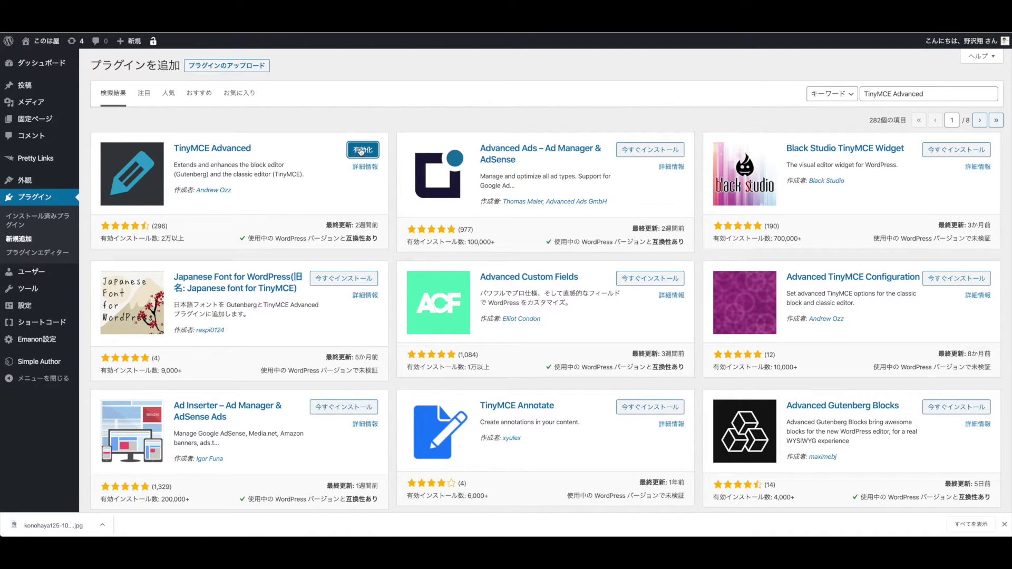
pyautogui.click(362, 151)
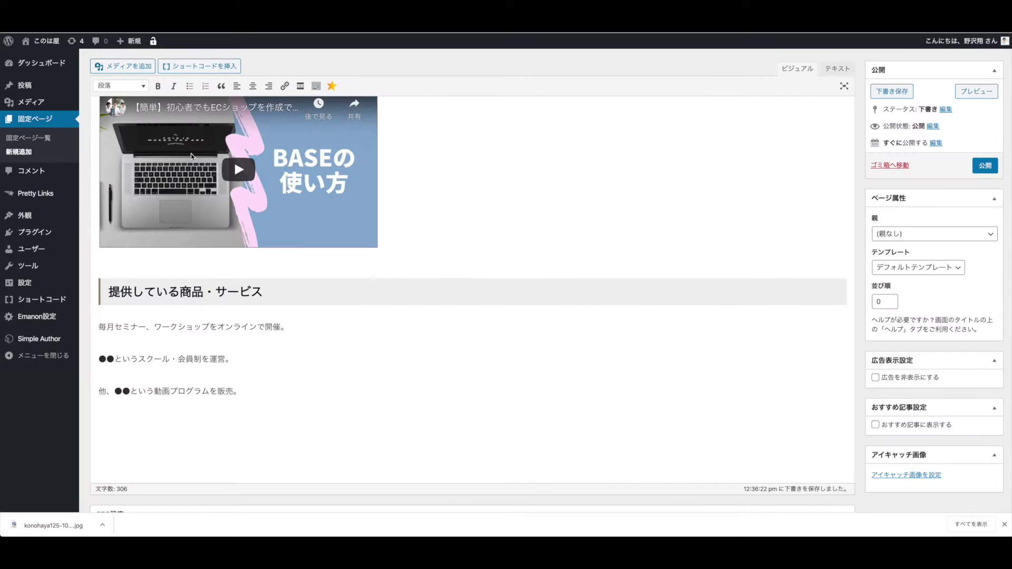
pyautogui.scroll(10, 882, 116)
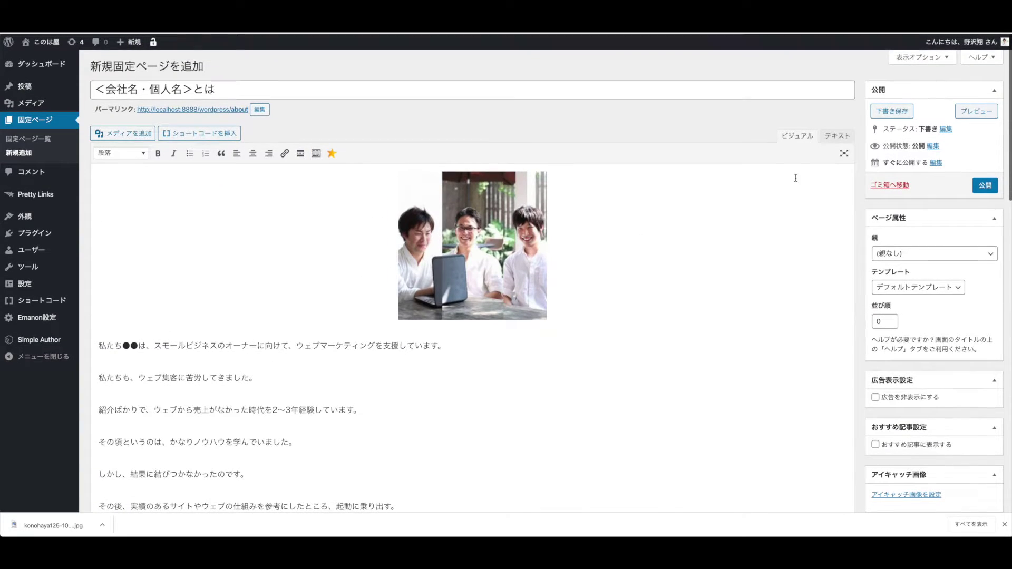
pyautogui.click(891, 110)
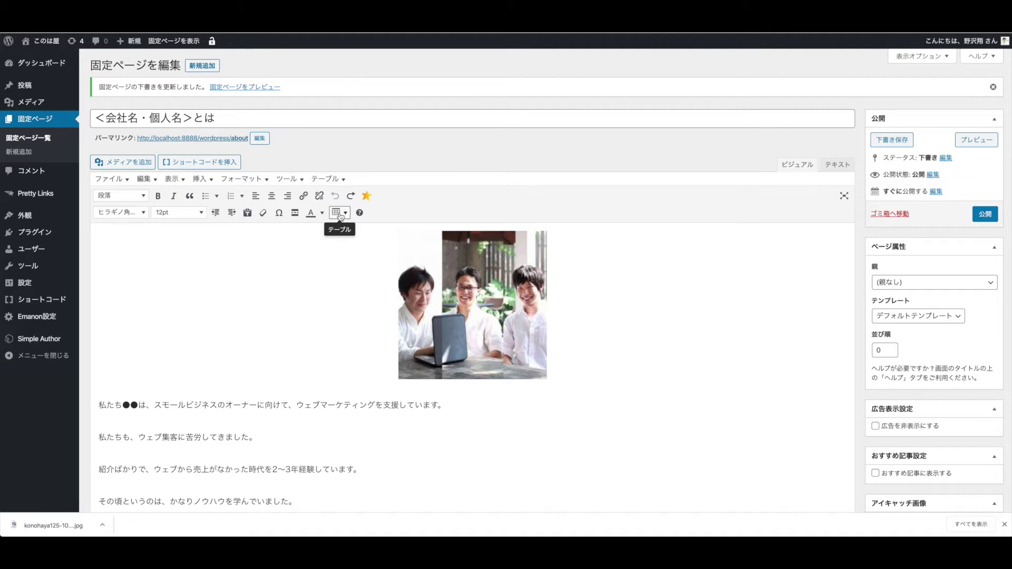
# - Insert a table with two columns and three rows below the last line of the services section
pyautogui.scroll(-15, 337, 217)
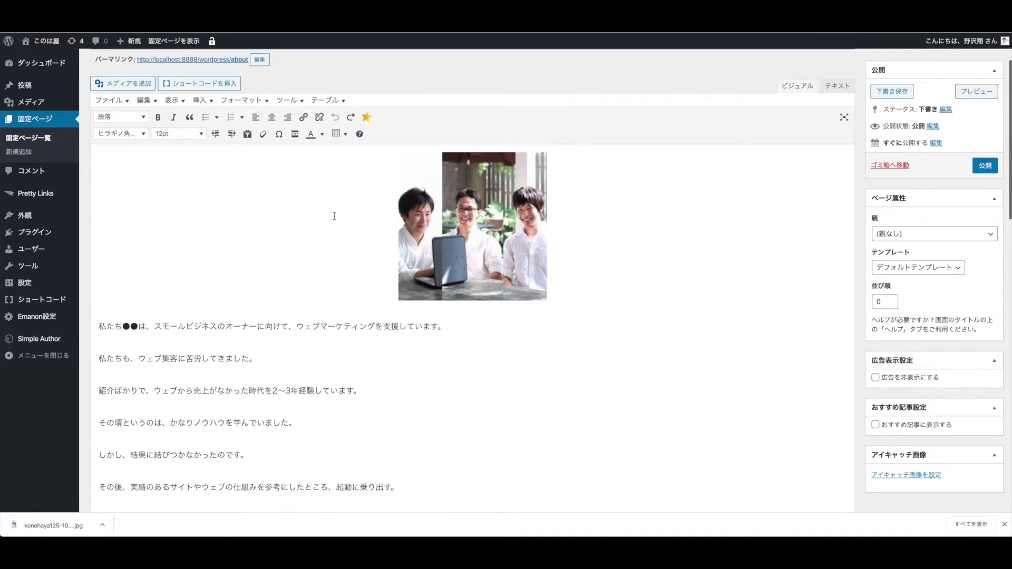
pyautogui.scroll(1, 280, 222)
pyautogui.click(259, 211)
pyautogui.scroll(2, 256, 188)
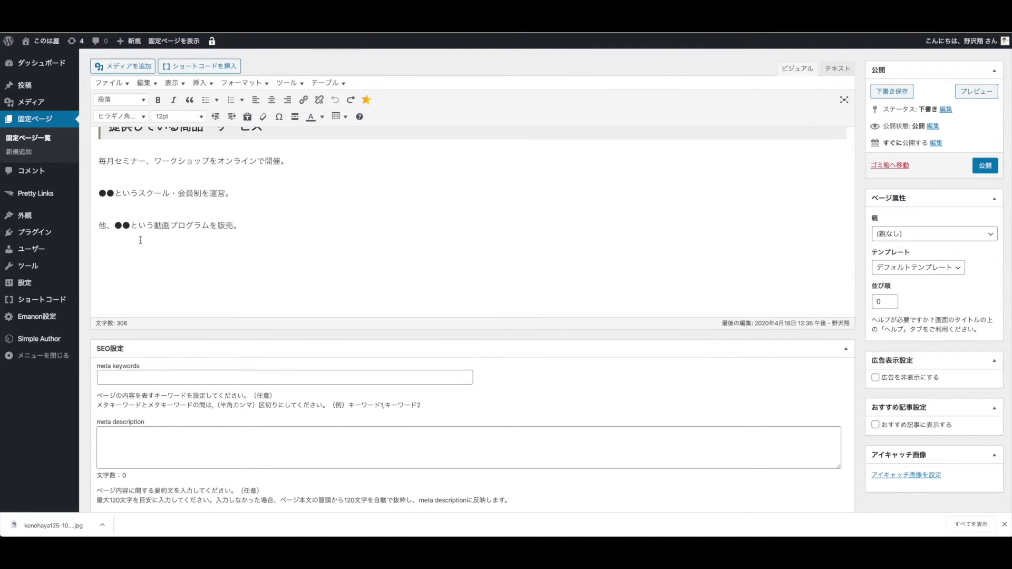
pyautogui.click(338, 118)
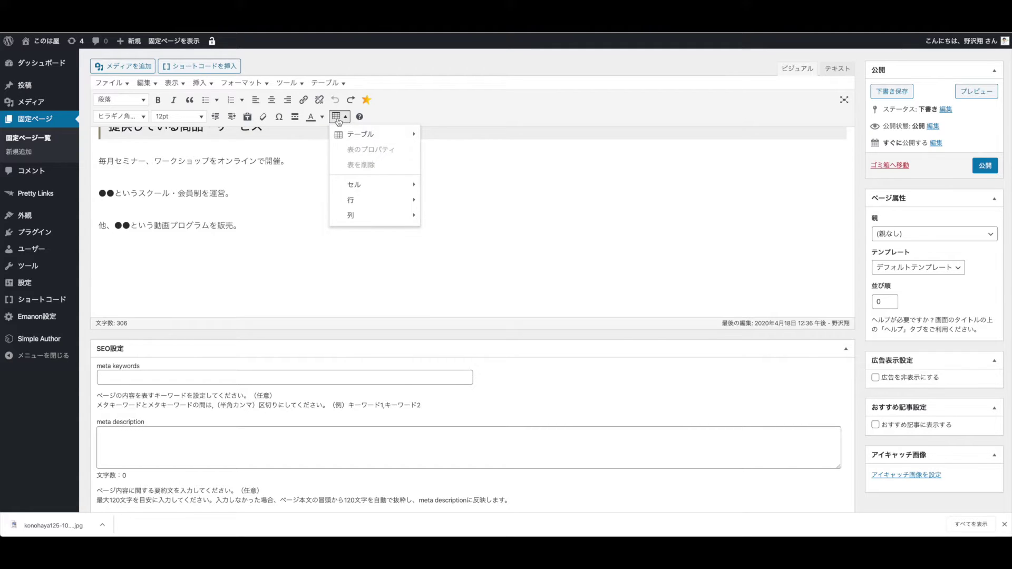
pyautogui.moveTo(372, 136)
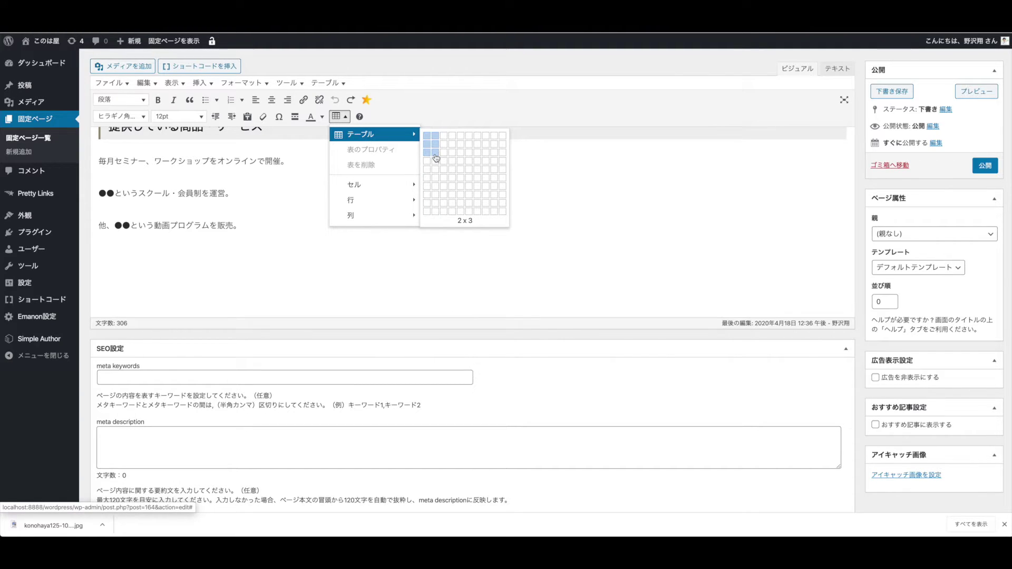
pyautogui.click(437, 153)
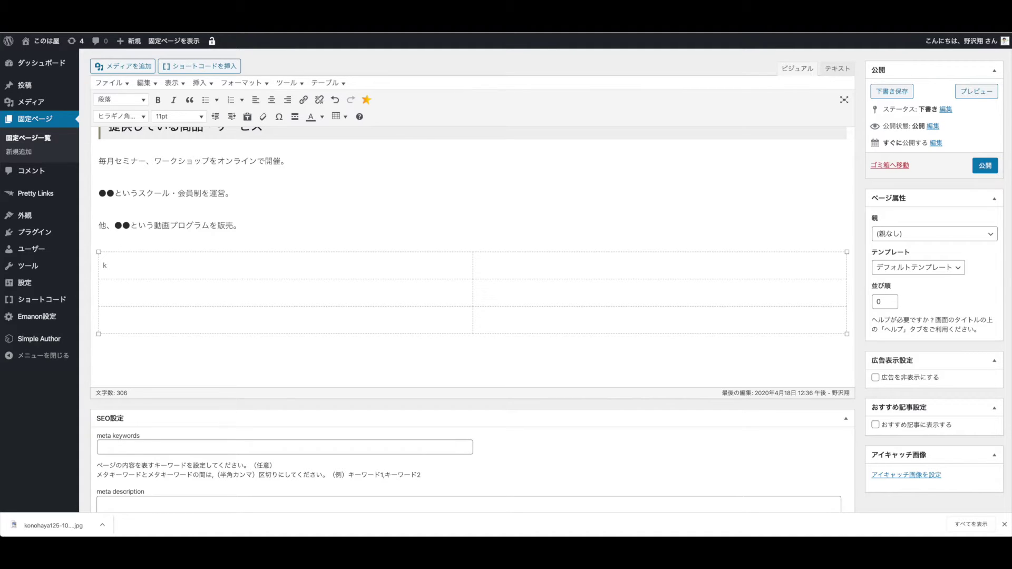
# - Fill the table's first row with "会社名" and "このは屋"
pyautogui.write('会社名')
pyautogui.press('Tab')
pyautogui.write('このは屋')
# - Undo the table text and the table insertion below the services section
pyautogui.scroll(15, 234, 137)
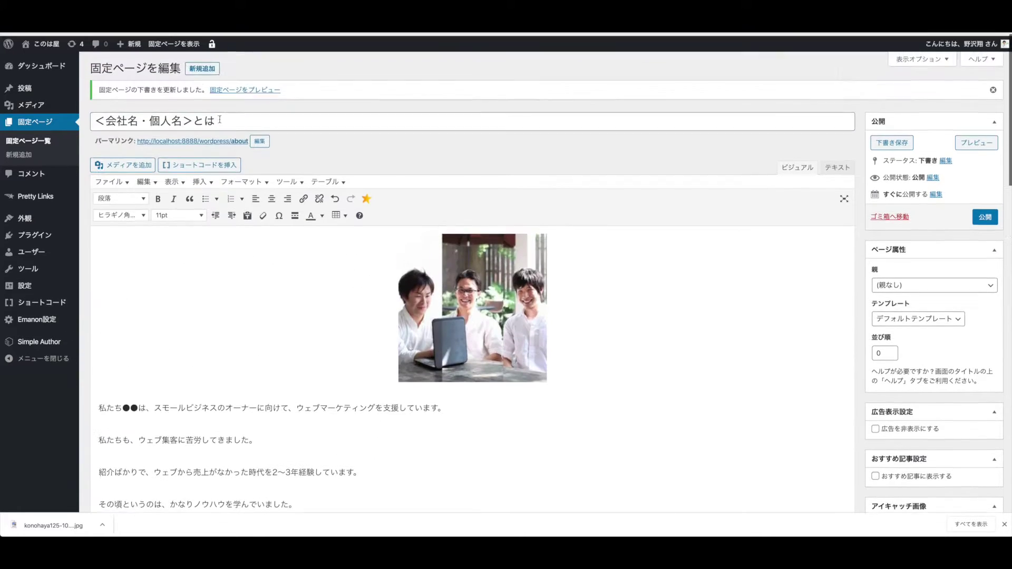
pyautogui.scroll(-10, 235, 127)
pyautogui.scroll(-5, 378, 385)
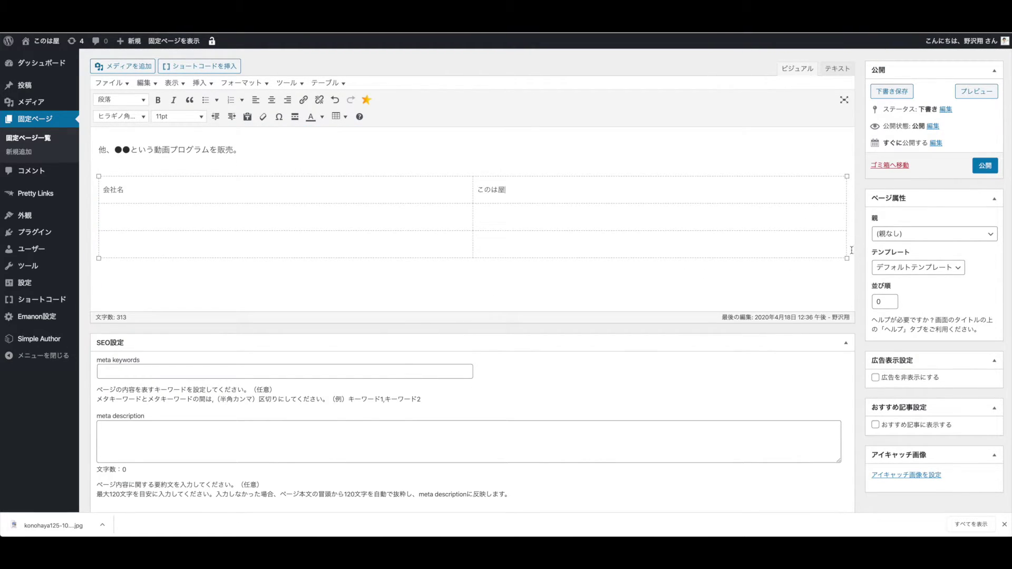
pyautogui.hotkey('ctrl', 'z')
pyautogui.hotkey('ctrl', 'z')
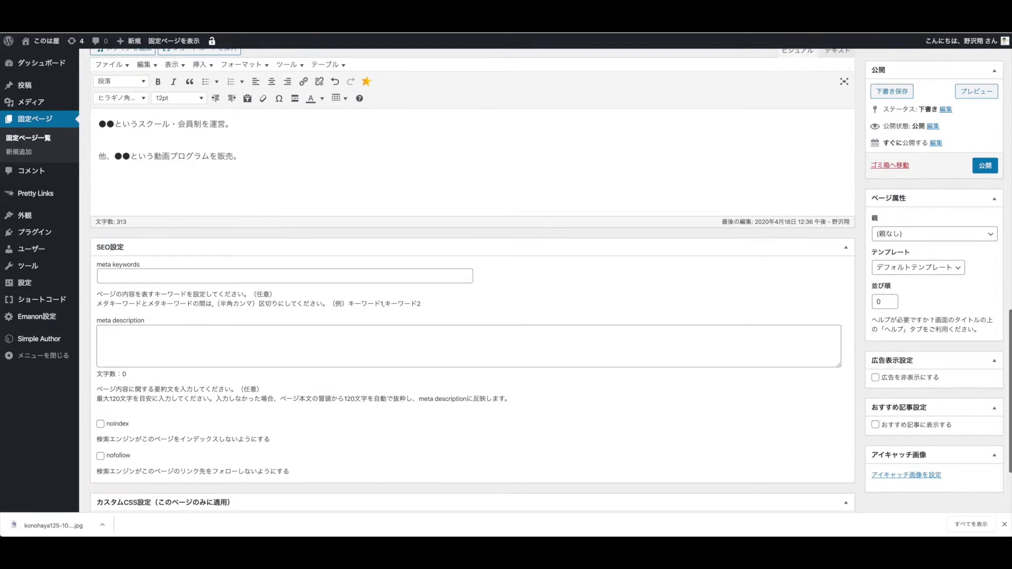
# - Save the draft of the about page and publish it
pyautogui.click(891, 91)
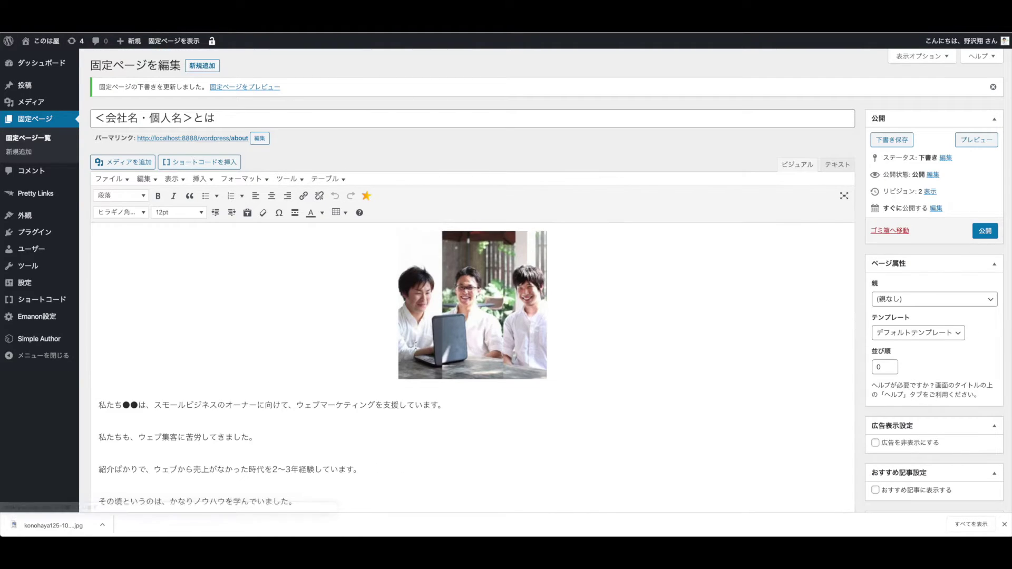
pyautogui.click(985, 221)
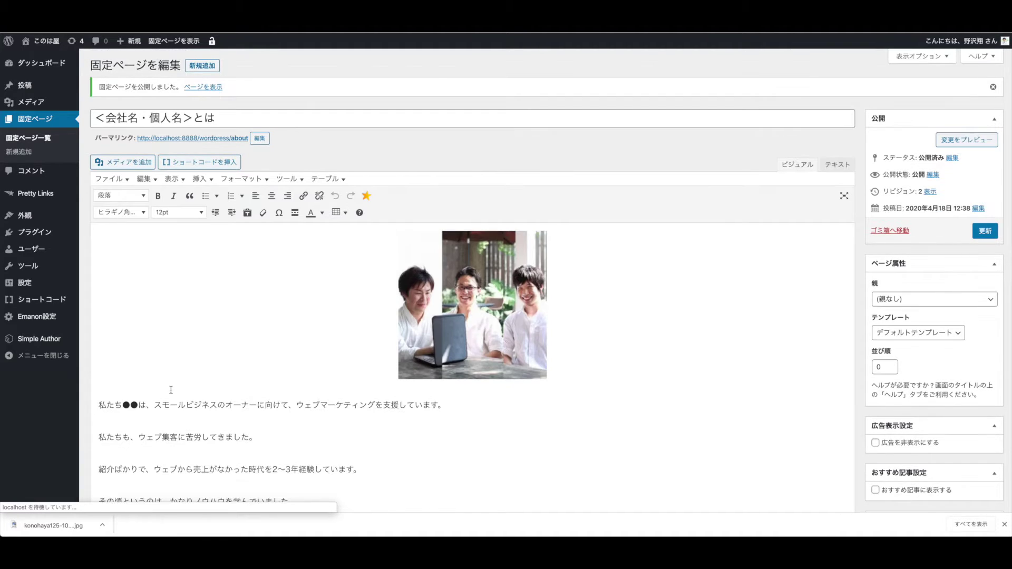
# - Start a new fixed page and title it "会社概要"
pyautogui.click(22, 154)
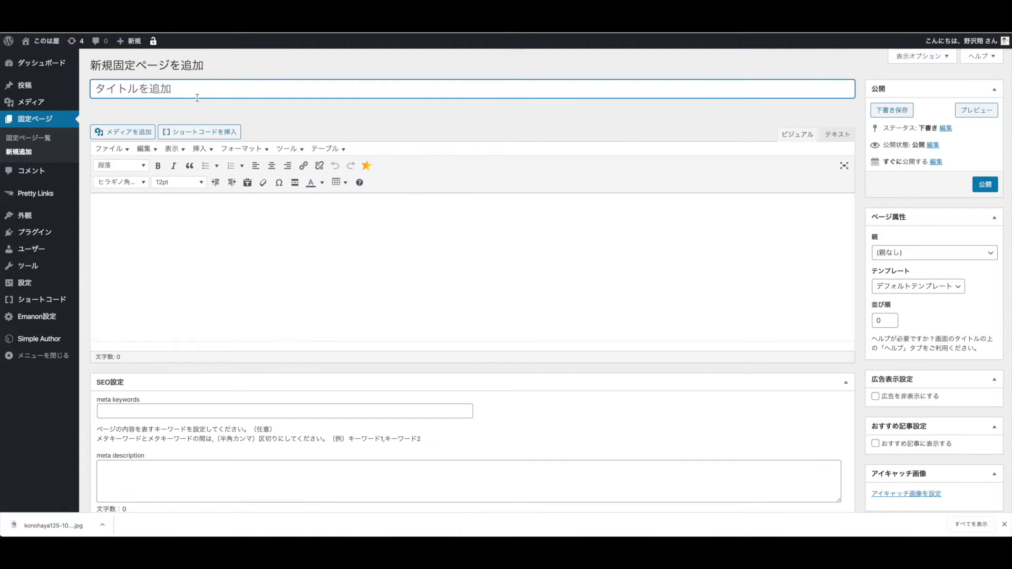
pyautogui.write('かいしゃ')
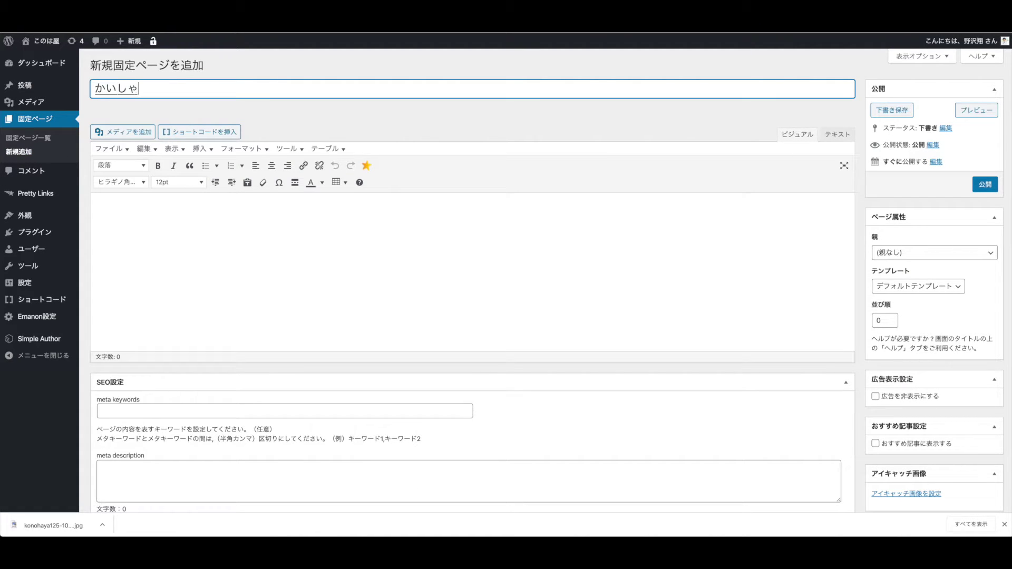
pyautogui.write('がいよう')
pyautogui.press('space')
pyautogui.press('Return')
pyautogui.press('Return')
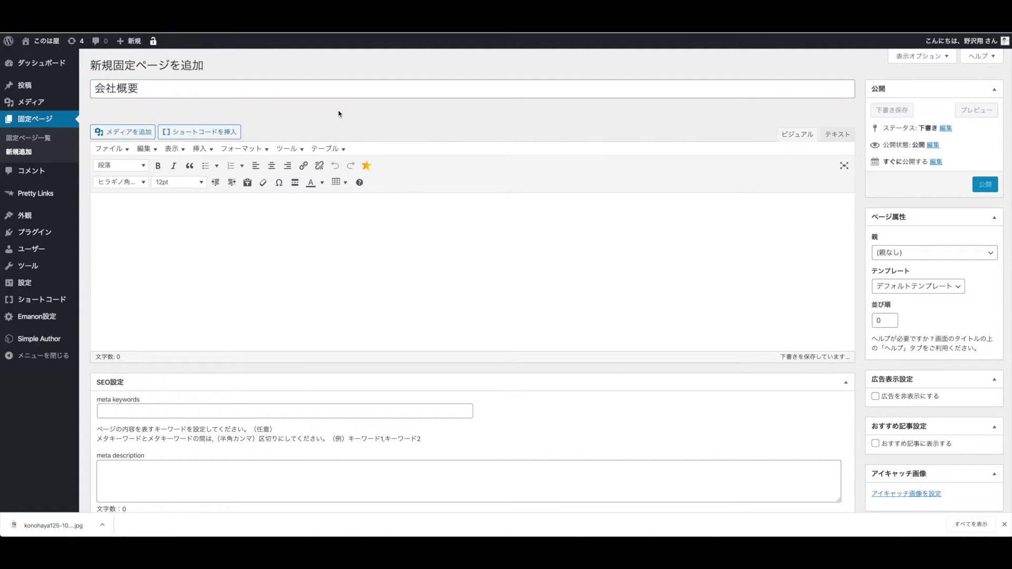
# - Set the new page's permalink slug to "about-company"
pyautogui.click(267, 110)
pyautogui.press('super+a')
pyautogui.press('super+shift+v')
pyautogui.moveTo(295, 125)
pyautogui.click(368, 154)
pyautogui.click(343, 109)
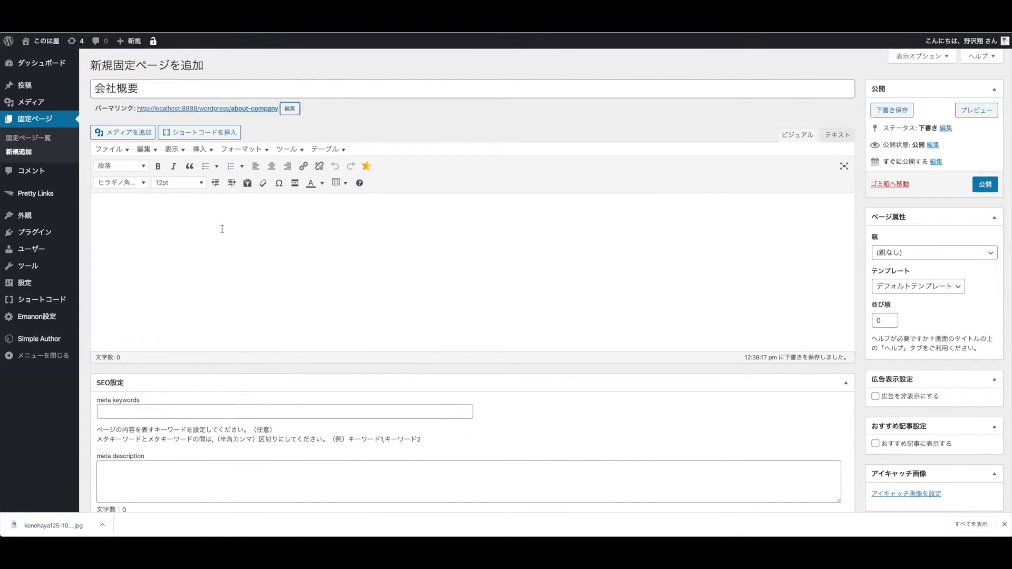
# - Insert a table of two columns and three rows in the page body, and fill its first row with "会社名" and "このは屋"
pyautogui.click(338, 183)
pyautogui.moveTo(364, 201)
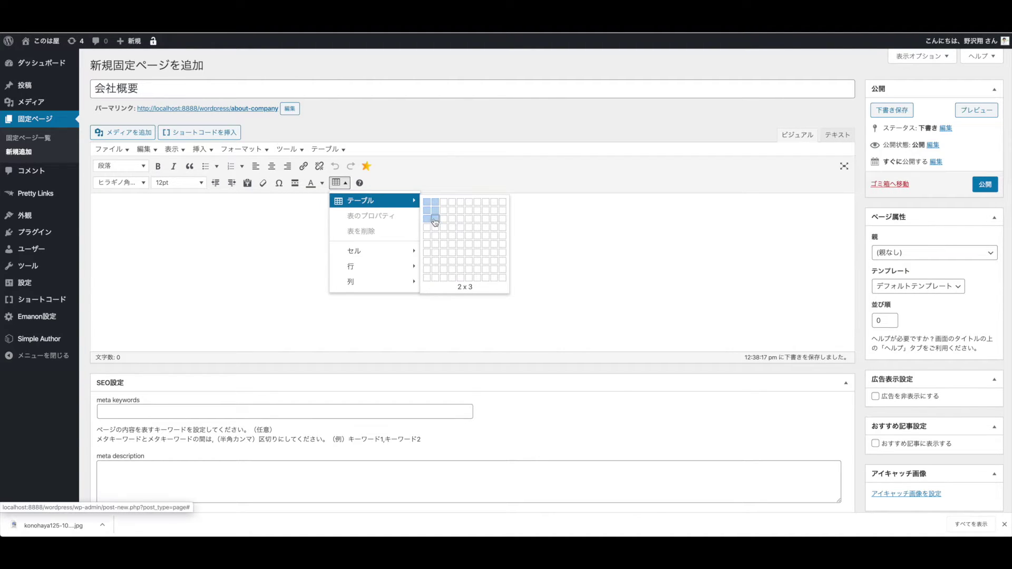
pyautogui.click(440, 218)
pyautogui.write('kaish')
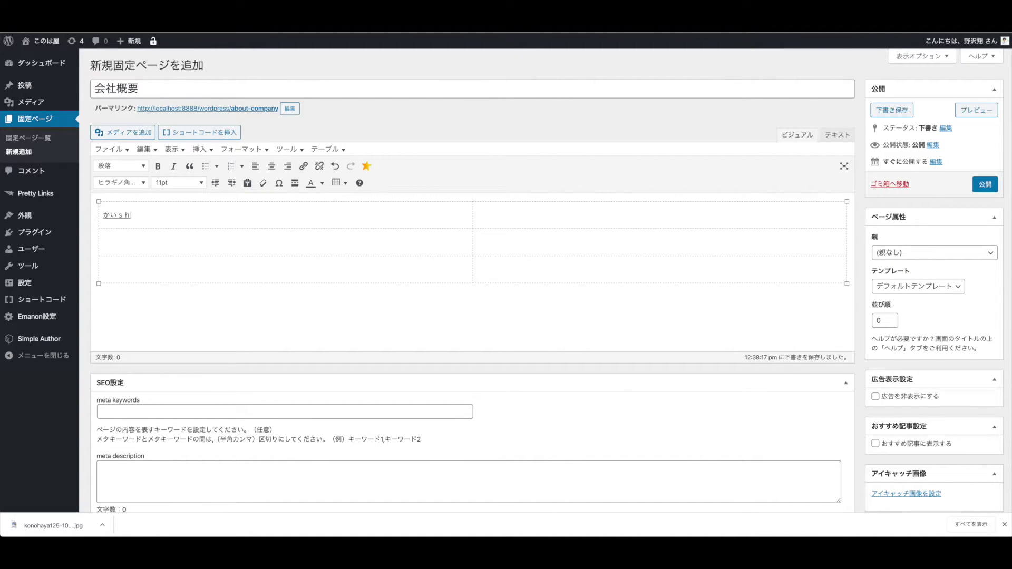
pyautogui.write('amei')
pyautogui.press('space')
pyautogui.press('Return')
pyautogui.write('konohaya')
pyautogui.press('space')
pyautogui.press('Return')
pyautogui.press('Tab')
# - Fill the table's second row with "住所" and "住所を記載"
pyautogui.write('zyuusyosyo')
pyautogui.press('space')
pyautogui.press('Return')
pyautogui.write('zyuusyo')
pyautogui.press('space')
pyautogui.write('wokisai')
pyautogui.press('space')
pyautogui.press('Return')
pyautogui.press('Tab')
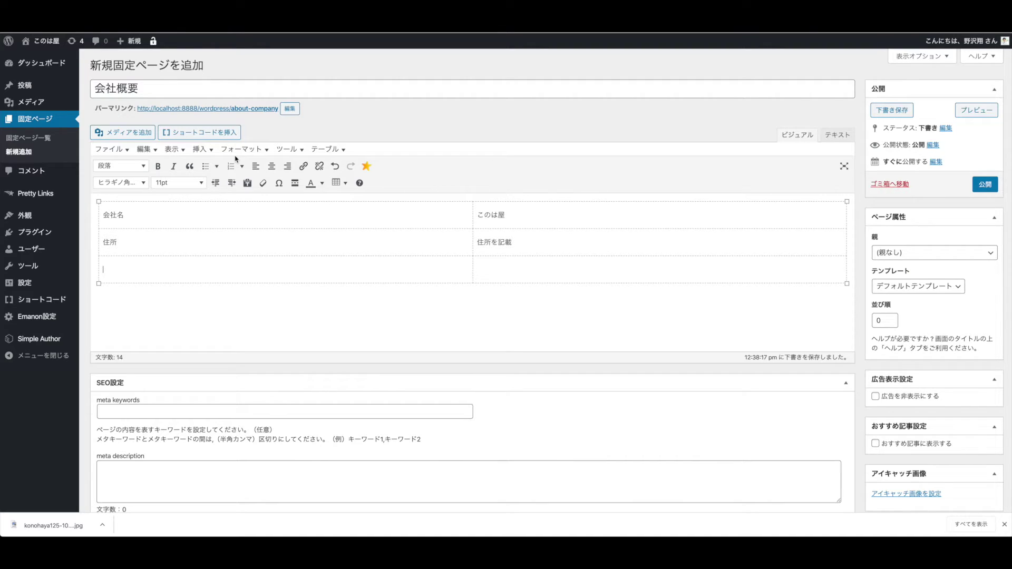
pyautogui.write('setu')
pyautogui.press('space')
pyautogui.press('BackSpace')
pyautogui.press('BackSpace')
pyautogui.write('setsuritsu')
pyautogui.press('space')
pyautogui.press('Return')
pyautogui.press('BackSpace')
pyautogui.press('BackSpace')
pyautogui.write('tei')
pyautogui.press('BackSpace')
# - Fill the table's third row with "主な提供先" and "提供先"
pyautogui.write('omona')
pyautogui.press('space')
pyautogui.write('teikyousaki')
pyautogui.press('space')
pyautogui.press('Return')
pyautogui.write('teikyousekki')
pyautogui.press('space')
pyautogui.press('Return')
pyautogui.click(339, 183)
pyautogui.moveTo(364, 201)
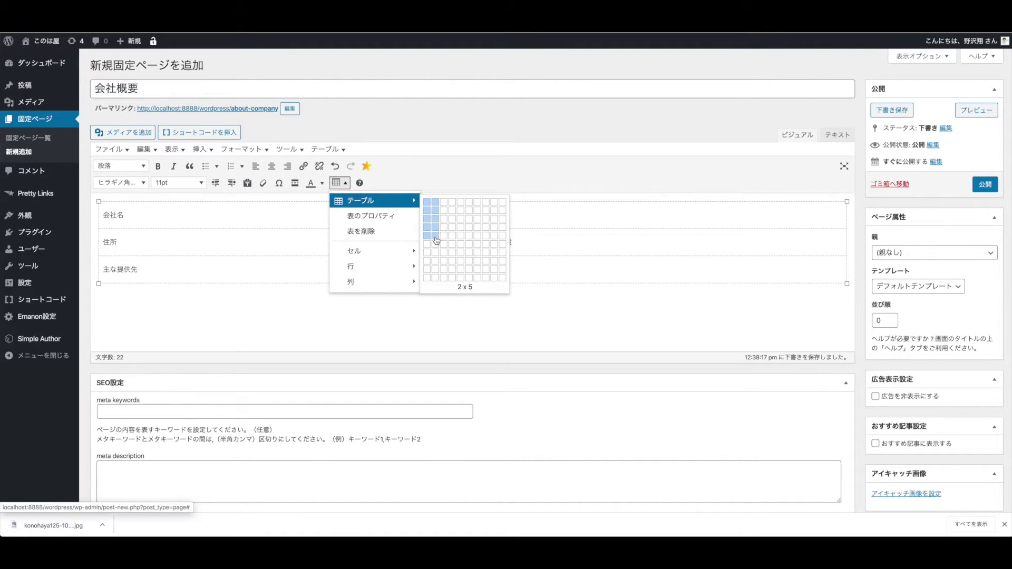
pyautogui.click(476, 173)
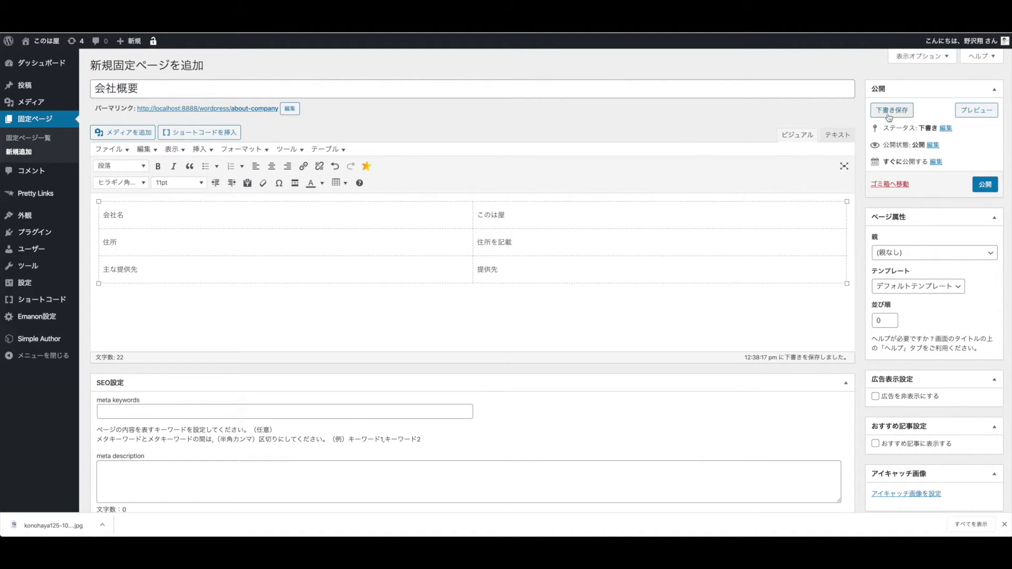
# - Publish the company overview page
pyautogui.click(992, 190)
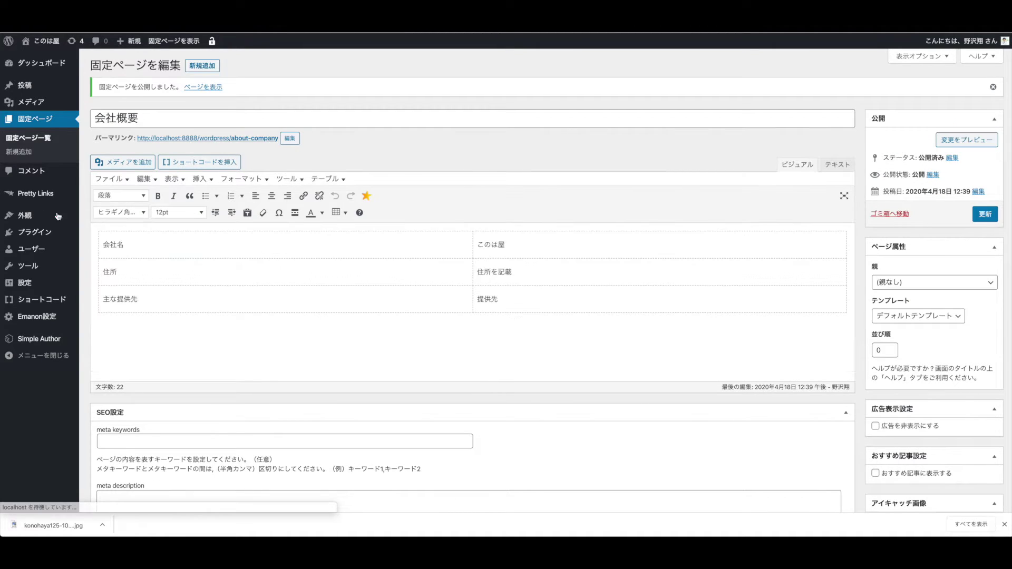
pyautogui.moveTo(24, 214)
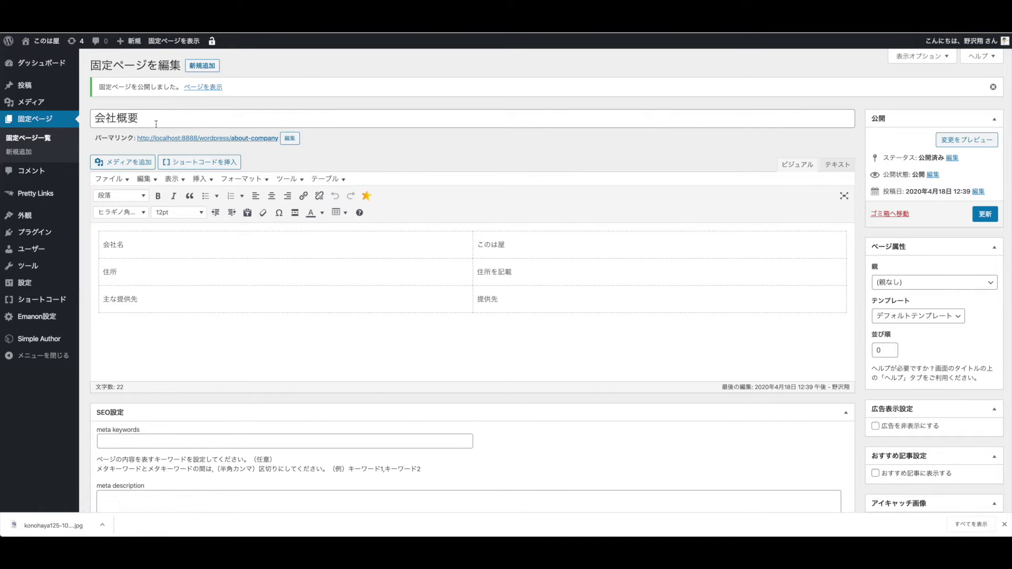
# - Start another fixed page, title it "プロフィール" and save it as a draft
pyautogui.click(202, 66)
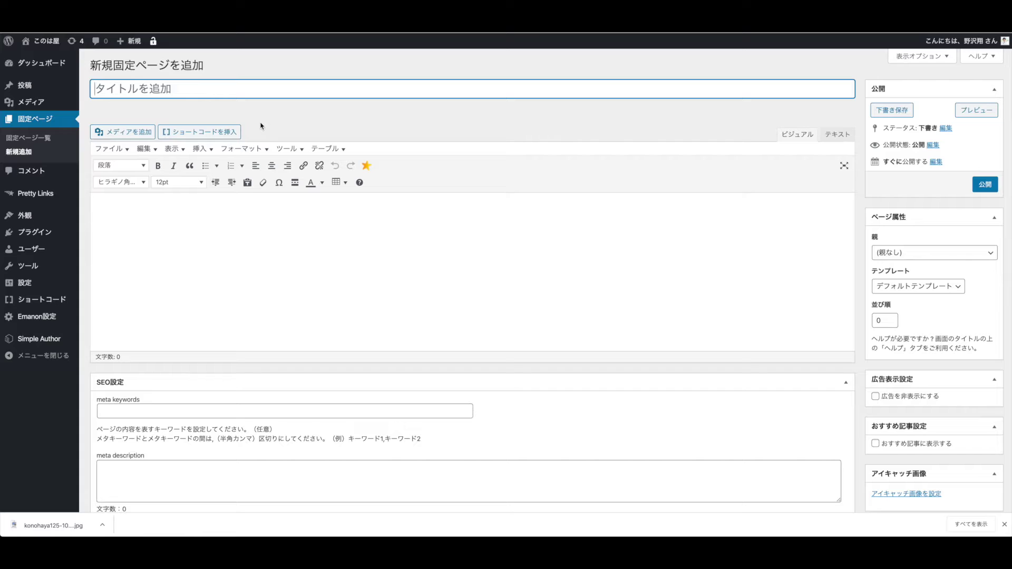
pyautogui.write('ぷろふぃー')
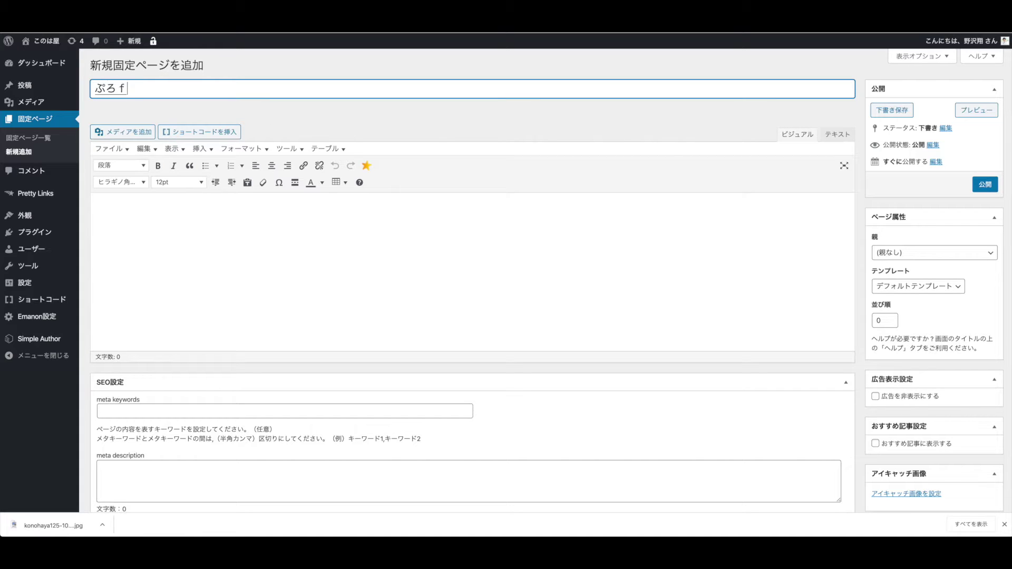
pyautogui.write('る')
pyautogui.press('space')
pyautogui.press('Return')
pyautogui.press('Return')
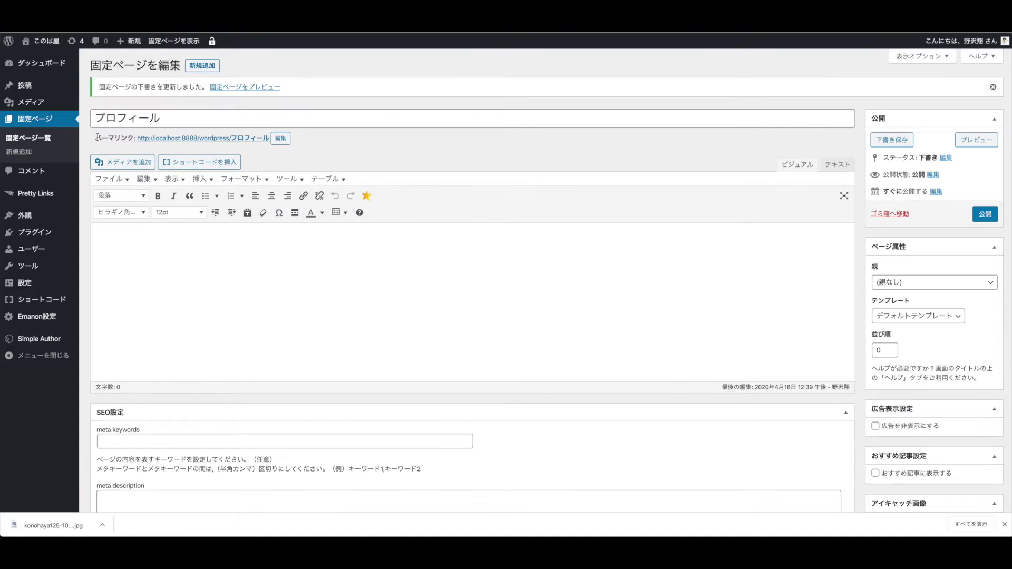
# - Set the profile page's permalink slug to "profile"
pyautogui.moveTo(96, 138); pyautogui.dragTo(273, 139)
pyautogui.click(273, 140)
pyautogui.doubleClick(273, 141)
pyautogui.write('profile')
pyautogui.press('Return')
# - Write an opening line in the page body presenting the detailed profile of the site administrator by name
pyautogui.click(210, 276)
pyautogui.write('当サイトの管理人「のざわしょう」の詳細プロフィールです。')
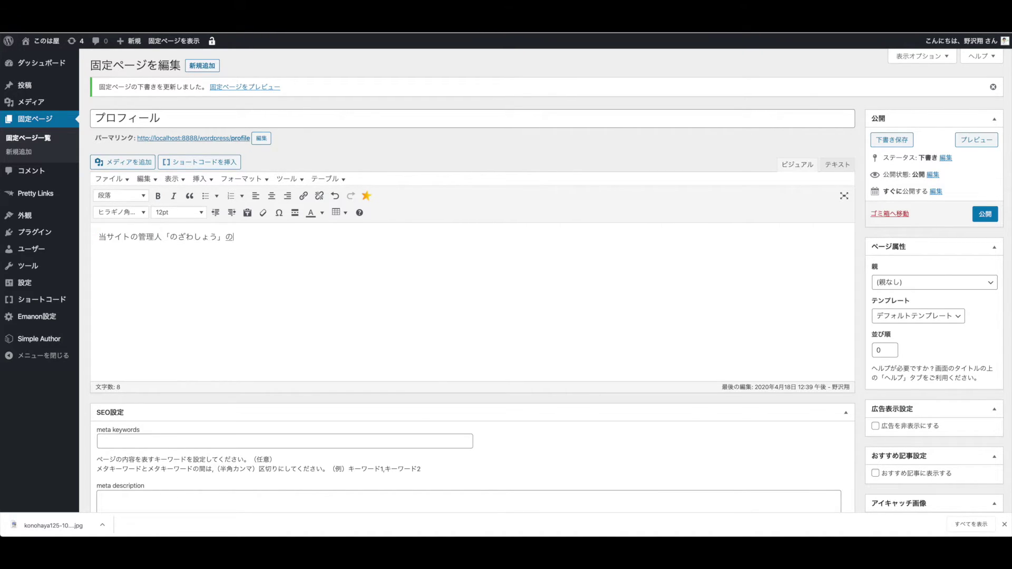
pyautogui.press('Return')
pyautogui.press('Return')
# - Add the sentence "SNSなどで見かけて気になった方は、ぜひ最後まで見ていただくと嬉しいです。" below the opening line
pyautogui.write('SNSなどで見かけて気になった方は、ぜひ最後まで見てください')
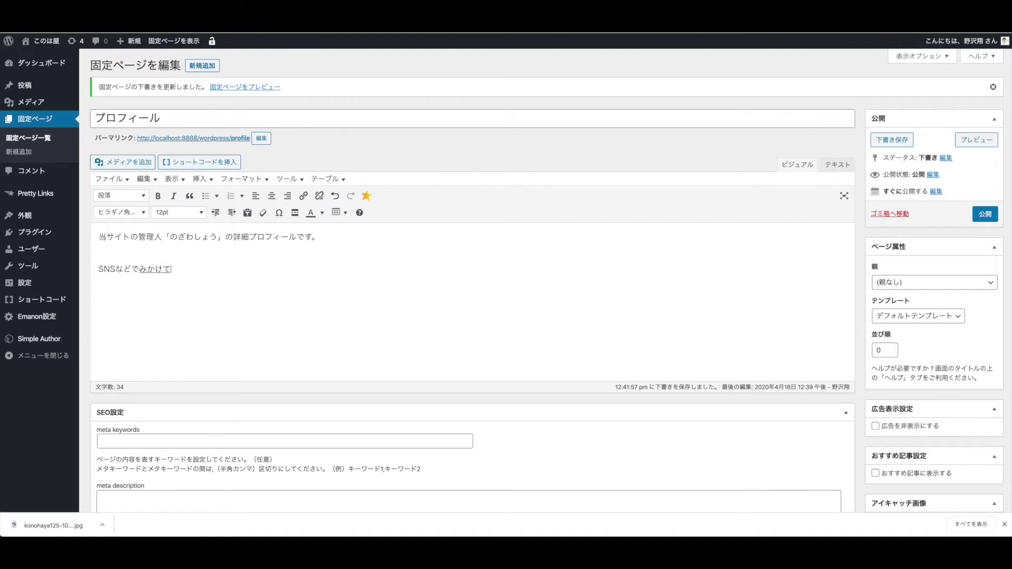
pyautogui.press('BackSpace')
pyautogui.press('BackSpace')
pyautogui.press('BackSpace')
pyautogui.press('BackSpace')
pyautogui.write('いただくと嬉しいです。')
pyautogui.press('Return')
pyautogui.press('Return')
# - Add four separate section lines: "幼少期の自分", "学生の頃の自分", "社会人の時の自分" and "現在の活動にかける想い"
pyautogui.write('幼少期の自分')
pyautogui.press('Return')
pyautogui.press('Return')
pyautogui.write('学生の頃の自分')
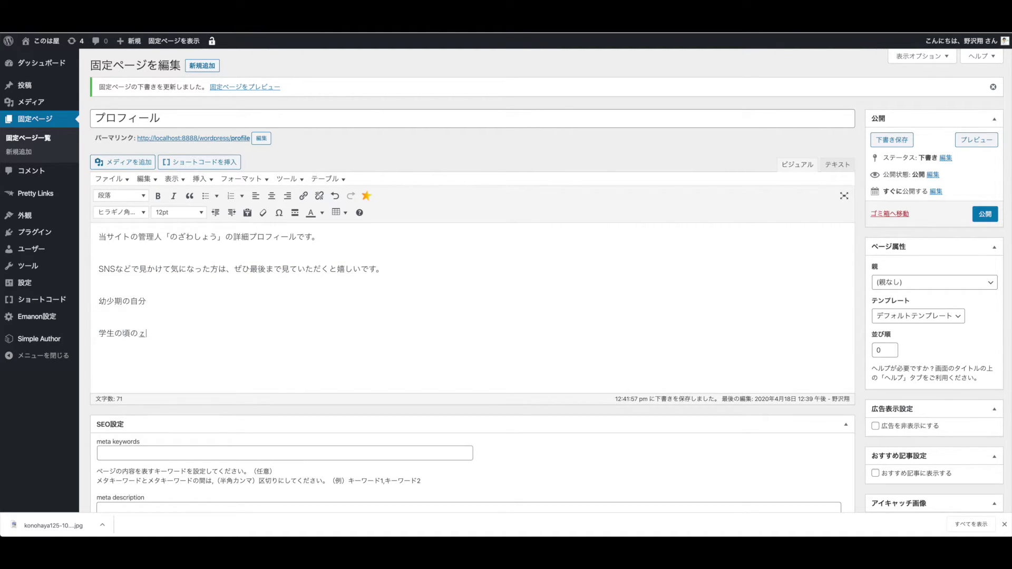
pyautogui.press('Return')
pyautogui.press('Return')
pyautogui.write('社会人の時の自分')
pyautogui.press('Return')
pyautogui.press('Return')
pyautogui.write('現在の活動にかけるおもい')
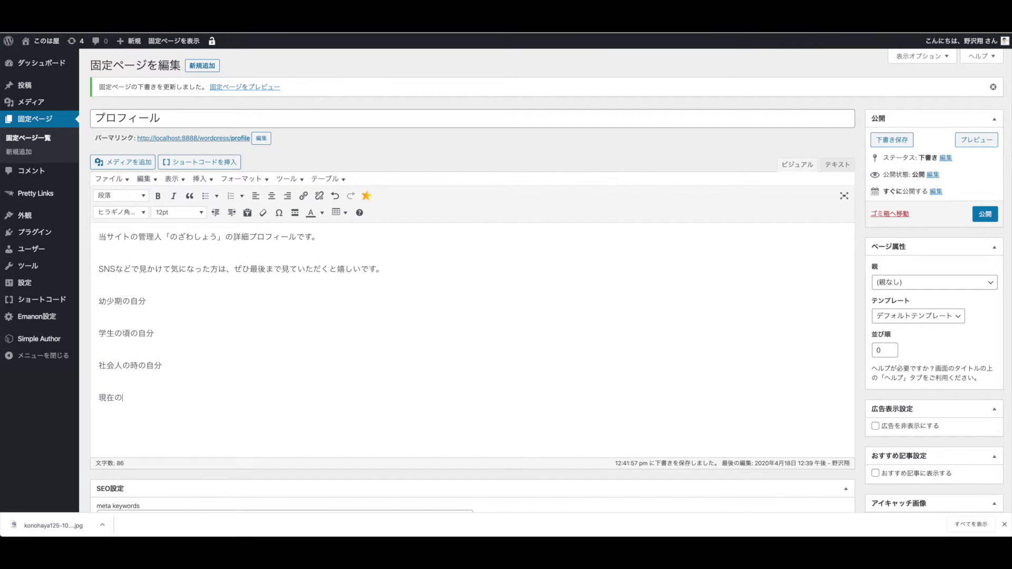
pyautogui.press('space')
pyautogui.press('Return')
# - Format "幼少期の自分" as heading level 2 (見出し2) and add the placeholder text "内容" beneath it
pyautogui.moveTo(100, 300); pyautogui.dragTo(150, 303)
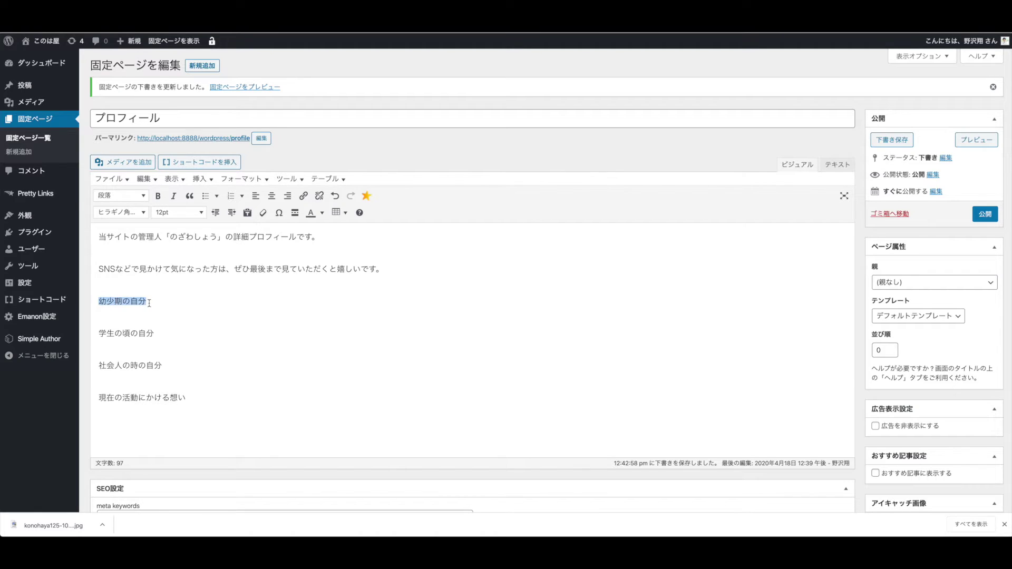
pyautogui.click(122, 197)
pyautogui.click(126, 250)
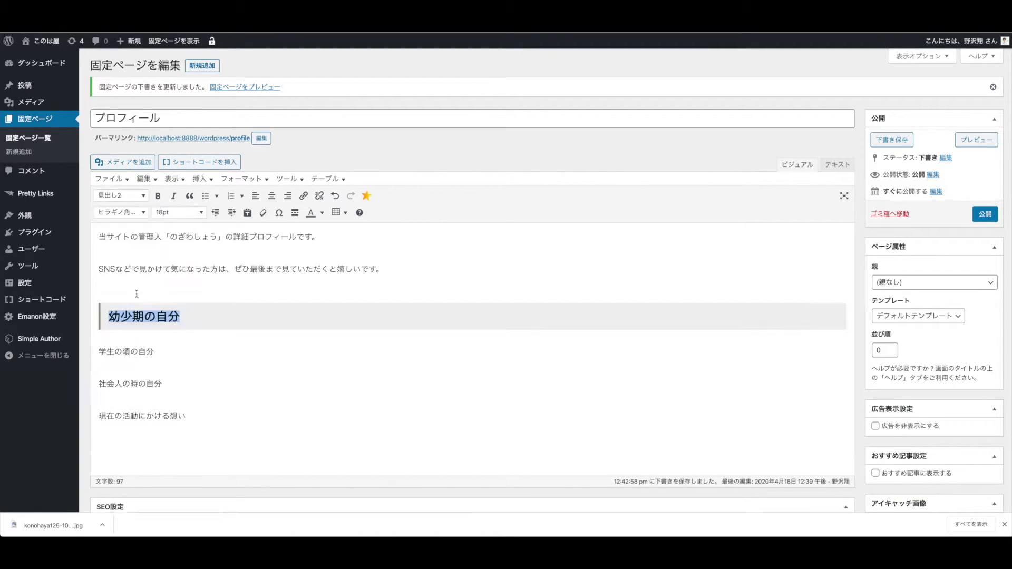
pyautogui.click(101, 352)
pyautogui.moveTo(100, 351); pyautogui.dragTo(152, 352)
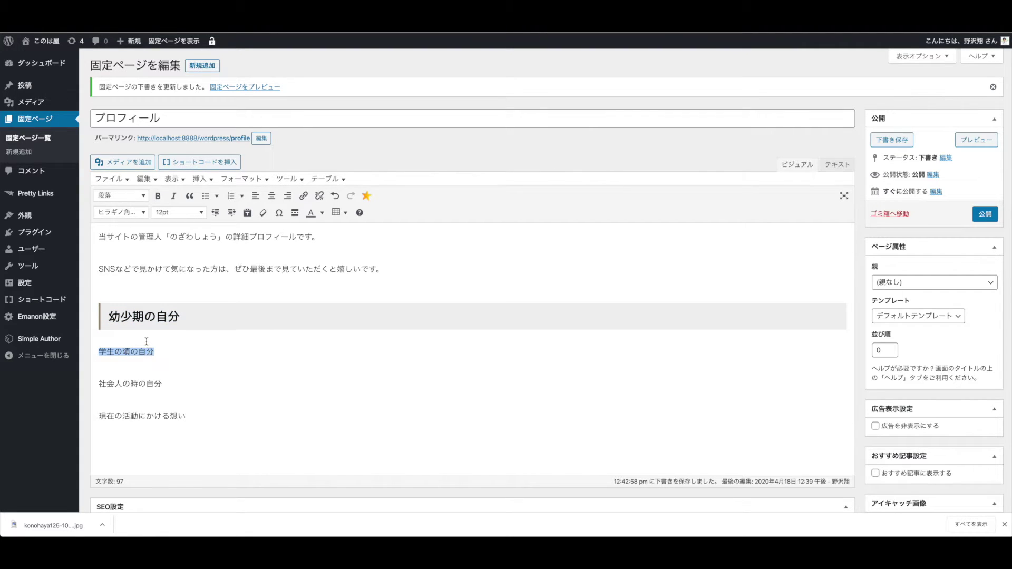
pyautogui.press('Left')
pyautogui.press('Return')
pyautogui.press('Up')
pyautogui.write('内容')
pyautogui.press('Return')
# - Format "学生の頃の自分" as heading level 2 (見出し2) and add the placeholder text "内容" beneath it
pyautogui.tripleClick(126, 352)
pyautogui.click(120, 164)
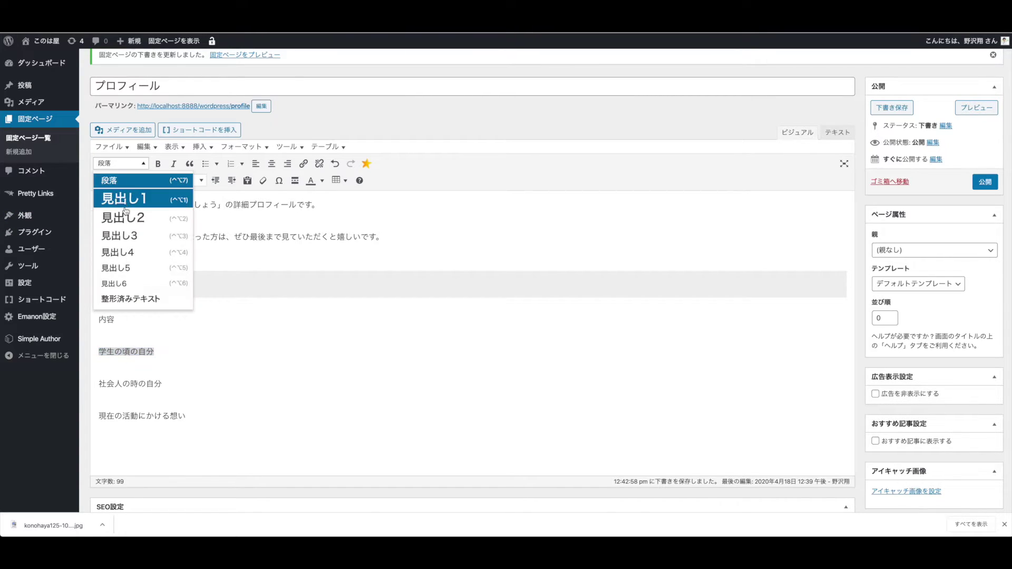
pyautogui.click(123, 217)
pyautogui.click(225, 377)
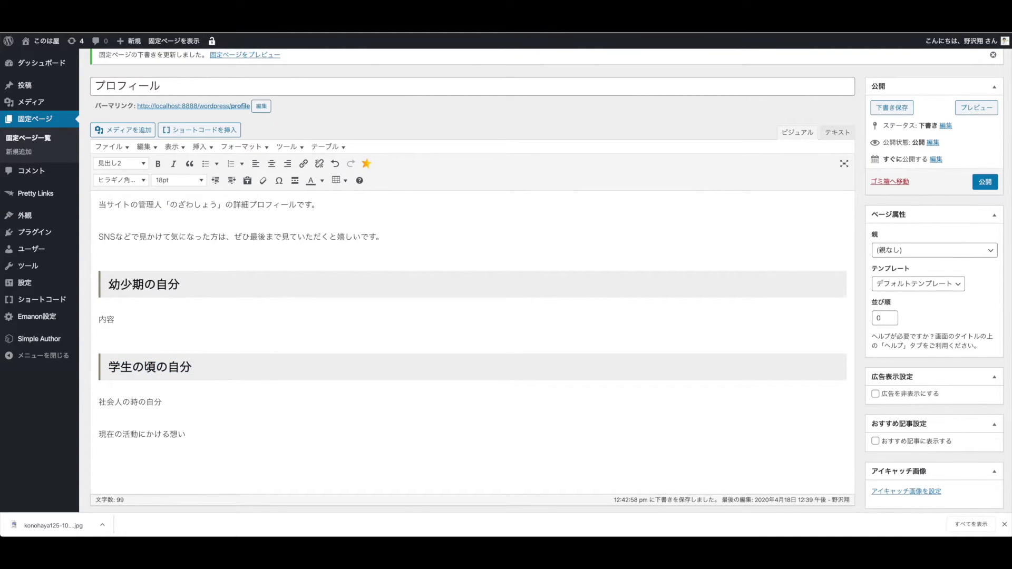
pyautogui.press('Return')
pyautogui.write('内容')
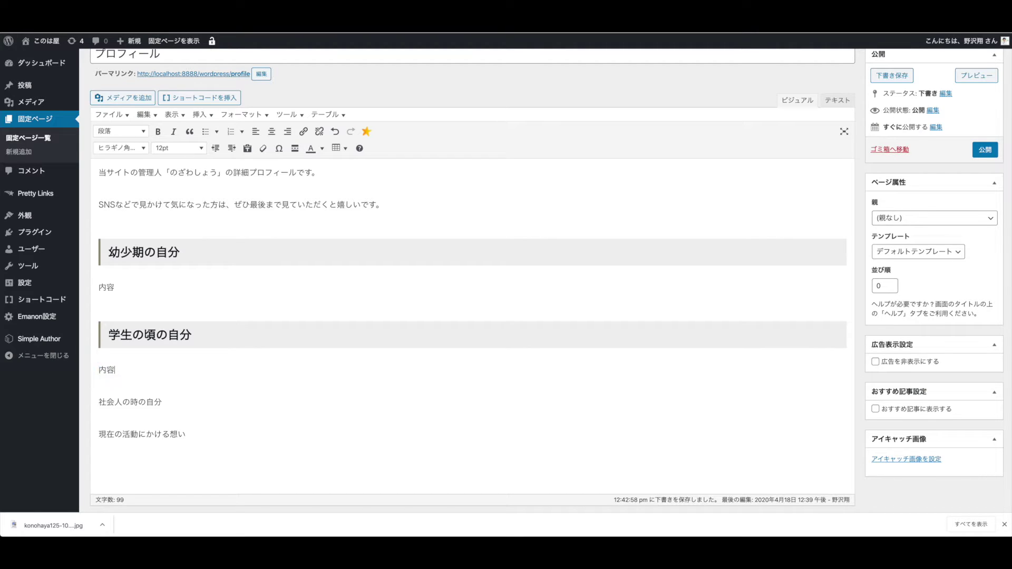
# - Format "社会人の時の自分" as heading level 2 (見出し2) and add the placeholder text "内容" beneath it
pyautogui.moveTo(186, 399); pyautogui.dragTo(44, 400)
pyautogui.click(120, 131)
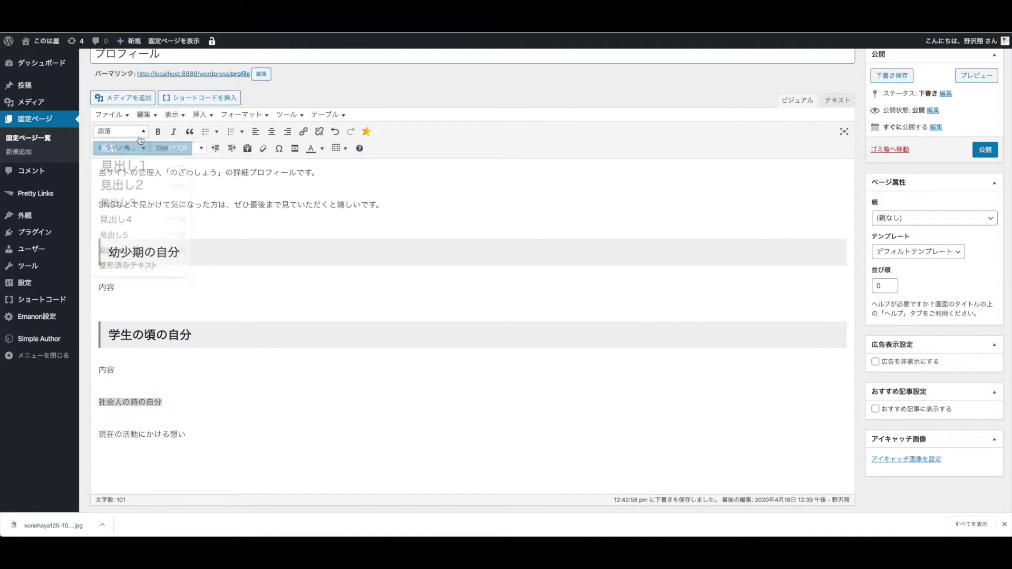
pyautogui.click(136, 193)
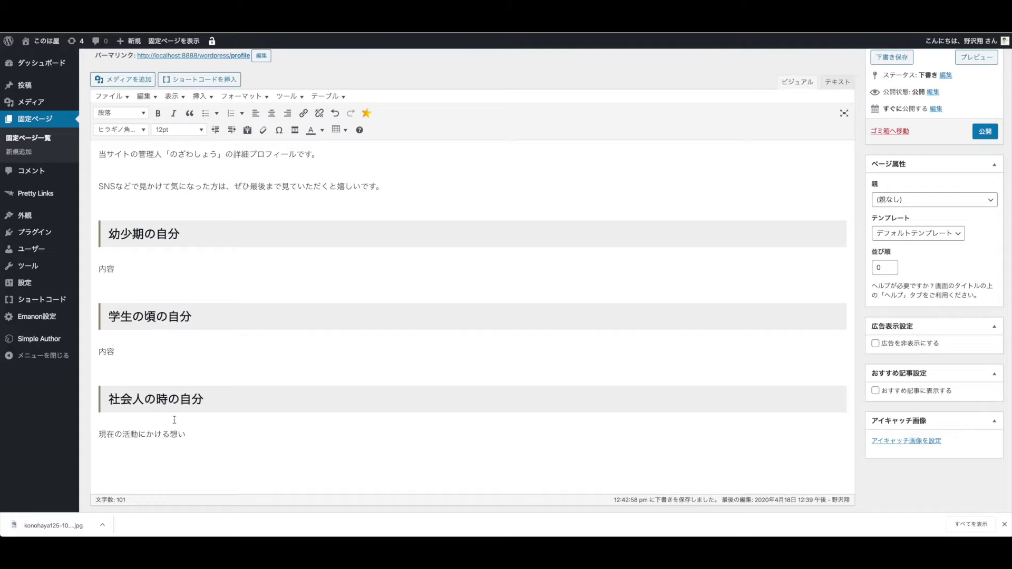
pyautogui.click(175, 420)
pyautogui.press('Return')
pyautogui.write('naiyou')
pyautogui.press('space')
pyautogui.press('Return')
# - Format "現在の活動にかける想い" as heading level 2 (見出し2) and add the placeholder text "内容" beneath it
pyautogui.press('super+shift+Right')
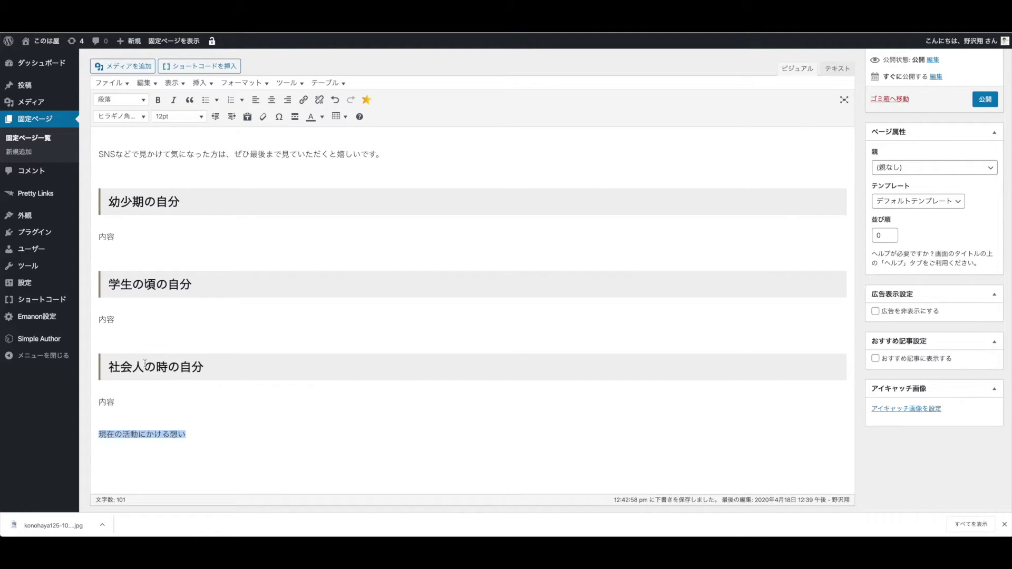
pyautogui.click(122, 100)
pyautogui.click(125, 152)
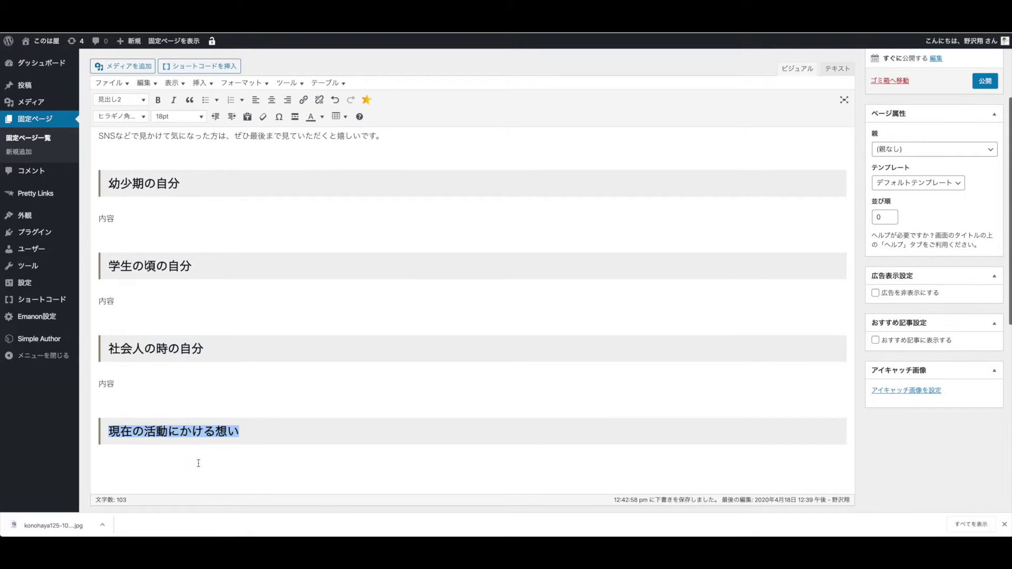
pyautogui.press('Return')
pyautogui.write('naiyou')
pyautogui.press('space')
pyautogui.press('Return')
# - Insert the single-person portrait photo from the media library on a new line above the opening sentence
pyautogui.scroll(4, 253, 409)
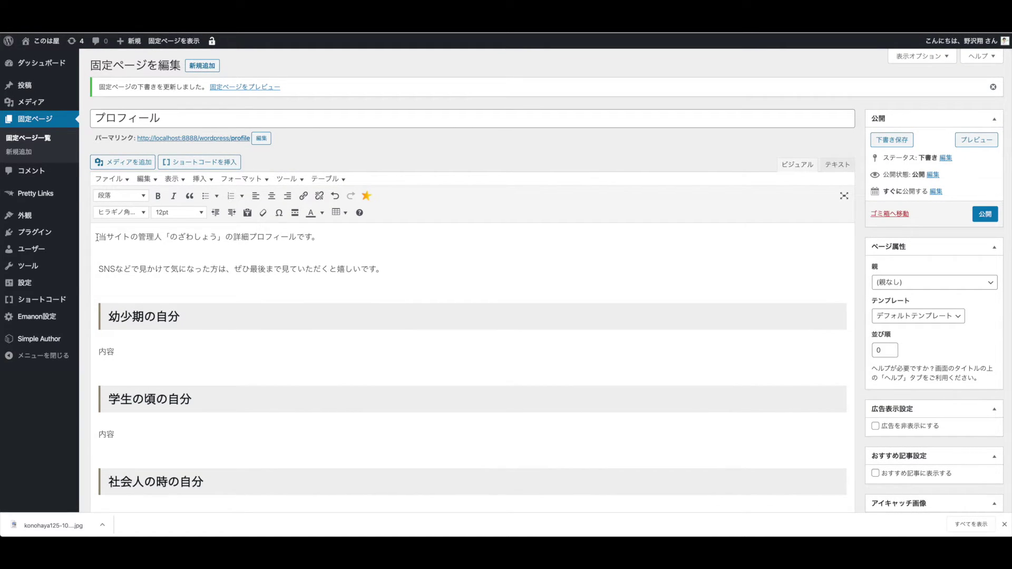
pyautogui.click(97, 237)
pyautogui.press('Return')
pyautogui.press('Up')
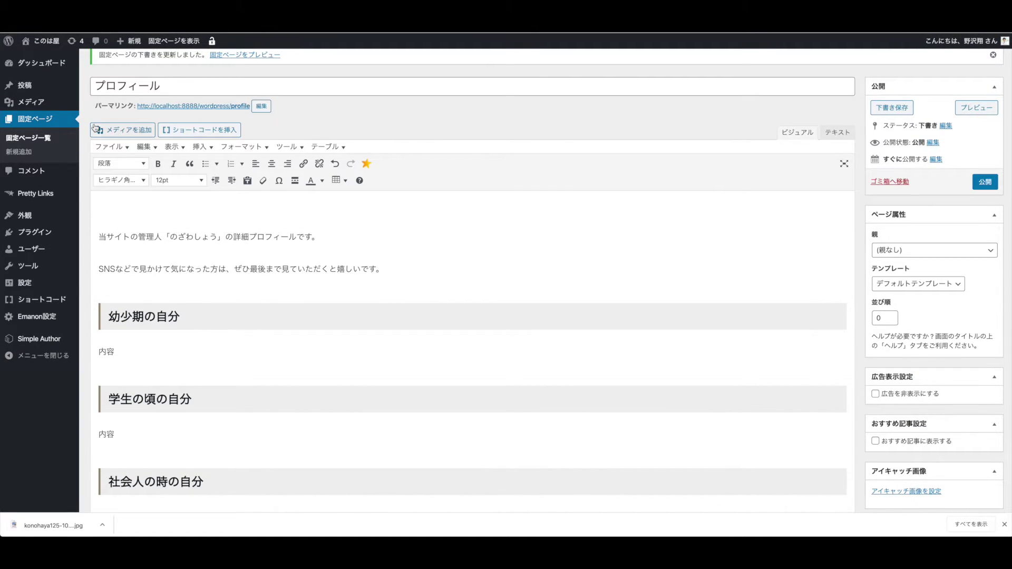
pyautogui.click(129, 130)
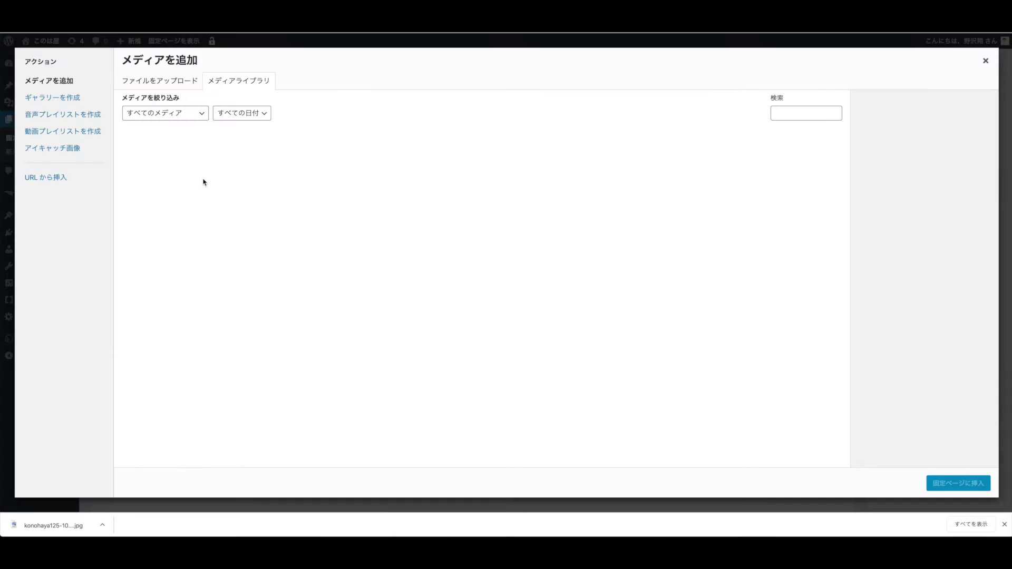
pyautogui.click(370, 236)
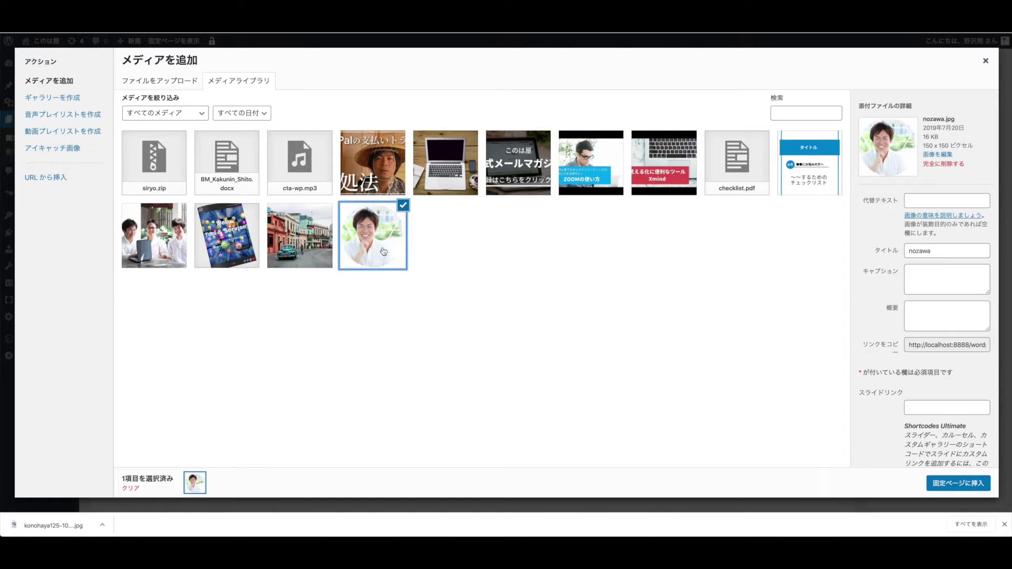
pyautogui.click(986, 488)
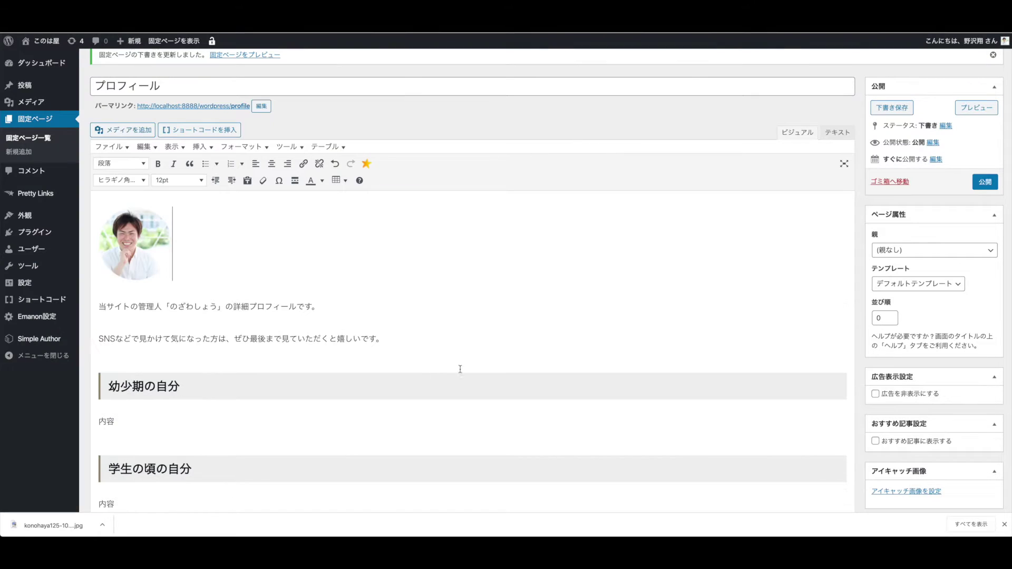
# - Center the portrait photo above the introduction text
pyautogui.click(163, 274)
pyautogui.click(125, 296)
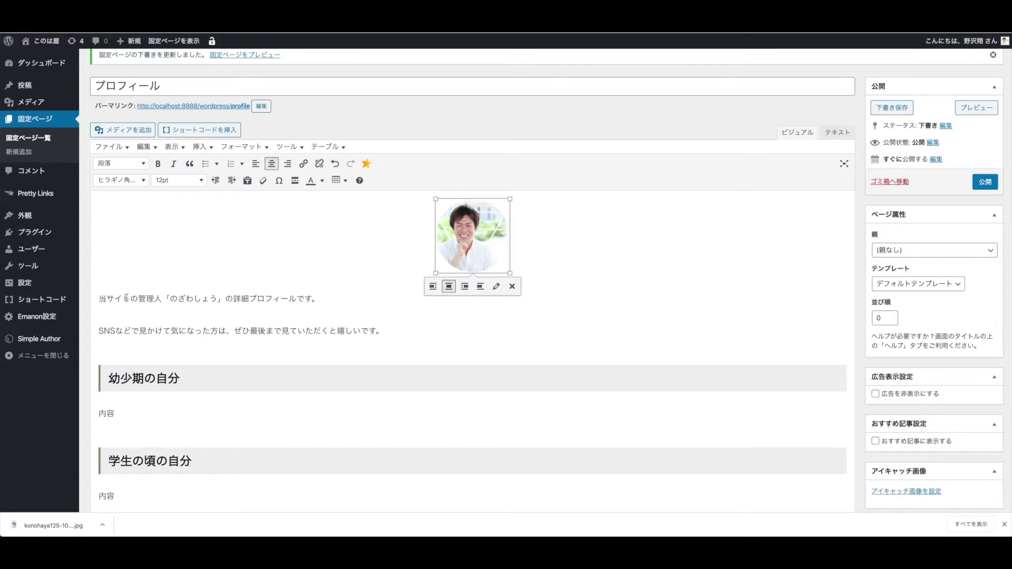
pyautogui.click(381, 312)
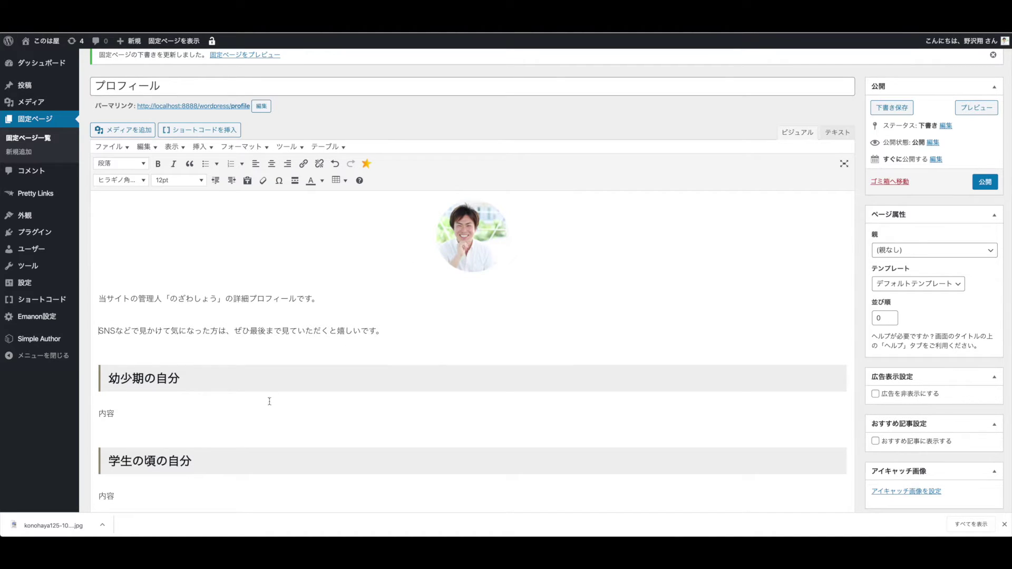
# - Save the draft of the profile page and publish it
pyautogui.scroll(-2, 270, 401)
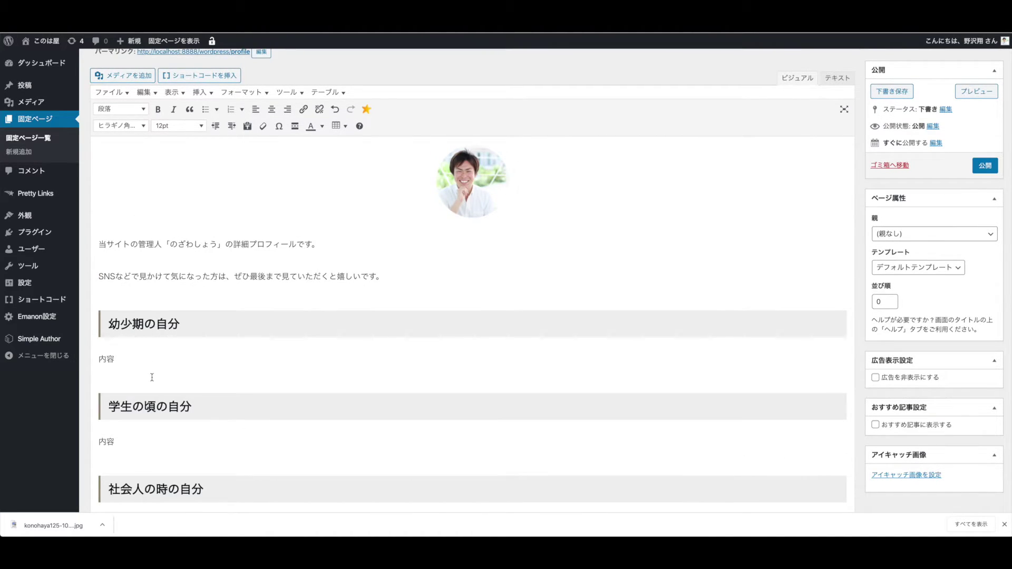
pyautogui.scroll(-5, 215, 405)
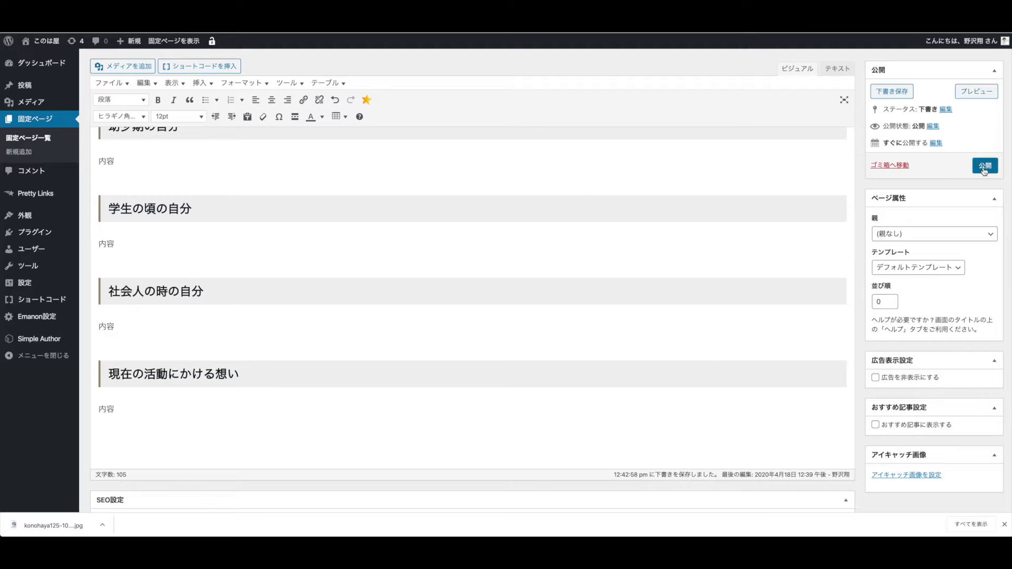
pyautogui.click(890, 94)
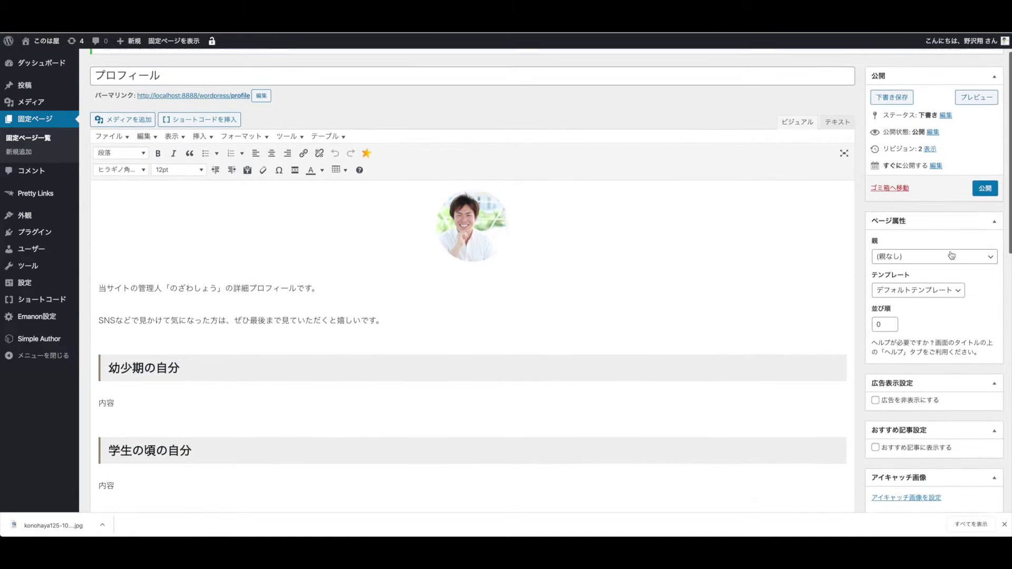
pyautogui.click(981, 168)
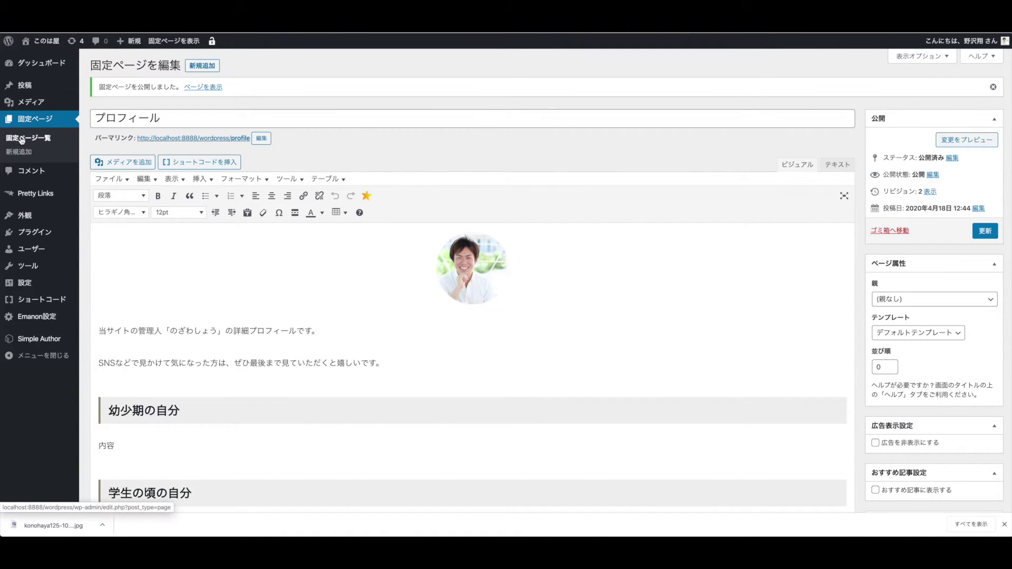
# - View the published "＜会社名・個人名＞とは" page from the fixed page list and examine its photo, text, video and services section
pyautogui.click(37, 144)
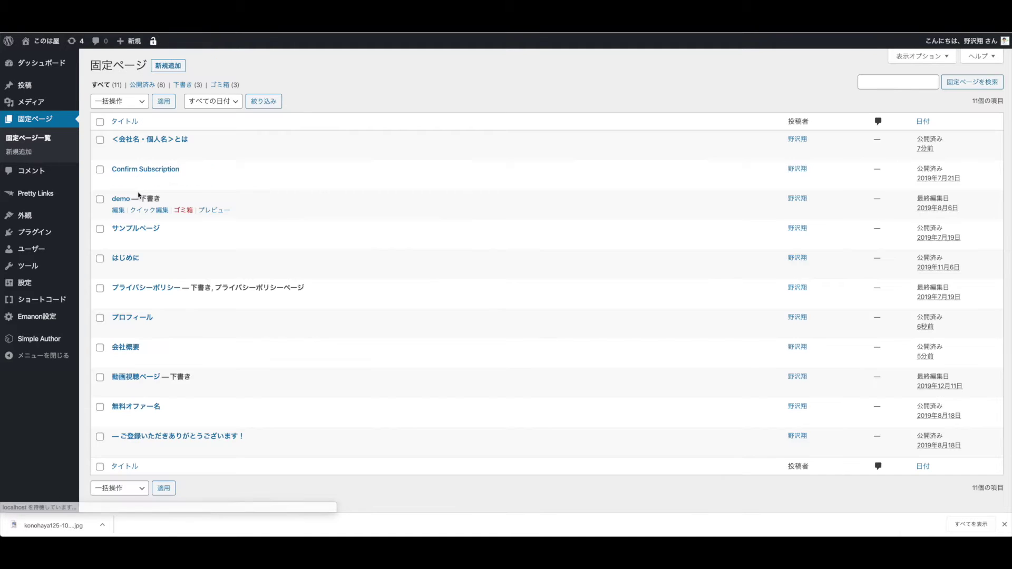
pyautogui.scroll(-1, 160, 295)
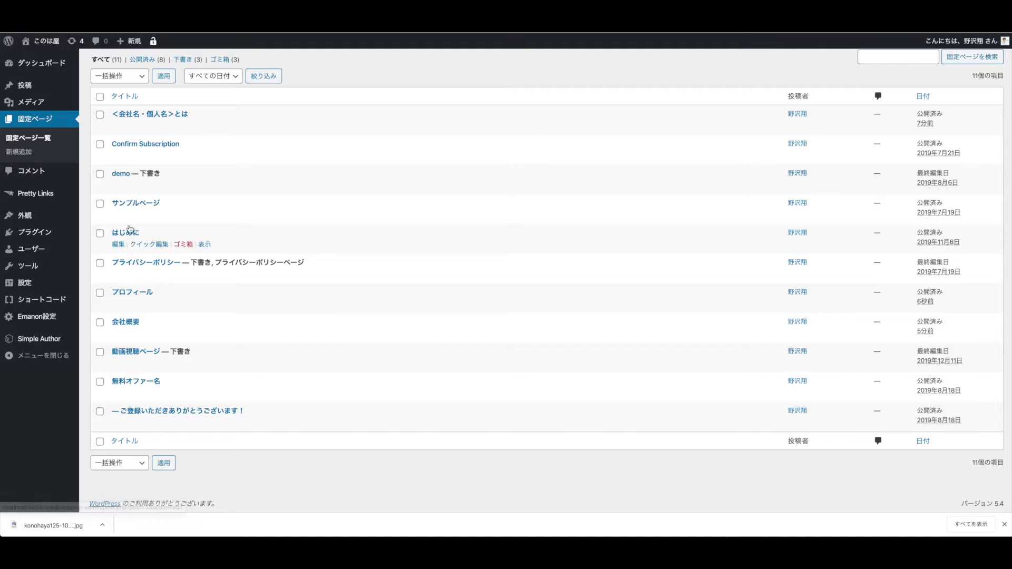
pyautogui.click(204, 125)
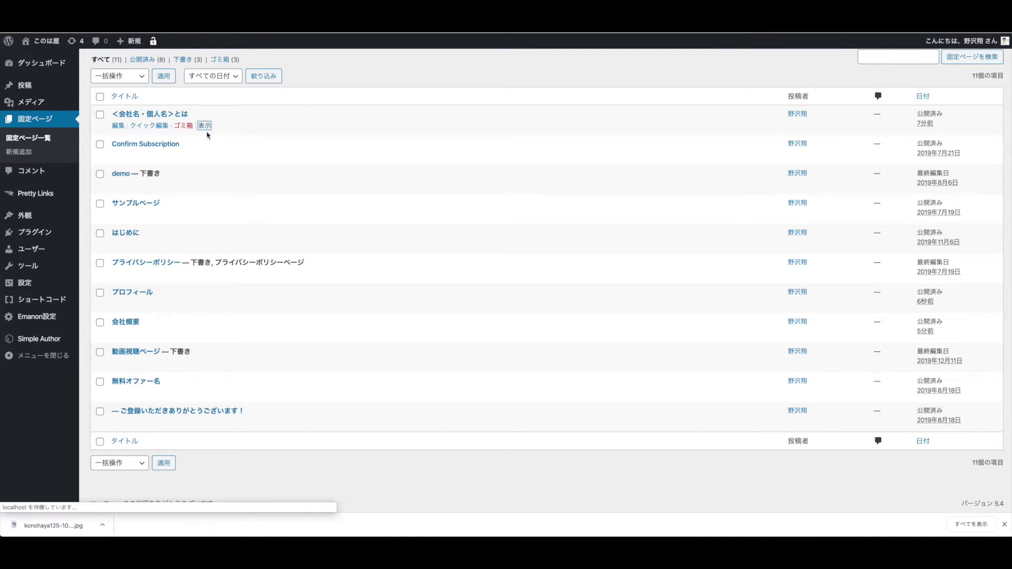
pyautogui.scroll(-5, 390, 290)
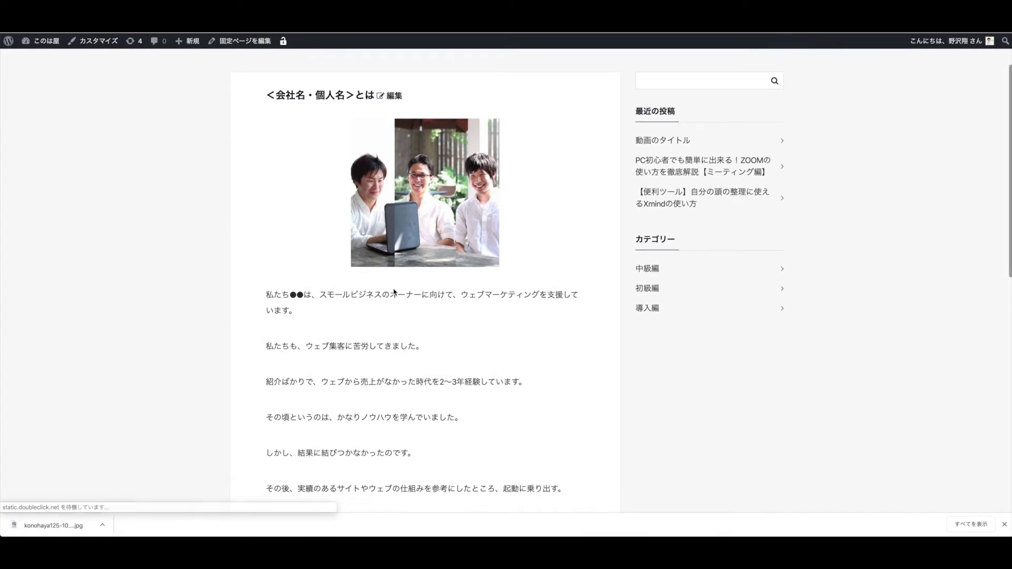
pyautogui.scroll(-8, 364, 290)
pyautogui.scroll(4, 365, 291)
pyautogui.scroll(-1, 365, 291)
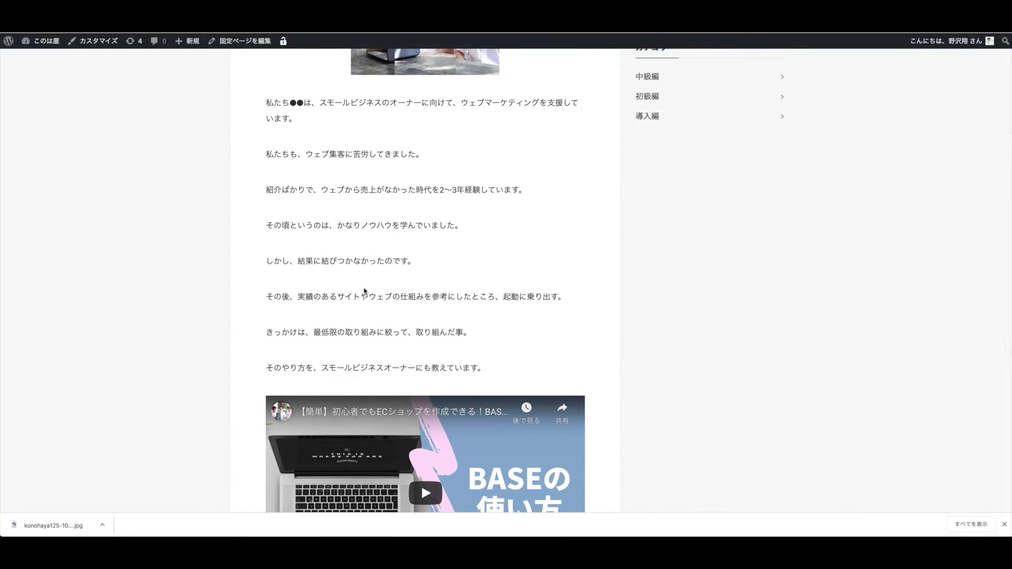
pyautogui.scroll(-6, 365, 291)
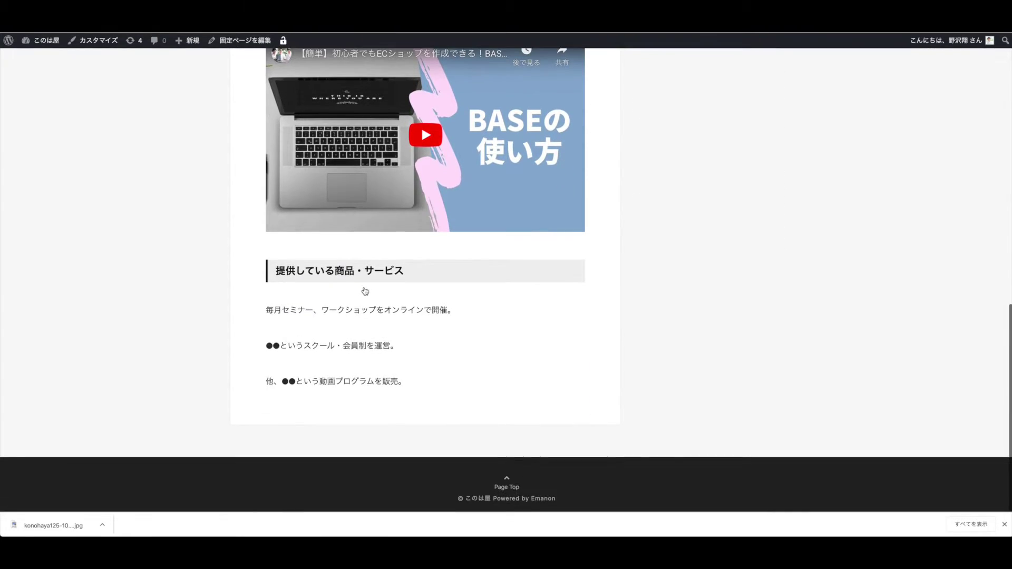
pyautogui.scroll(5, 364, 288)
pyautogui.scroll(1, 364, 280)
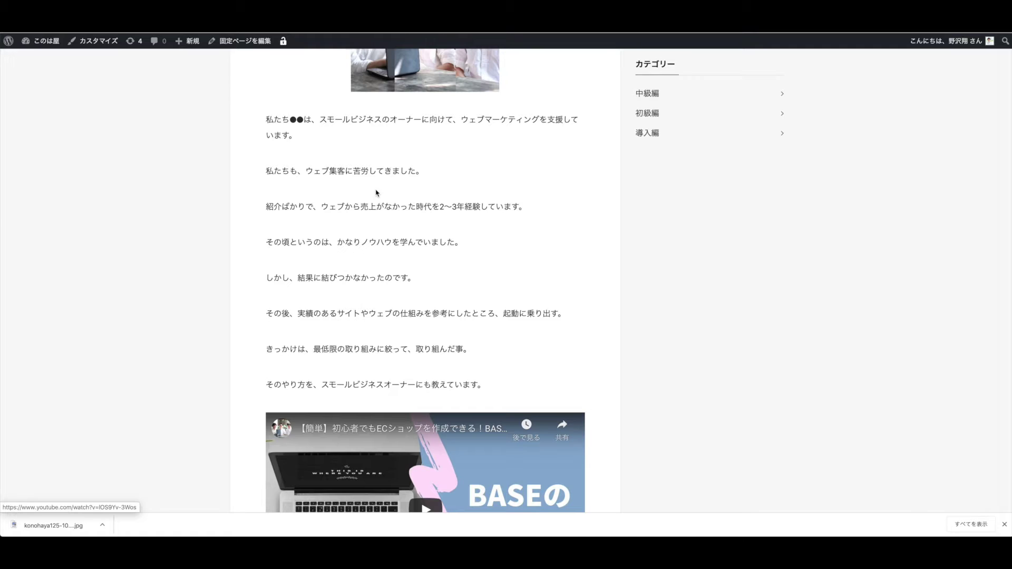
pyautogui.scroll(-1, 320, 295)
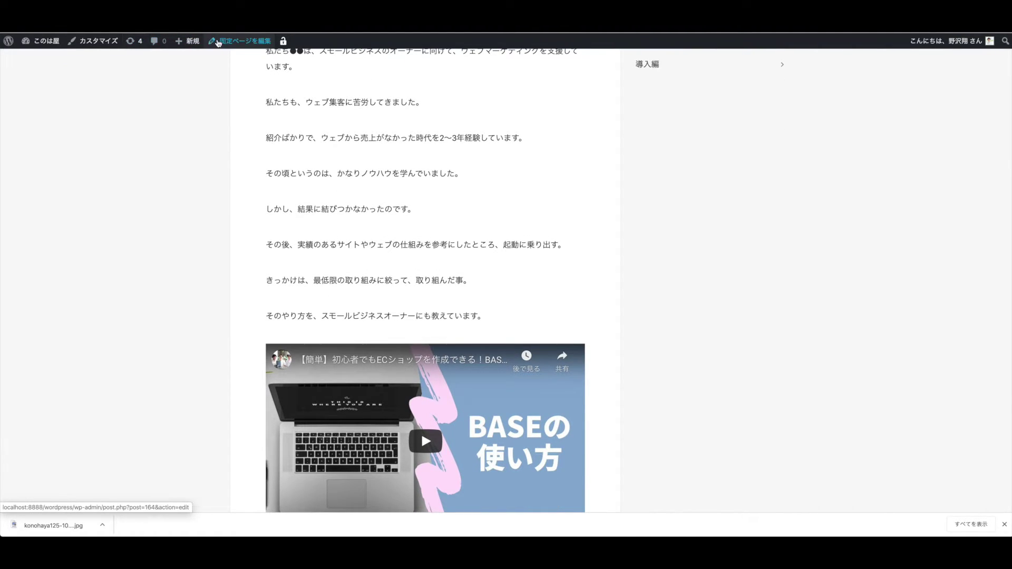
# - Delete the embedded YouTube video above the "提供している商品・サービス" heading on the "＜会社名・個人名＞とは" page and update the page
pyautogui.click(240, 41)
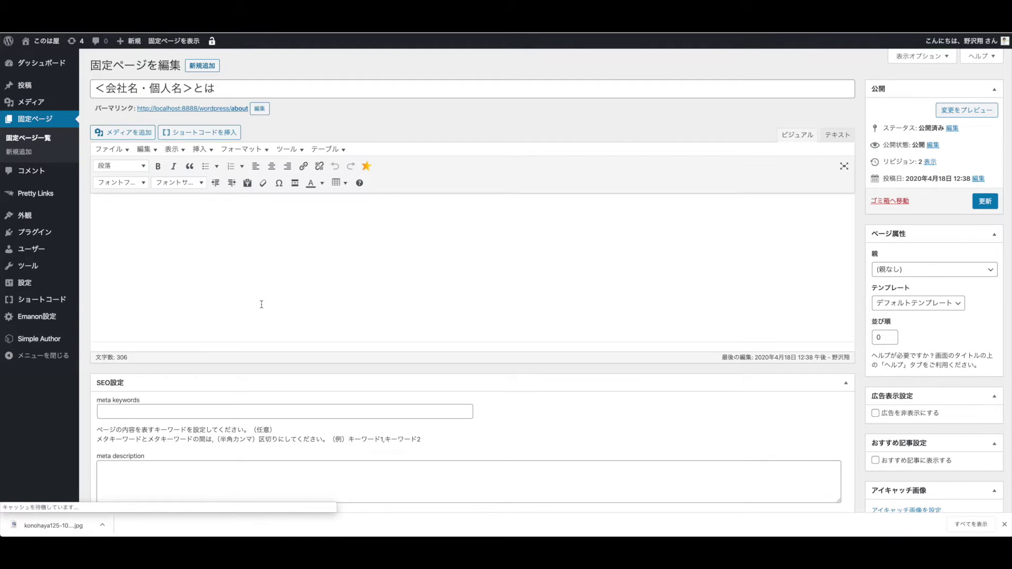
pyautogui.scroll(-1, 278, 321)
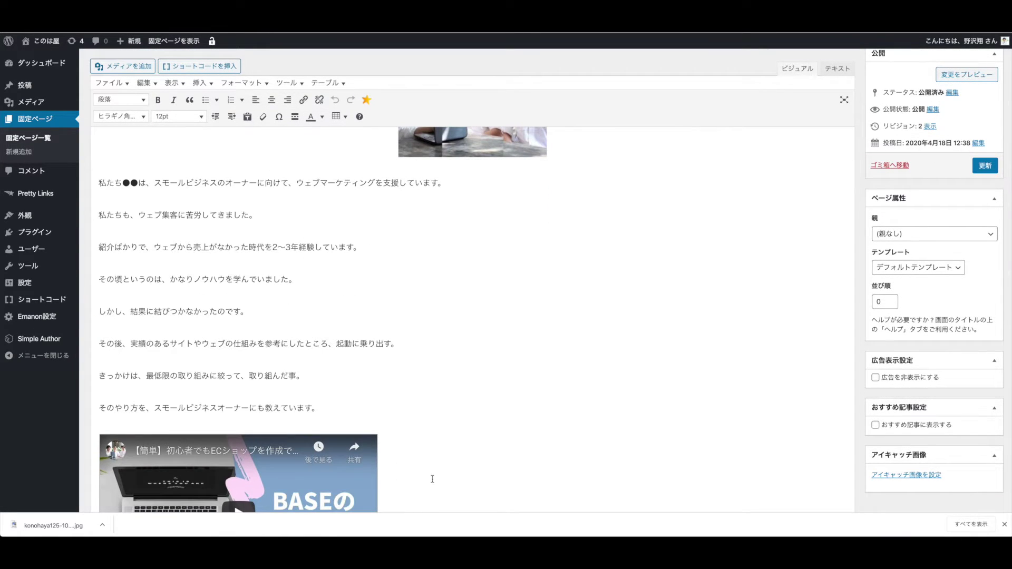
pyautogui.scroll(-1, 419, 472)
pyautogui.click(401, 468)
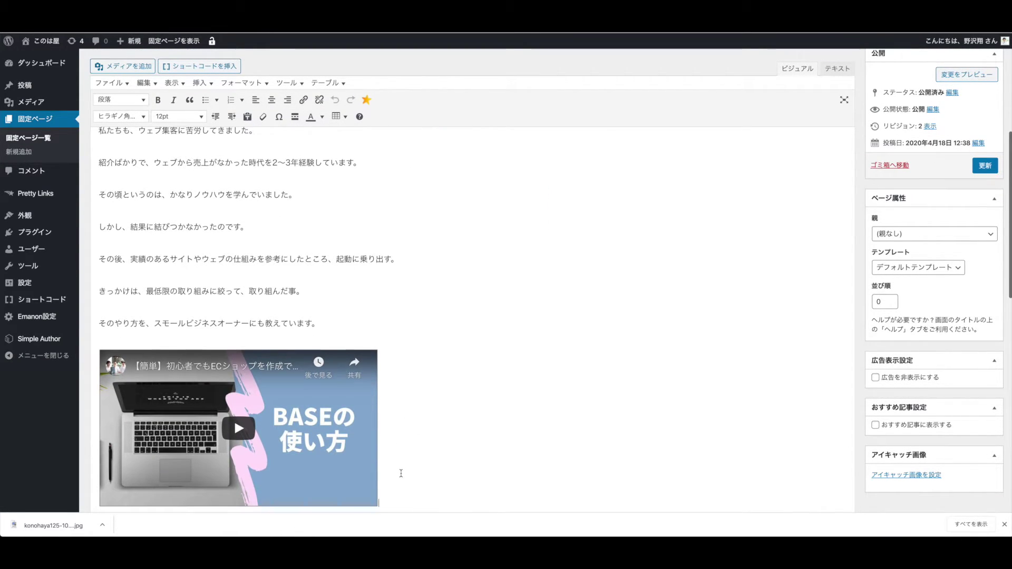
pyautogui.press('BackSpace')
pyautogui.press('BackSpace')
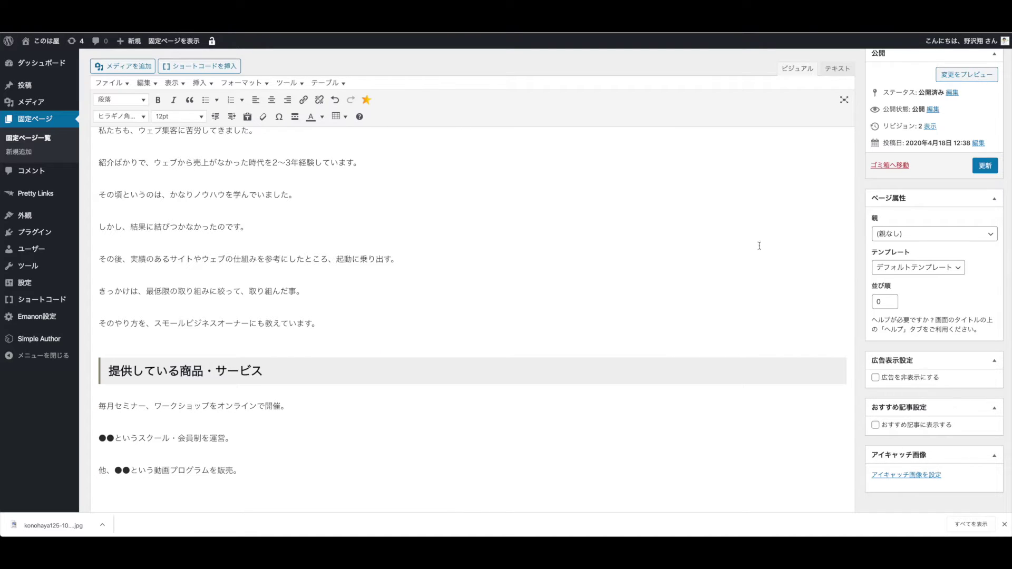
pyautogui.click(985, 165)
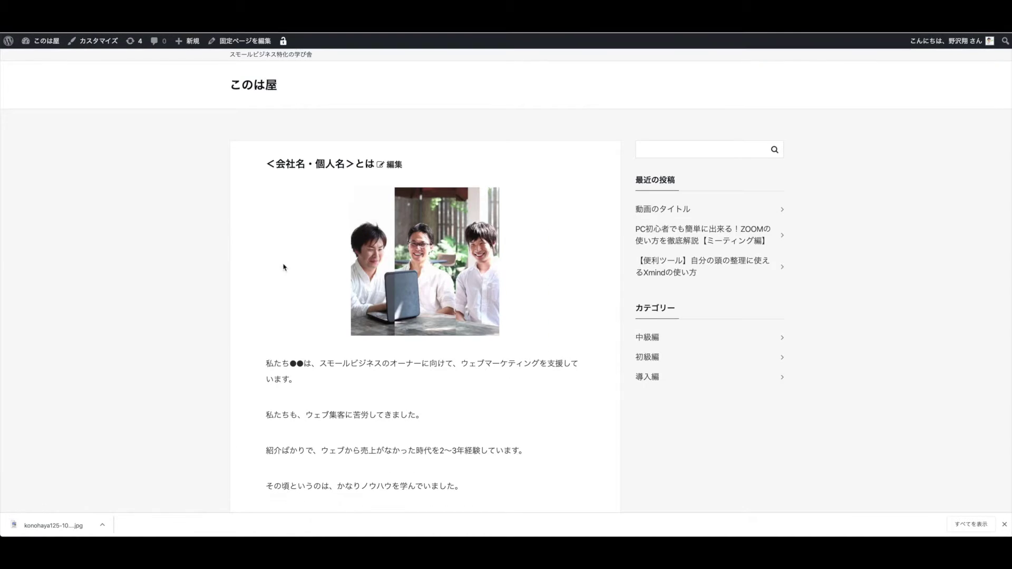
# - Set the template of the "＜会社名・個人名＞とは" page to "サイドバー:なし" and update the page
pyautogui.scroll(-2, 789, 255)
pyautogui.scroll(1, 723, 255)
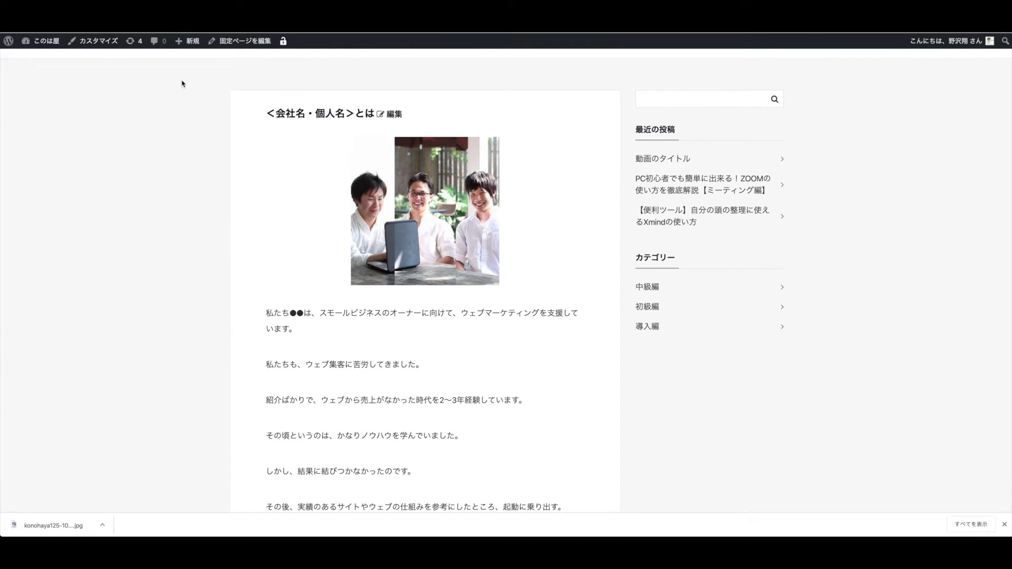
pyautogui.click(243, 41)
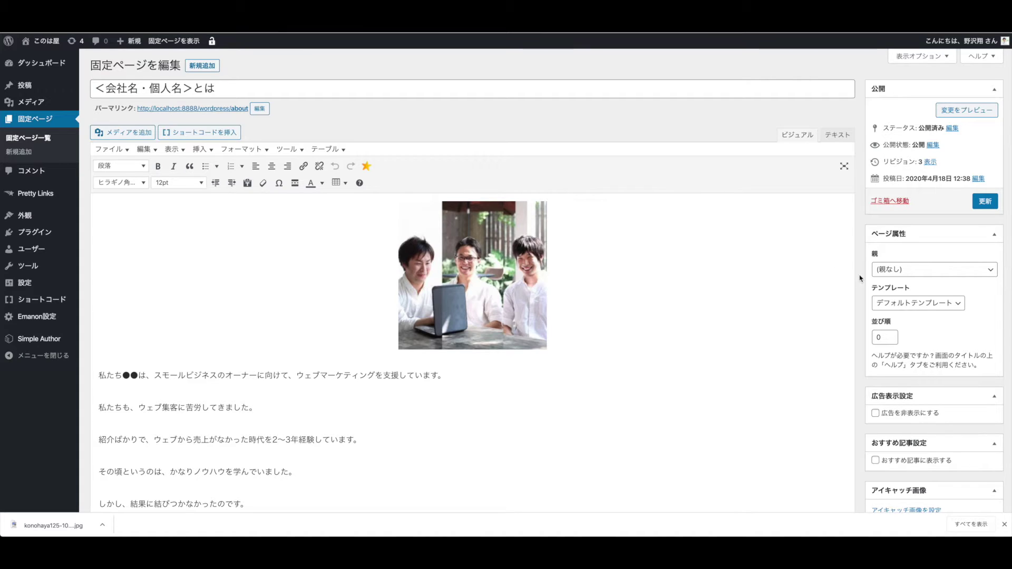
pyautogui.scroll(-1, 873, 272)
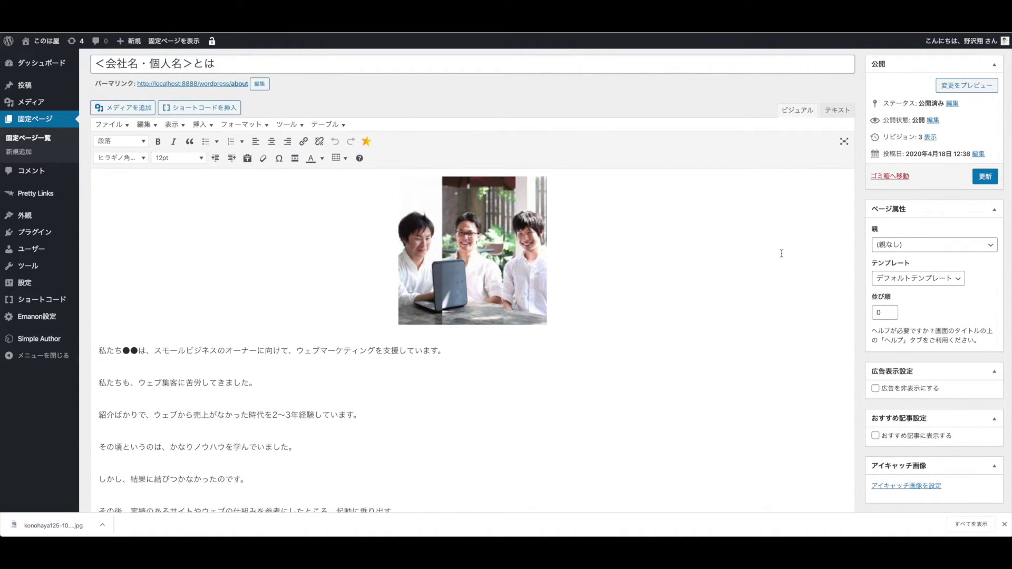
pyautogui.click(885, 280)
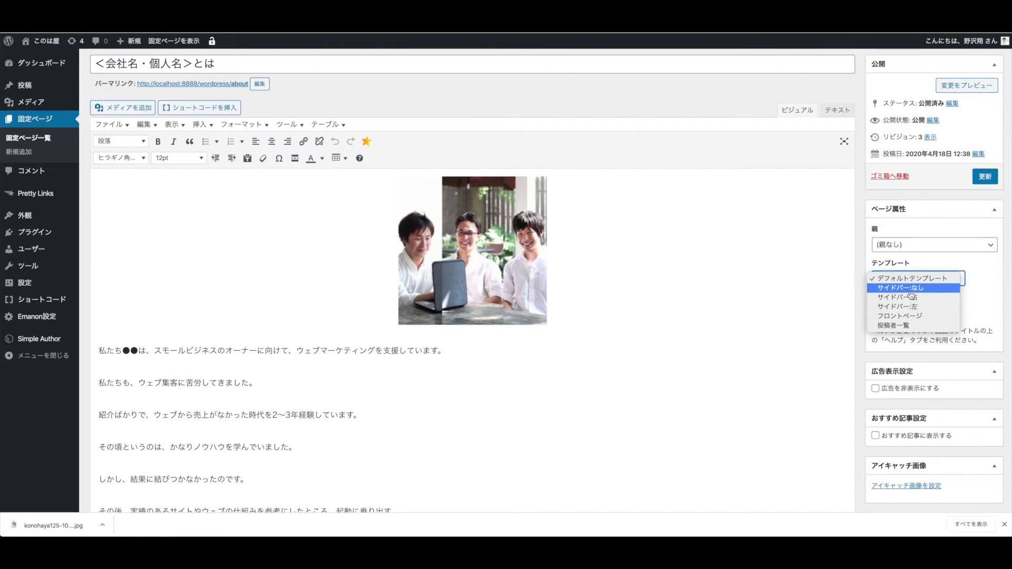
pyautogui.click(908, 294)
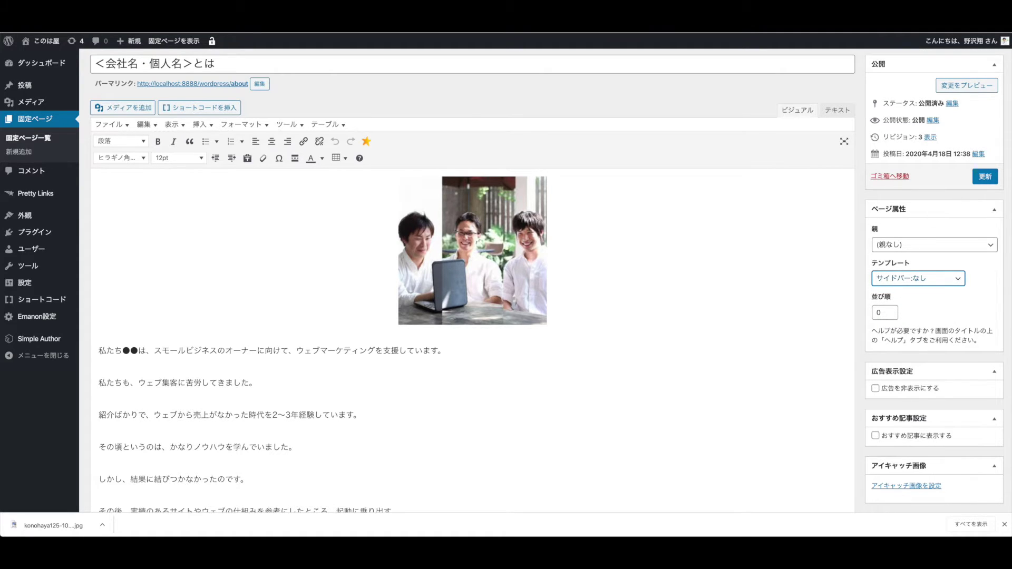
pyautogui.click(984, 178)
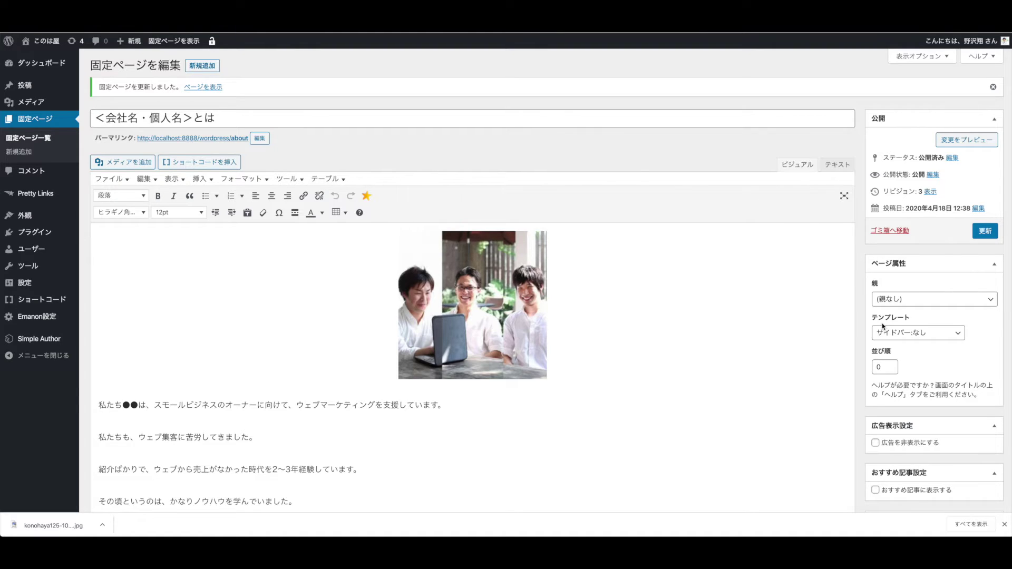
# - Review the page template options and examine the live "about" page's layout
pyautogui.click(894, 335)
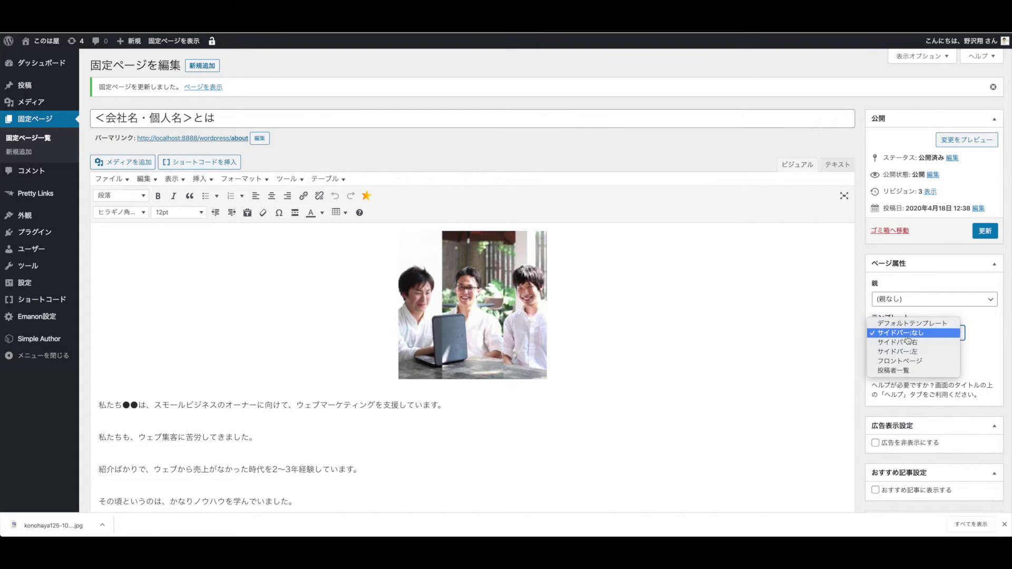
pyautogui.click(975, 260)
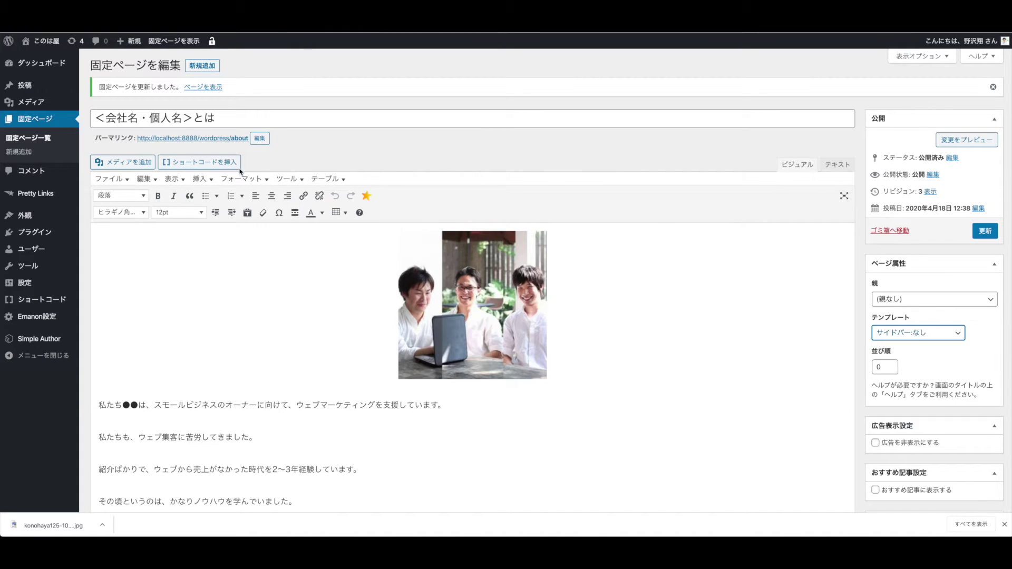
pyautogui.click(228, 139)
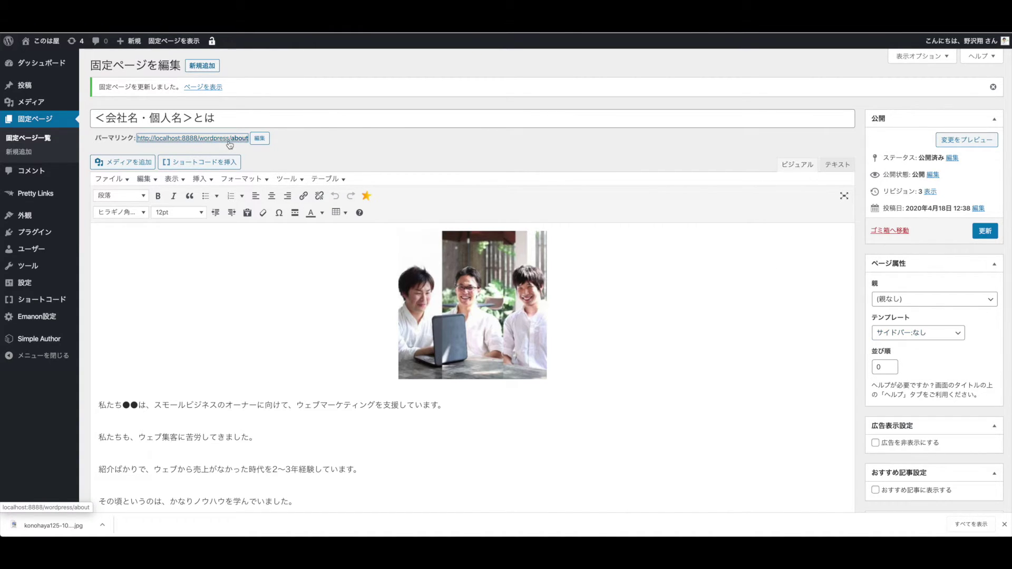
pyautogui.scroll(-1, 713, 421)
pyautogui.scroll(-3, 716, 423)
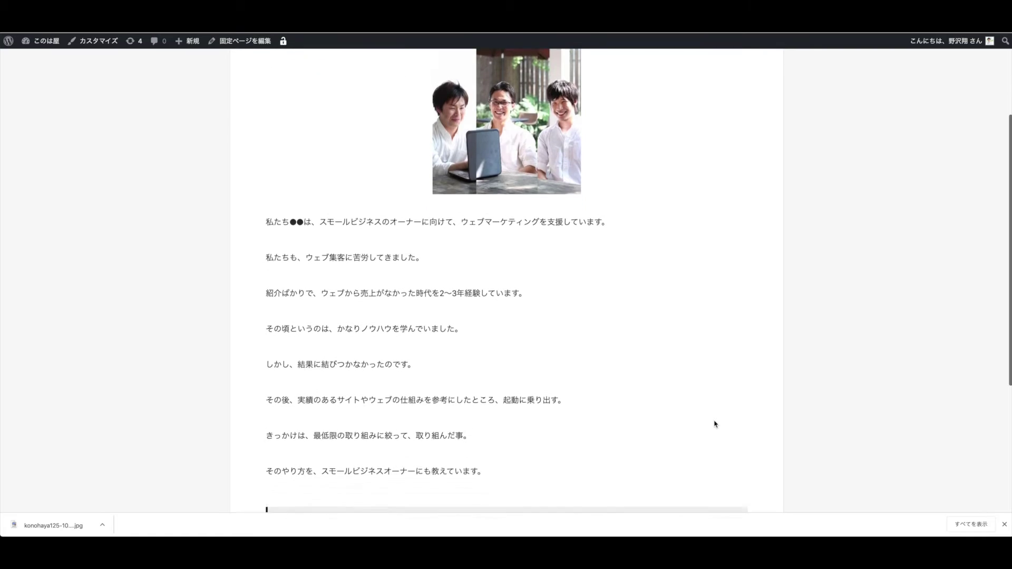
pyautogui.scroll(3, 806, 307)
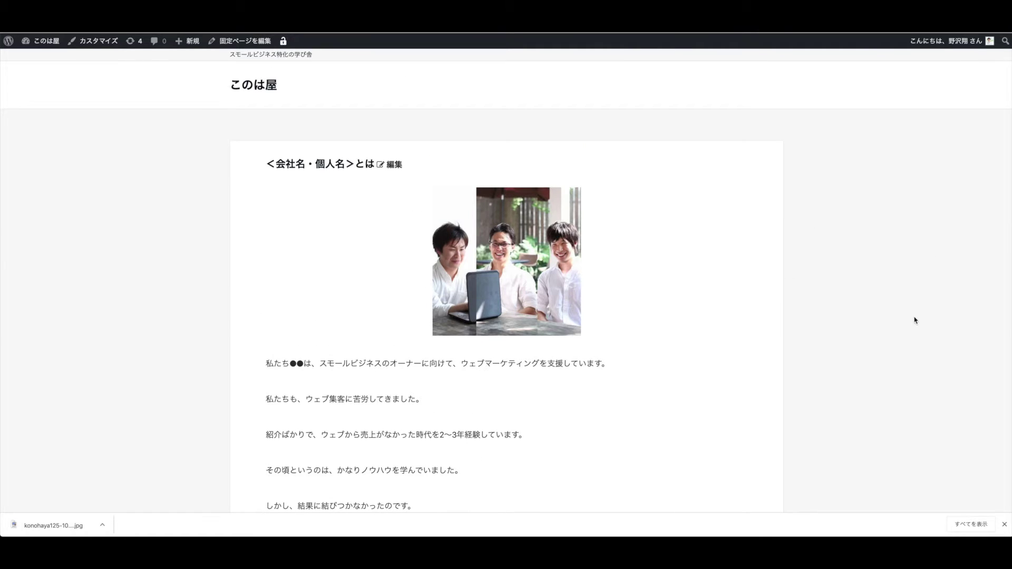
pyautogui.scroll(-3, 302, 253)
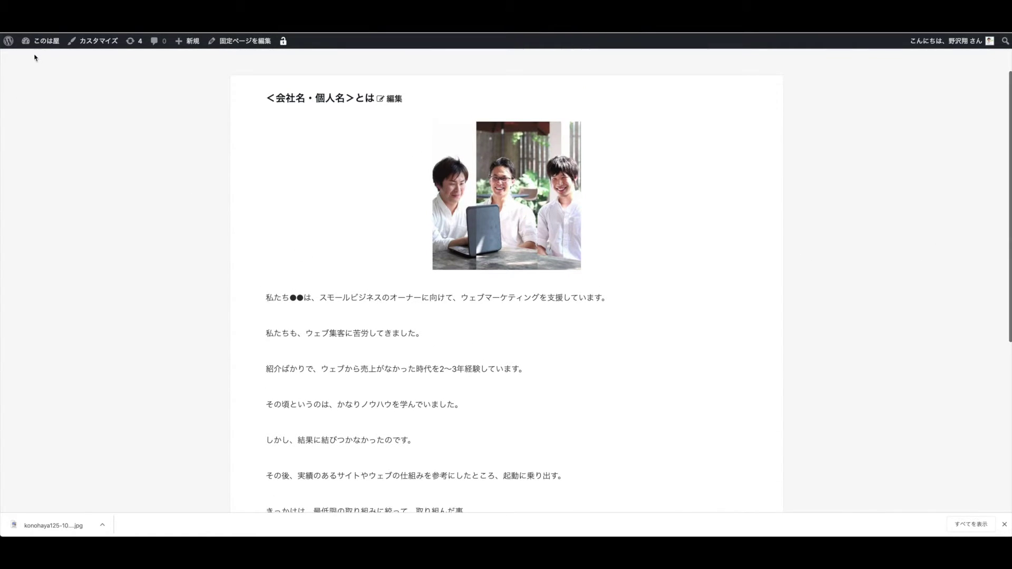
# - Open the "プロフィール" page for editing from the fixed page list, set its template to "サイドバー:なし" and update it
pyautogui.moveTo(47, 42)
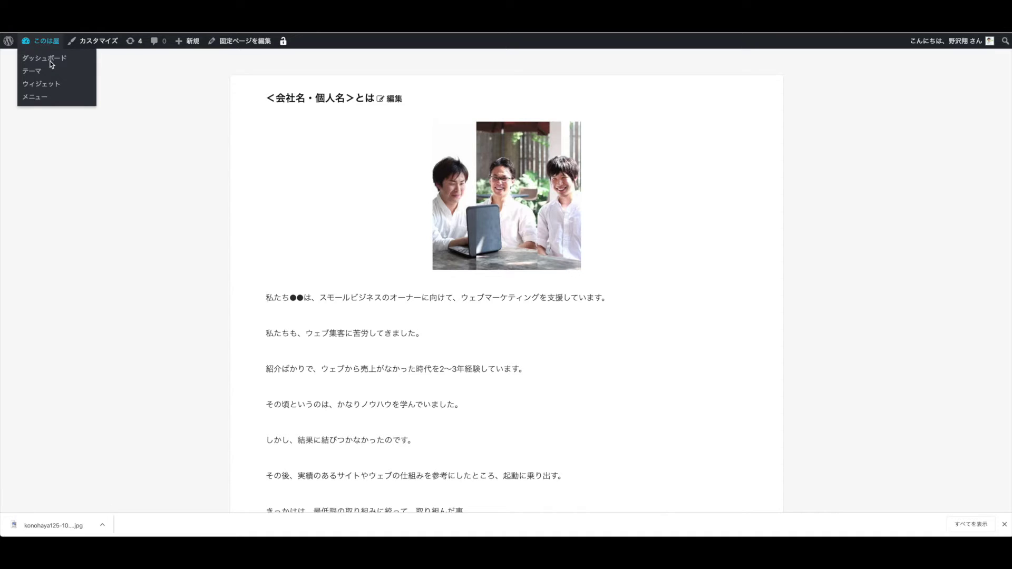
pyautogui.click(51, 64)
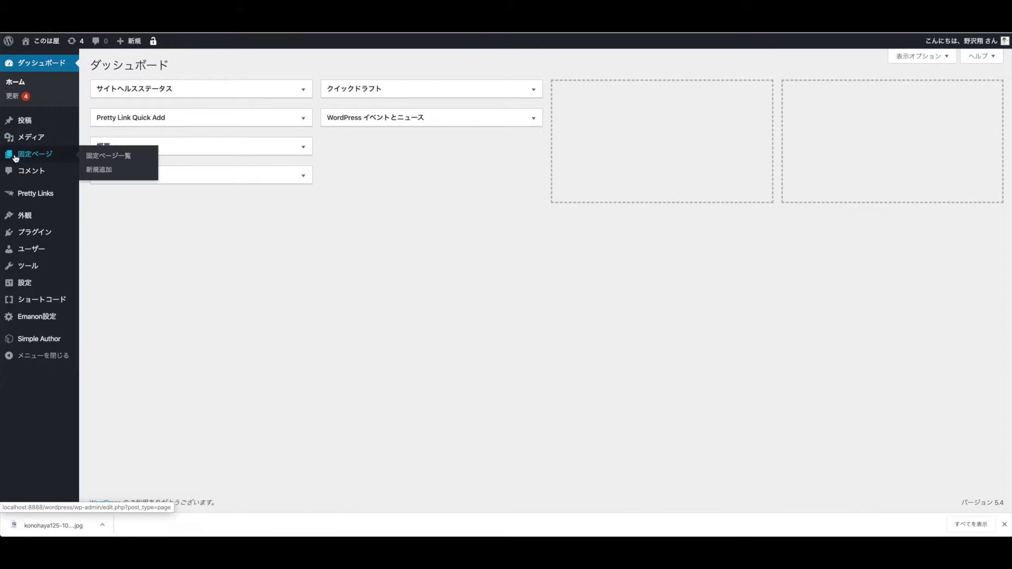
pyautogui.moveTo(35, 154)
pyautogui.click(117, 156)
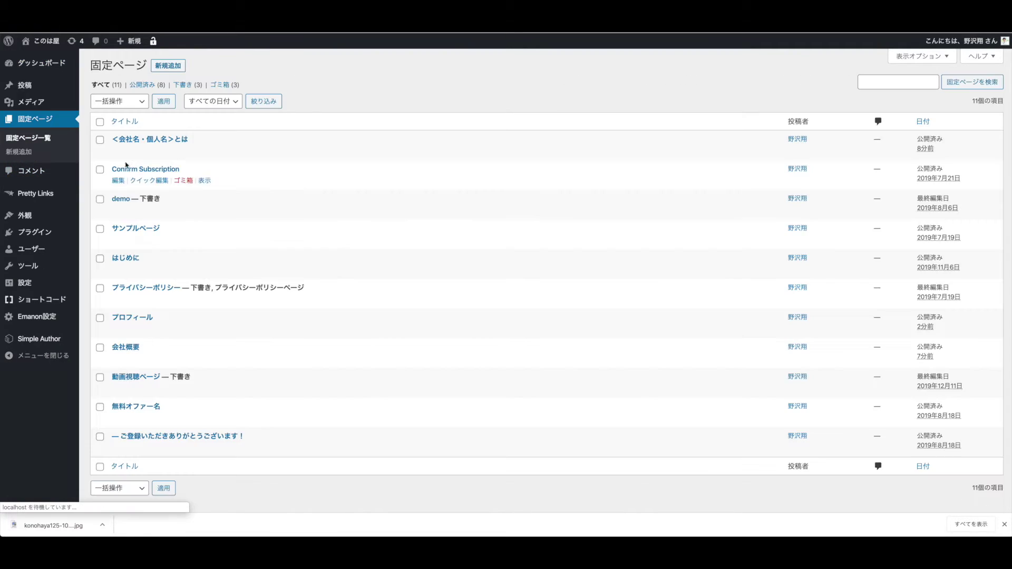
pyautogui.click(117, 328)
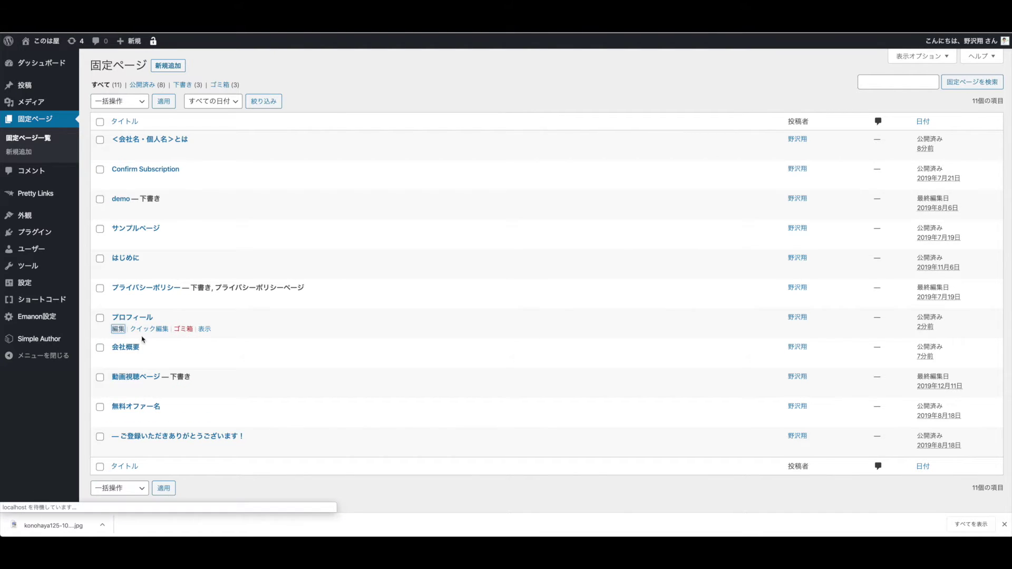
pyautogui.click(925, 304)
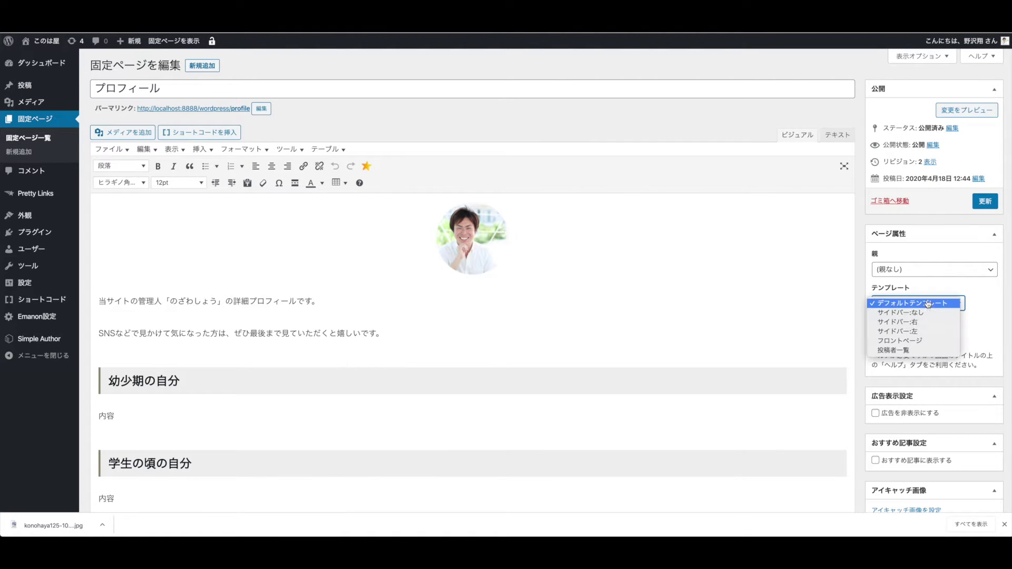
pyautogui.click(920, 314)
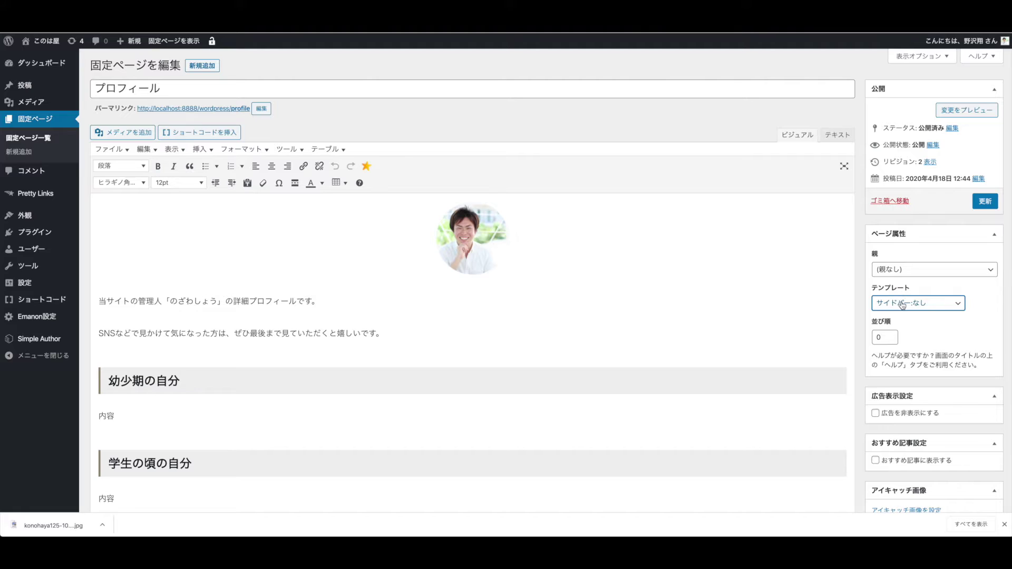
pyautogui.click(978, 203)
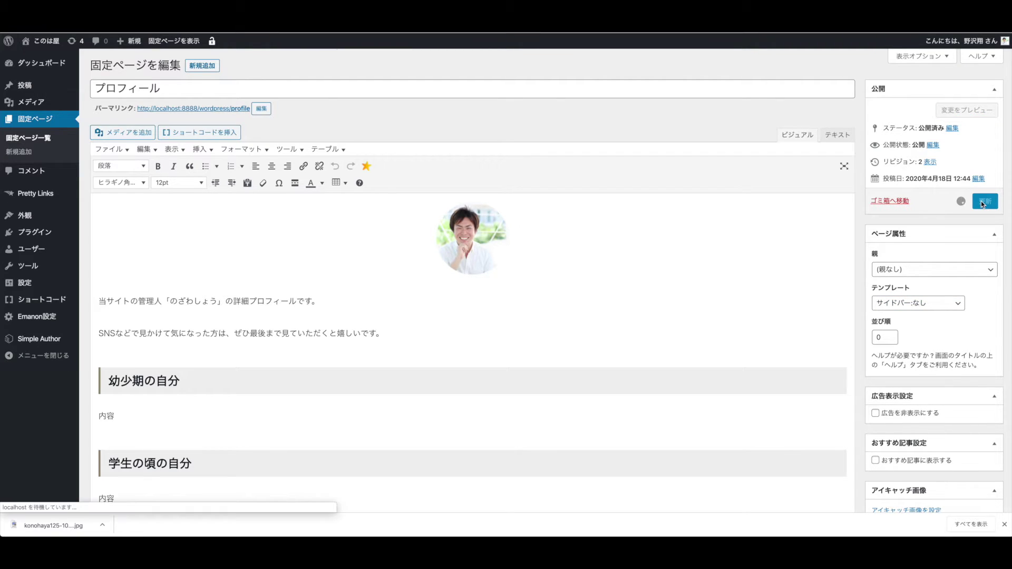
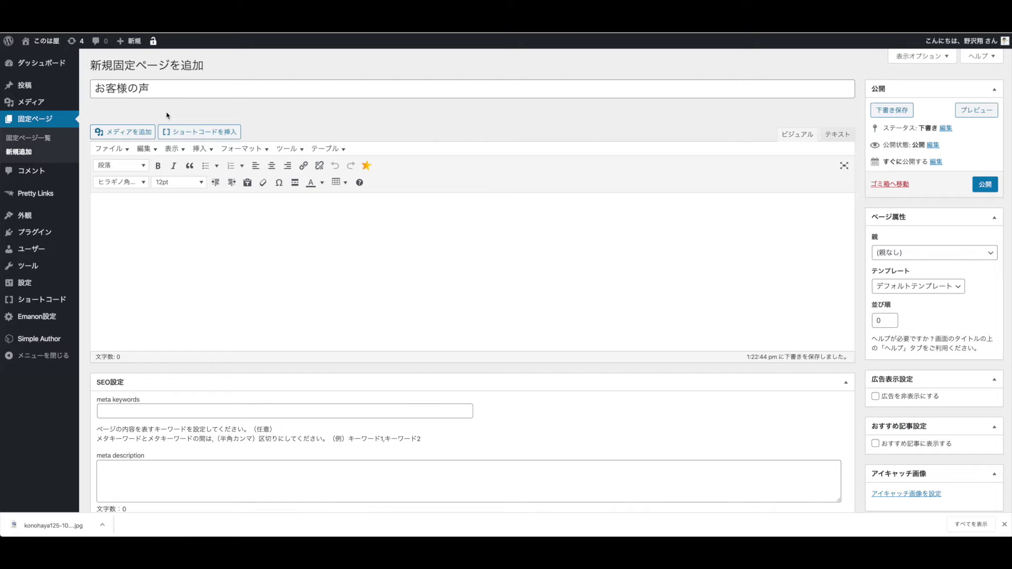
# - Set the permalink slug of the new "お客様の声" page to "customers-voice"
pyautogui.click(258, 110)
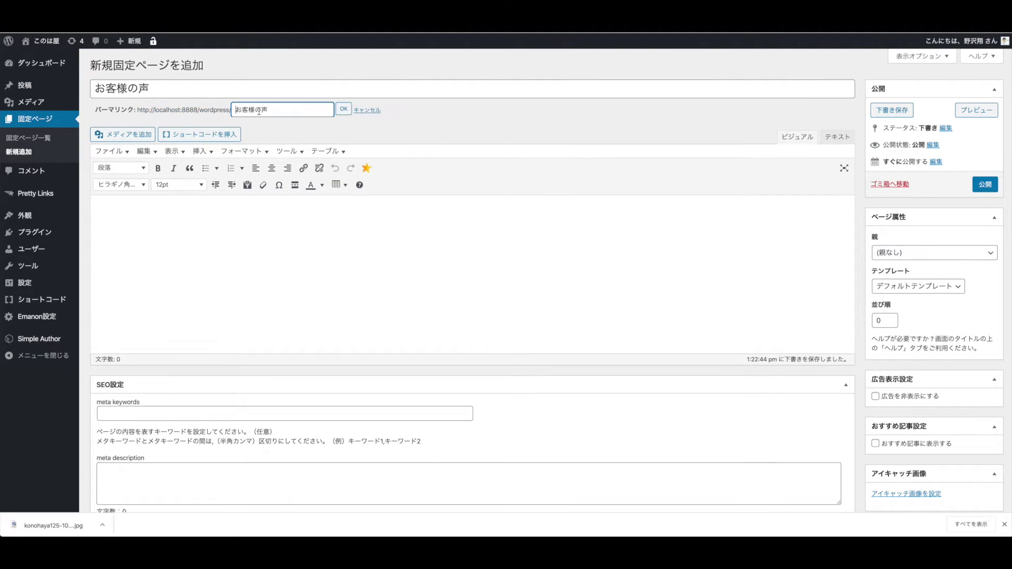
pyautogui.press('super+a')
pyautogui.press('super+shift+v')
pyautogui.moveTo(295, 124)
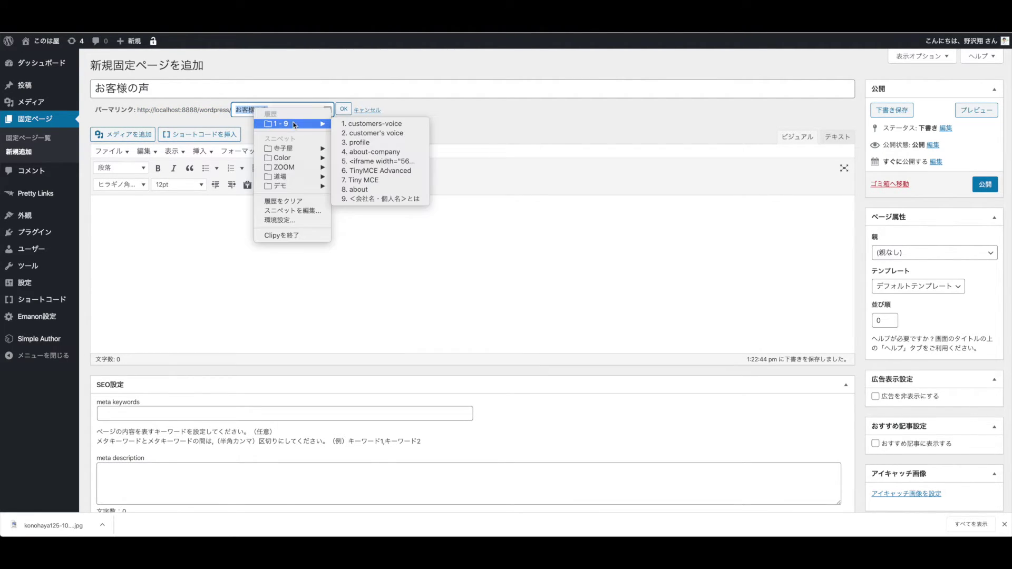
pyautogui.click(355, 120)
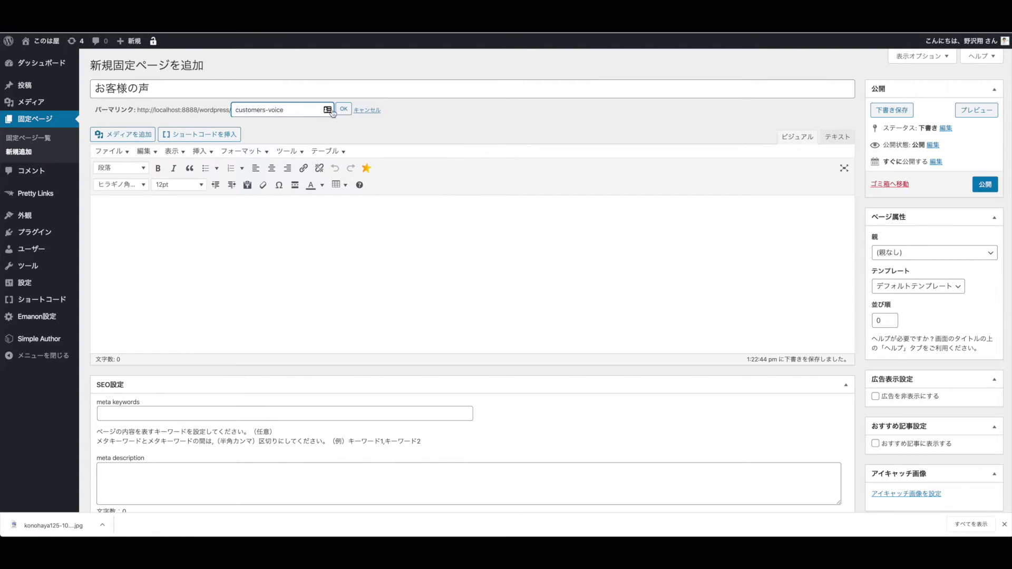
pyautogui.click(343, 109)
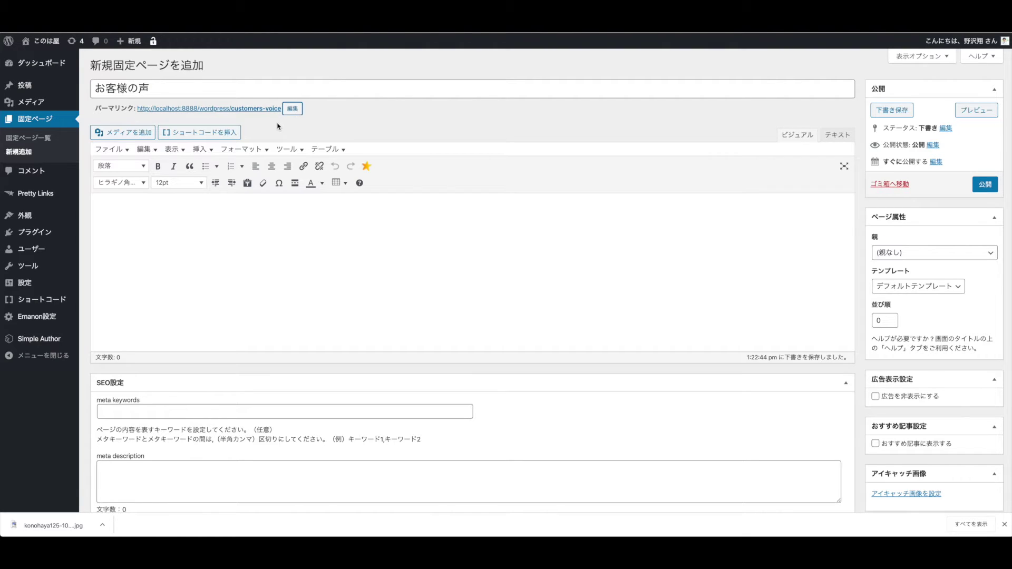
# - Write four separate paragraphs reading "選ばれる理由" in the page body
pyautogui.click(118, 223)
pyautogui.write('えrabe')
pyautogui.press('BackSpace')
pyautogui.press('BackSpace')
pyautogui.press('BackSpace')
pyautogui.write('erabareruriyuu')
pyautogui.press('space')
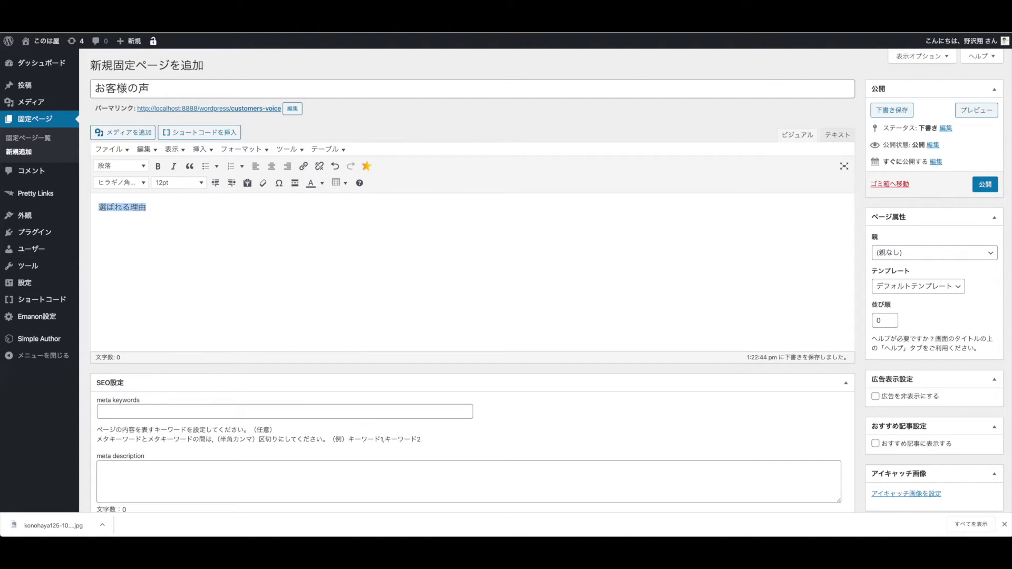
pyautogui.press('Return')
pyautogui.write('選ばれる理由')
pyautogui.press('Return')
pyautogui.write('選ばれる理由')
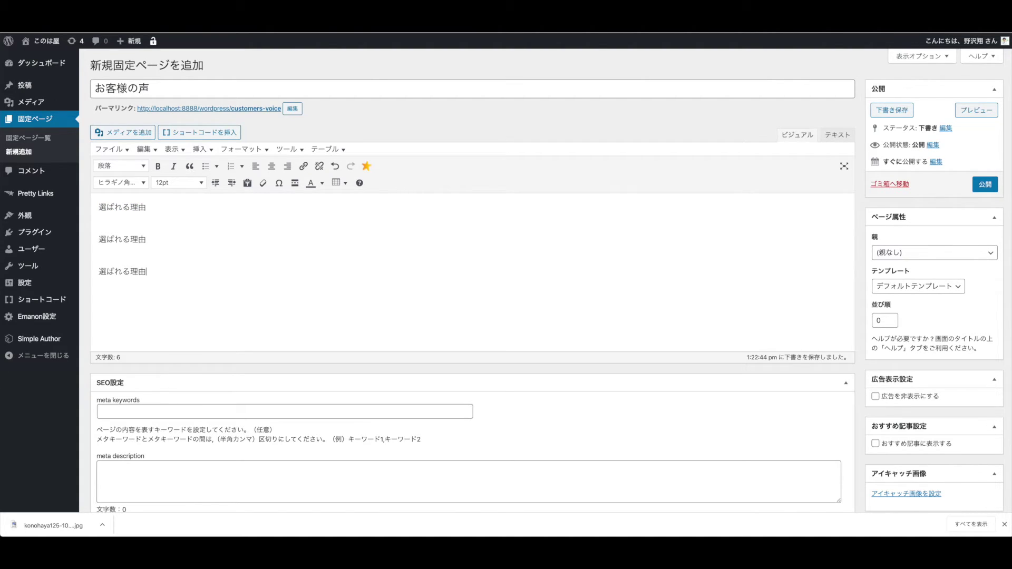
pyautogui.press('Return')
pyautogui.write('選ばれる理由')
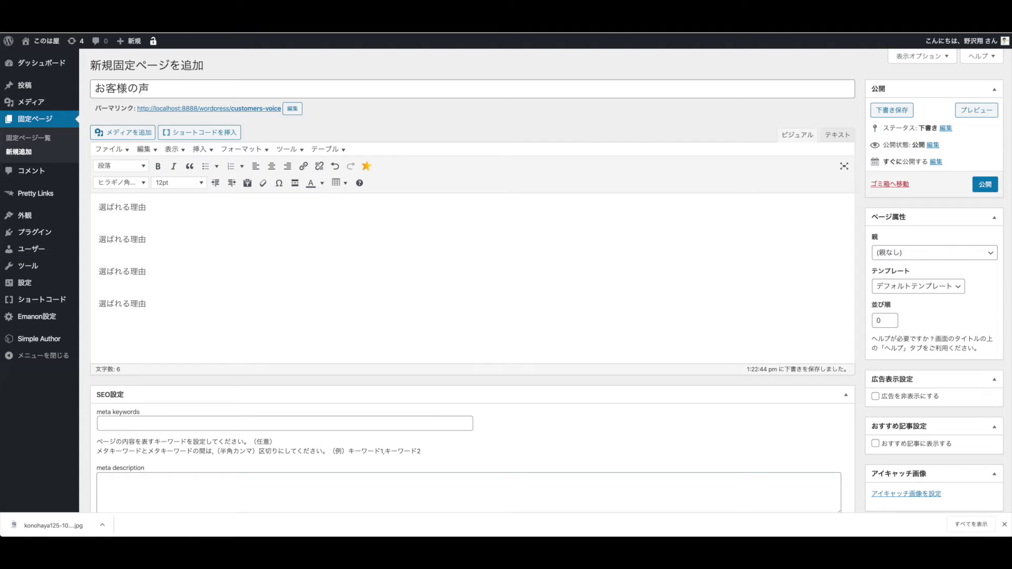
# - Turn the first three "選ばれる理由" paragraphs into a bulleted list
pyautogui.moveTo(99, 207); pyautogui.dragTo(147, 207)
pyautogui.click(207, 168)
pyautogui.click(99, 241)
pyautogui.click(206, 166)
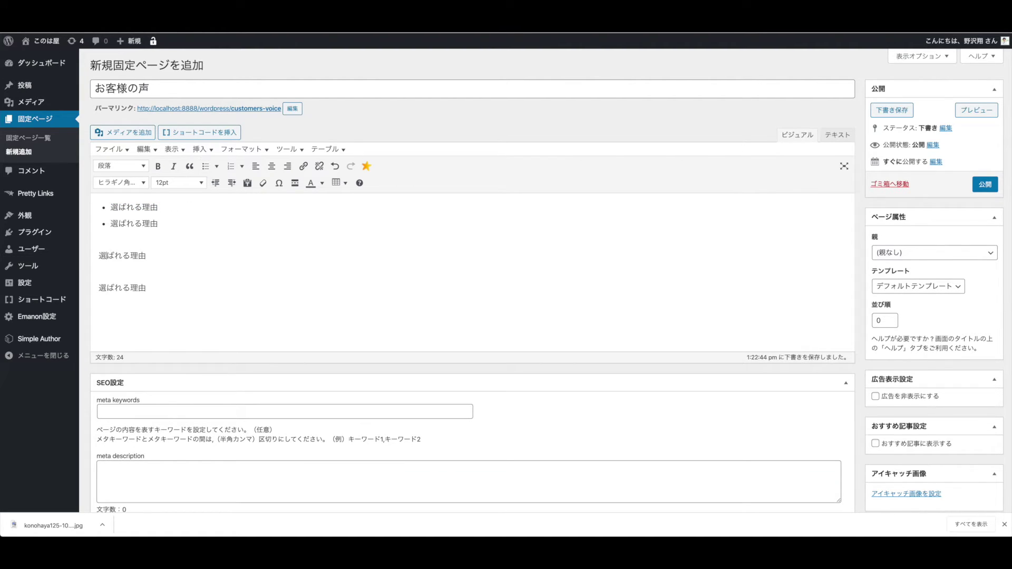
pyautogui.click(206, 166)
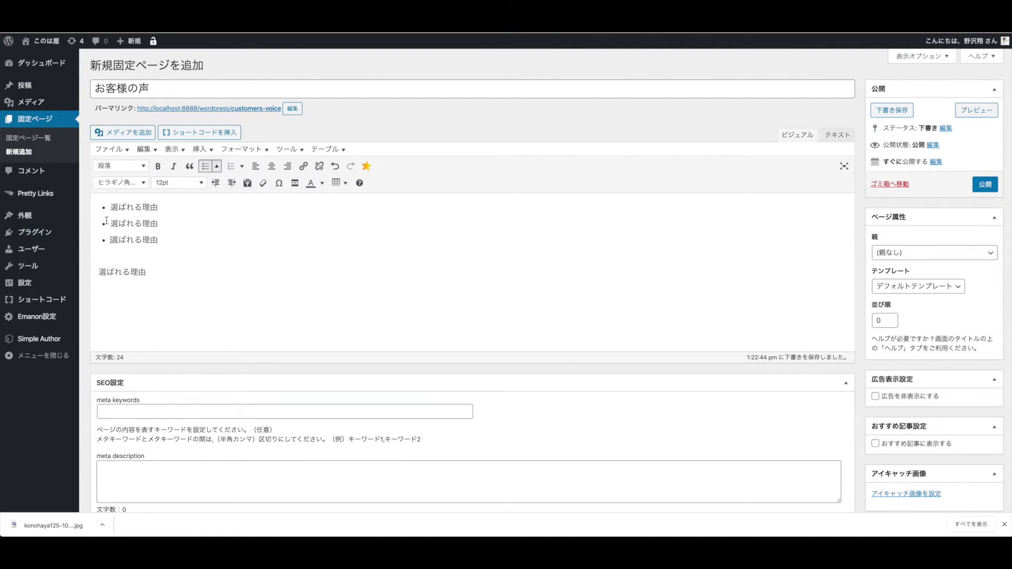
pyautogui.moveTo(110, 207); pyautogui.dragTo(171, 240)
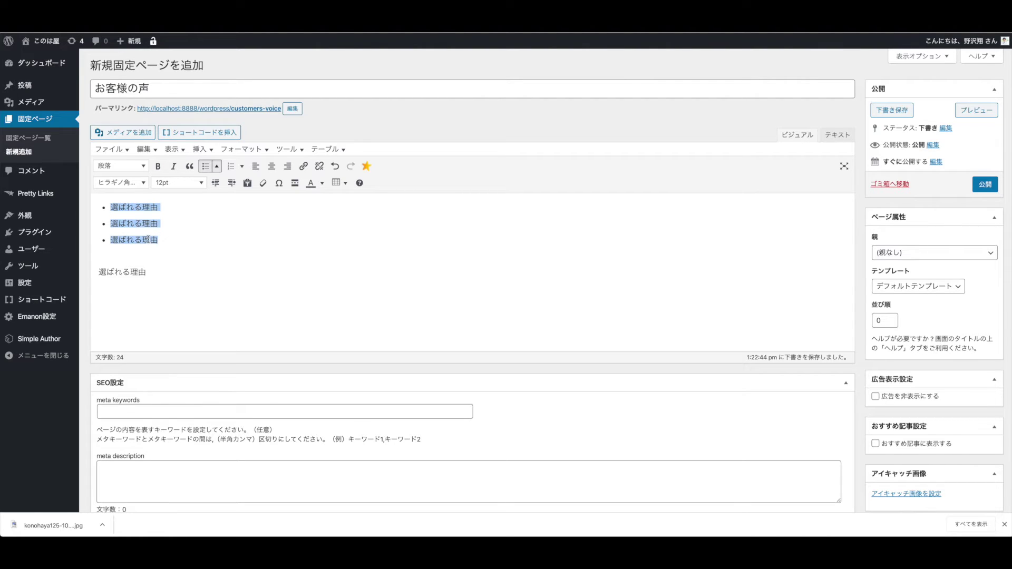
# - Replace the remaining "選ばれる理由" paragraph below the list with "といった声が多いです。" and start a new paragraph
pyautogui.moveTo(101, 275); pyautogui.dragTo(182, 271)
pyautogui.write('toitta')
pyautogui.press('Return')
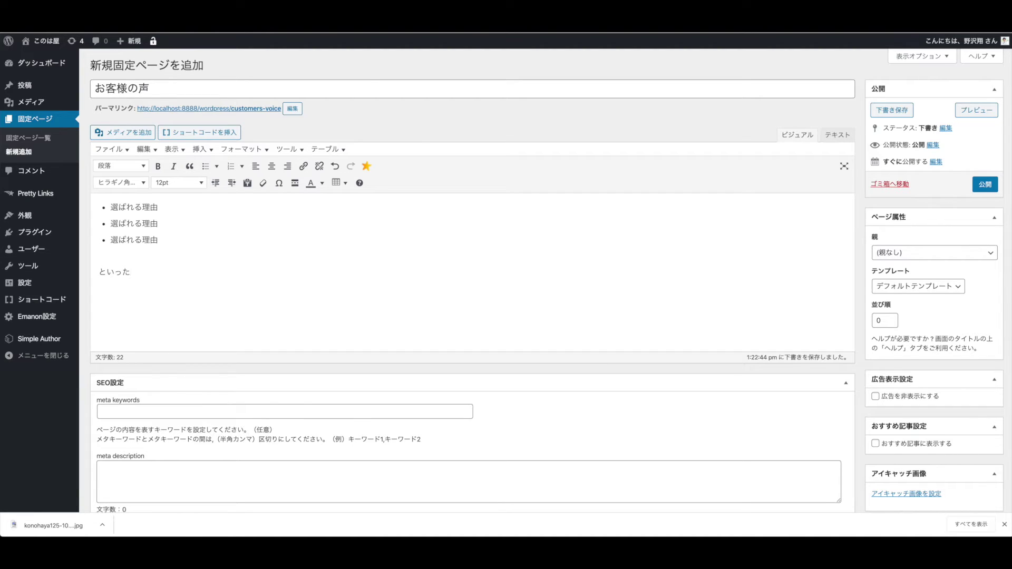
pyautogui.write('you')
pyautogui.press('BackSpace')
pyautogui.press('BackSpace')
pyautogui.press('BackSpace')
pyautogui.write('riyuu')
pyautogui.press('space')
pyautogui.write('ninarimasu.')
pyautogui.press('Return')
pyautogui.press('BackSpace')
pyautogui.press('BackSpace')
pyautogui.press('BackSpace')
pyautogui.press('BackSpace')
pyautogui.press('BackSpace')
pyautogui.press('BackSpace')
pyautogui.press('BackSpace')
pyautogui.press('BackSpace')
pyautogui.write('koe')
pyautogui.press('space')
pyautogui.write('gaooidesu.')
pyautogui.press('Return')
pyautogui.press('Return')
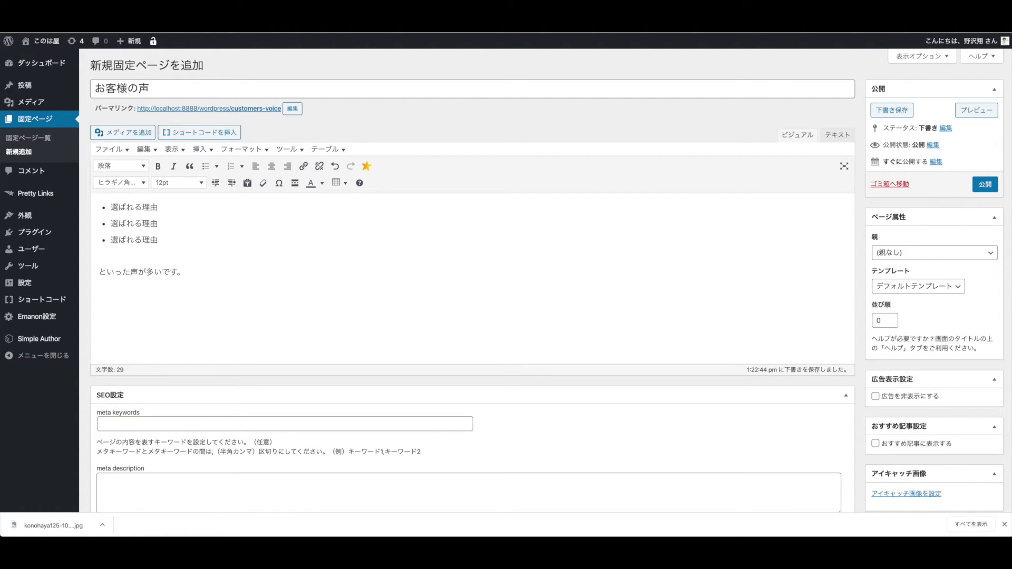
# - Add the line "メディアの記載" and, above it, the heading "お客様の声" formatted as 見出し2
pyautogui.write('medhia')
pyautogui.press('space')
pyautogui.press('Return')
pyautogui.write('nokisai')
pyautogui.press('space')
pyautogui.press('Return')
pyautogui.press('Return')
pyautogui.write('okyak')
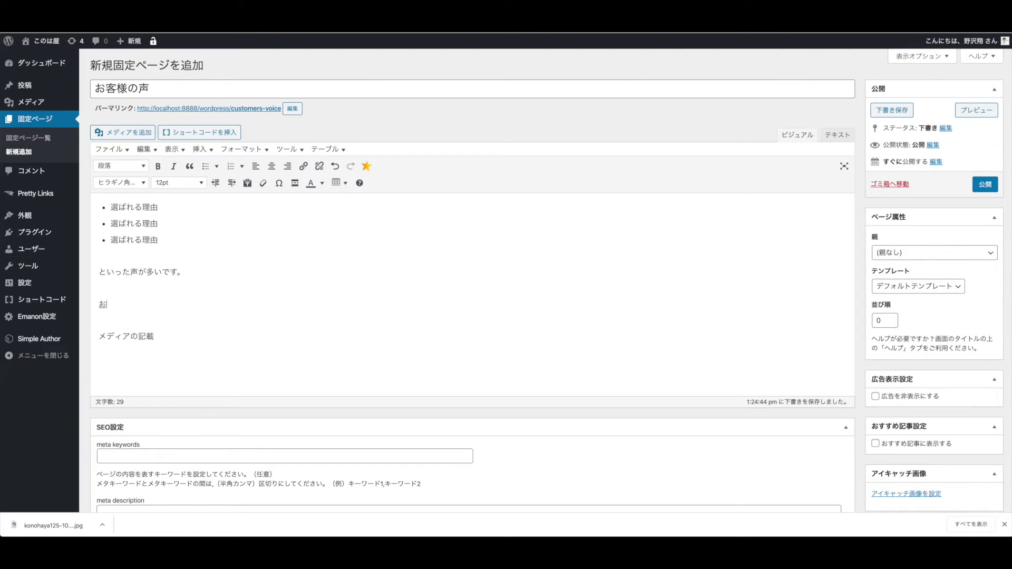
pyautogui.write('usama')
pyautogui.press('space')
pyautogui.write('nokoe')
pyautogui.press('space')
pyautogui.click(121, 165)
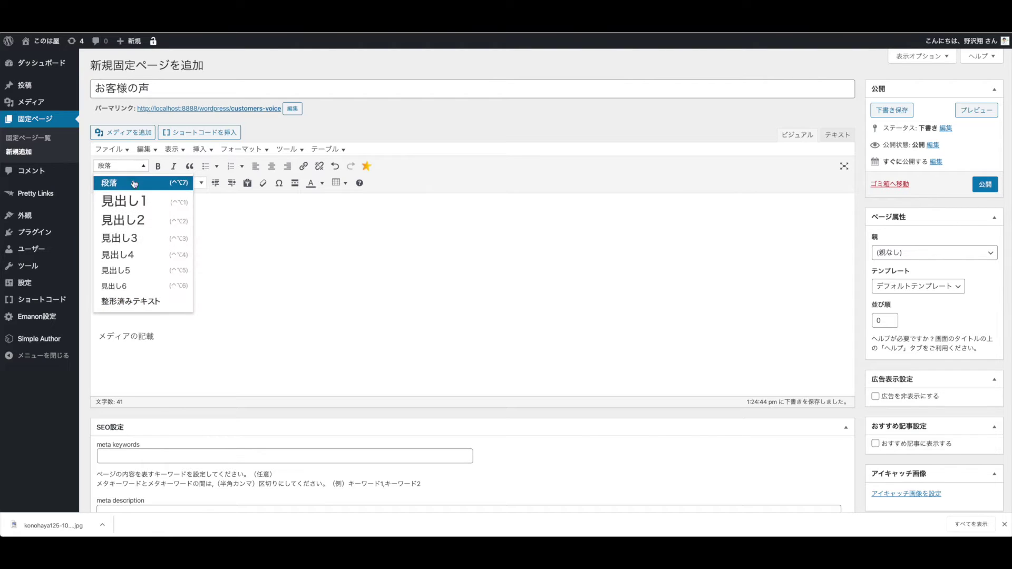
pyautogui.click(134, 221)
# - Write "以下が実際のお客様の声になります。" above the "お客様の声" heading and add an empty paragraph below the heading
pyautogui.click(200, 279)
pyautogui.press('Return')
pyautogui.write('ikagajissaino')
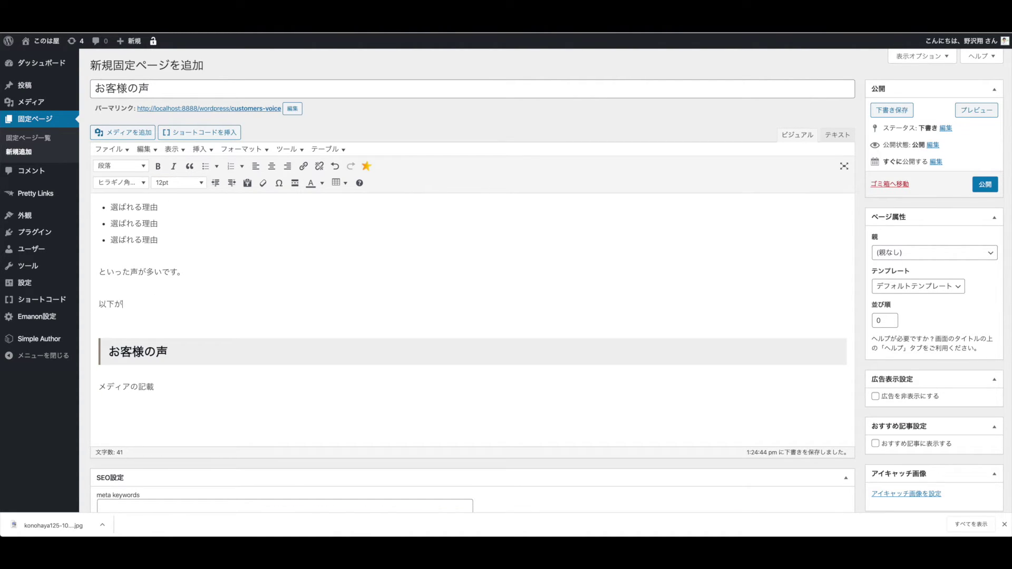
pyautogui.write('okyakusamanokoe')
pyautogui.press('space')
pyautogui.write('ninarimasu.')
pyautogui.press('Return')
pyautogui.press('Down')
pyautogui.press('Down')
pyautogui.press('Return')
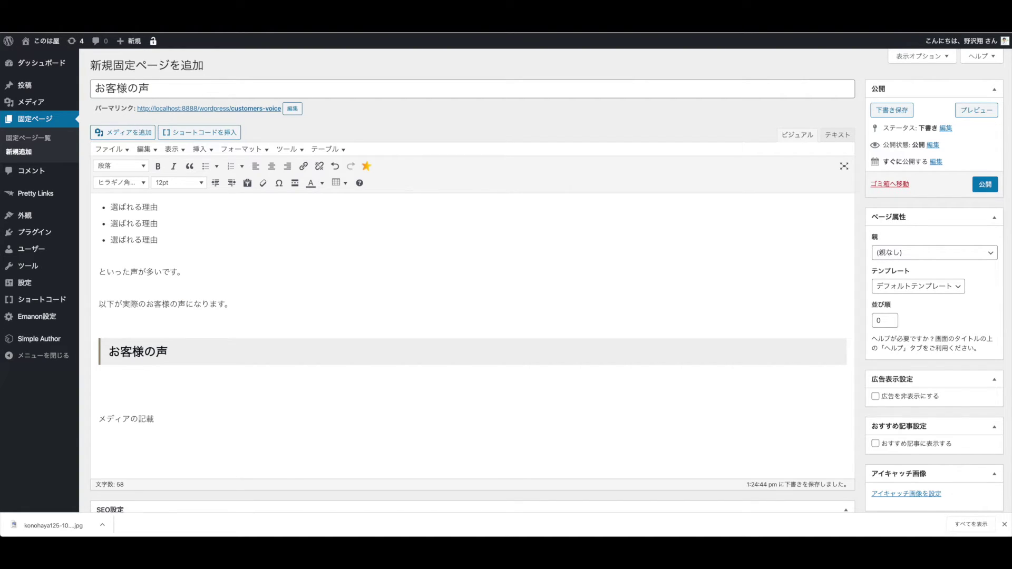
# - Examine how the example customer-voice page arranges its testimonial cards and handwritten comments, and return to the page editor
pyautogui.hotkey('ctrl', 'Tab')
pyautogui.scroll(-6, 367, 329)
pyautogui.scroll(-2, 391, 365)
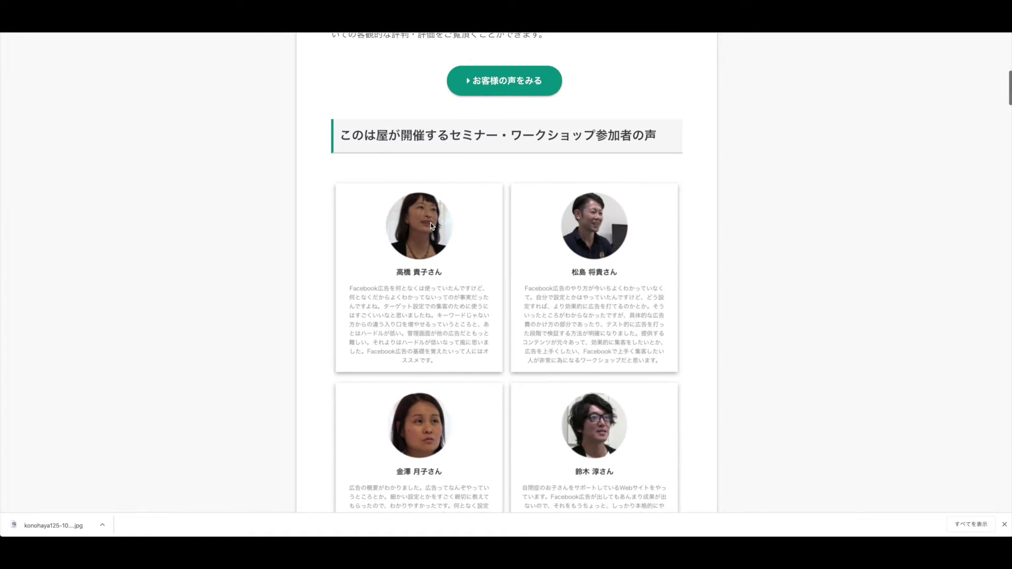
pyautogui.scroll(-1, 443, 264)
pyautogui.scroll(-15, 406, 293)
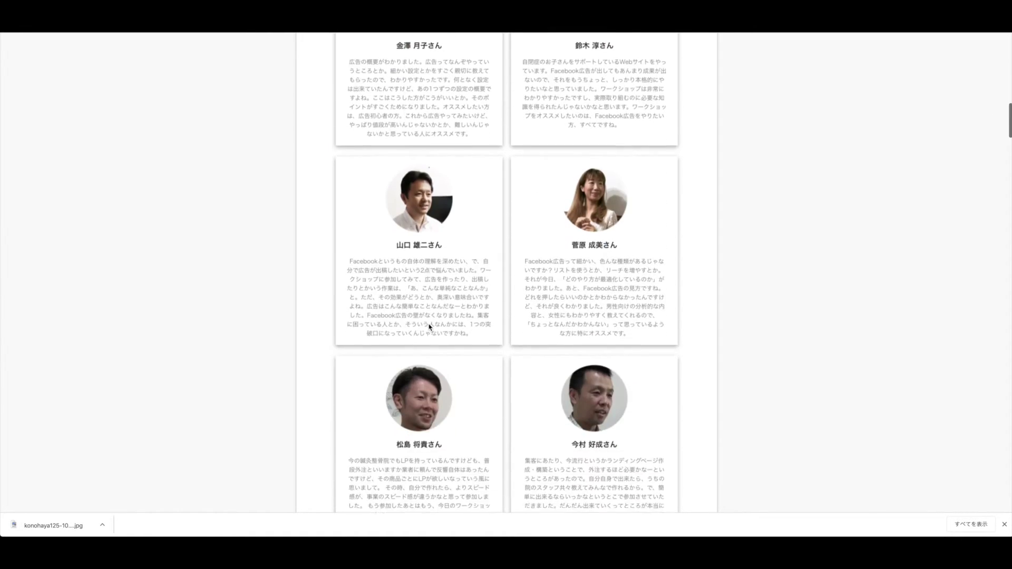
pyautogui.scroll(-5, 428, 334)
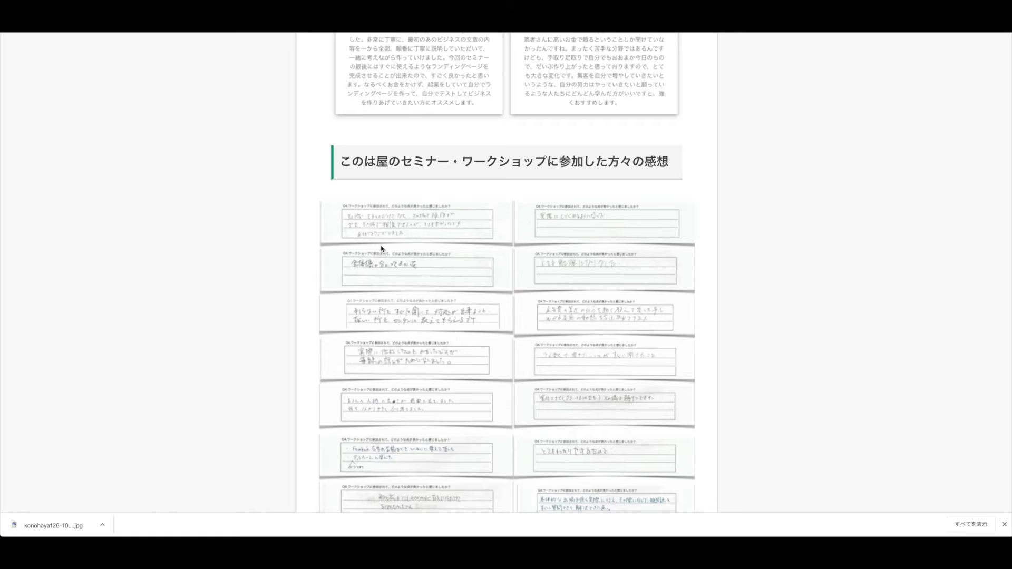
pyautogui.press('super+w')
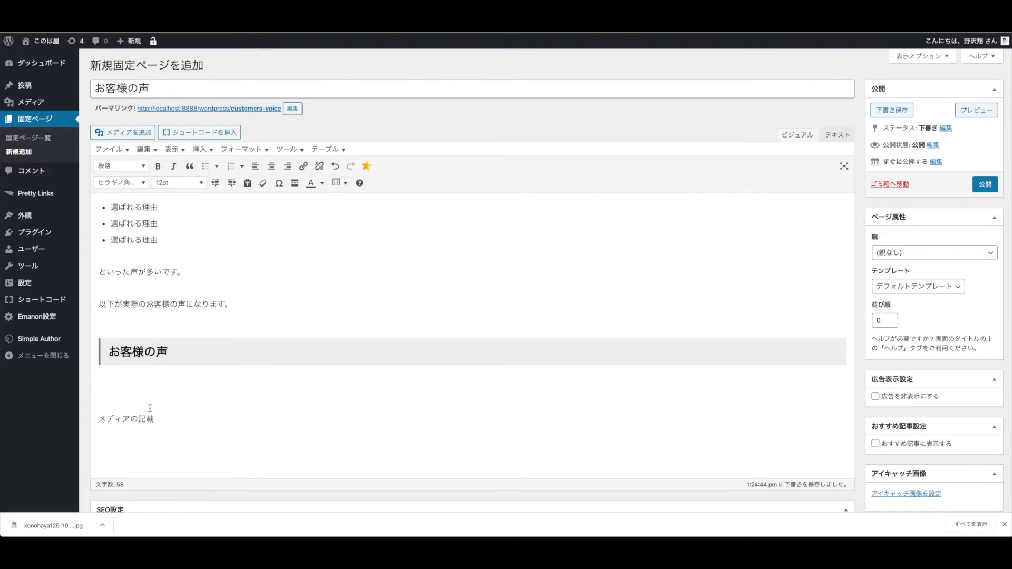
# - Write "ここに手書きの文章を配置" and "テキストでも配置" as separate paragraphs under the "お客様の声" heading, followed by an empty paragraph
pyautogui.scroll(-1, 150, 406)
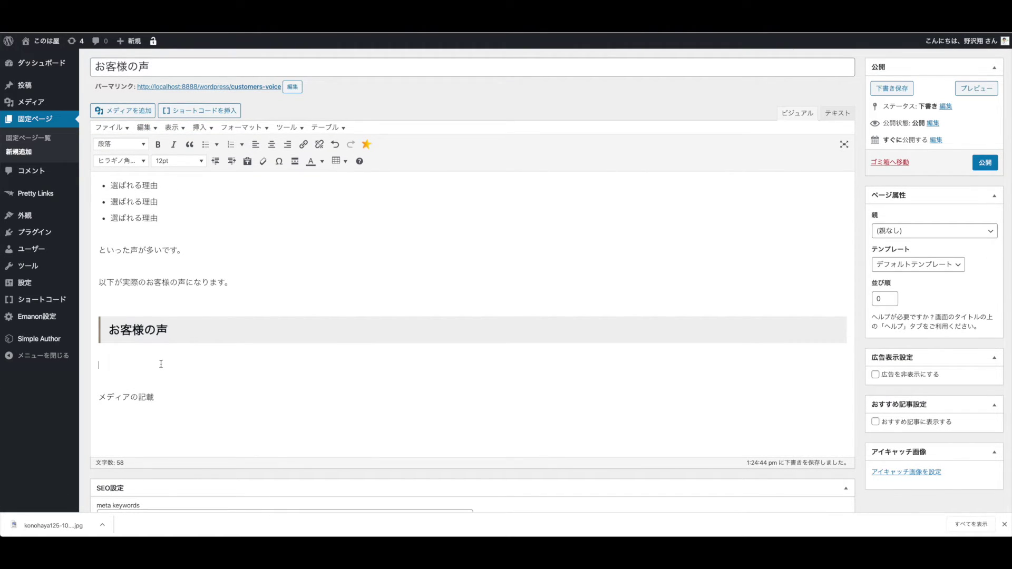
pyautogui.write('ここに')
pyautogui.press('Return')
pyautogui.write('手書きnbunshou')
pyautogui.press('space')
pyautogui.write('wohaichi')
pyautogui.press('space')
pyautogui.press('Return')
pyautogui.press('Return')
pyautogui.write('tekisuto')
pyautogui.press('space')
pyautogui.write('demonaichi')
pyautogui.press('space')
pyautogui.press('BackSpace')
pyautogui.press('BackSpace')
pyautogui.write('haichi')
pyautogui.press('space')
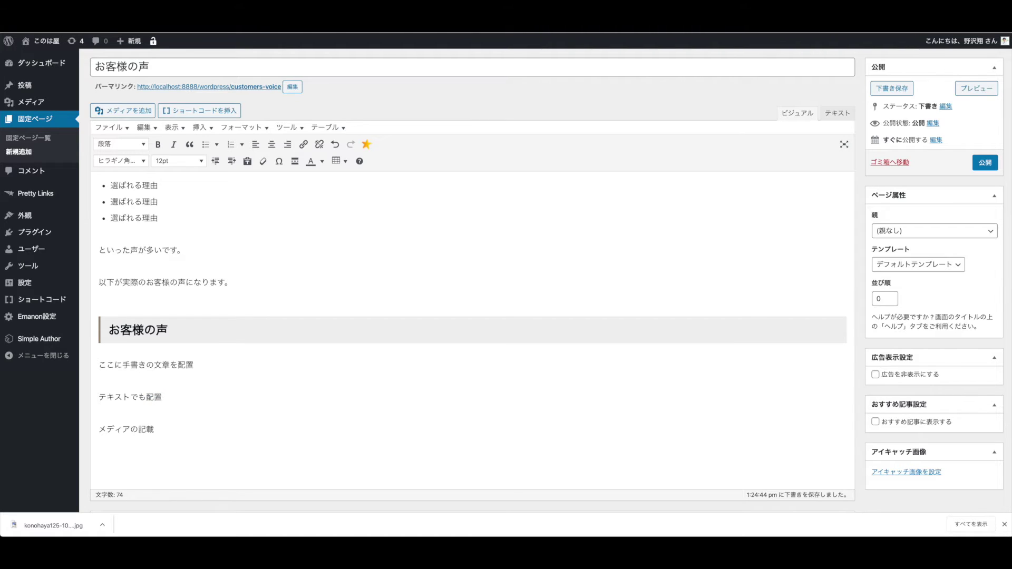
pyautogui.press('Return')
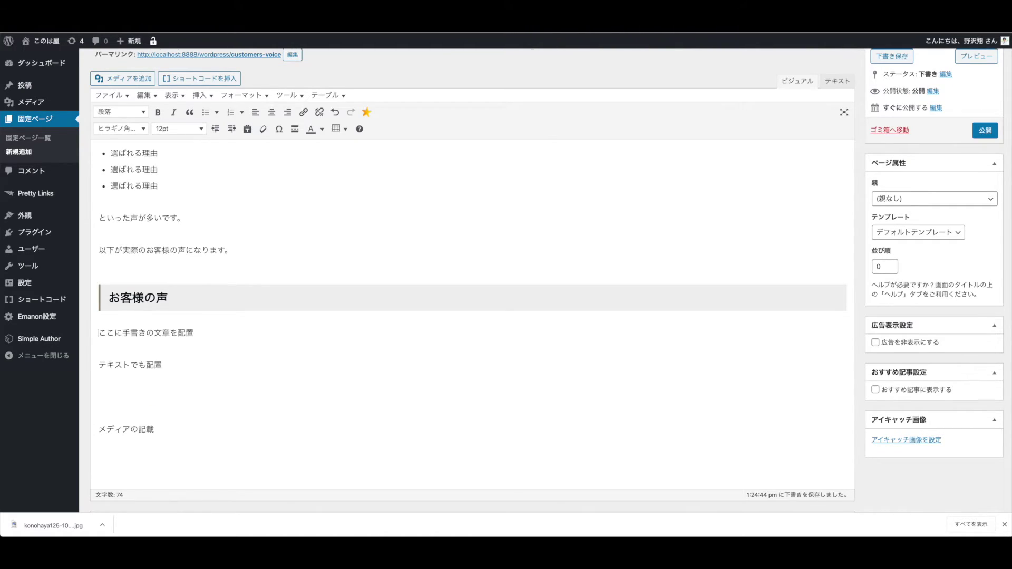
# - Insert a line with the sample customer's surname and "様からの声" above the handwritten-text placeholder and format it as 見出し3
pyautogui.click(98, 333)
pyautogui.press('Return')
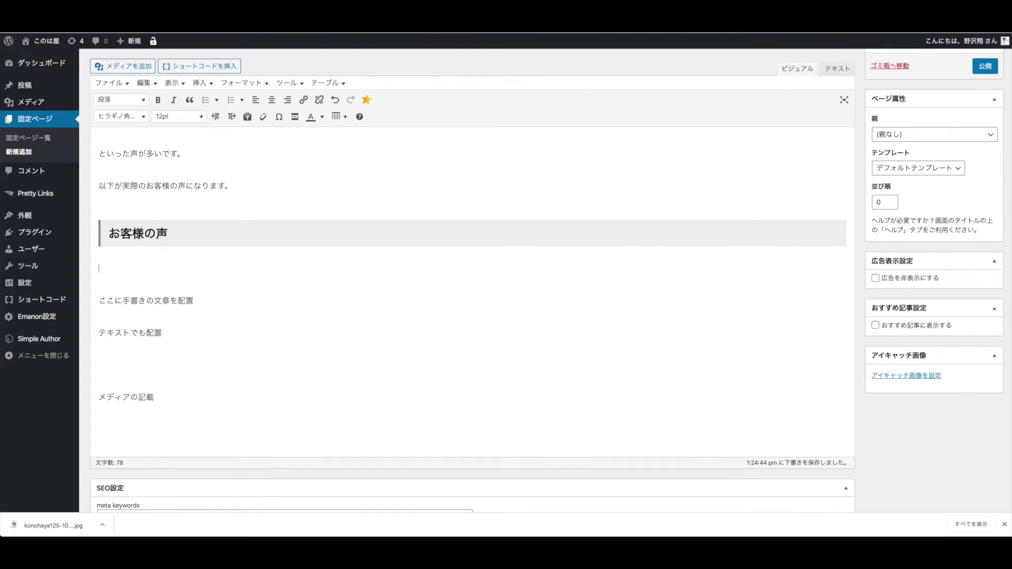
pyautogui.write('Nさん')
pyautogui.press('BackSpace')
pyautogui.press('BackSpace')
pyautogui.write('さま')
pyautogui.press('BackSpace')
pyautogui.press('BackSpace')
pyautogui.press('BackSpace')
pyautogui.write('やまだ')
pyautogui.press('space')
pyautogui.press('Return')
pyautogui.write('さま')
pyautogui.press('space')
pyautogui.write('からの')
pyautogui.press('Return')
pyautogui.write('こえ')
pyautogui.press('space')
pyautogui.press('Return')
pyautogui.press('super+shift+Left')
pyautogui.click(126, 100)
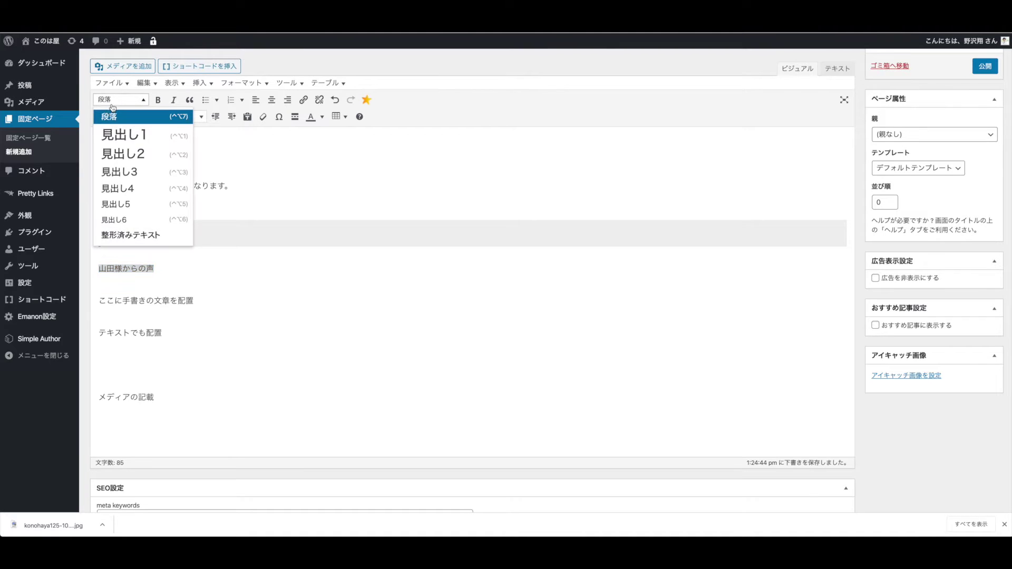
pyautogui.click(130, 179)
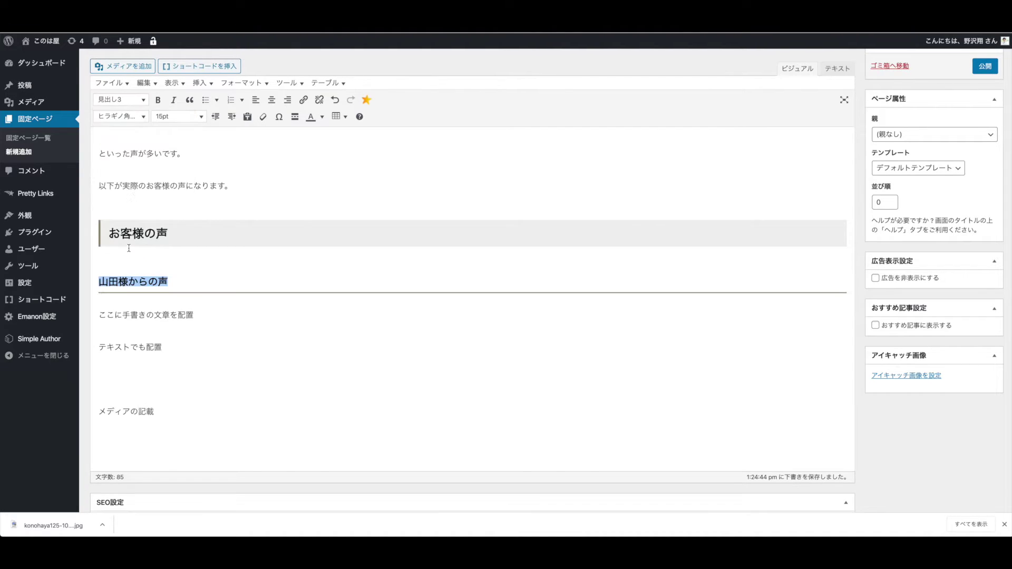
# - Shorten the customer's subheading to the surname with "様" by deleting "からの声"
pyautogui.click(156, 282)
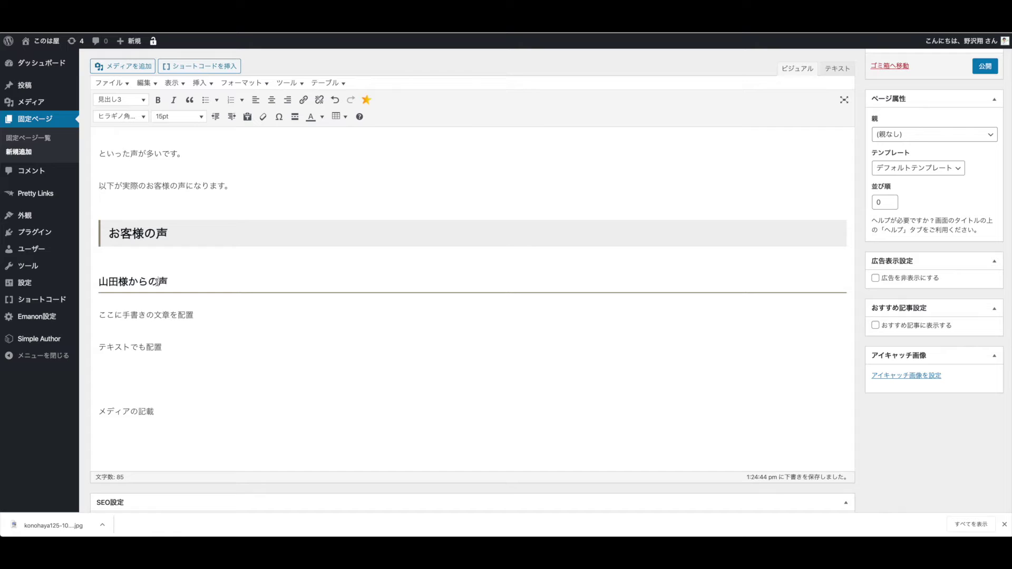
pyautogui.press('BackSpace')
pyautogui.press('BackSpace')
pyautogui.scroll(-2, 148, 345)
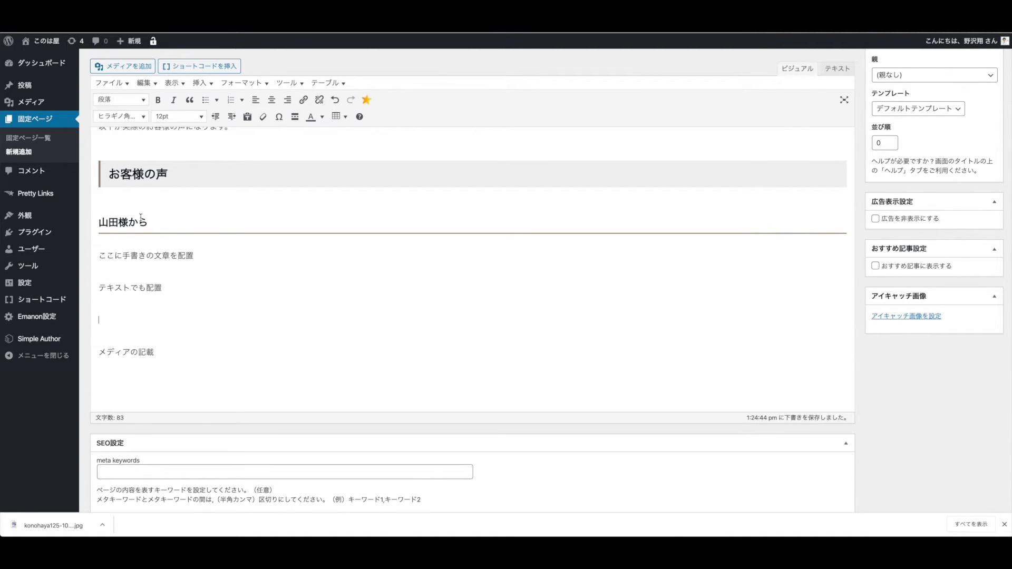
pyautogui.press('BackSpace')
pyautogui.press('BackSpace')
# - Select the "ここに手書きの文章を配置" paragraph under the customer's subheading
pyautogui.click(108, 306)
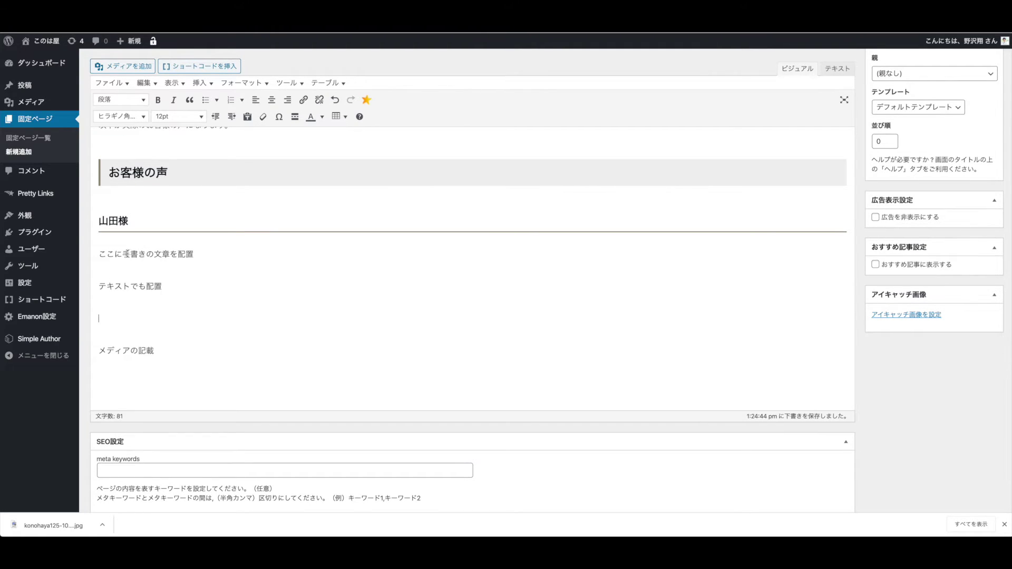
pyautogui.tripleClick(125, 258)
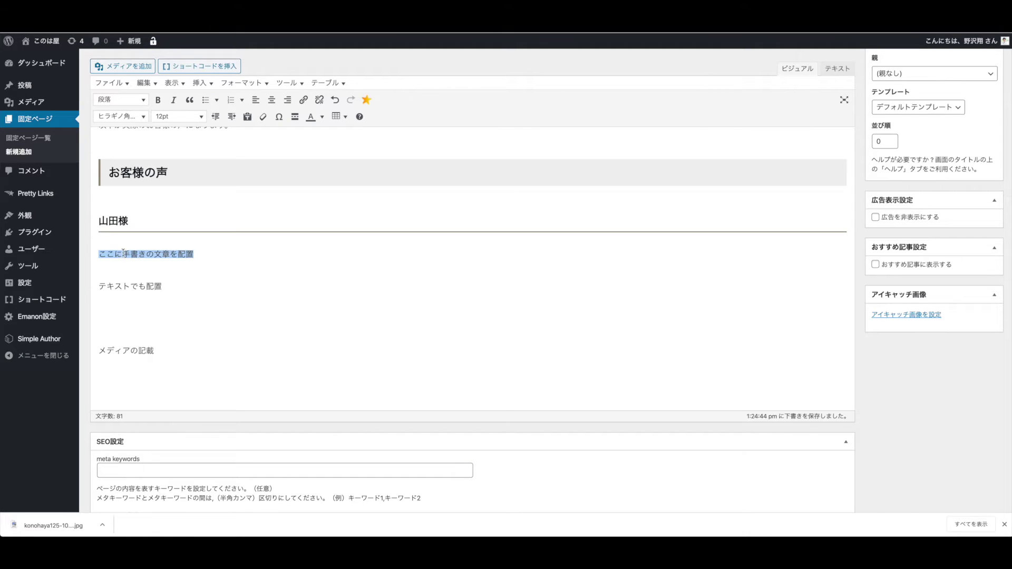
# - Replace the line テキストでも配置 with 実際の声をテキストで配置 and remove the blank line below it
pyautogui.click(111, 286)
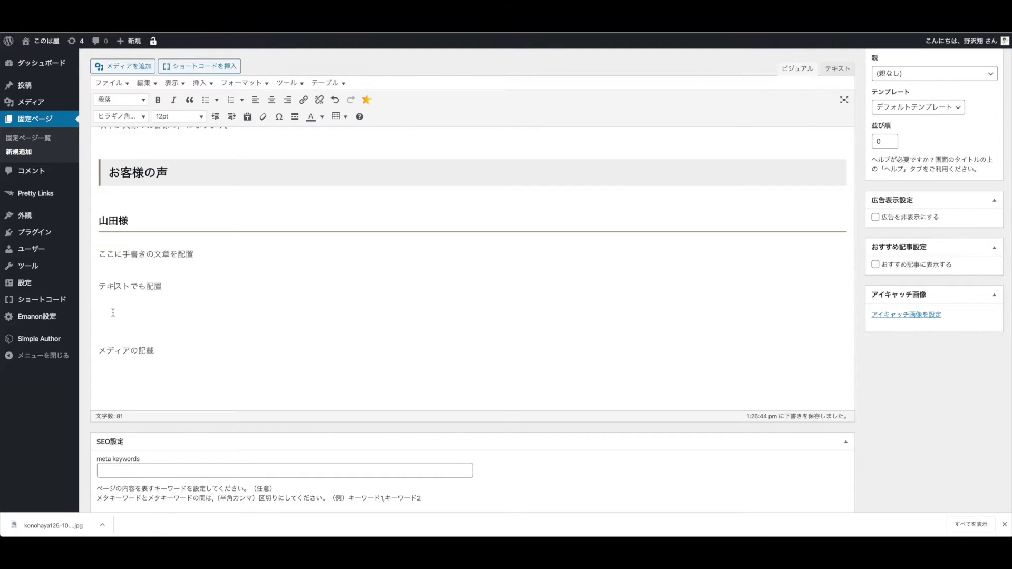
pyautogui.moveTo(98, 287); pyautogui.dragTo(190, 288)
pyautogui.write('jissai')
pyautogui.press('space')
pyautogui.write('nokoe')
pyautogui.press('space')
pyautogui.write('wotekisuto')
pyautogui.press('space')
pyautogui.write('deha')
pyautogui.press('Return')
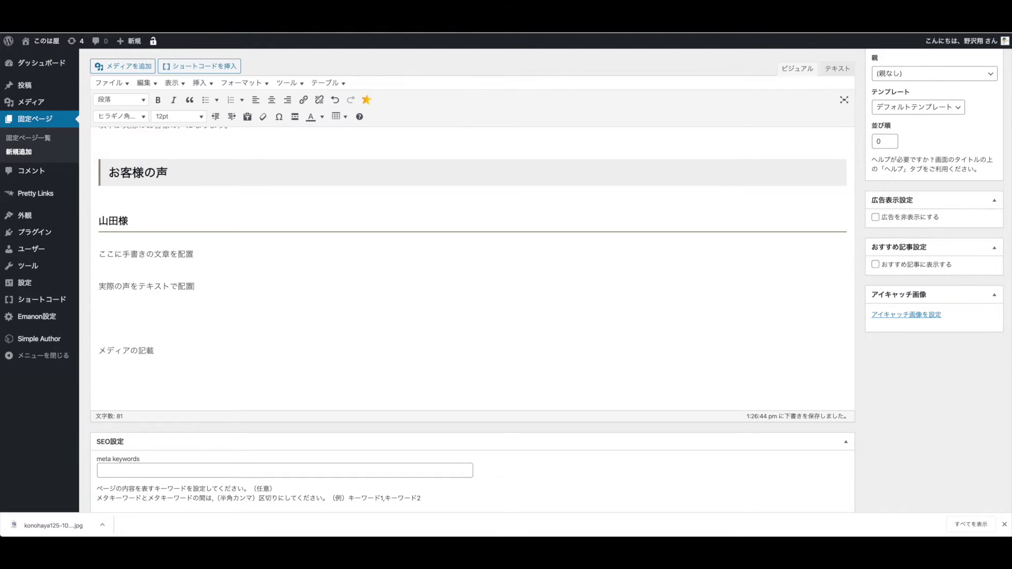
pyautogui.press('BackSpace')
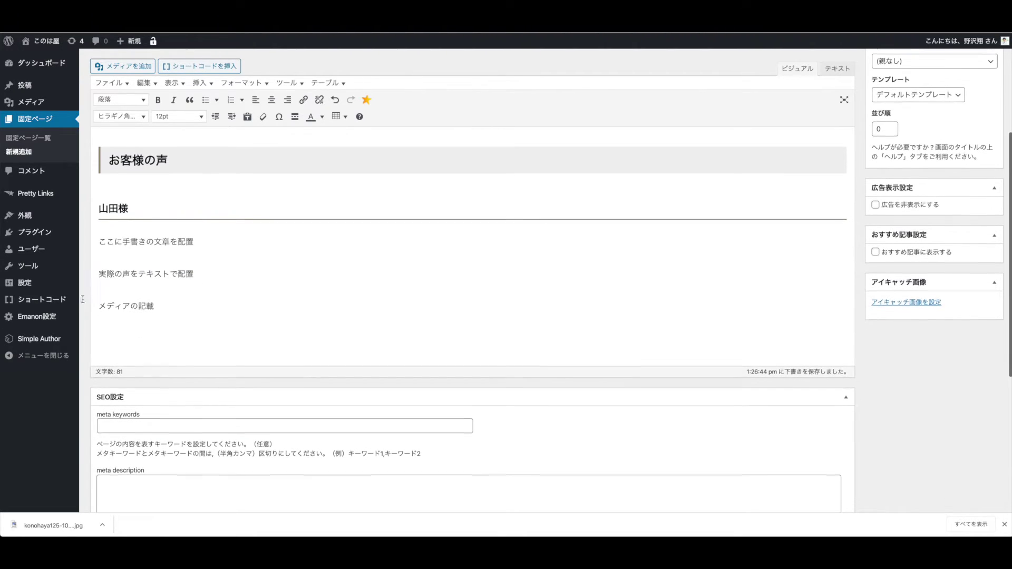
# - Format the line メディアの記載 as 見出し2 and start a new paragraph below it
pyautogui.moveTo(104, 308); pyautogui.dragTo(184, 312)
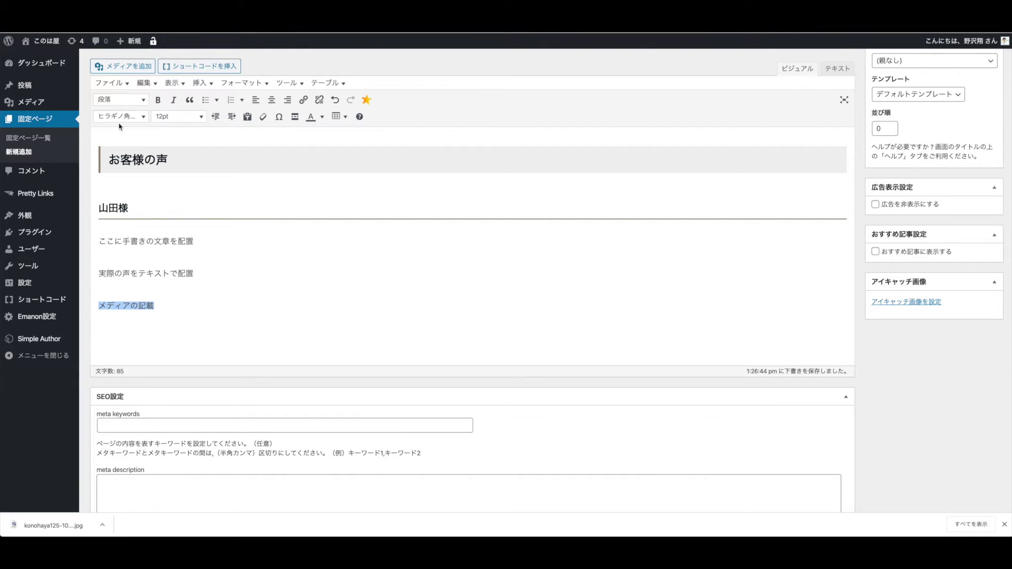
pyautogui.click(119, 100)
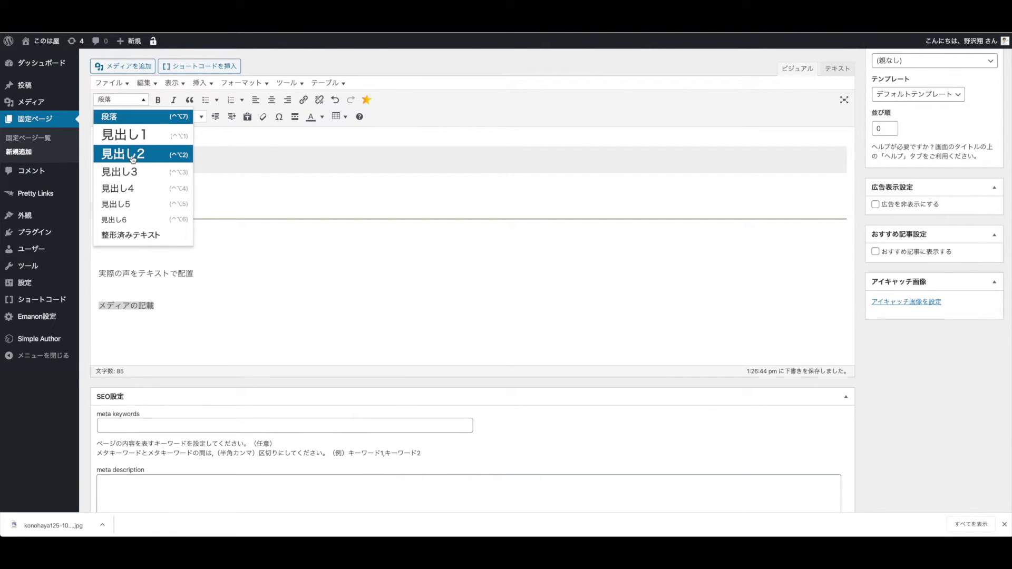
pyautogui.click(133, 155)
pyautogui.press('Right')
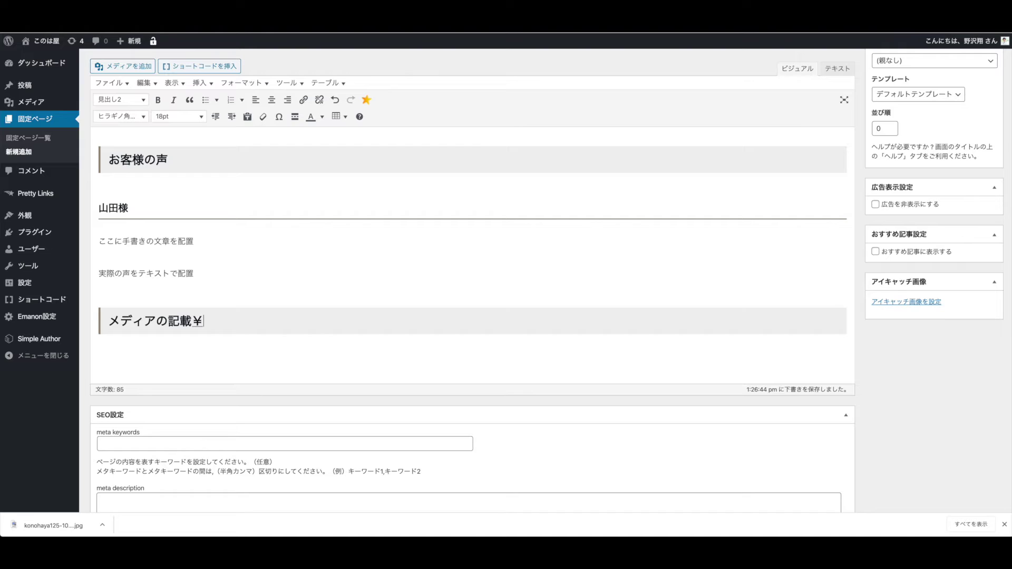
pyautogui.press('Return')
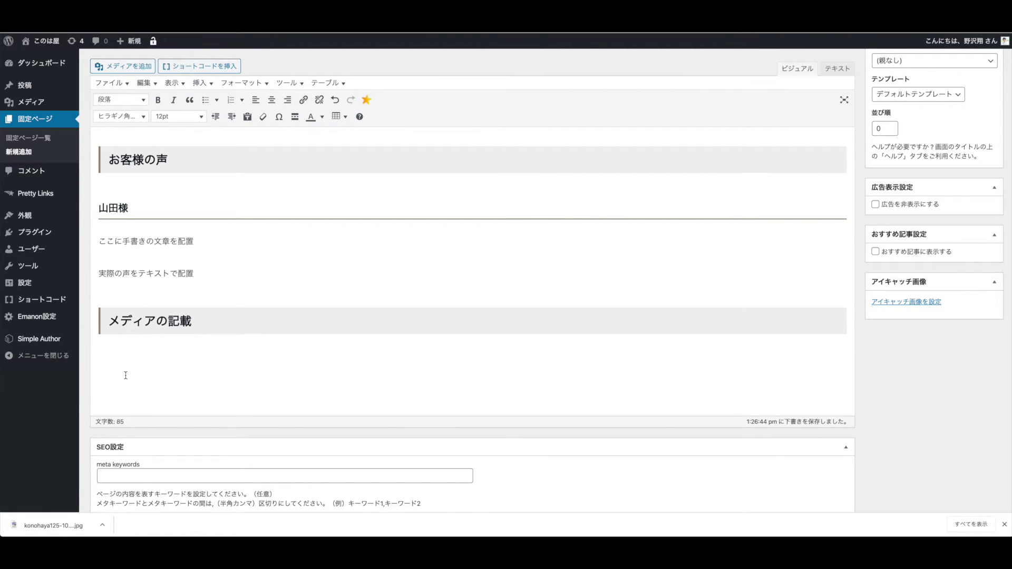
pyautogui.write('gazou')
pyautogui.press('space')
pyautogui.press('Return')
pyautogui.press('BackSpace')
pyautogui.press('BackSpace')
pyautogui.write('shashin')
pyautogui.press('space')
pyautogui.write('nogae')
pyautogui.press('BackSpace')
pyautogui.press('BackSpace')
pyautogui.press('BackSpace')
pyautogui.press('BackSpace')
pyautogui.press('BackSpace')
# - Insert the library image webtool50-1-248x300.png under the メディアの記載 heading
pyautogui.click(126, 67)
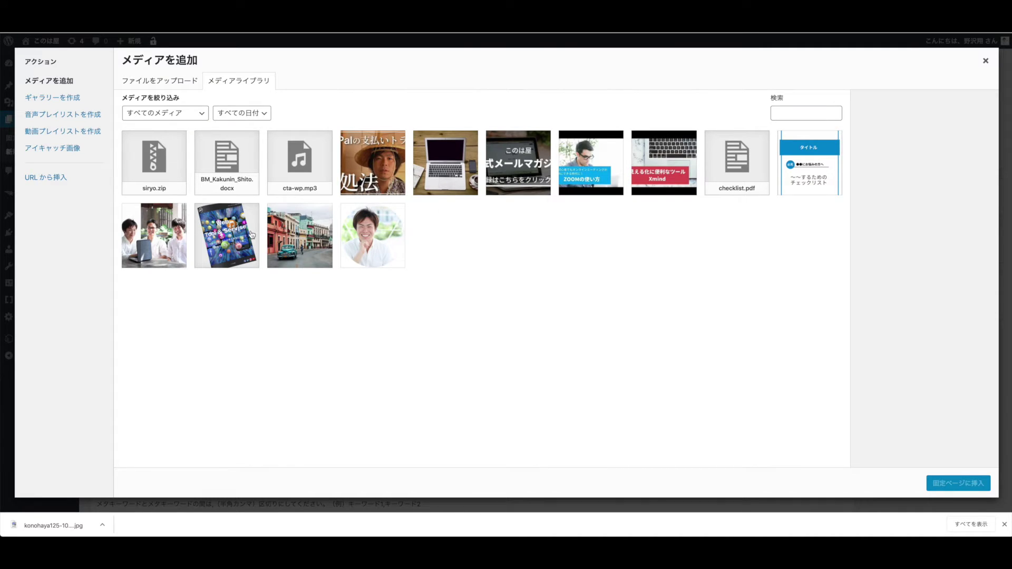
pyautogui.click(226, 236)
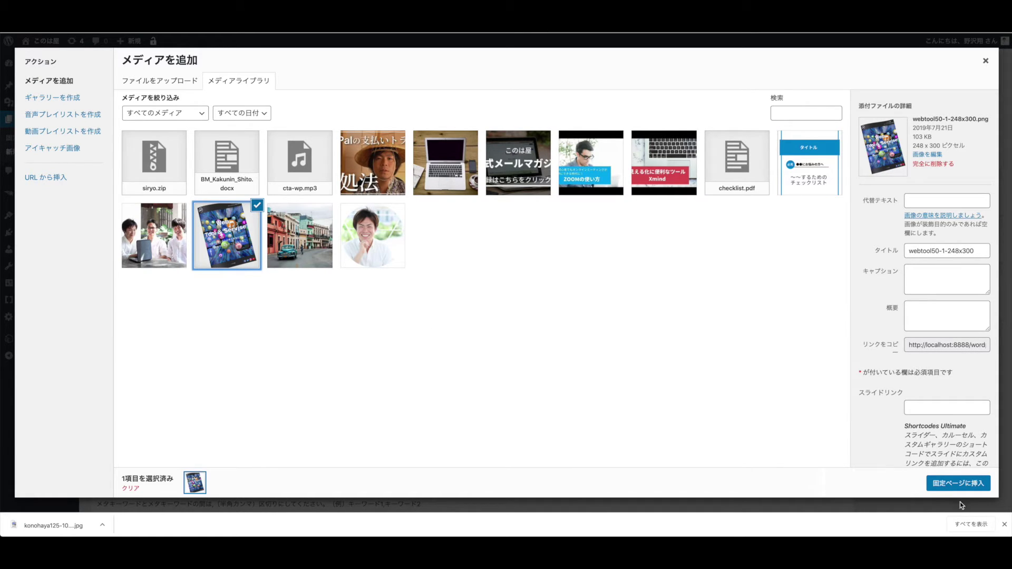
pyautogui.click(949, 484)
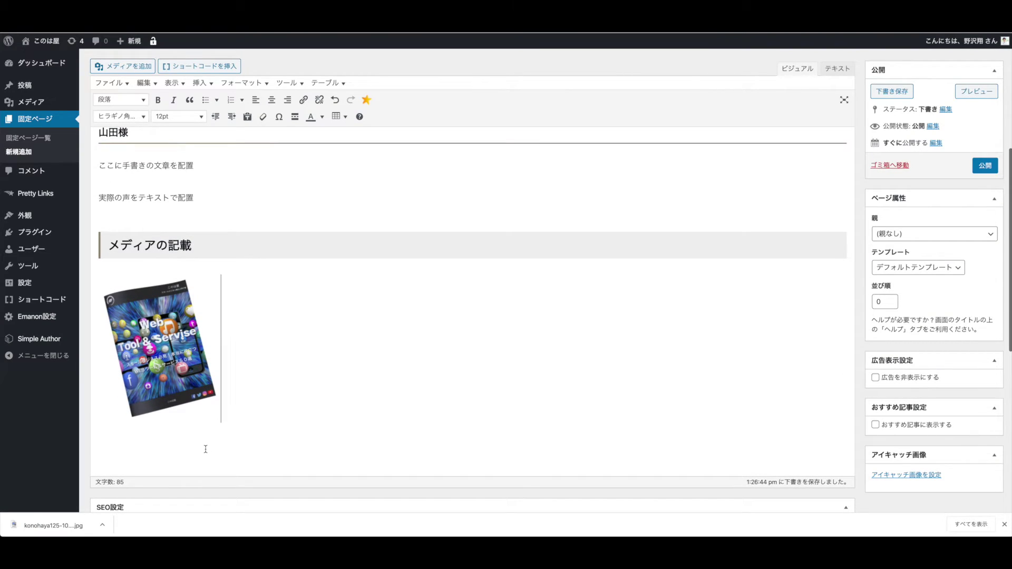
pyautogui.scroll(-1, 205, 448)
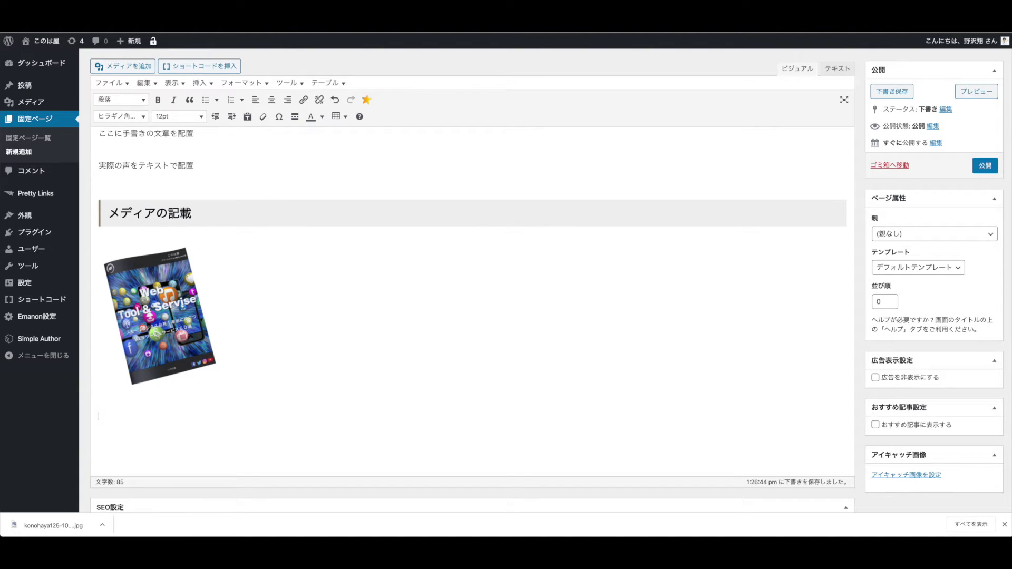
# - Write 〜〜に記載されました。 below the inserted image and start a new paragraph
pyautogui.write('〜')
pyautogui.write('〜に')
pyautogui.write('記載されません')
pyautogui.press('BackSpace')
pyautogui.press('BackSpace')
pyautogui.write('した。')
pyautogui.press('Return')
pyautogui.press('Return')
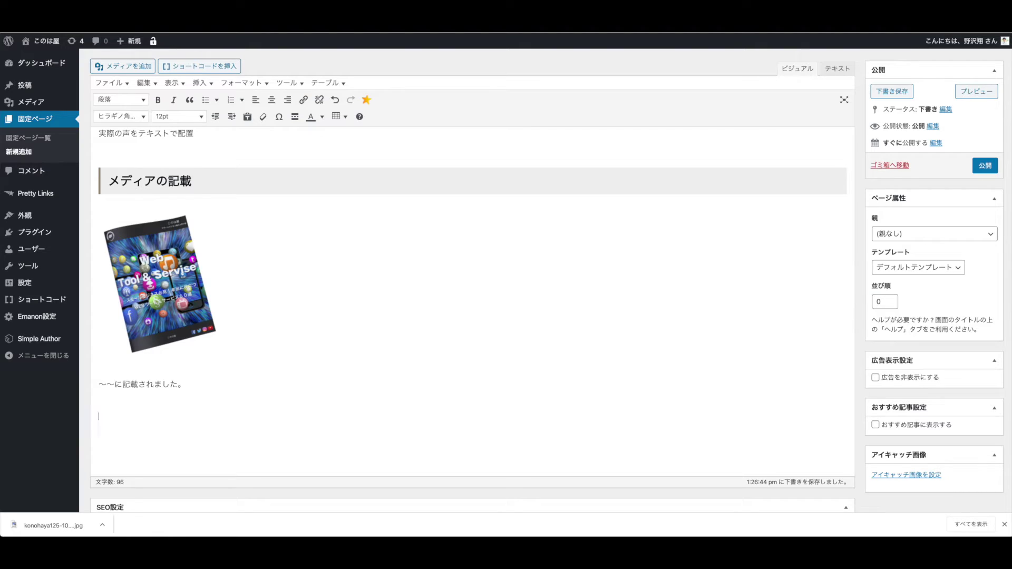
# - Add the line テレビに取材されました。 as the next paragraph and look over the page
pyautogui.write('てれbi')
pyautogui.press('space')
pyautogui.write('nishuzai')
pyautogui.press('space')
pyautogui.write('saremashita.')
pyautogui.press('Return')
pyautogui.scroll(10, 240, 422)
pyautogui.scroll(-5, 245, 429)
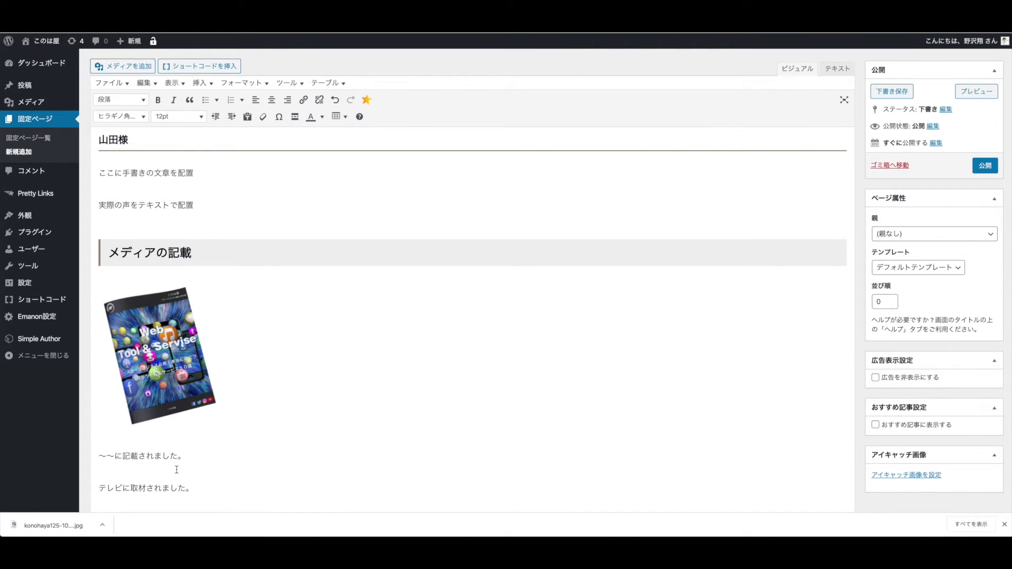
pyautogui.scroll(-1, 178, 467)
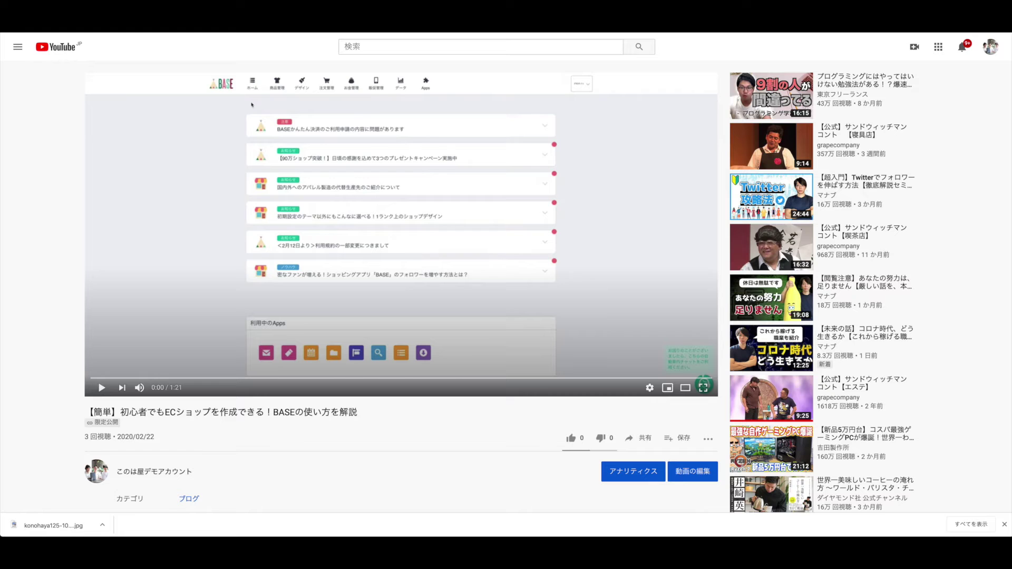
# - Copy the embed code of the YouTube video explaining how to use BASE
pyautogui.click(639, 438)
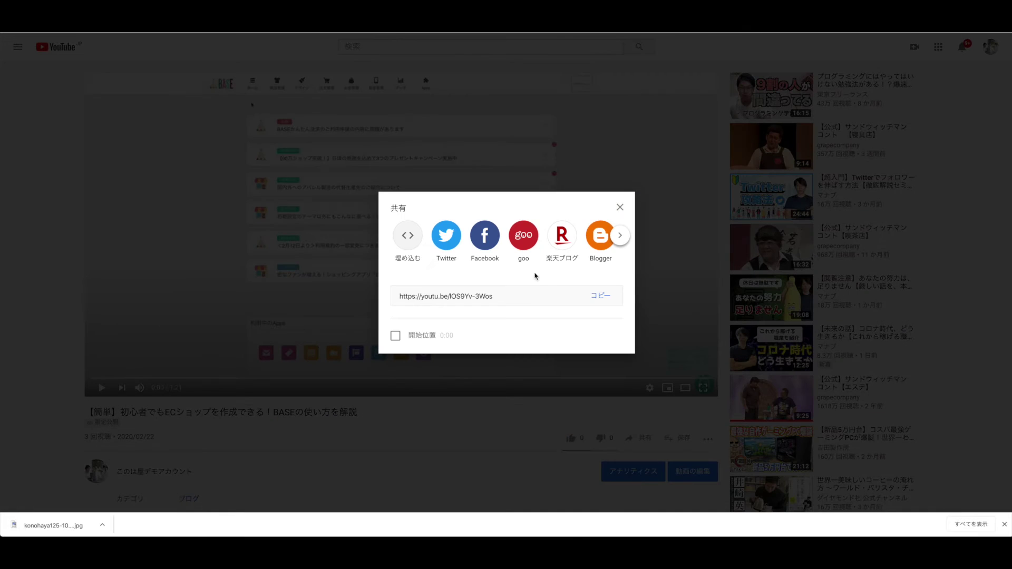
pyautogui.click(409, 237)
pyautogui.click(792, 389)
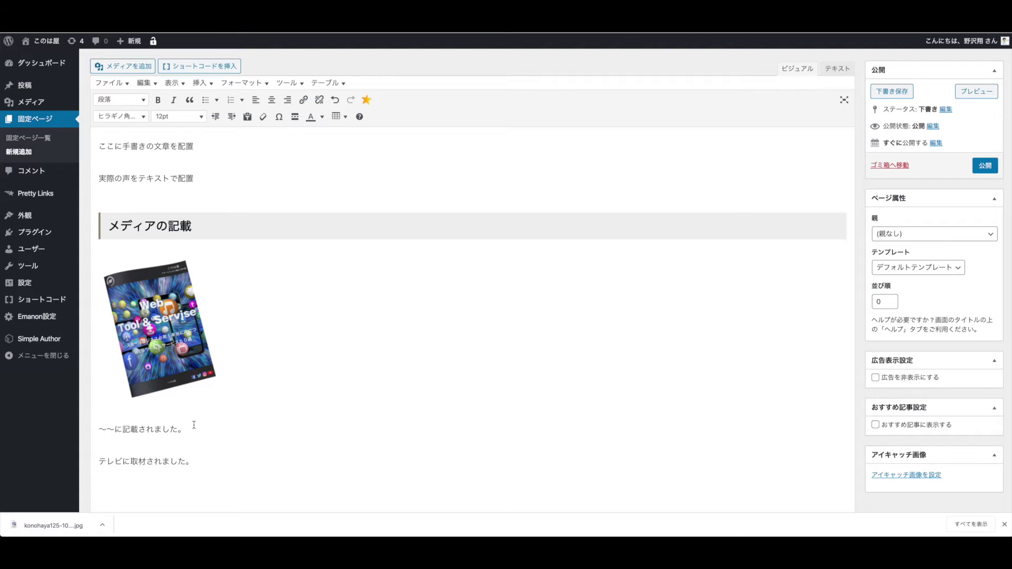
# - Publish the お客様の声 page
pyautogui.scroll(5, 271, 411)
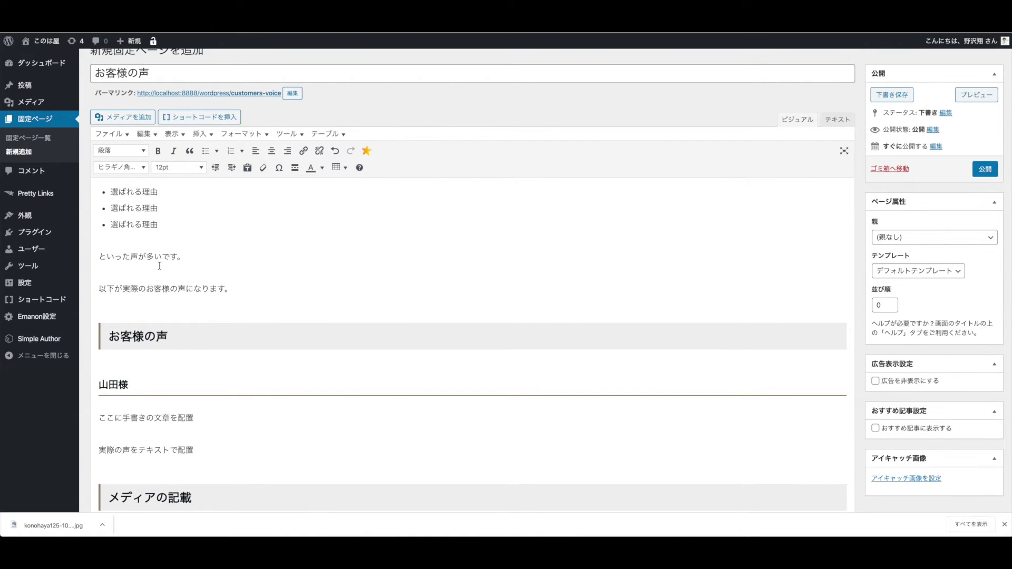
pyautogui.scroll(1, 162, 259)
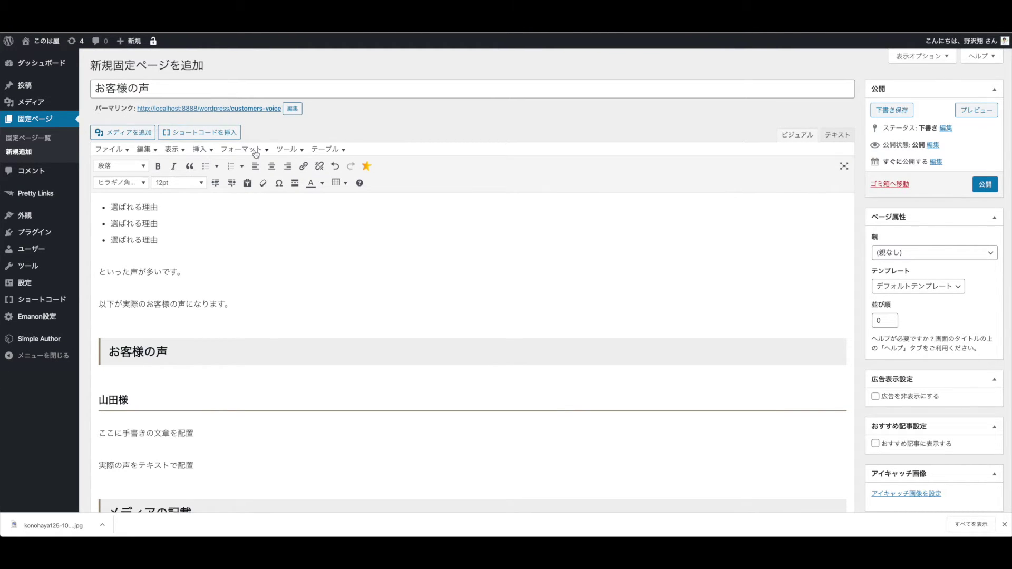
pyautogui.click(986, 185)
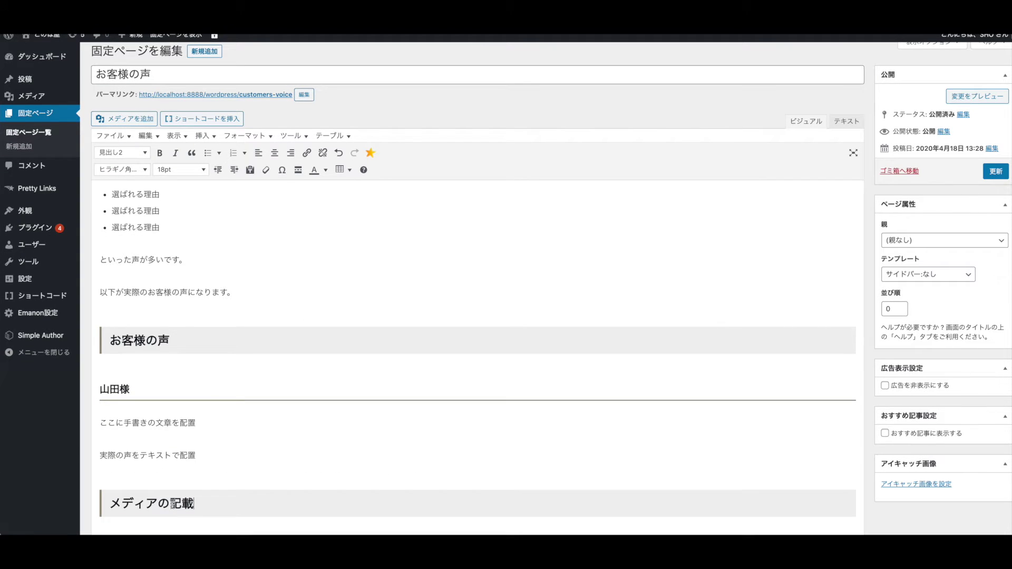
# - Change 記載 to 掲載 in the heading so that it reads メディアの掲載
pyautogui.moveTo(171, 503); pyautogui.dragTo(192, 503)
pyautogui.write('掲載')
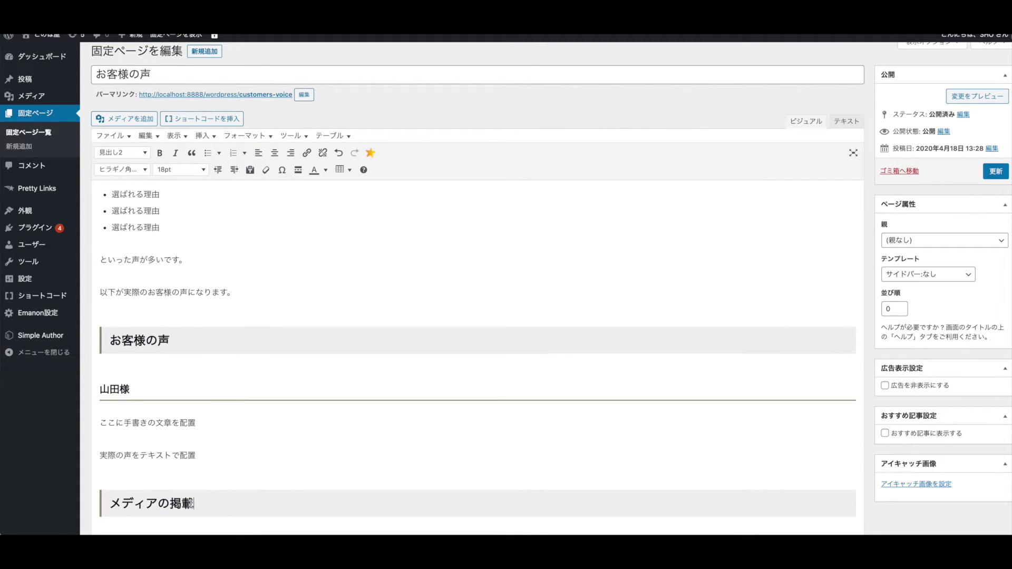
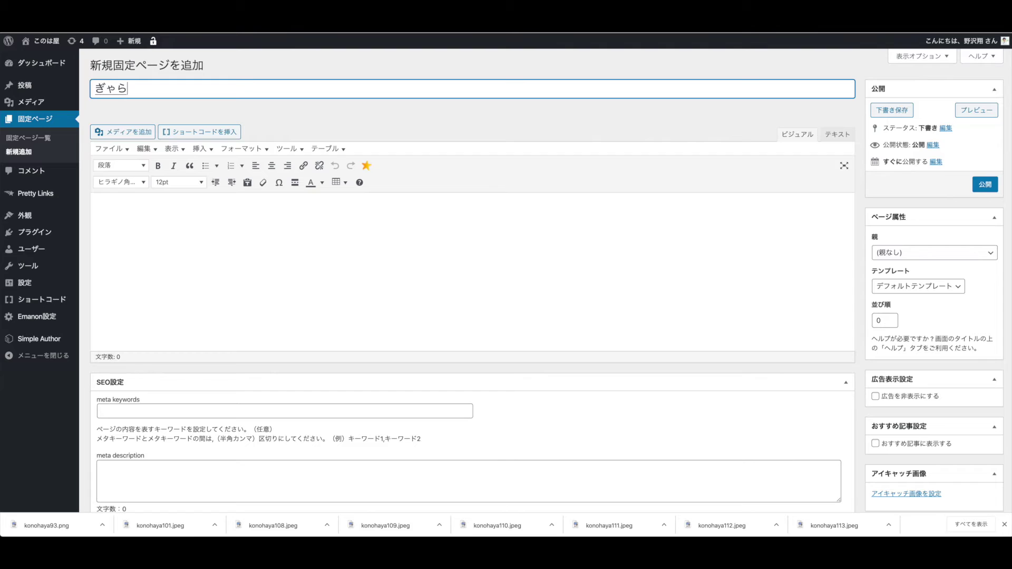
# - Title the new page ギャラリー and set its permalink slug to photo
pyautogui.press('space')
pyautogui.click(326, 125)
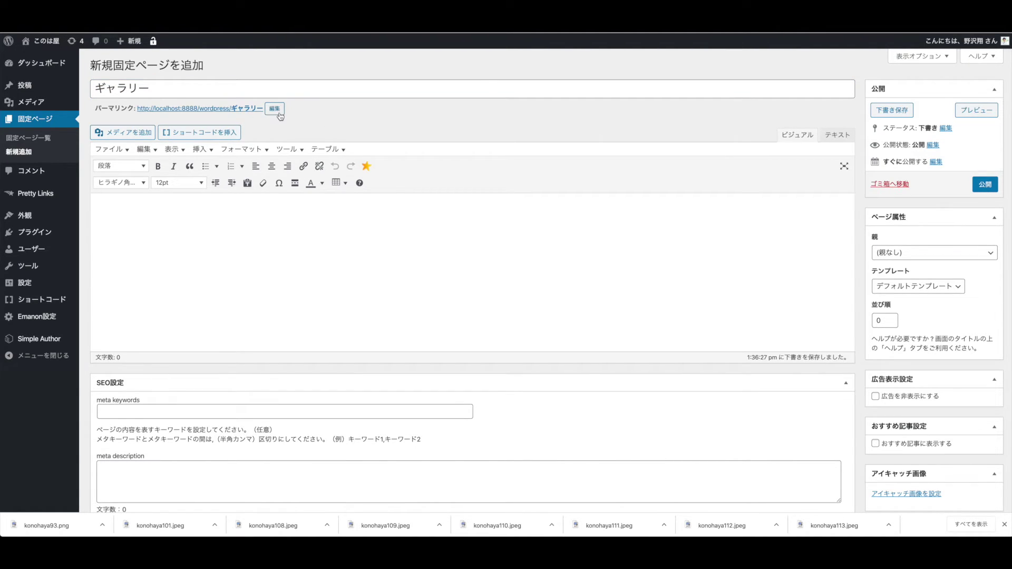
pyautogui.click(279, 113)
pyautogui.doubleClick(256, 110)
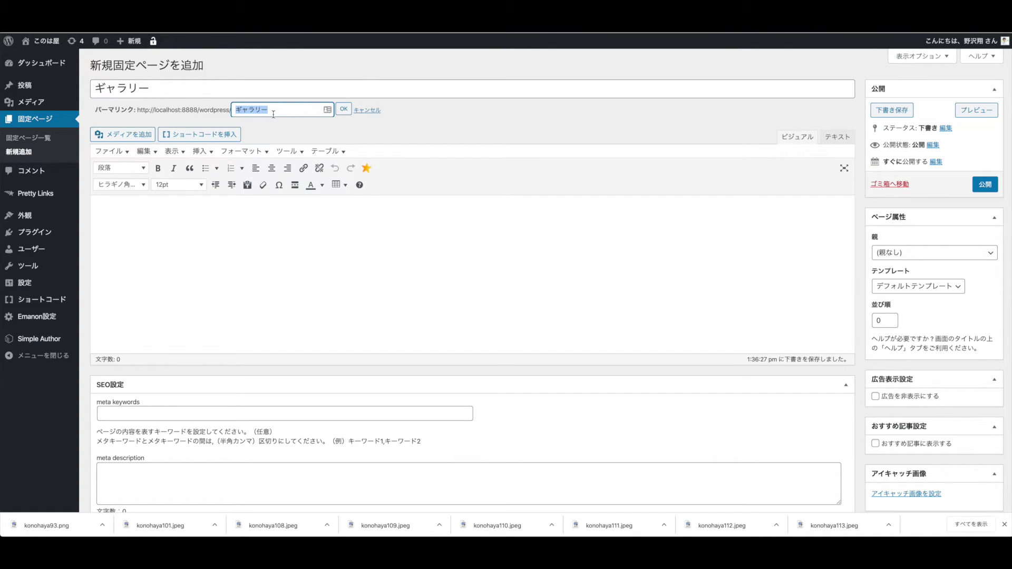
pyautogui.press('super+shift+v')
pyautogui.moveTo(337, 128)
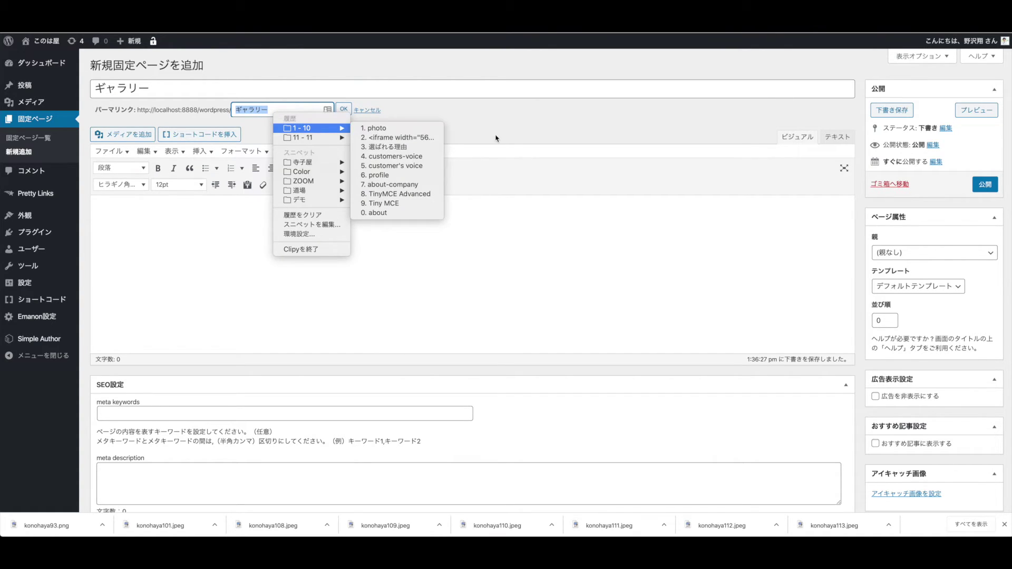
pyautogui.click(377, 128)
pyautogui.click(344, 109)
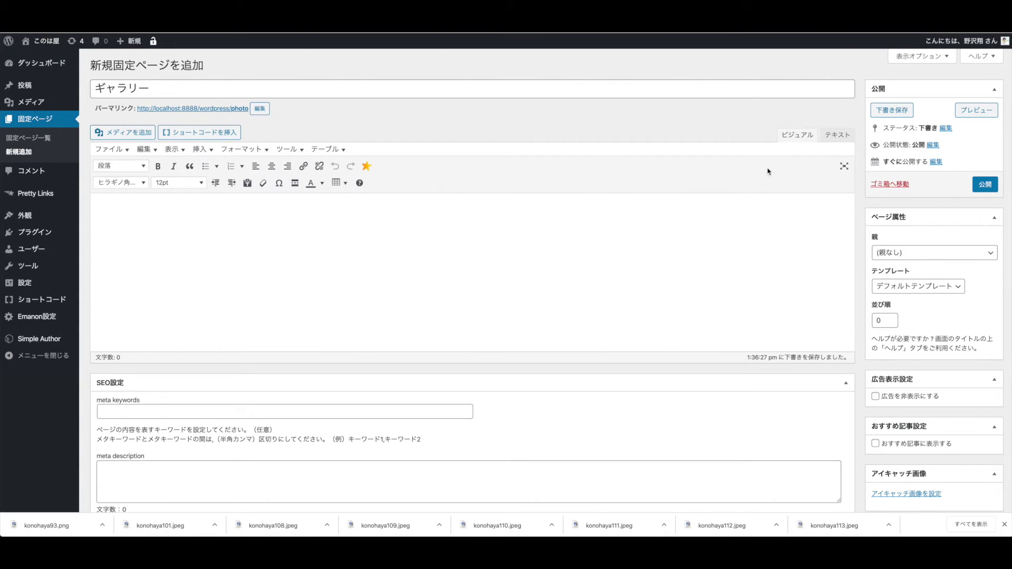
pyautogui.click(95, 217)
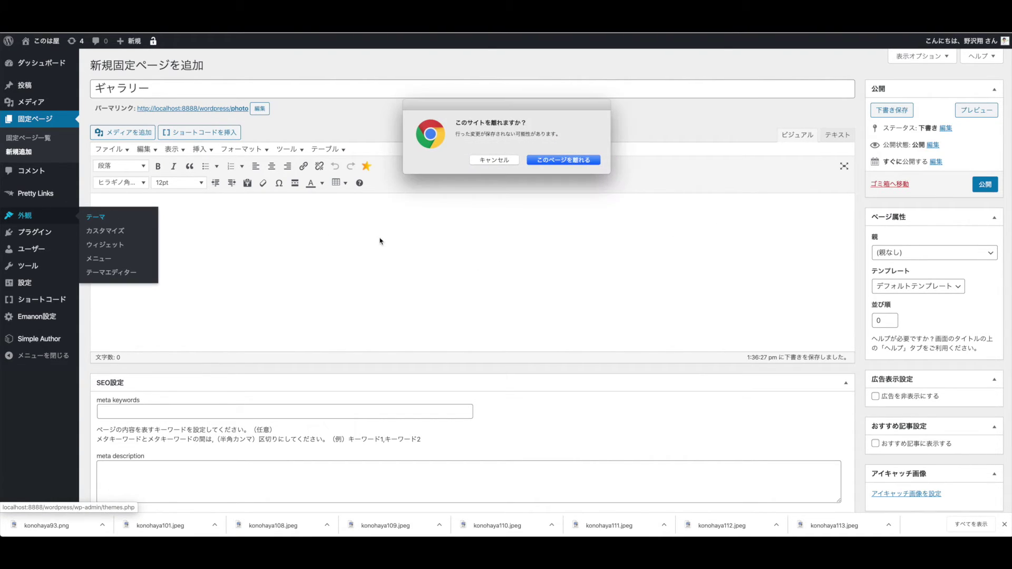
pyautogui.click(495, 162)
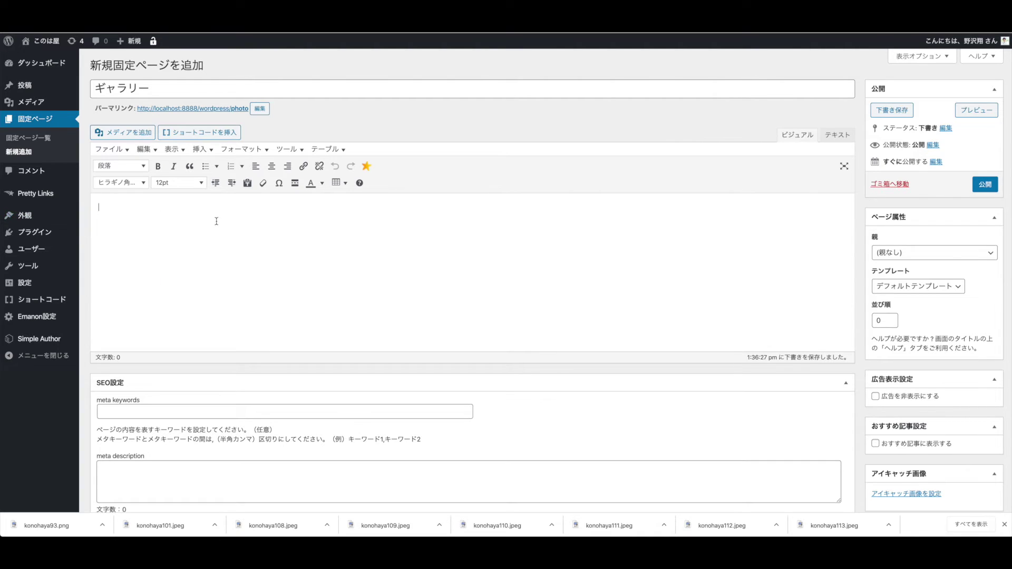
# - Upload all images from the 画像 folder in ダウンロード to the media library
pyautogui.click(123, 137)
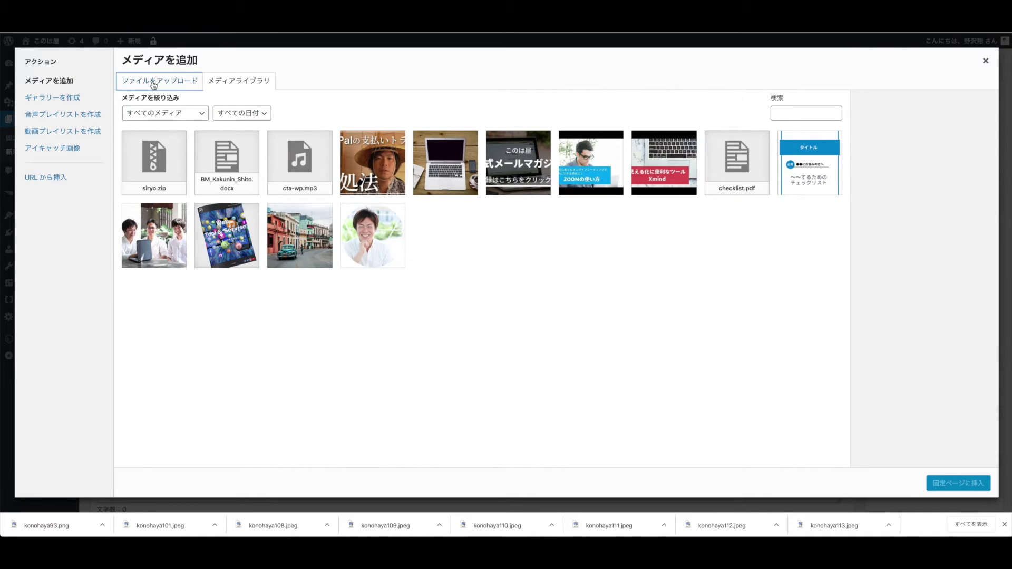
pyautogui.click(153, 81)
pyautogui.click(538, 258)
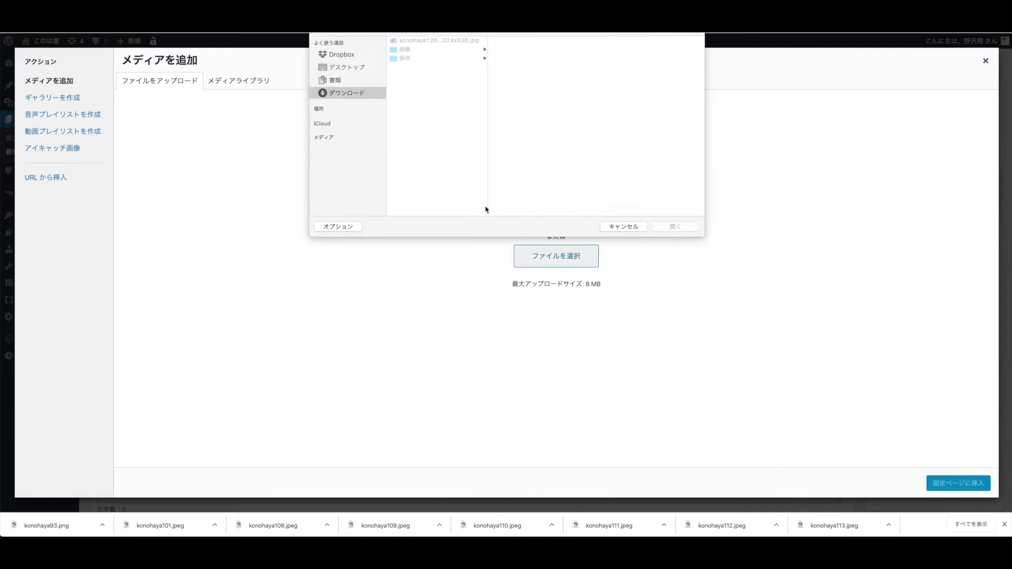
pyautogui.click(419, 50)
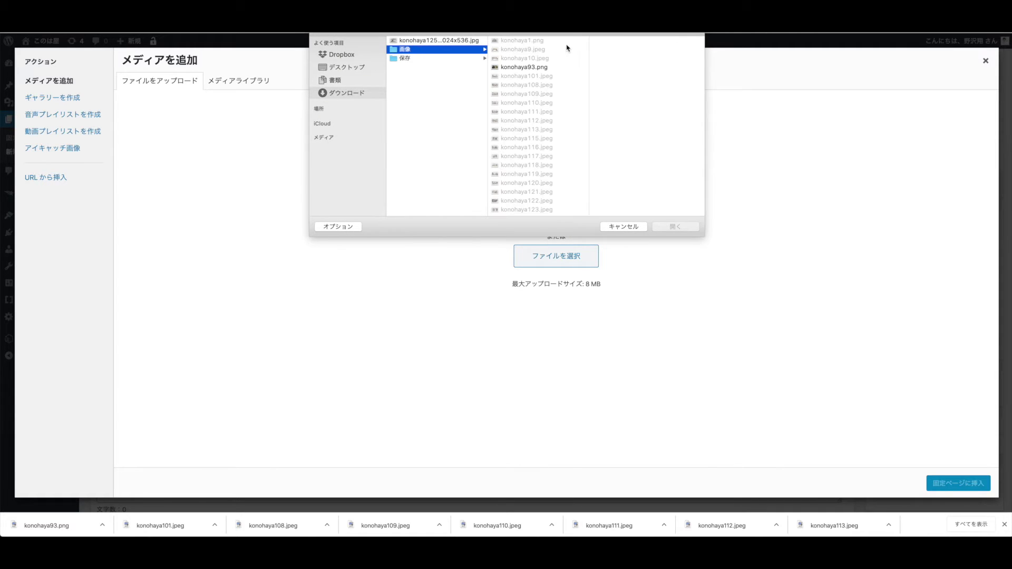
pyautogui.scroll(-5, 529, 125)
pyautogui.scroll(5, 525, 129)
pyautogui.click(529, 40)
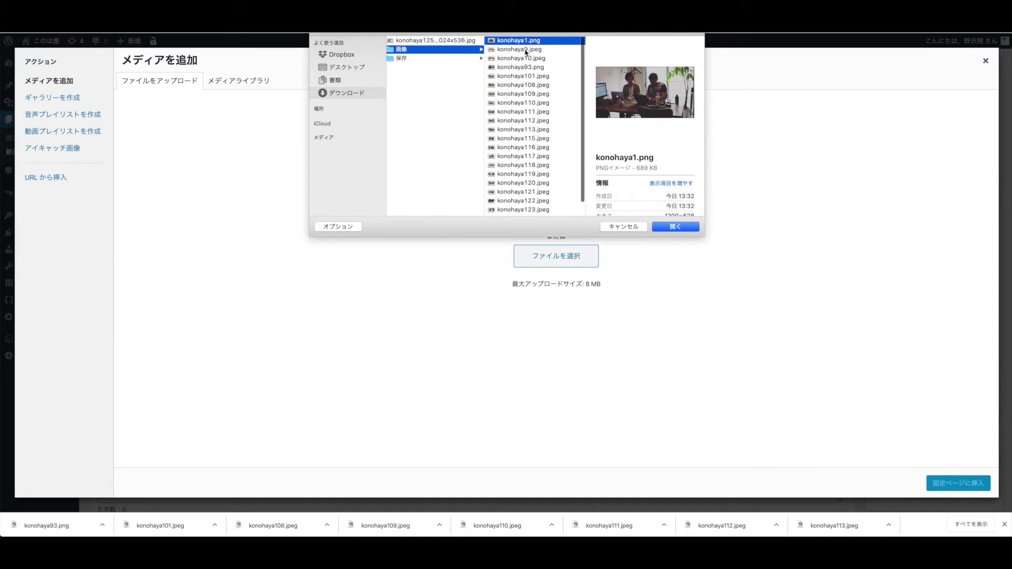
pyautogui.click(526, 49)
pyautogui.click(522, 67)
pyautogui.click(519, 59)
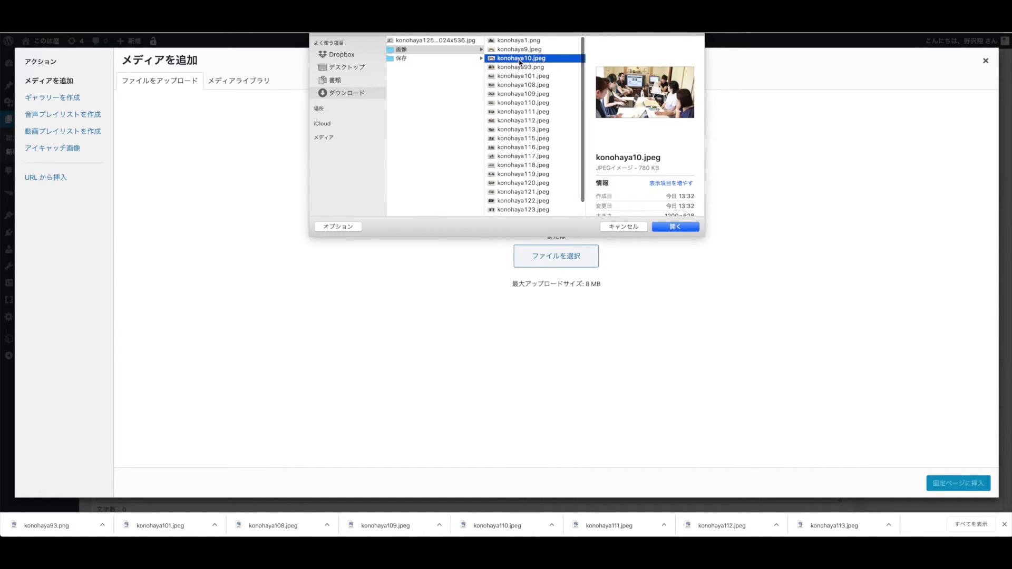
pyautogui.press('super+a')
pyautogui.click(675, 227)
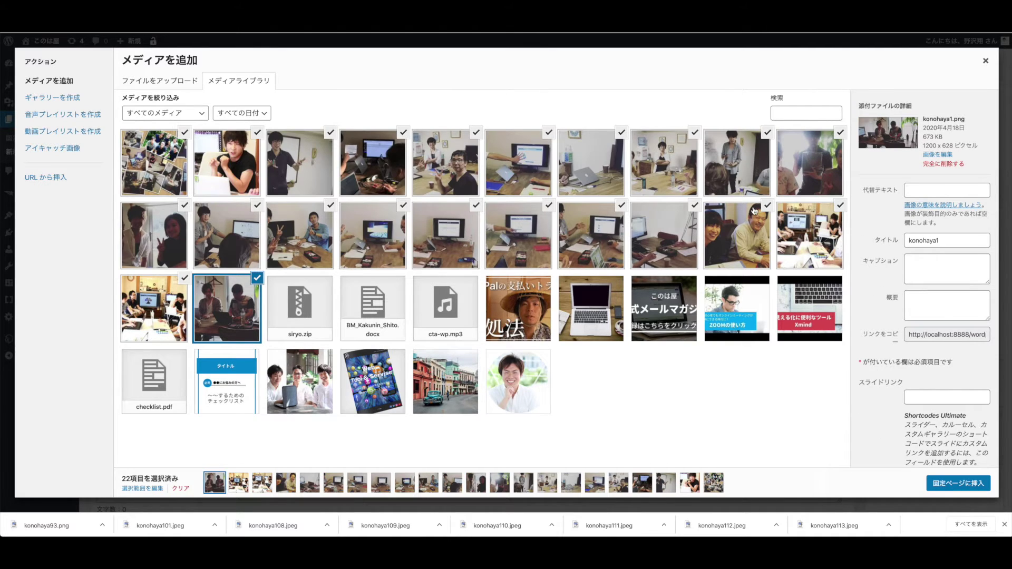
# - Create a gallery from the 22 selected images and insert it into the ギャラリー page with the default settings
pyautogui.click(50, 97)
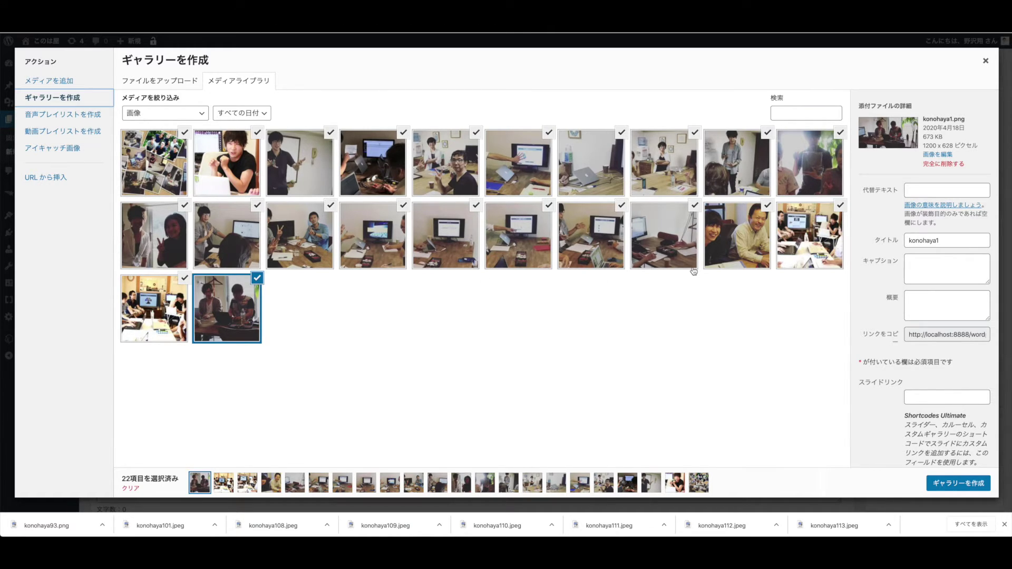
pyautogui.scroll(-1, 975, 454)
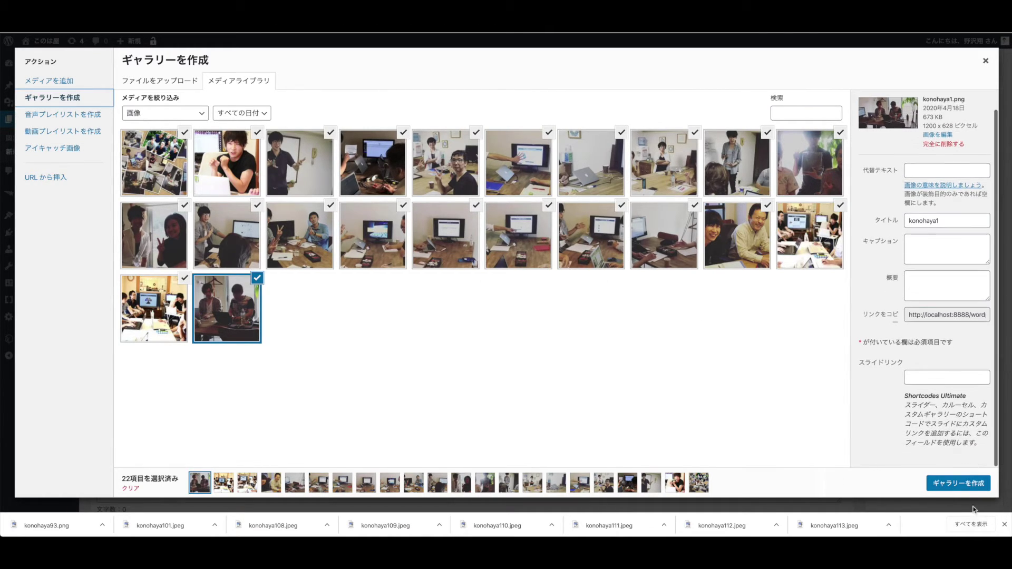
pyautogui.click(964, 487)
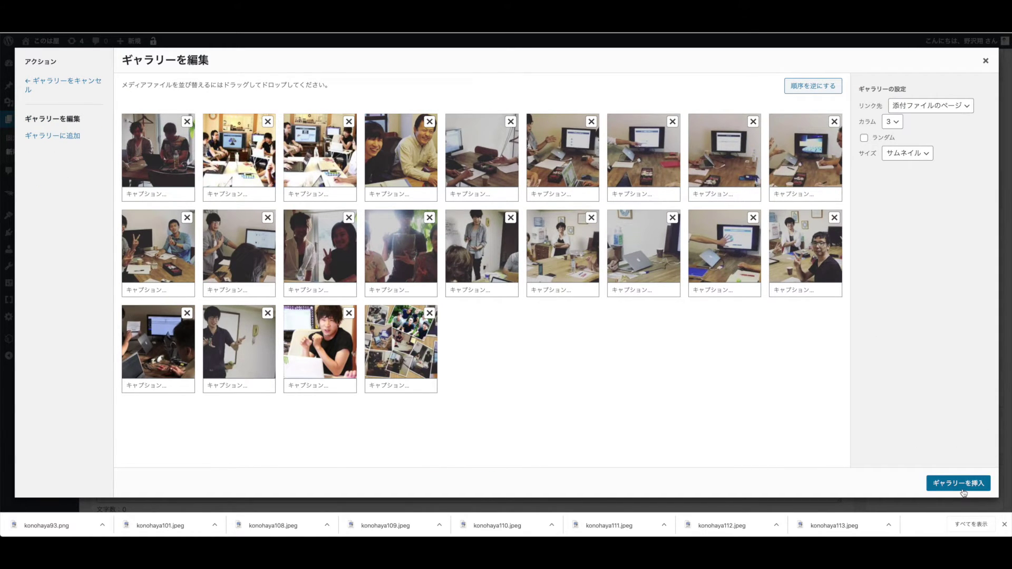
pyautogui.click(959, 484)
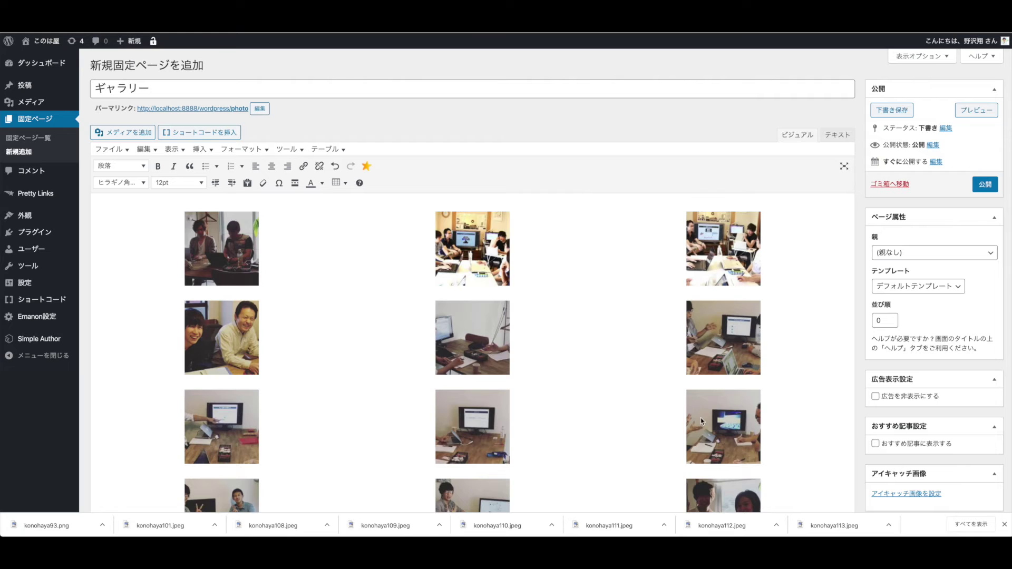
# - Check the inserted thumbnail gallery and remove it from the page body
pyautogui.click(359, 278)
pyautogui.scroll(-5, 549, 293)
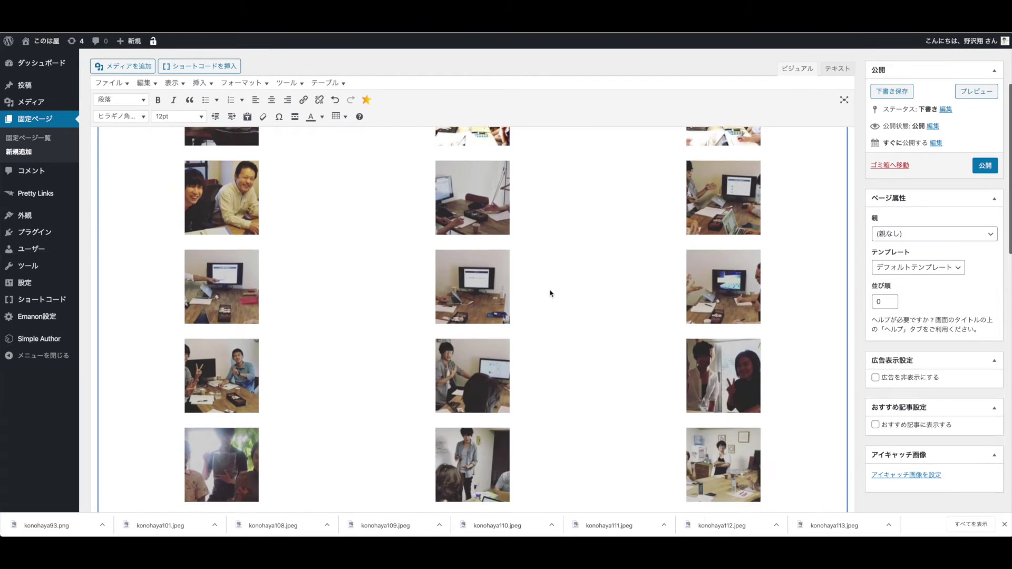
pyautogui.scroll(6, 549, 293)
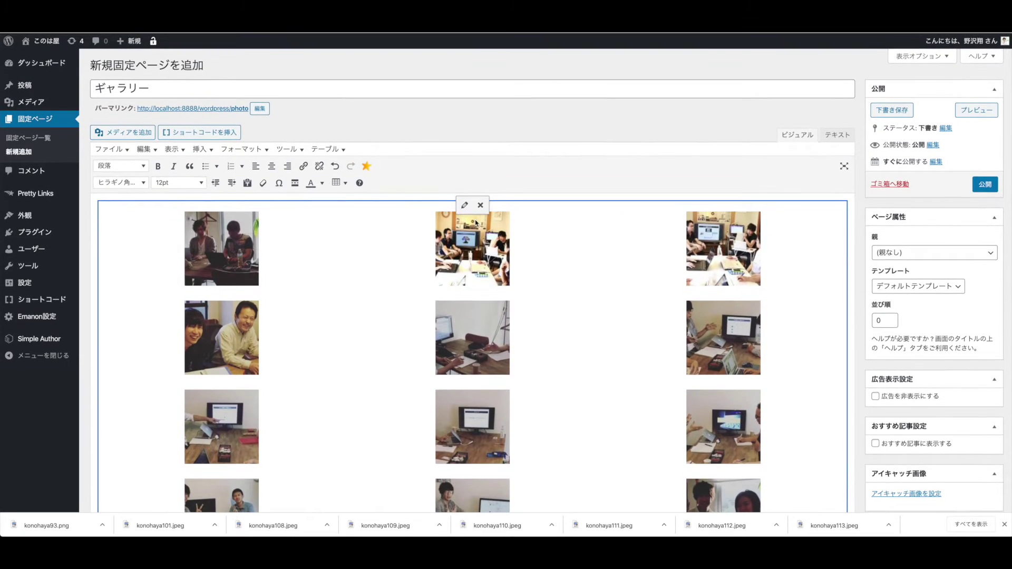
pyautogui.click(480, 205)
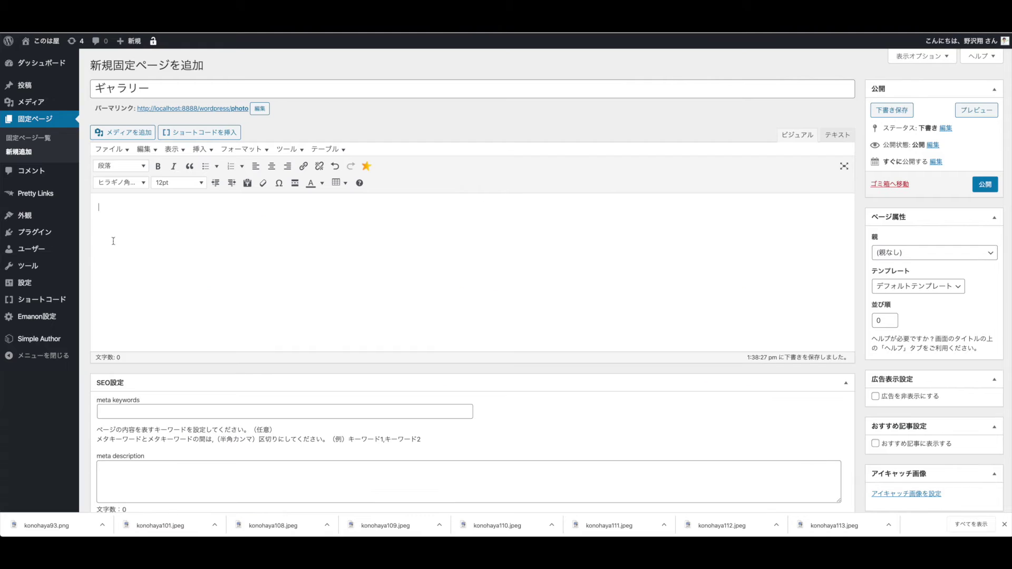
# - Start a new gallery from the media library with konohaya1.png and konohaya9.jpeg selected
pyautogui.click(120, 136)
pyautogui.click(65, 81)
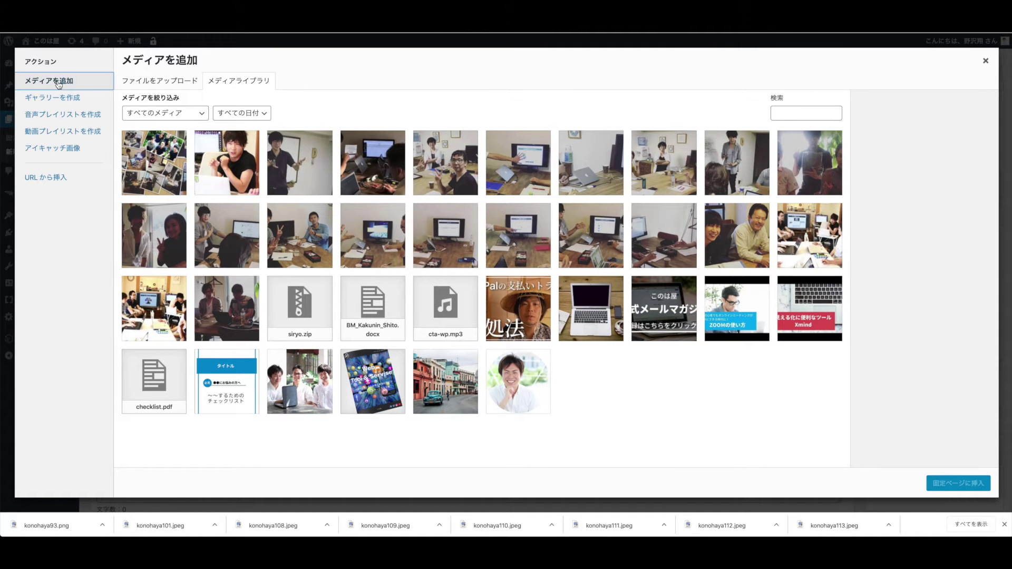
pyautogui.click(211, 300)
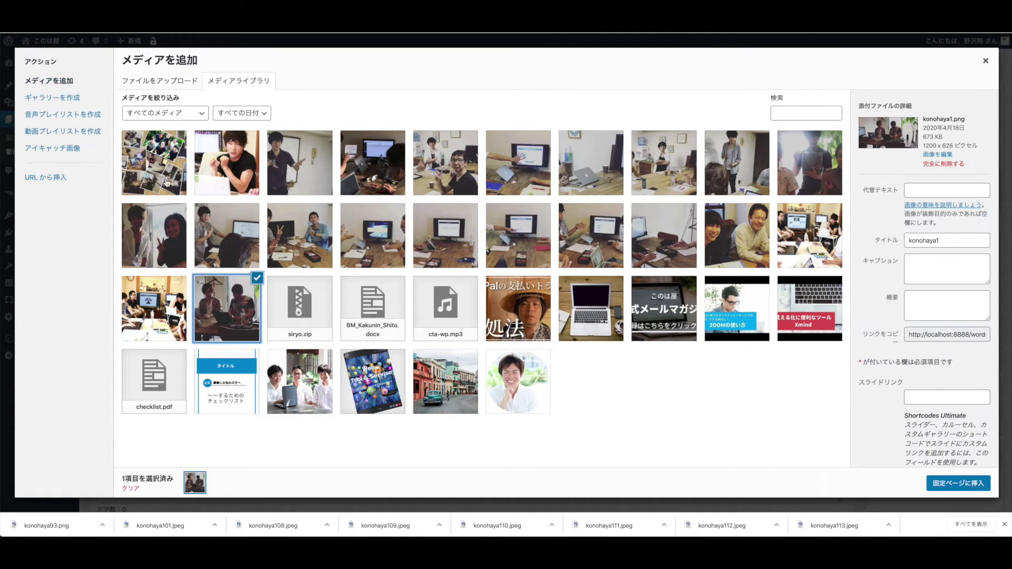
pyautogui.click(153, 286)
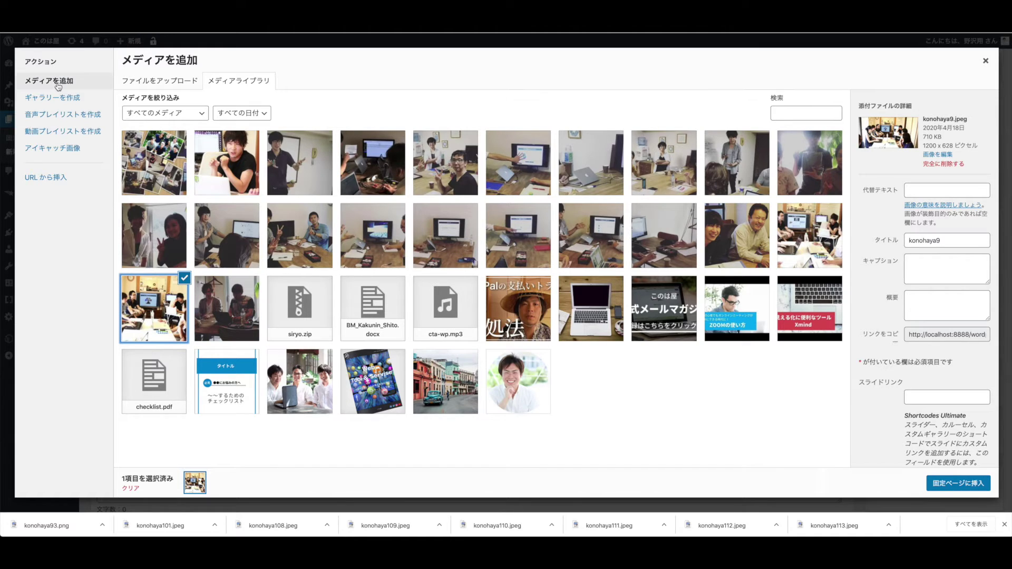
pyautogui.click(208, 307)
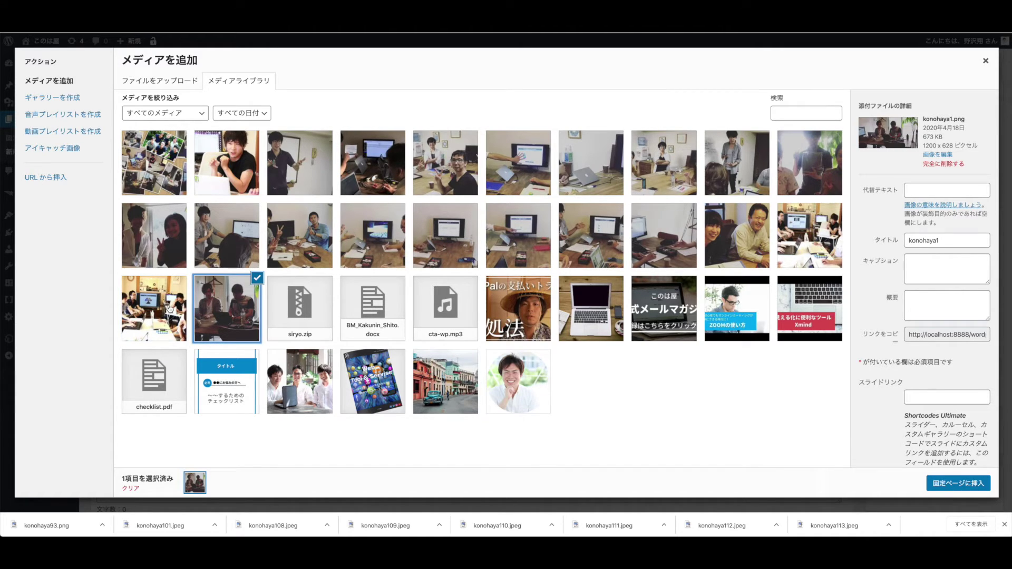
pyautogui.keyDown('shift'); pyautogui.click(150, 306); pyautogui.keyUp('shift')
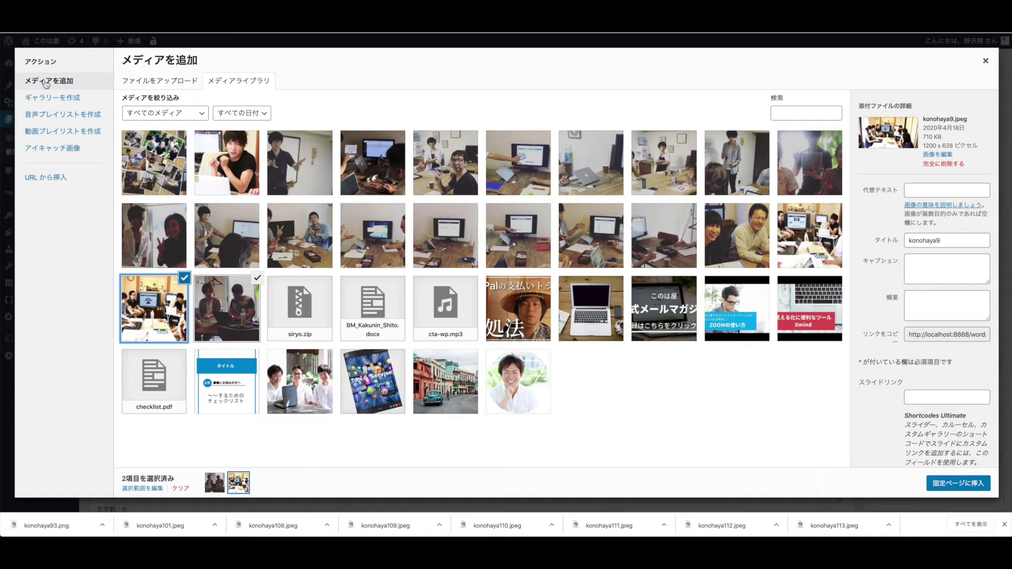
pyautogui.click(48, 98)
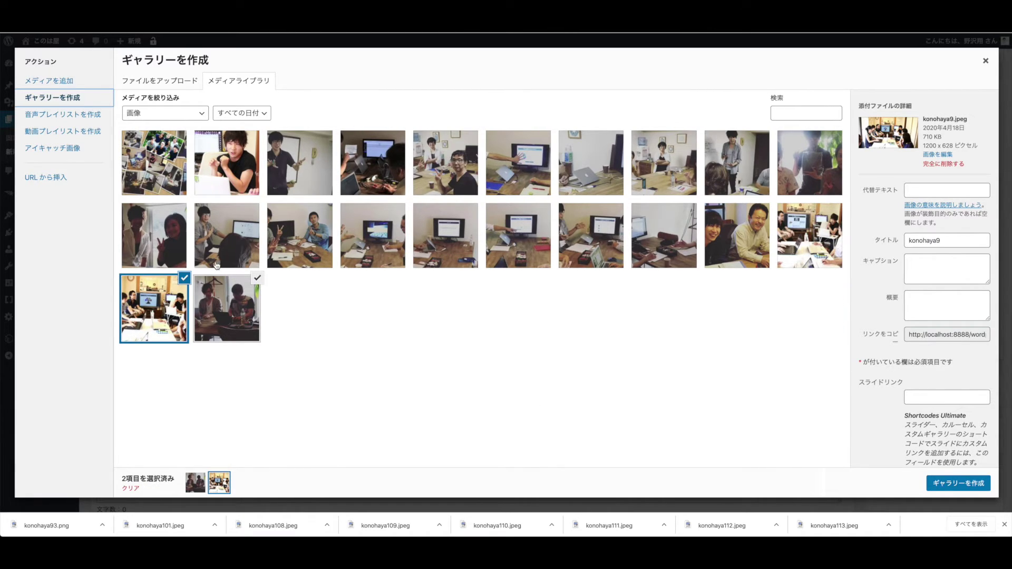
# - Add the remaining 20 uploaded konohaya images to the selection and create the gallery from them
pyautogui.click(801, 243)
pyautogui.click(745, 242)
pyautogui.click(671, 241)
pyautogui.click(583, 240)
pyautogui.click(535, 240)
pyautogui.click(401, 228)
pyautogui.click(445, 232)
pyautogui.click(306, 236)
pyautogui.click(227, 237)
pyautogui.click(183, 240)
pyautogui.click(158, 169)
pyautogui.click(232, 169)
pyautogui.click(308, 169)
pyautogui.click(378, 169)
pyautogui.click(464, 170)
pyautogui.click(518, 172)
pyautogui.click(563, 172)
pyautogui.click(649, 174)
pyautogui.click(741, 175)
pyautogui.click(818, 174)
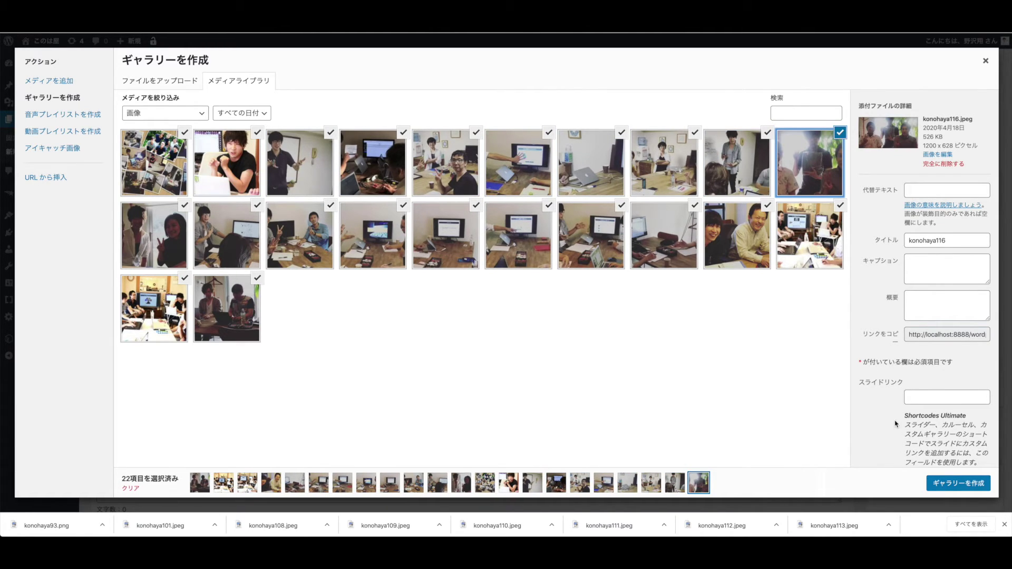
pyautogui.scroll(-1, 894, 424)
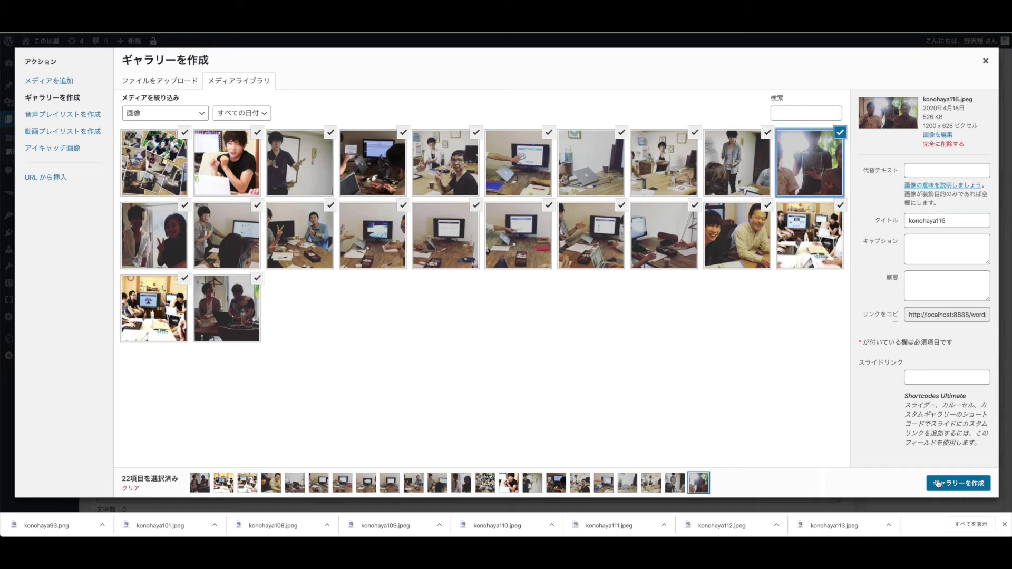
pyautogui.click(937, 483)
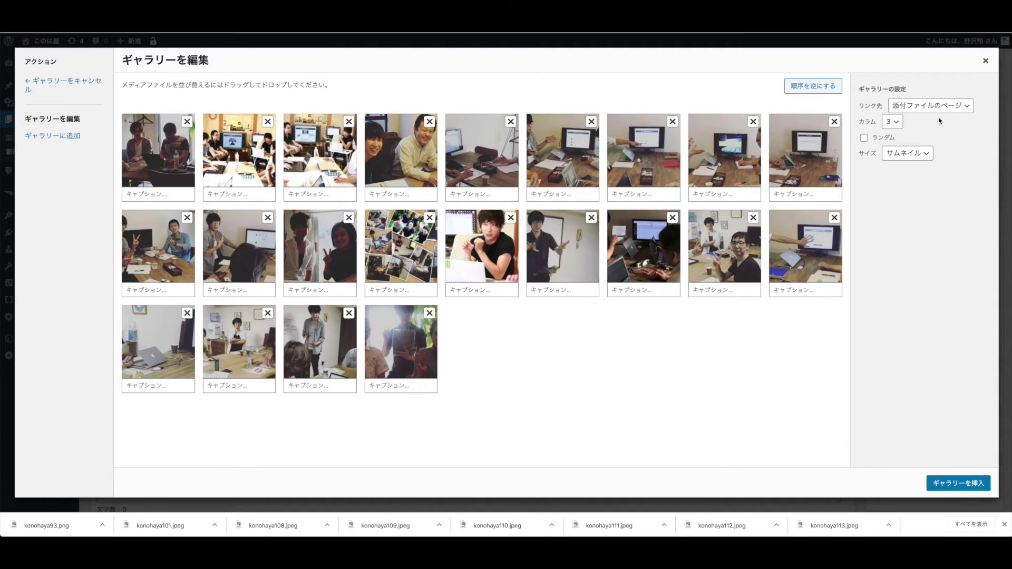
# - Set the gallery's image size to 中, keep 3 columns and the 添付ファイルのページ link target, and insert it into the page
pyautogui.click(939, 105)
pyautogui.click(927, 105)
pyautogui.click(890, 120)
pyautogui.click(943, 152)
pyautogui.click(929, 155)
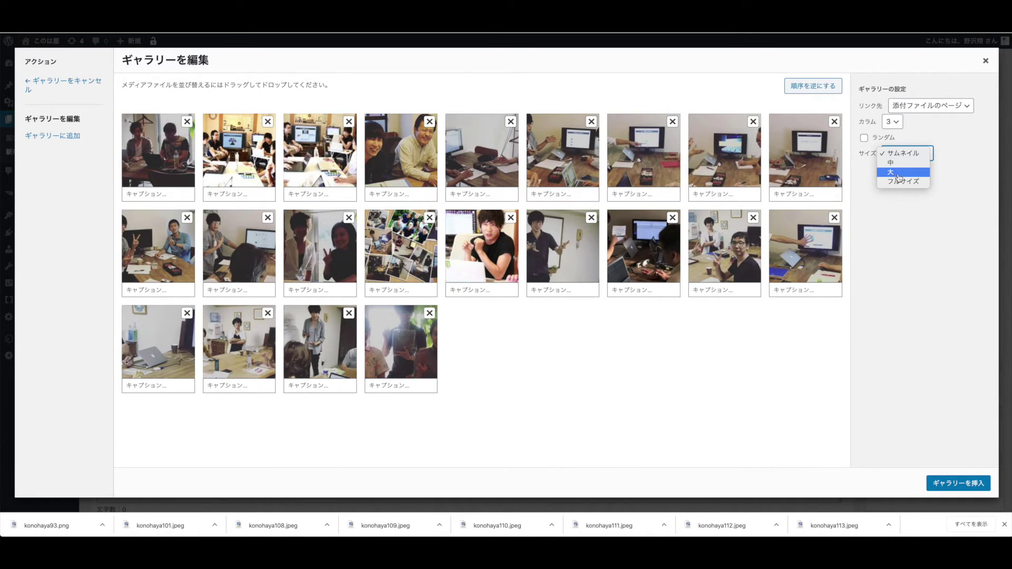
pyautogui.click(894, 163)
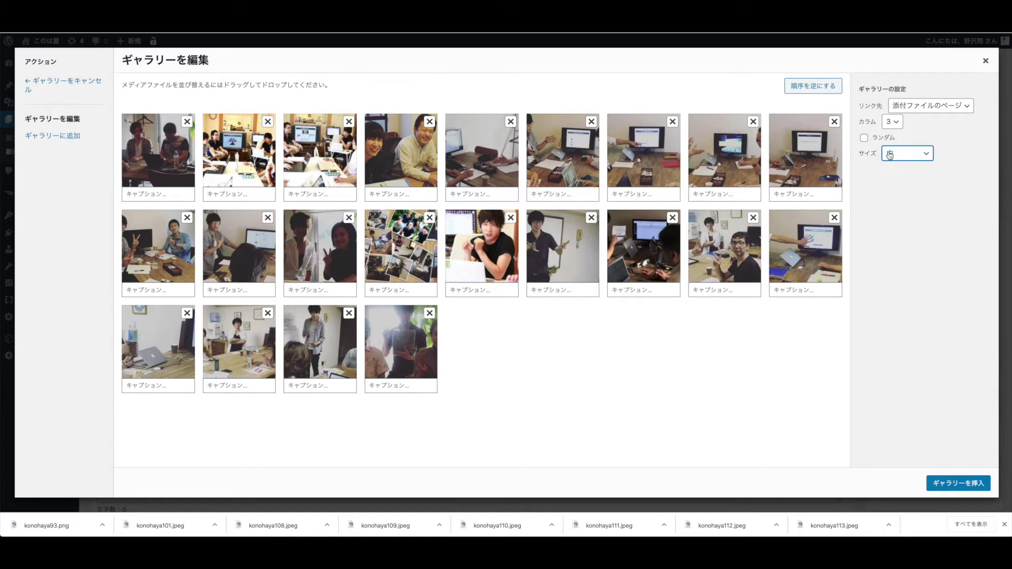
pyautogui.click(891, 122)
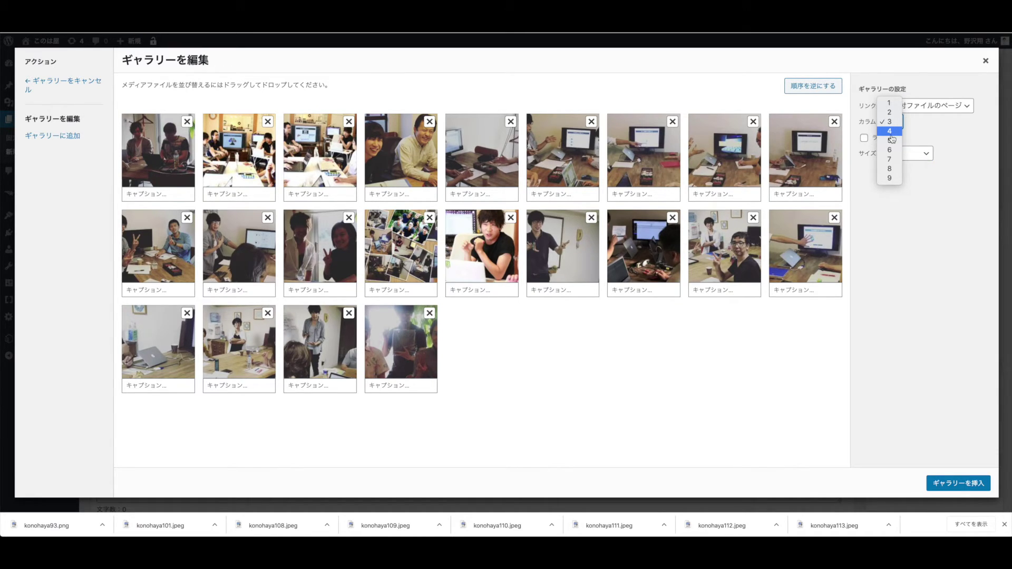
pyautogui.click(891, 132)
pyautogui.click(914, 109)
pyautogui.click(862, 94)
pyautogui.click(895, 123)
pyautogui.click(894, 113)
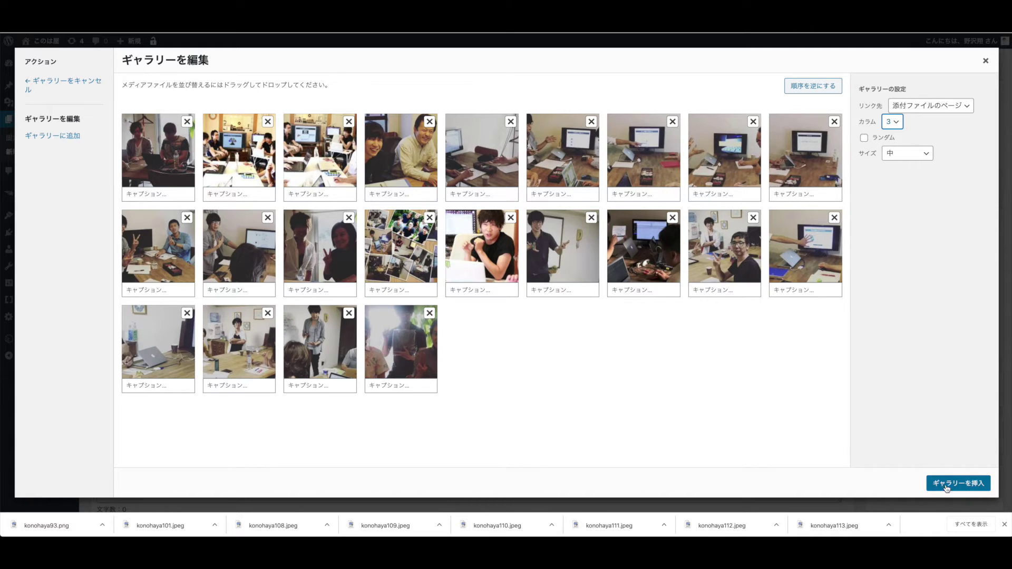
pyautogui.click(947, 484)
# - Edit the inserted gallery to use 4 columns and update it
pyautogui.scroll(-3, 509, 375)
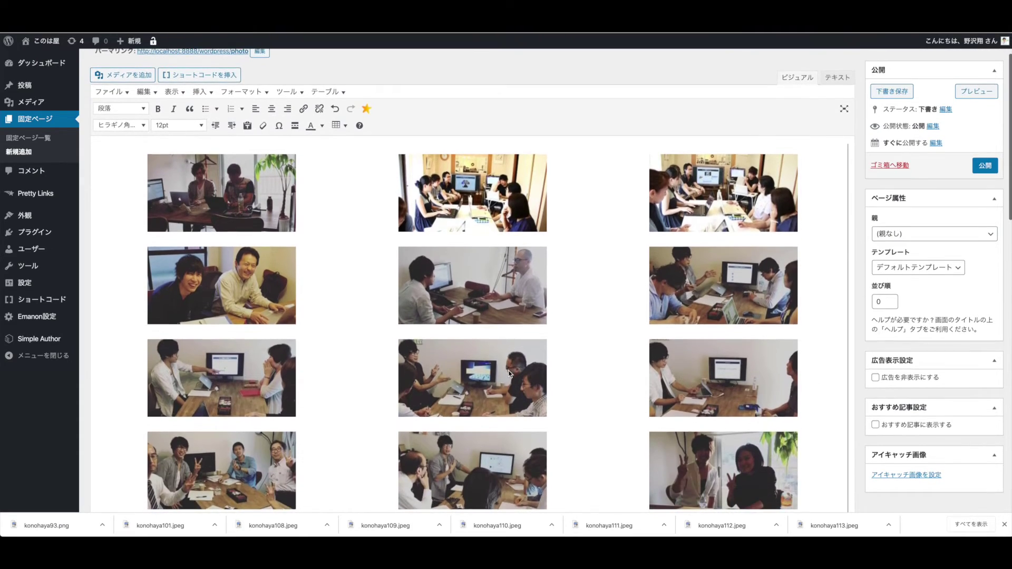
pyautogui.scroll(-3, 510, 374)
pyautogui.scroll(5, 509, 374)
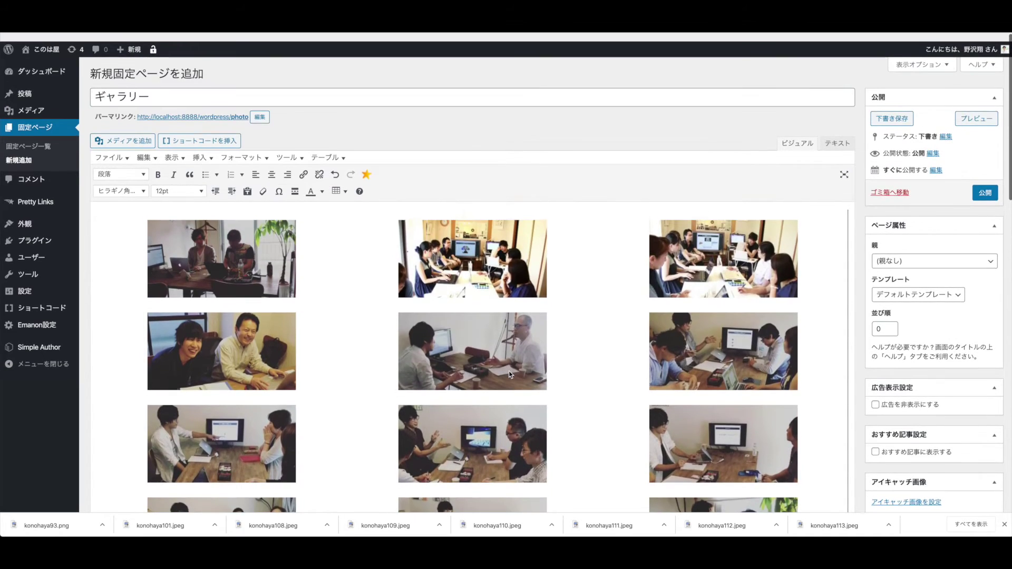
pyautogui.click(460, 258)
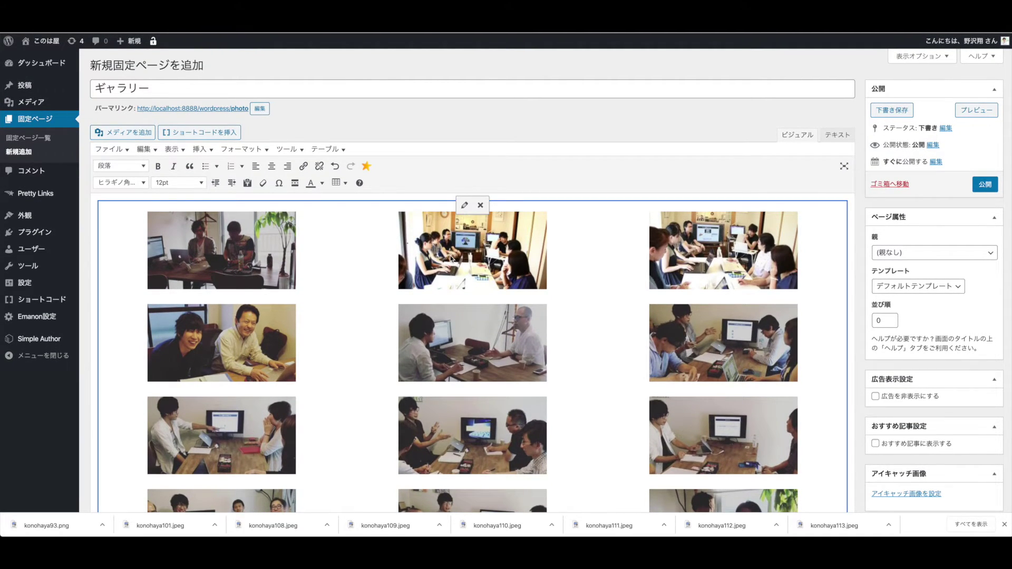
pyautogui.click(464, 205)
pyautogui.click(895, 125)
pyautogui.click(890, 135)
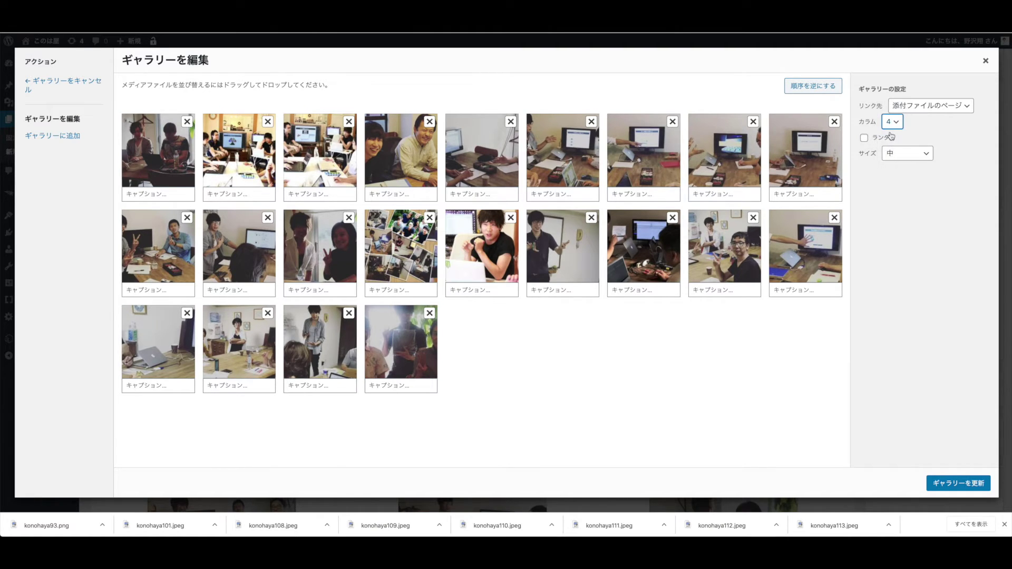
pyautogui.click(970, 488)
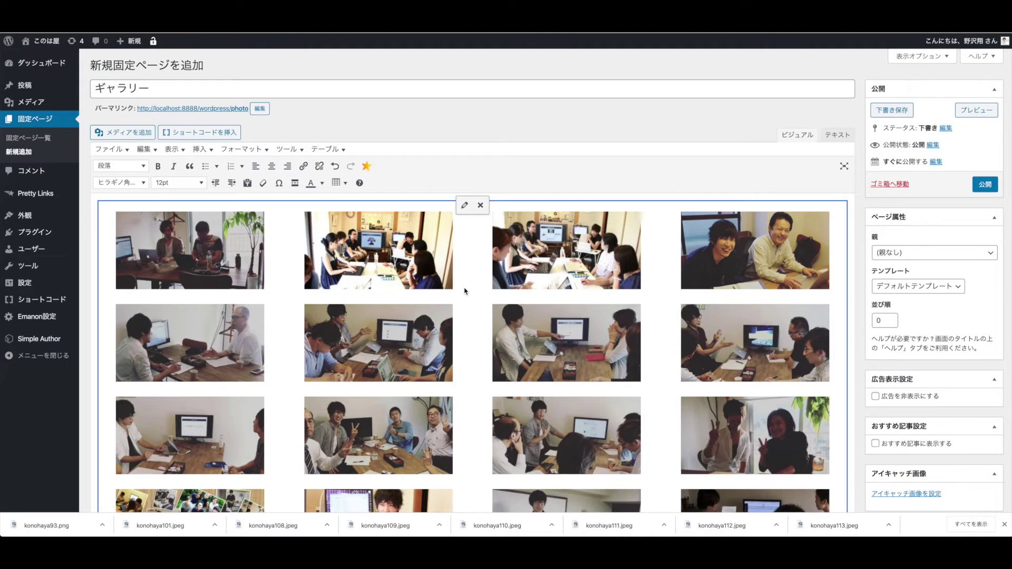
# - Look over the gallery's four-column layout and publish the ギャラリー page
pyautogui.scroll(-10, 464, 290)
pyautogui.scroll(4, 468, 293)
pyautogui.scroll(1, 470, 259)
pyautogui.scroll(5, 481, 421)
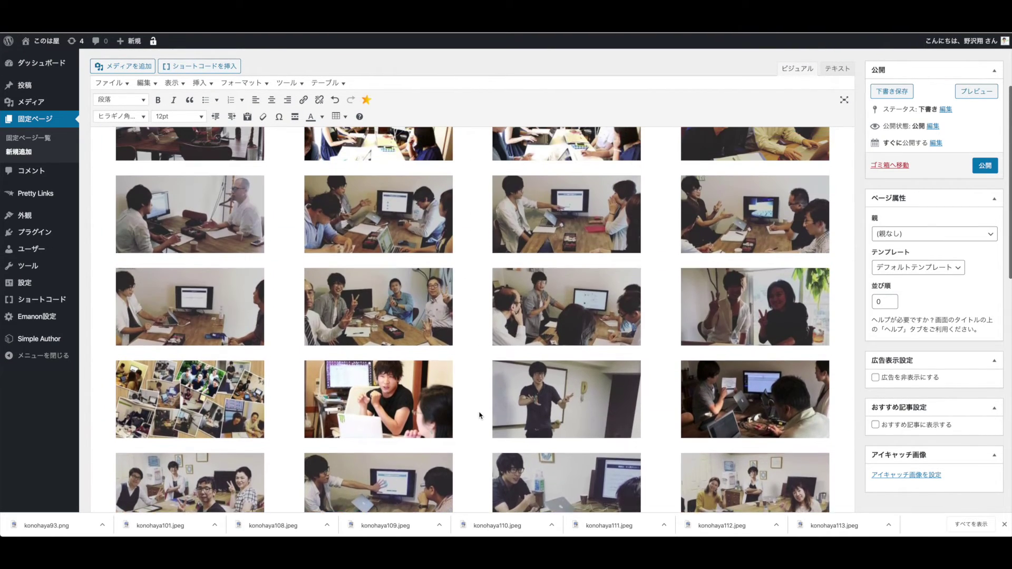
pyautogui.scroll(2, 479, 415)
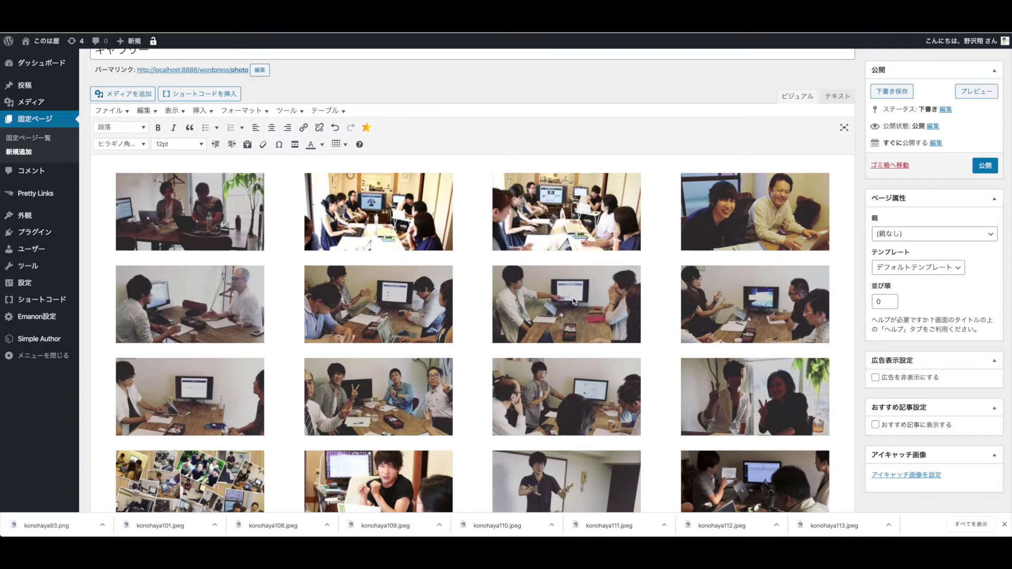
pyautogui.scroll(-3, 574, 302)
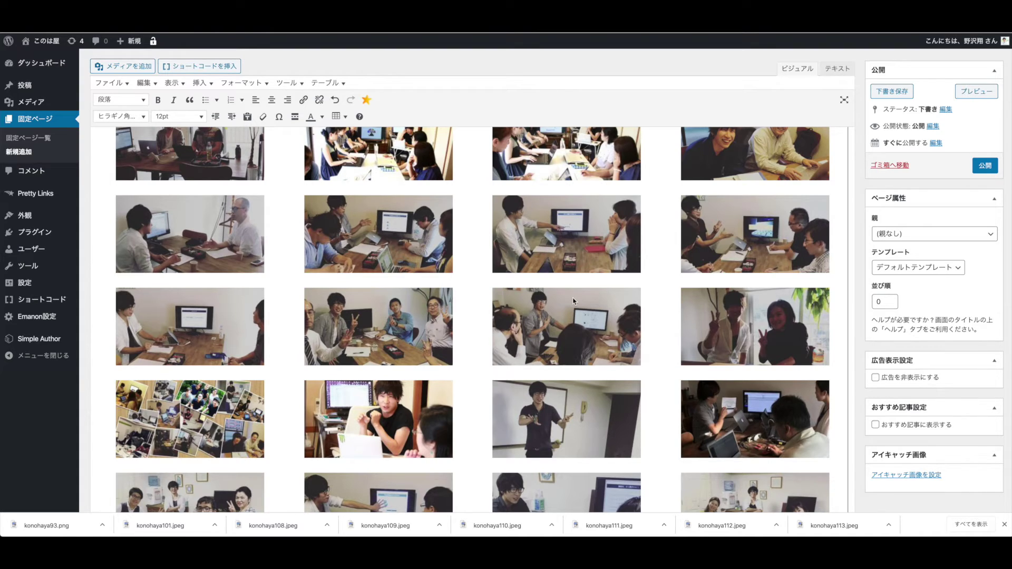
pyautogui.scroll(-3, 574, 301)
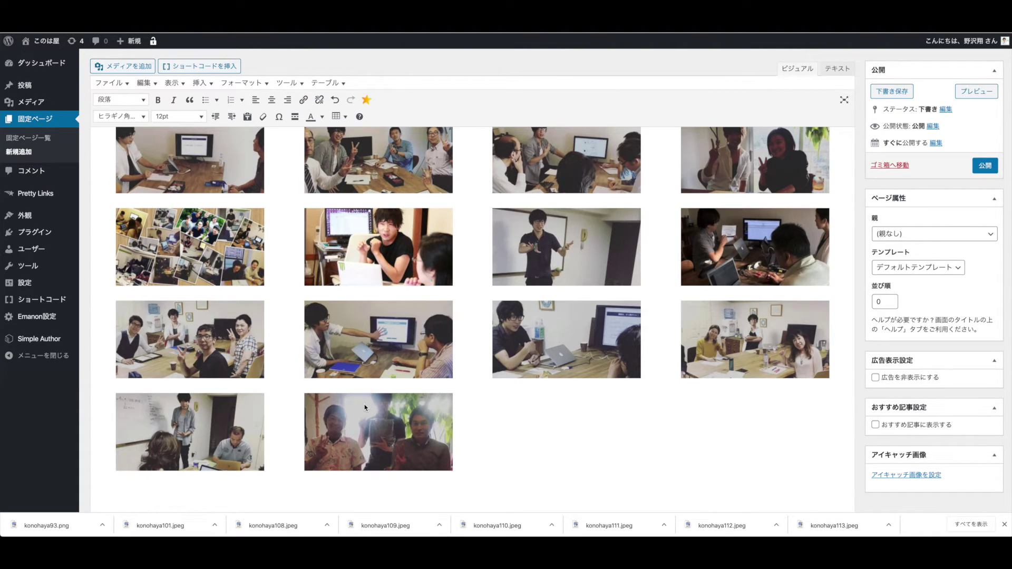
pyautogui.scroll(2, 881, 168)
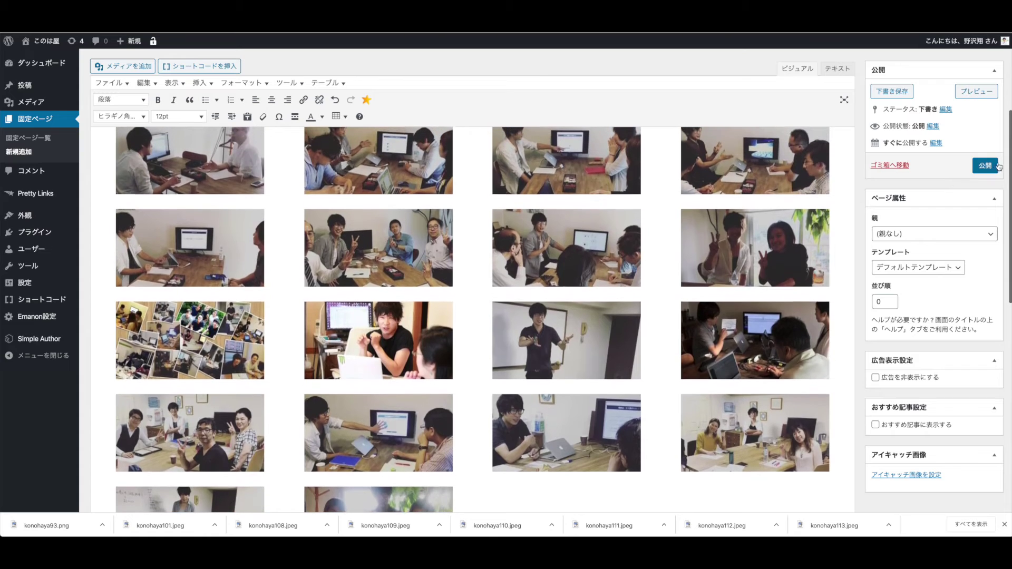
pyautogui.click(985, 166)
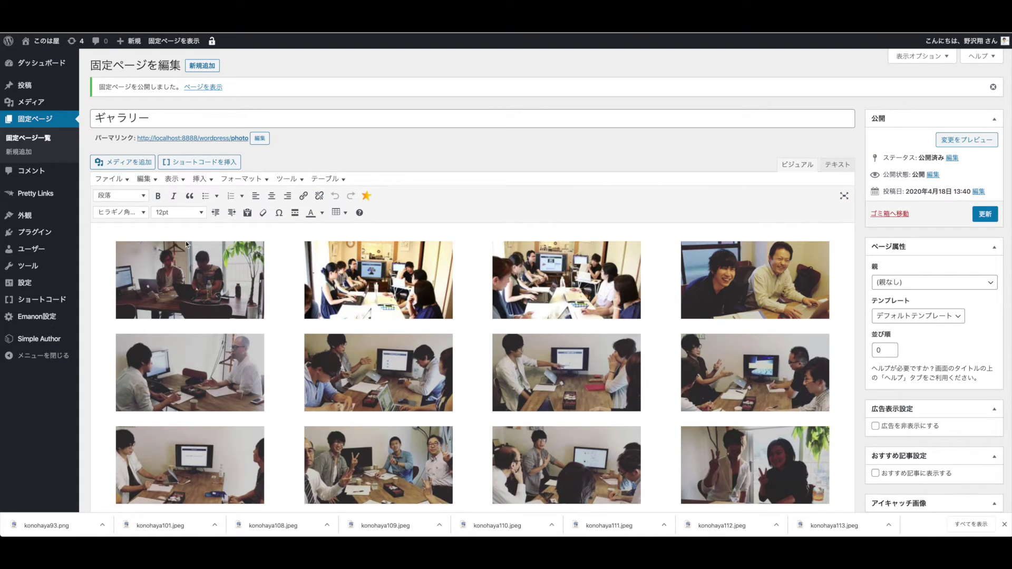
# - View the gallery creation options in the media library once more and leave without creating anything
pyautogui.click(134, 168)
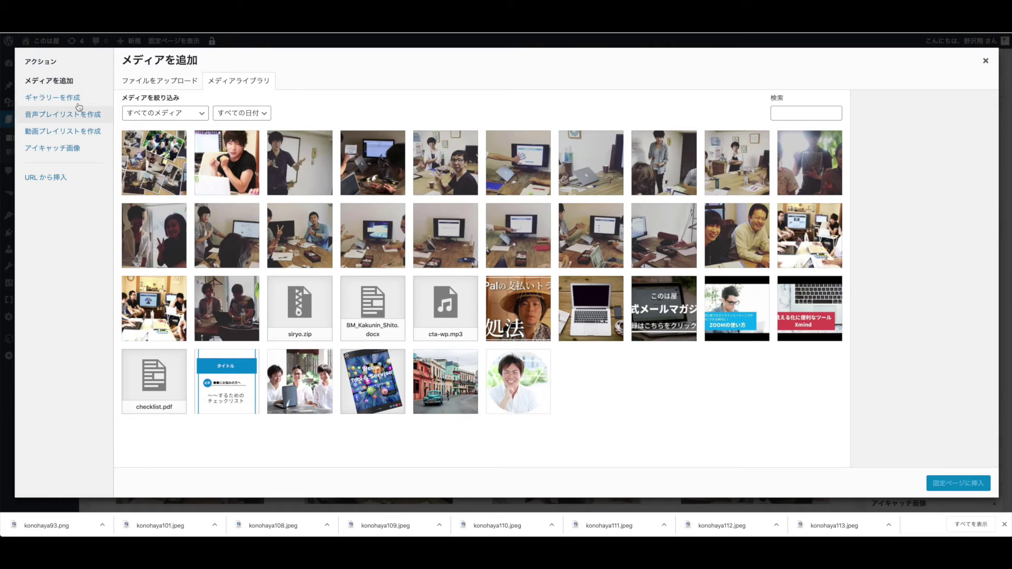
pyautogui.click(62, 98)
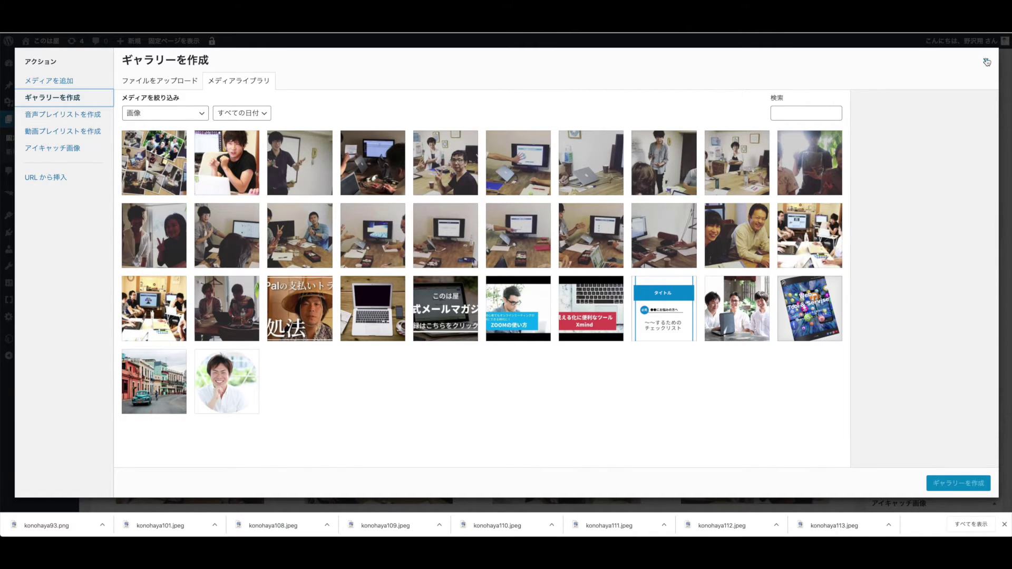
pyautogui.click(986, 62)
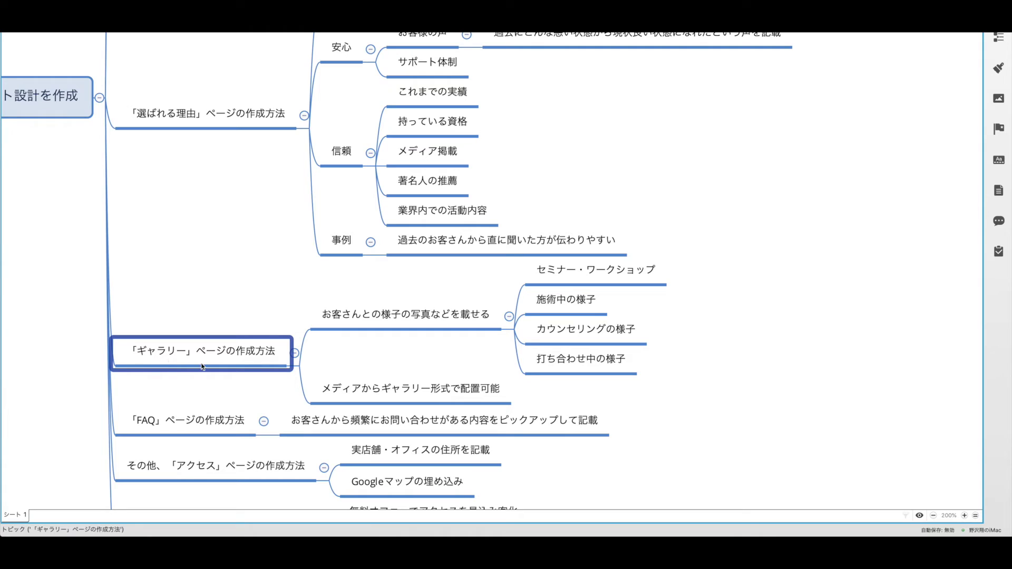
# - Switch to the site design mind map and select the 「FAQ」ページの作成方法 topic
pyautogui.click(179, 431)
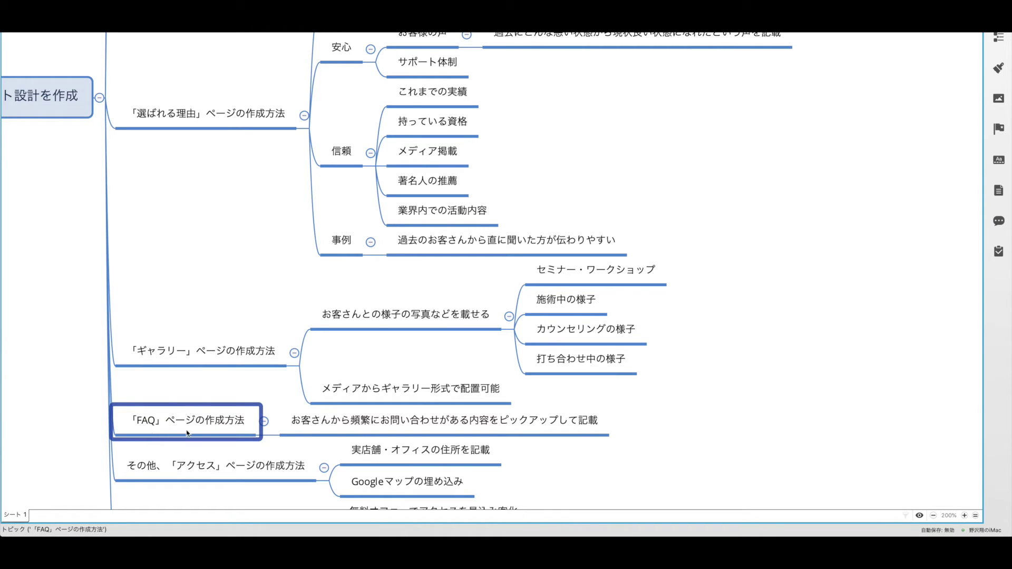
# - Review the FAQ topic's note in the mind map, and in WordPress add a new fixed page titled FAQ
pyautogui.click(328, 426)
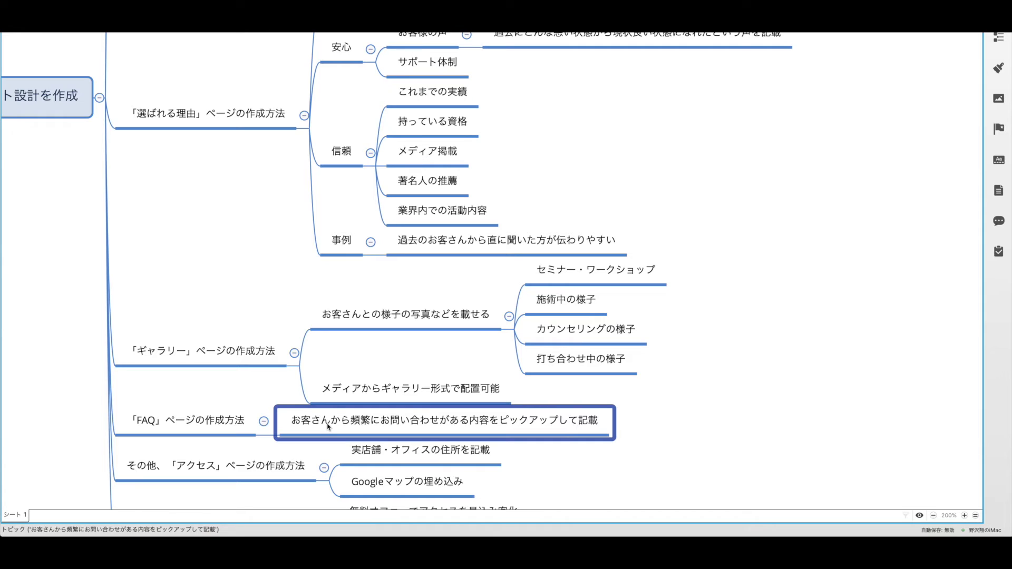
pyautogui.click(223, 424)
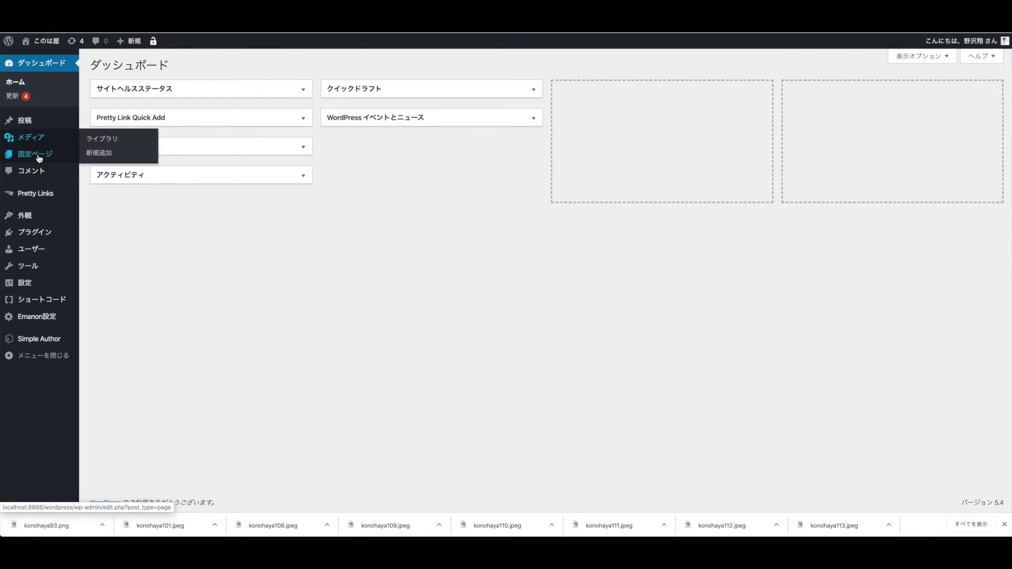
pyautogui.moveTo(31, 162)
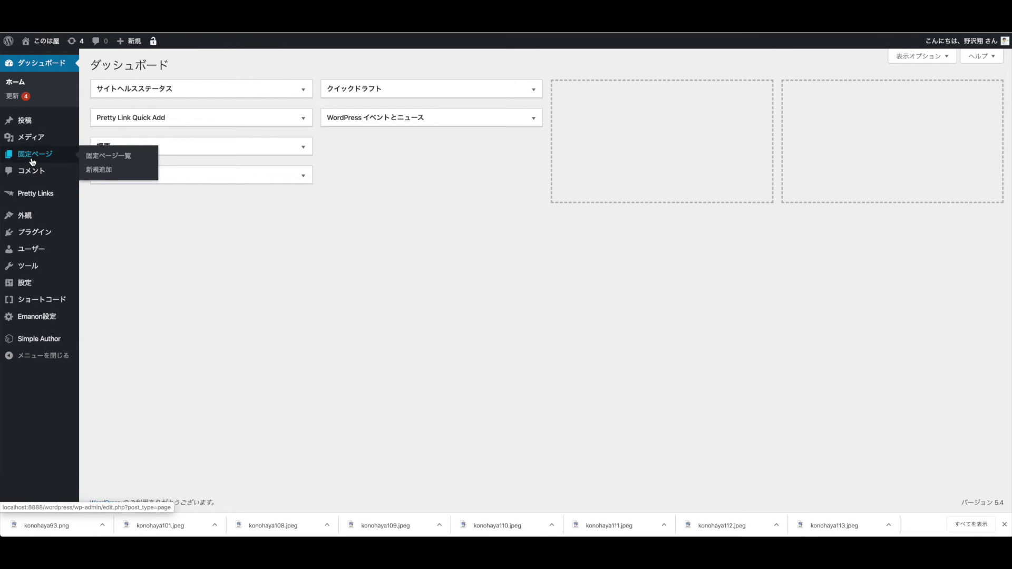
pyautogui.click(102, 174)
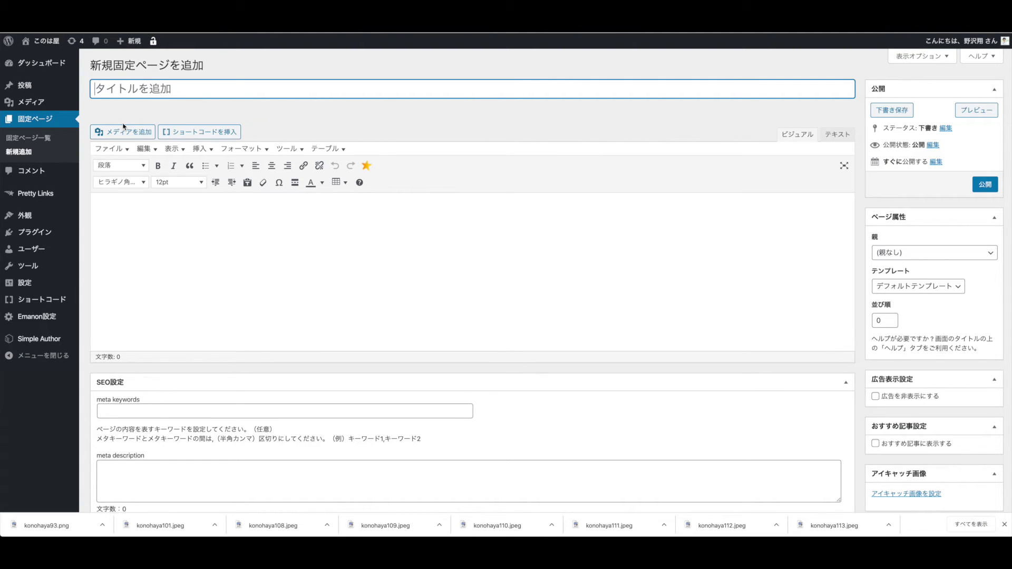
pyautogui.write('FAQ')
pyautogui.press('Tab')
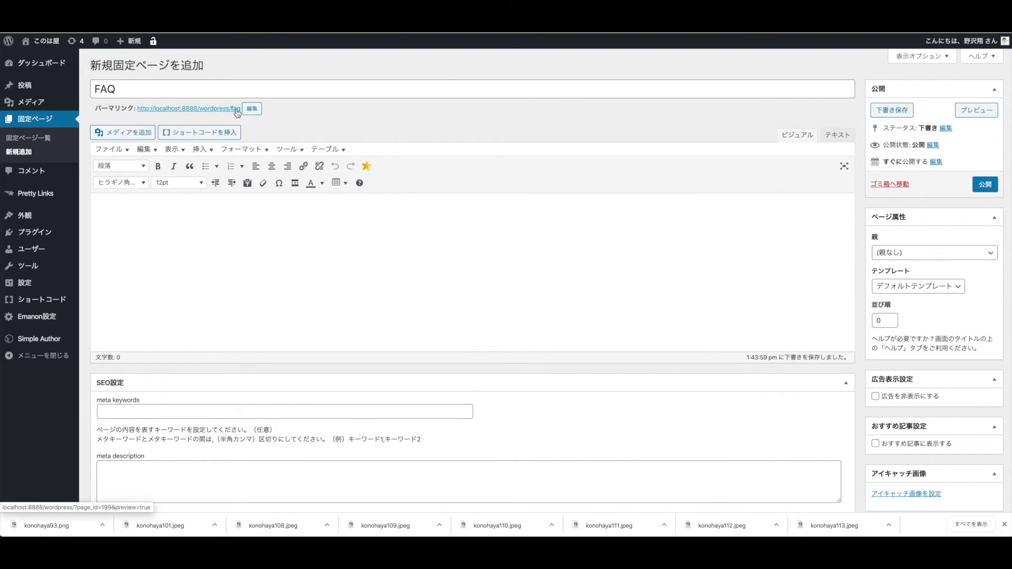
# - Enter the placeholder lines 質問内容 and 回答 in the FAQ page's body
pyautogui.click(242, 210)
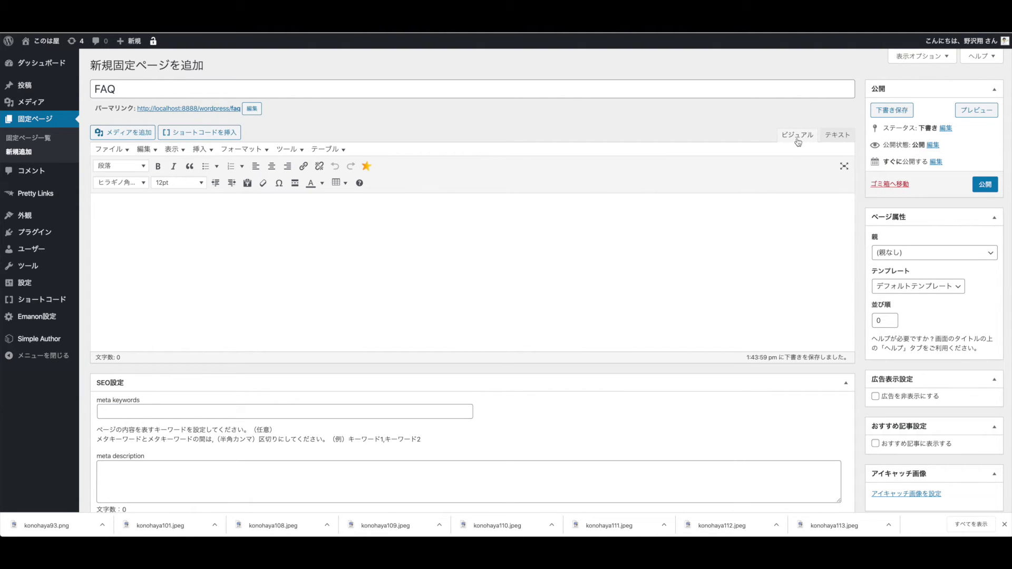
pyautogui.write('shitsum')
pyautogui.press('BackSpace')
pyautogui.press('BackSpace')
pyautogui.write('tsumonnaiyou')
pyautogui.press('space')
pyautogui.press('Return')
pyautogui.write('kaitoyou')
pyautogui.press('space')
pyautogui.press('space')
pyautogui.press('Return')
# - Format the 質問内容 line as 見出し2
pyautogui.doubleClick(114, 207)
pyautogui.click(126, 167)
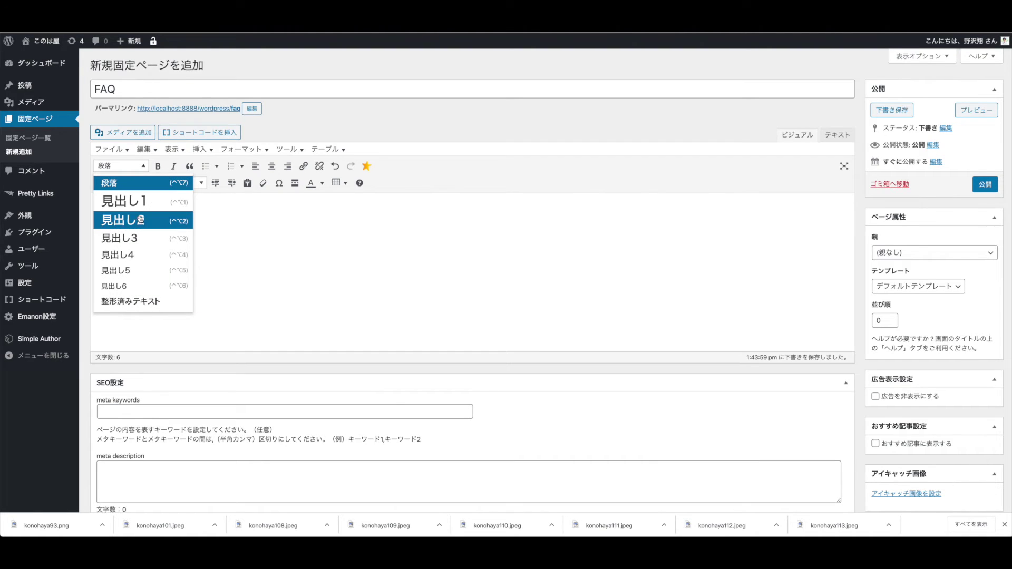
pyautogui.click(130, 216)
pyautogui.click(140, 281)
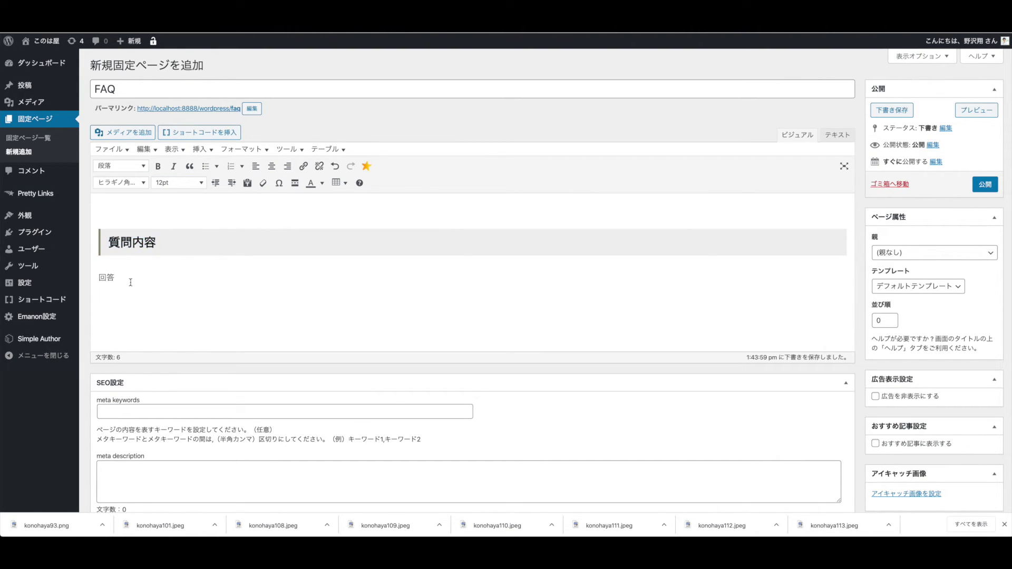
pyautogui.moveTo(99, 279); pyautogui.dragTo(120, 278)
pyautogui.press('BackSpace')
pyautogui.hotkey('ctrl', 'z')
pyautogui.press('BackSpace')
pyautogui.hotkey('ctrl', 'z')
pyautogui.press('Right')
pyautogui.press('Return')
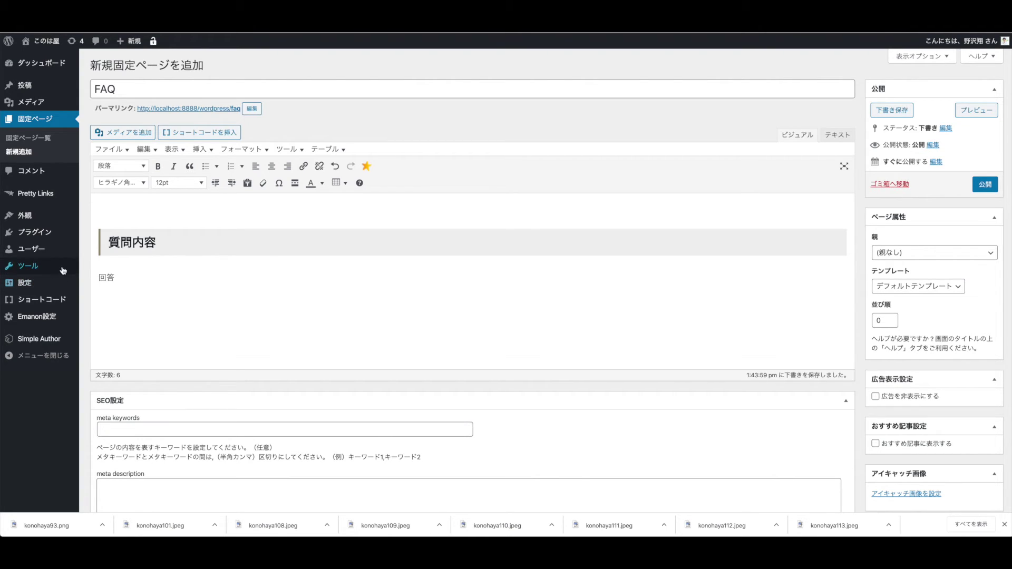
# - Replace the 質問内容 heading text with メールが届いていないです。
pyautogui.moveTo(111, 242); pyautogui.dragTo(177, 243)
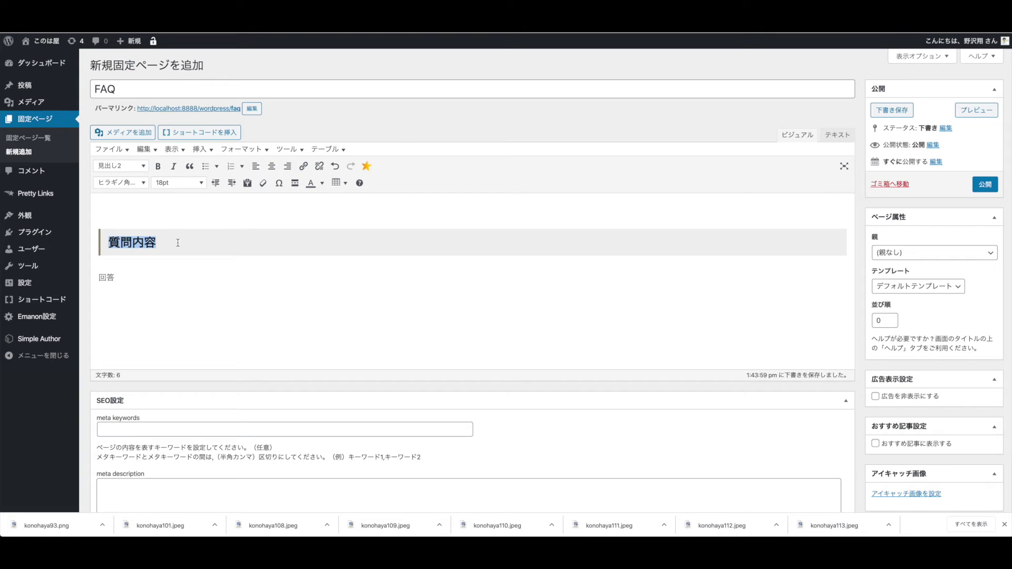
pyautogui.write('めい')
pyautogui.press('BackSpace')
pyautogui.press('BackSpace')
pyautogui.write('めーru')
pyautogui.press('space')
pyautogui.write('gatodoite')
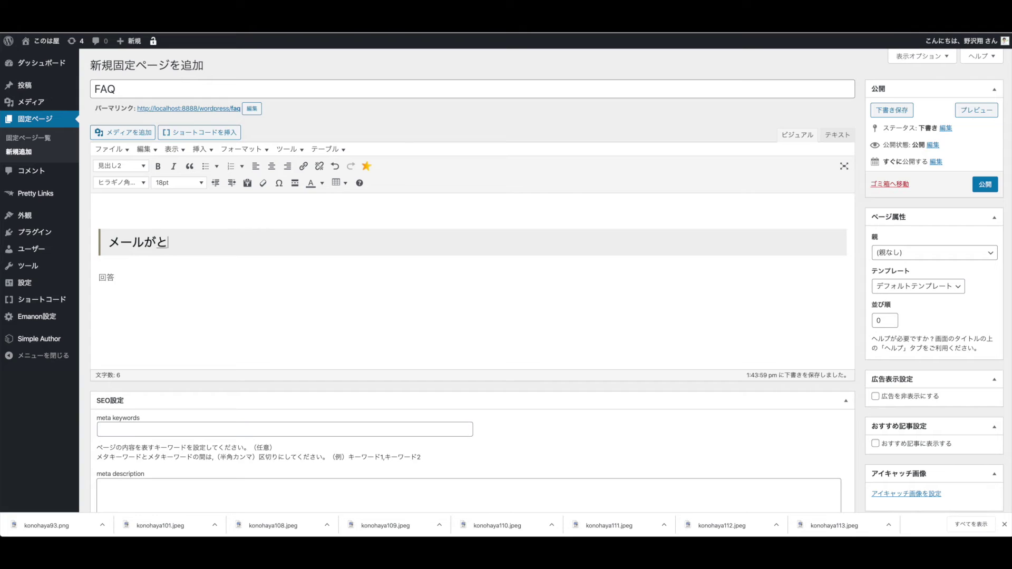
pyautogui.press('space')
pyautogui.press('Return')
pyautogui.write('inaidesu.')
pyautogui.press('Return')
# - Replace 回答 with an answer advising to check 迷惑メールボックス, possible address mistakes and フォルダ設定, ending with a URL line
pyautogui.click(135, 272)
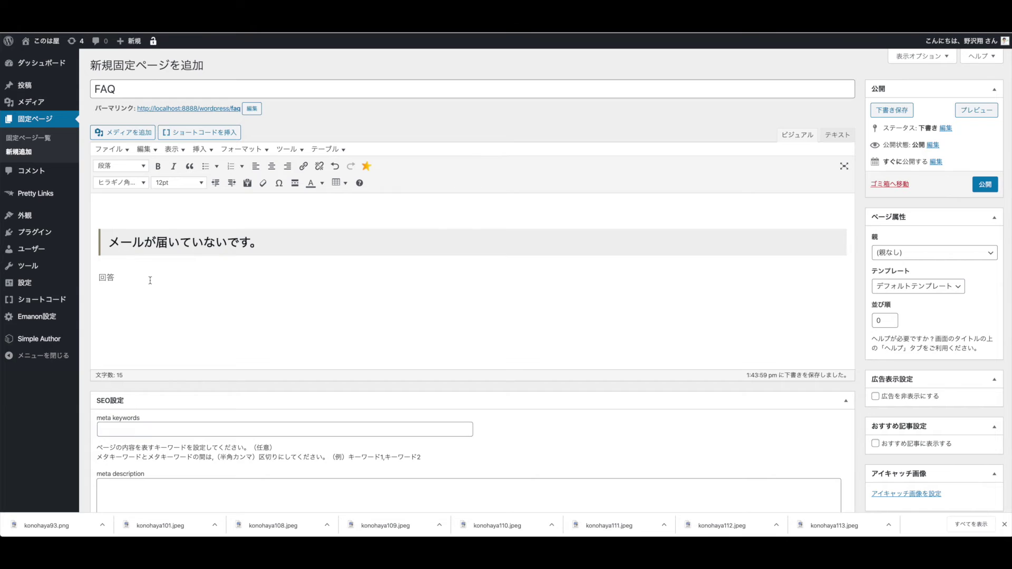
pyautogui.doubleClick(150, 280)
pyautogui.write('迷惑メールボックスをご確認ください。')
pyautogui.press('Return')
pyautogui.press('Return')
pyautogui.write('そちらにも届いていない場合は、メールアドレスの間違いなどが考えられます。')
pyautogui.press('Return')
pyautogui.write('また、フォルダ設定をしてほしいので、以下の記事を参考にお願いします。')
pyautogui.press('Return')
pyautogui.write('URL')
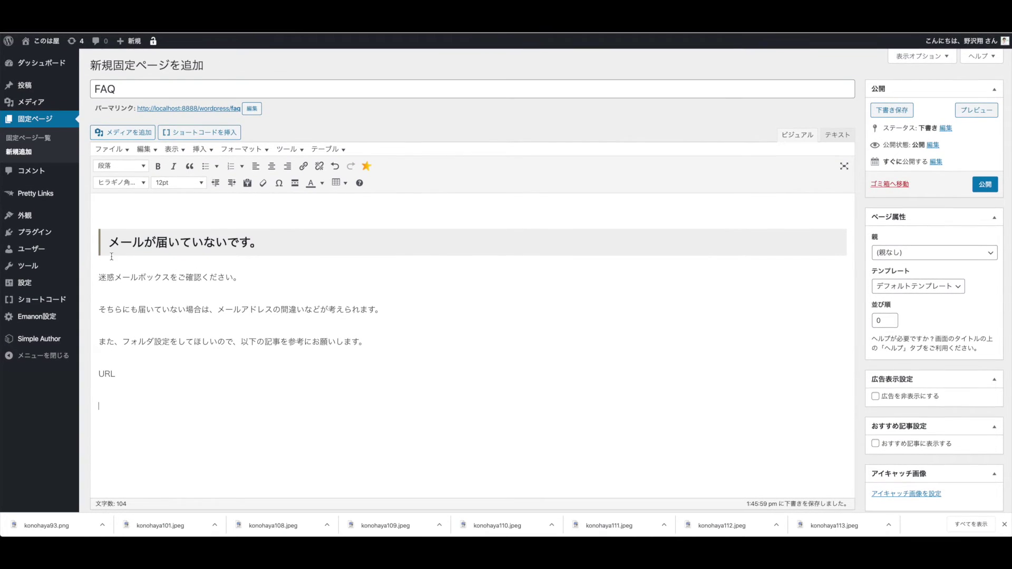
# - Below the URL line, add the 見出し2 heading 商品・サービスに関する質問 with the answer line 回答する
pyautogui.moveTo(99, 277); pyautogui.dragTo(241, 277)
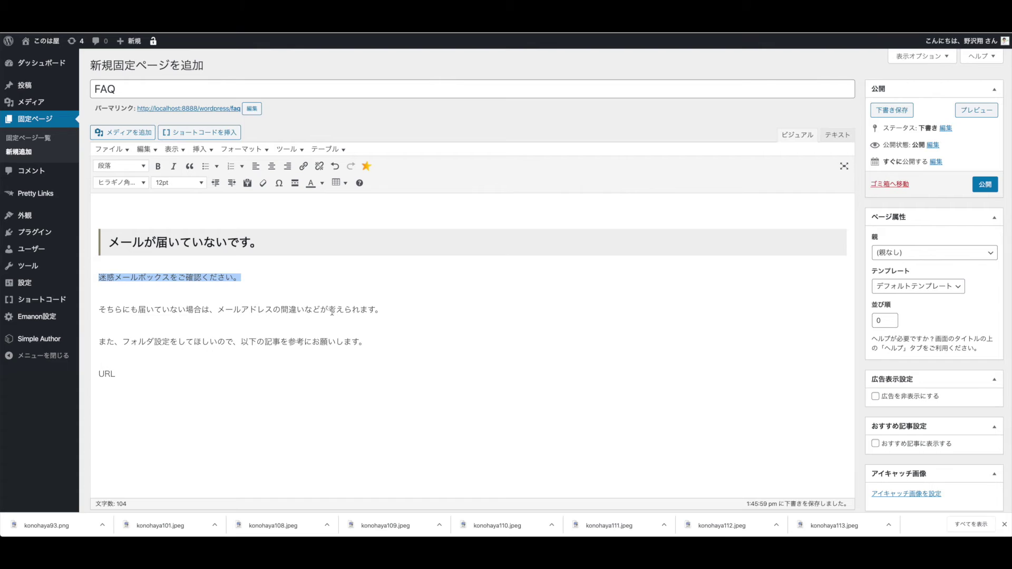
pyautogui.click(188, 343)
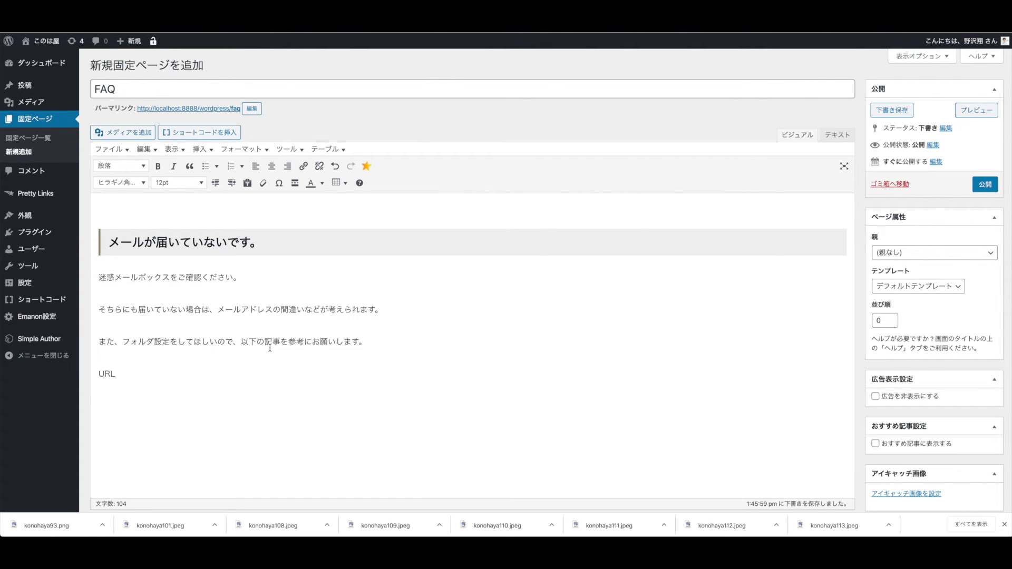
pyautogui.click(97, 374)
pyautogui.press('Return')
pyautogui.write('商品・さーb')
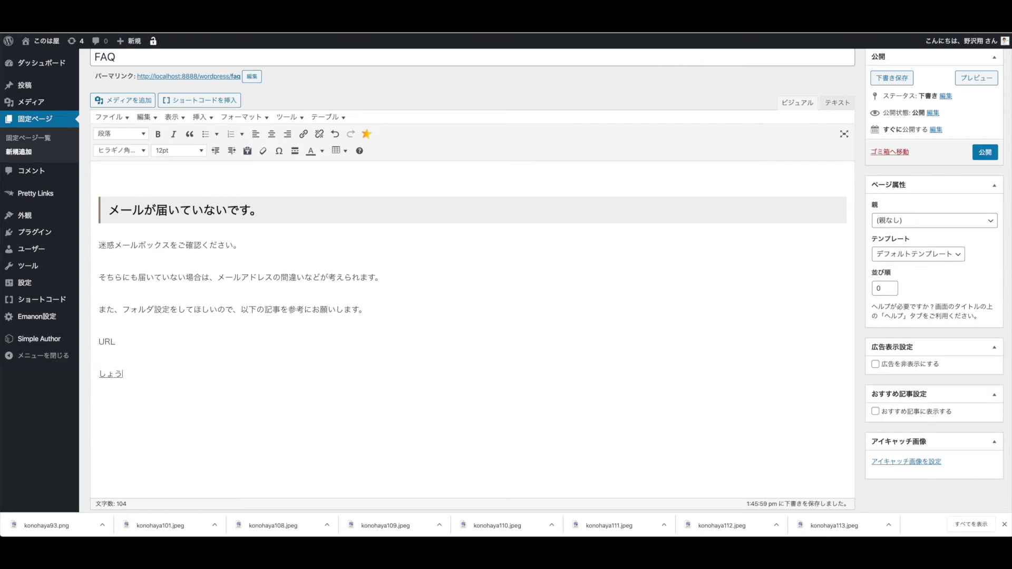
pyautogui.write('ビスに関する質問')
pyautogui.hotkey('alt', 'shift', '2')
pyautogui.press('Return')
pyautogui.write('回答する')
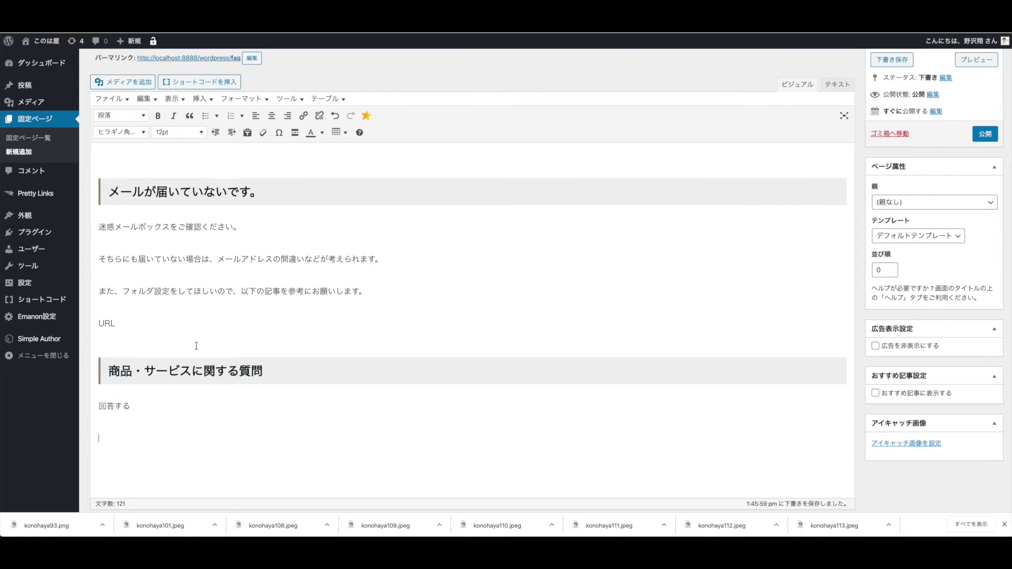
# - Publish the FAQ page and look over its question headings and answers
pyautogui.scroll(1, 228, 356)
pyautogui.scroll(-1, 228, 355)
pyautogui.click(238, 372)
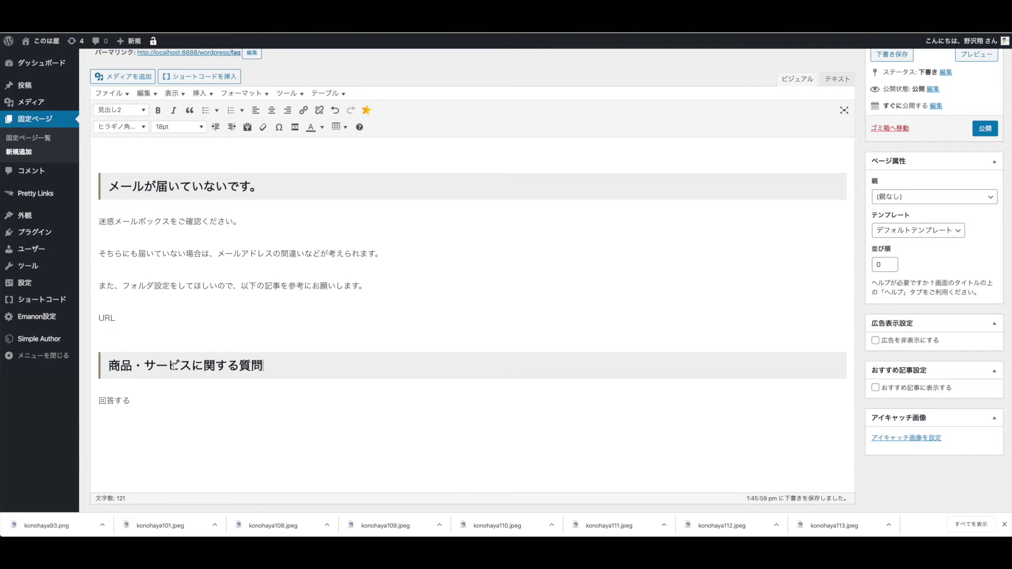
pyautogui.click(155, 402)
pyautogui.scroll(1, 994, 137)
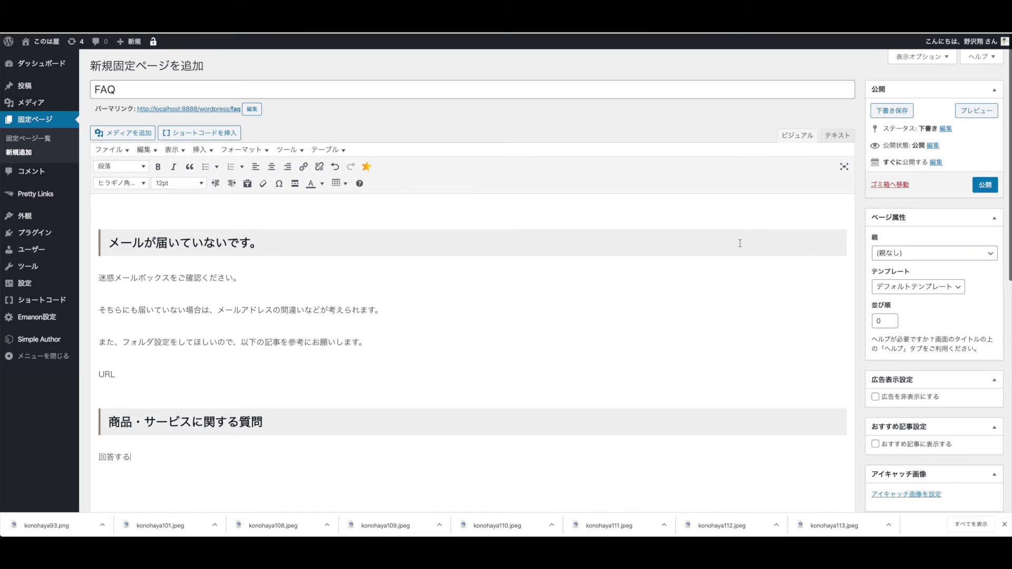
pyautogui.click(990, 188)
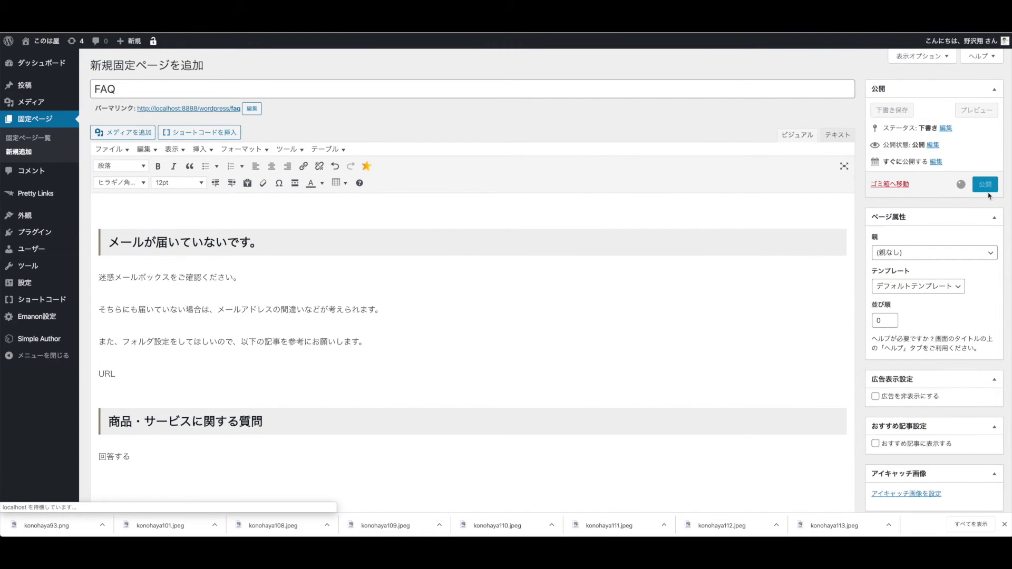
pyautogui.scroll(-2, 255, 275)
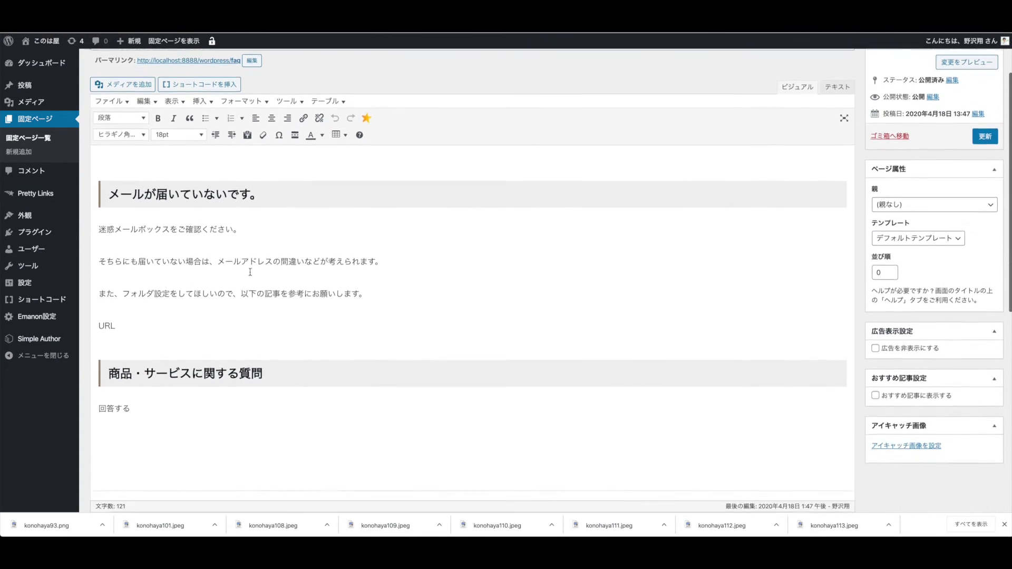
pyautogui.scroll(-1, 249, 272)
pyautogui.tripleClick(172, 170)
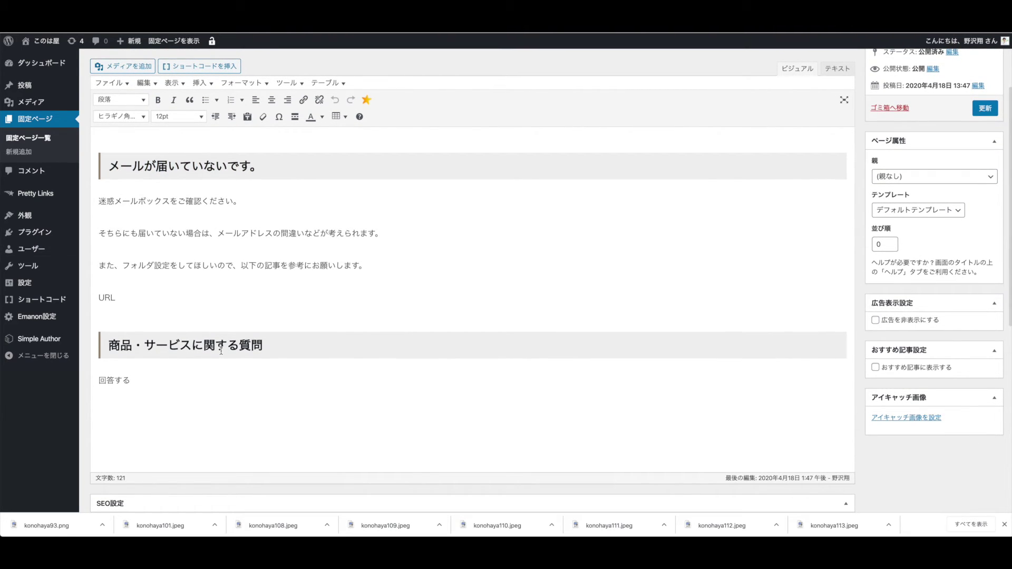
pyautogui.click(139, 380)
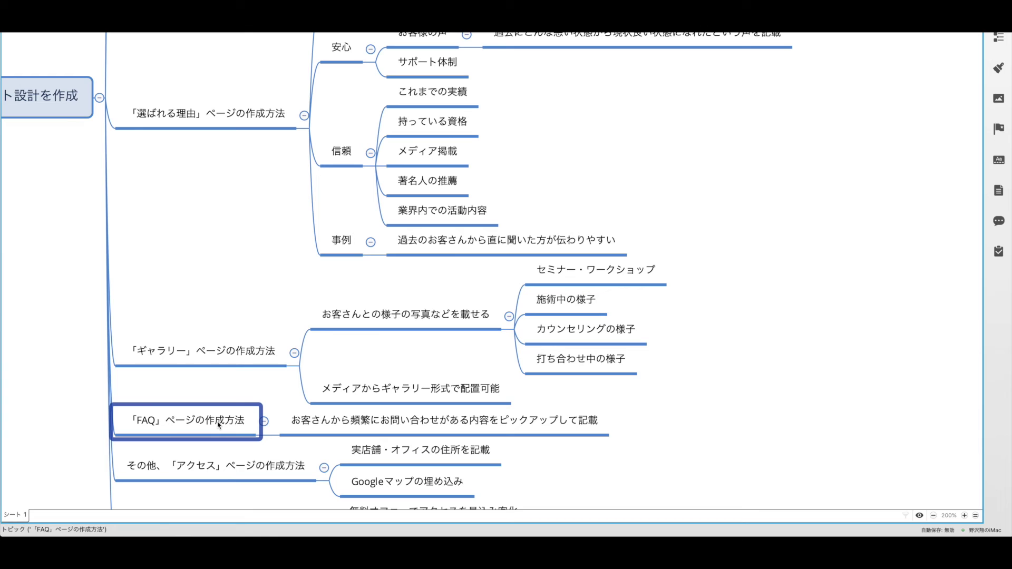
# - Switch to the mind map and review the アクセス page topic's notes on the store address and Googleマップの埋め込み
pyautogui.click(219, 477)
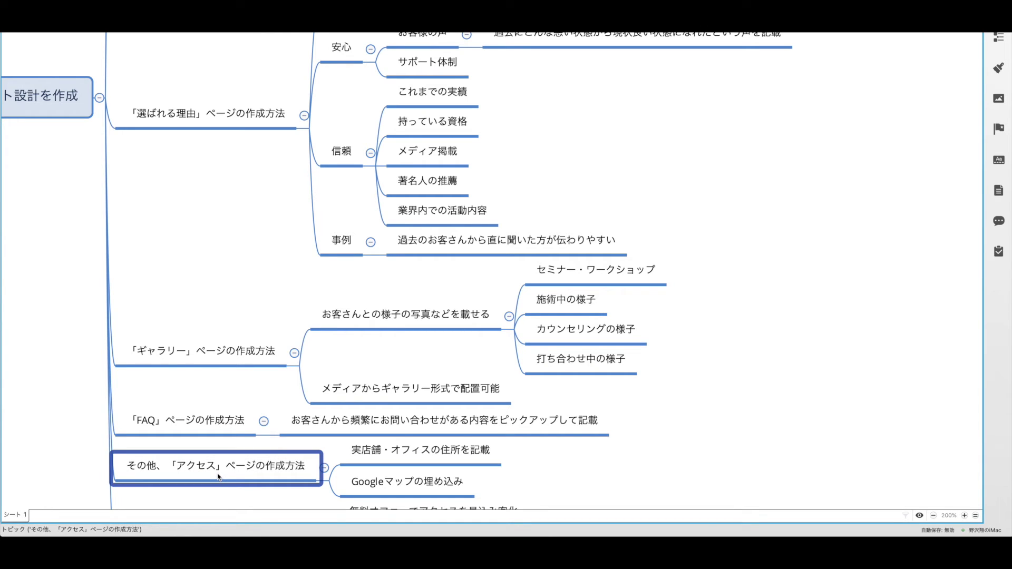
pyautogui.scroll(-2, 219, 477)
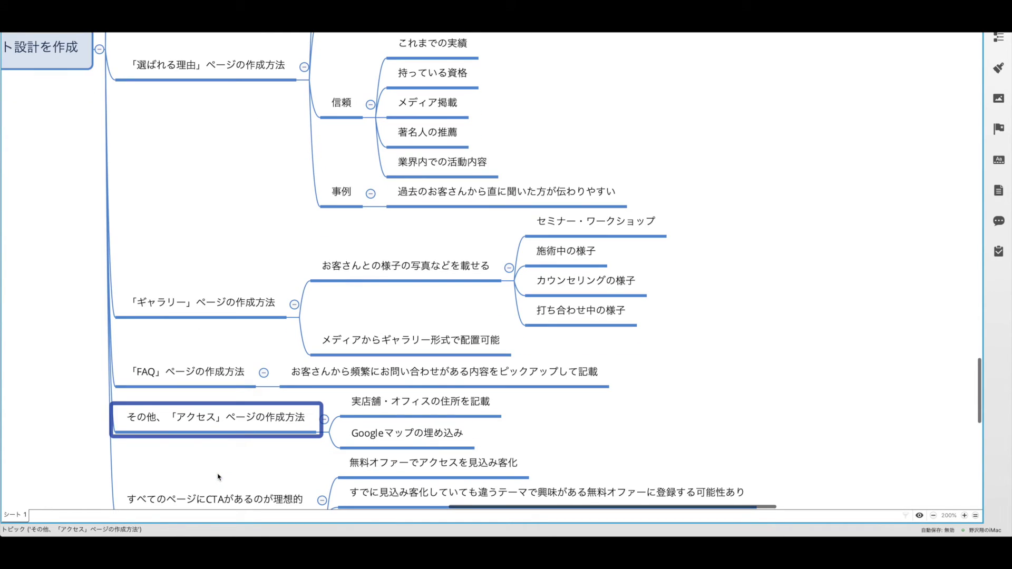
pyautogui.scroll(-2, 218, 475)
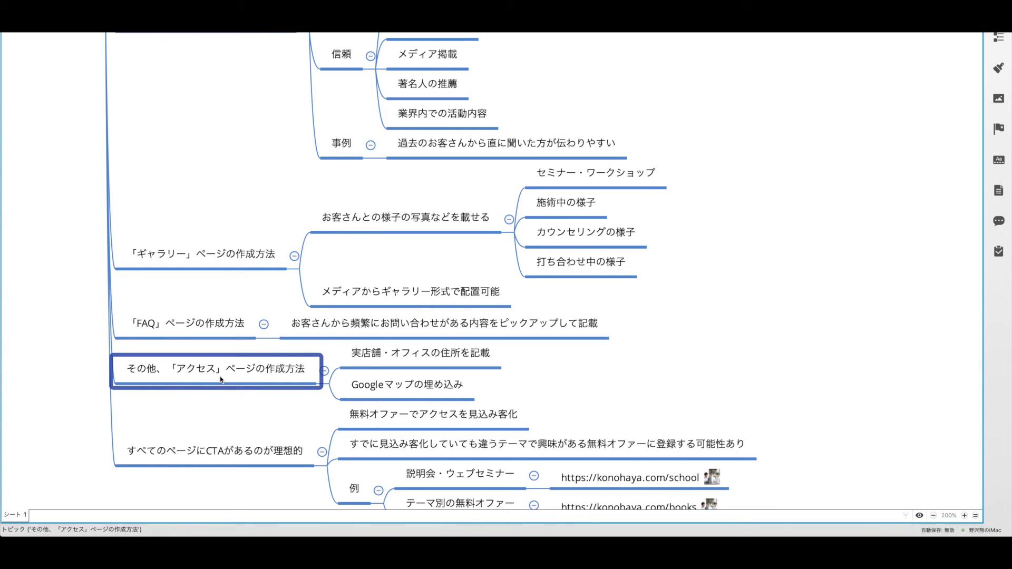
pyautogui.click(348, 364)
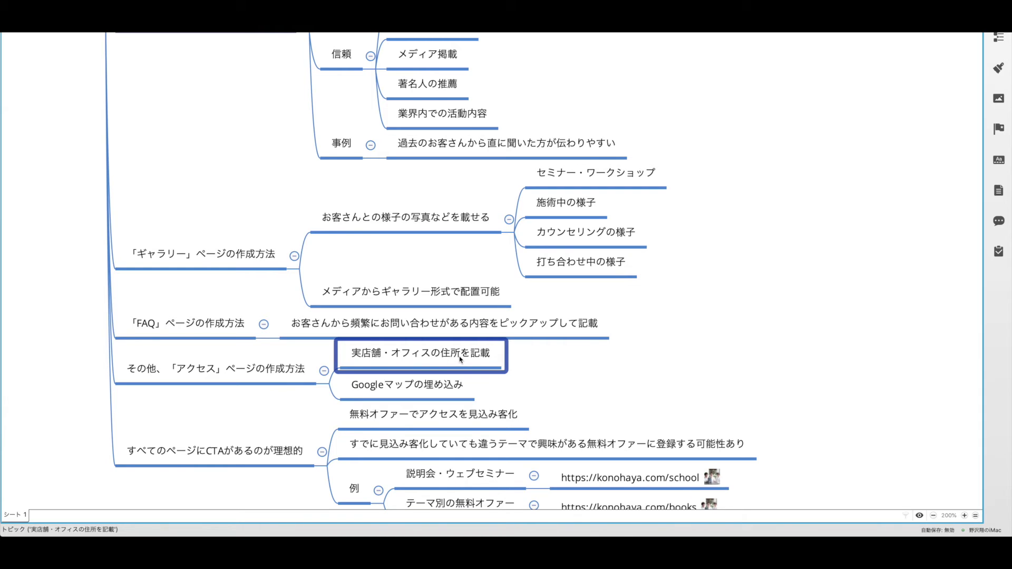
pyautogui.click(385, 395)
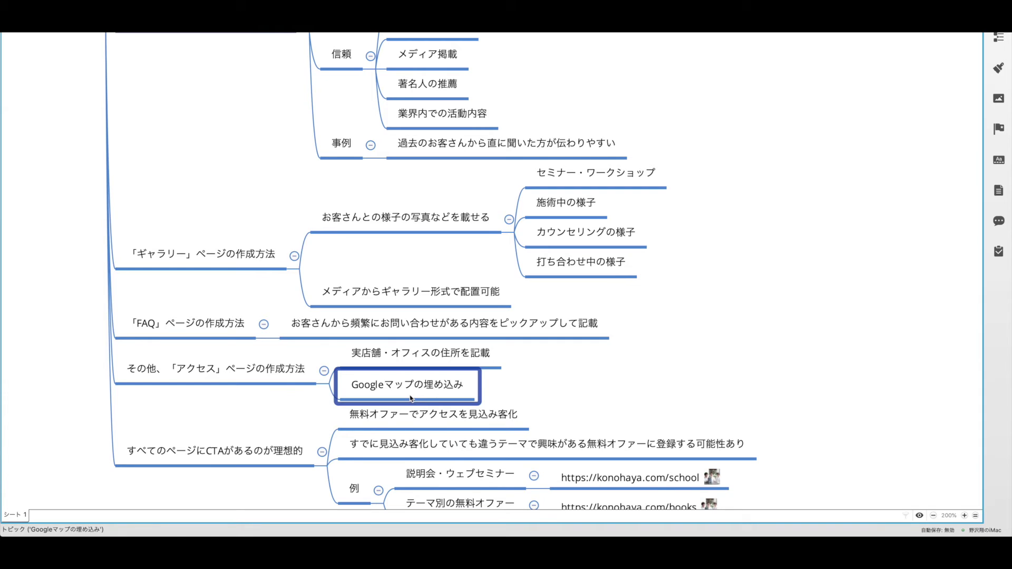
pyautogui.click(247, 384)
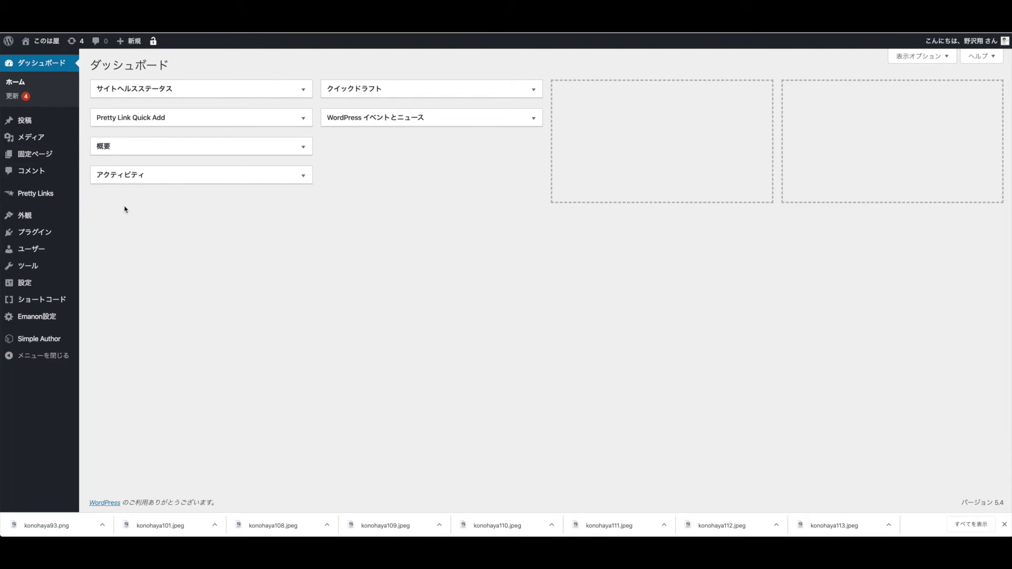
# - Switch to WordPress and add a new fixed page titled アクセス
pyautogui.moveTo(29, 159)
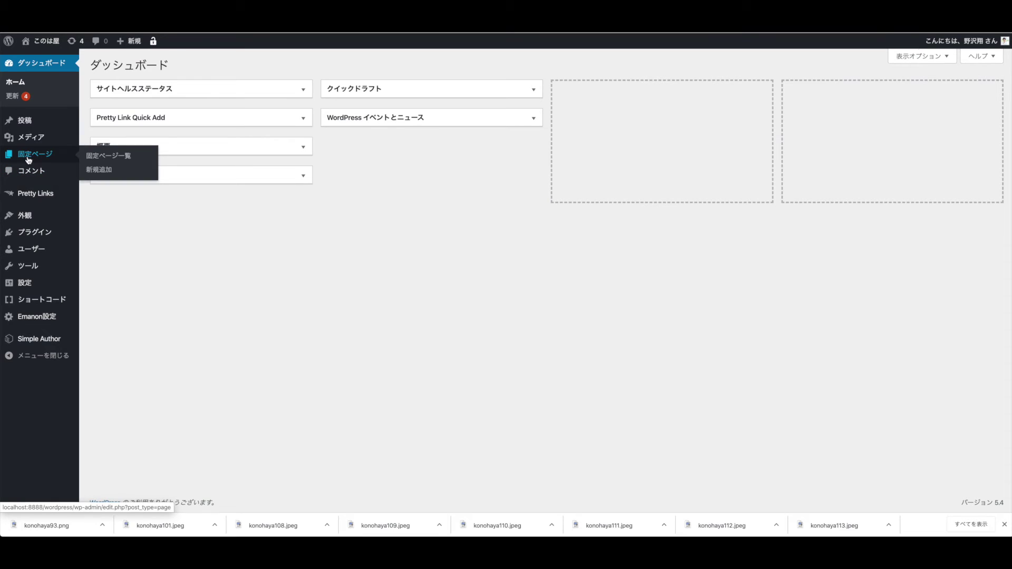
pyautogui.click(96, 173)
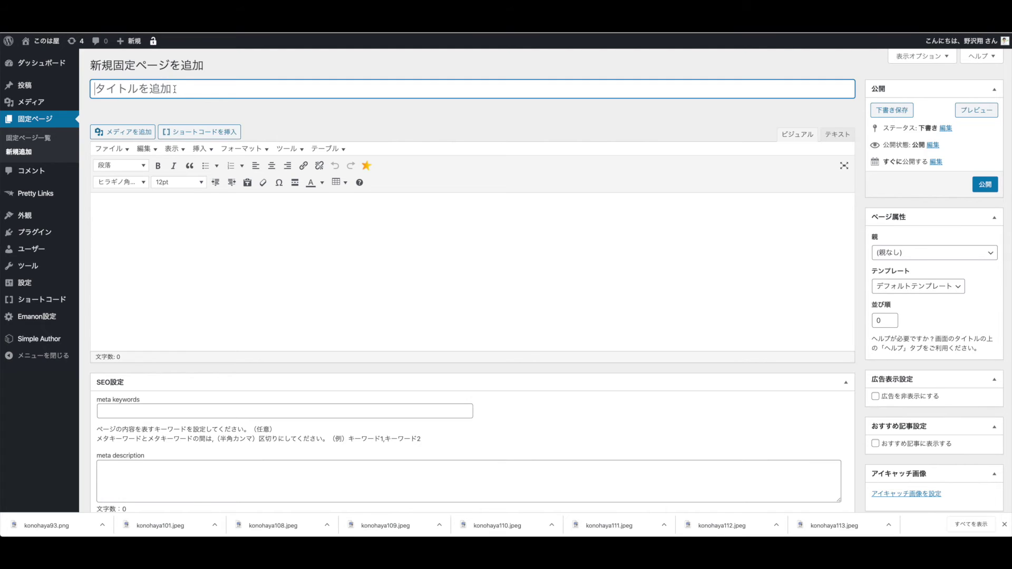
pyautogui.write('あ')
pyautogui.write('くせす')
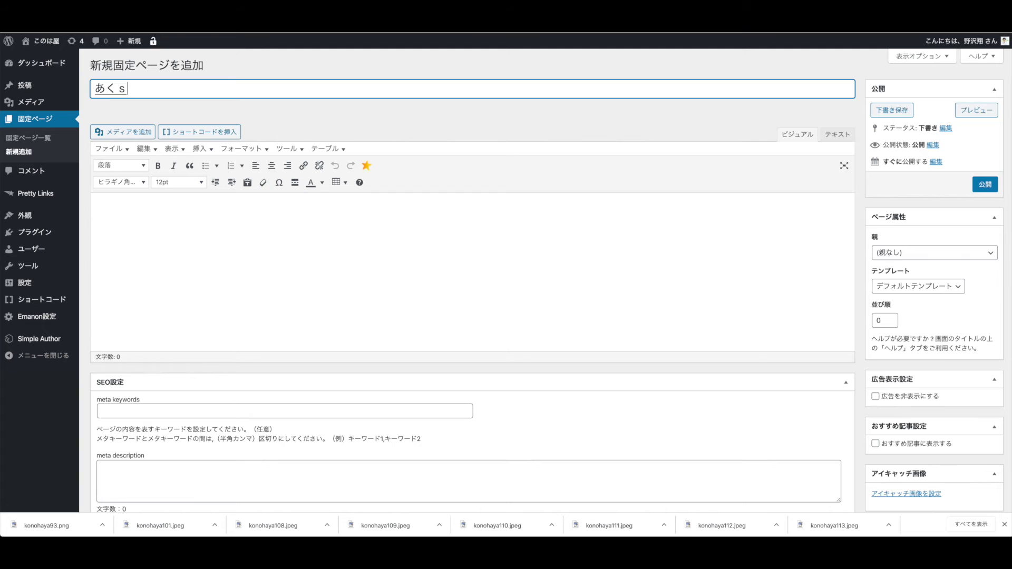
pyautogui.press('space')
pyautogui.write('¥')
pyautogui.press('BackSpace')
pyautogui.click(223, 115)
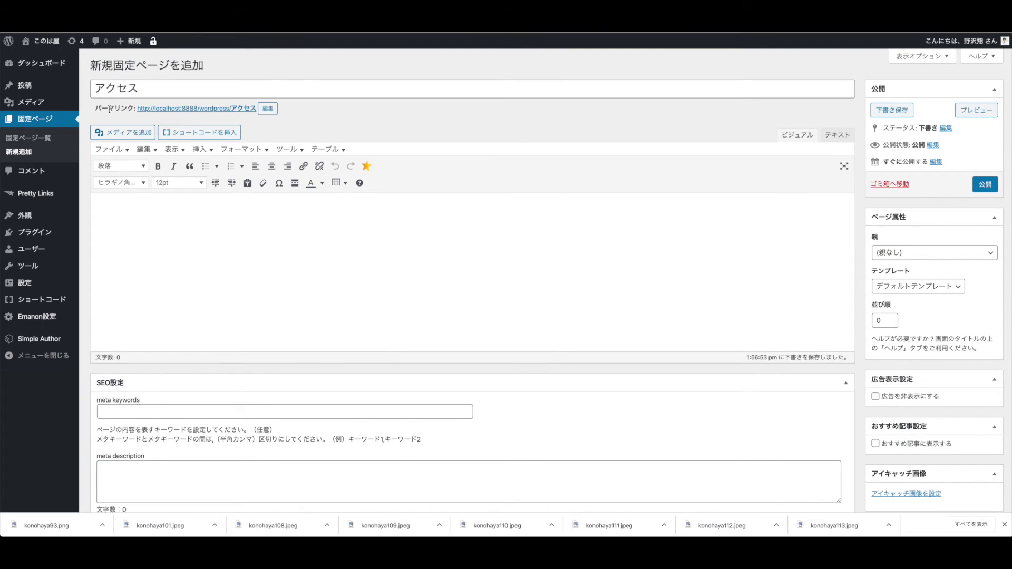
# - Set the アクセス page's permalink slug to access
pyautogui.click(268, 109)
pyautogui.doubleClick(247, 110)
pyautogui.write('access')
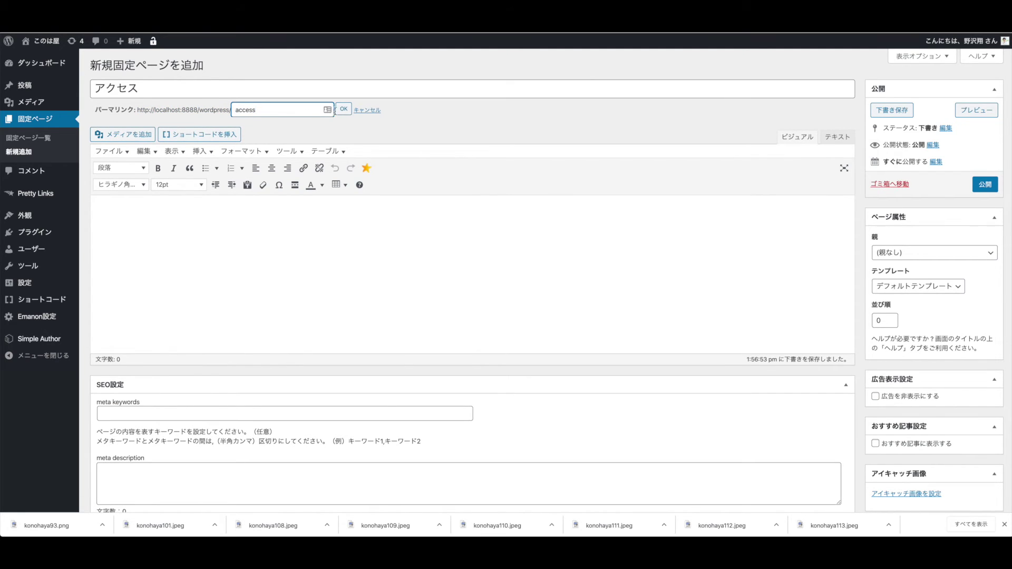
pyautogui.click(343, 108)
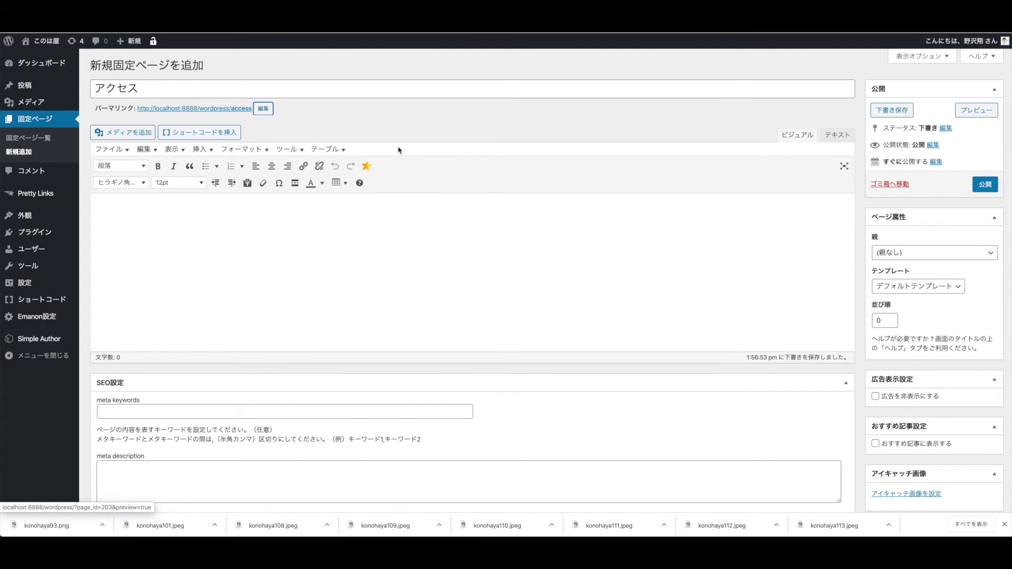
# - Look through the list of existing fixed pages and return to the editor of the アクセス page
pyautogui.scroll(-1, 730, 190)
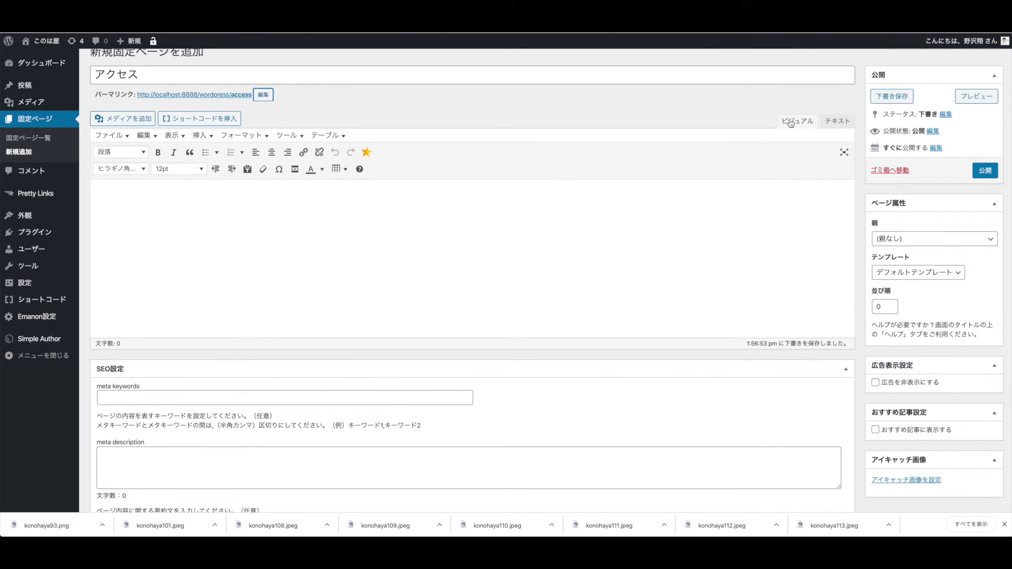
pyautogui.click(448, 231)
pyautogui.click(33, 142)
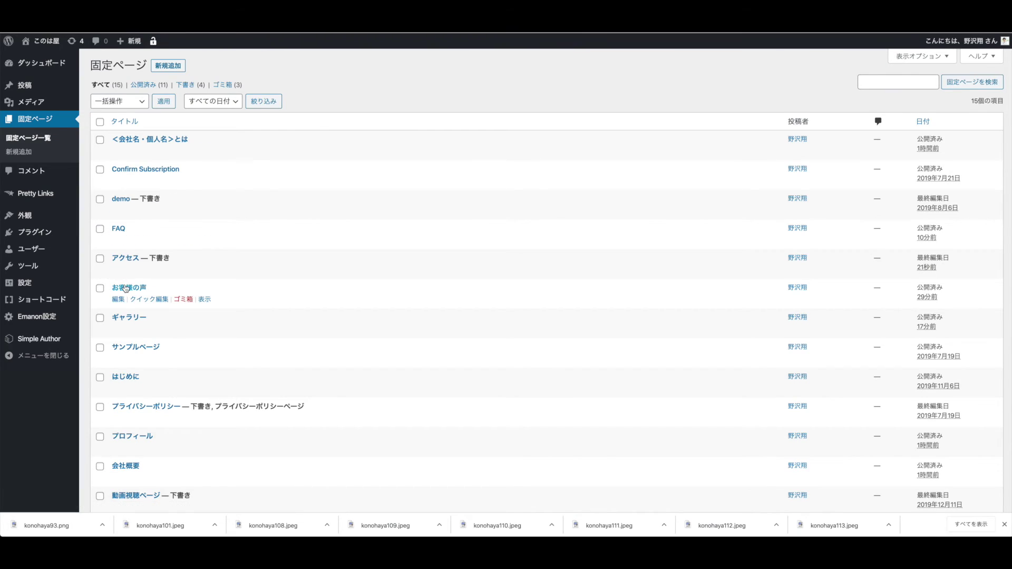
pyautogui.scroll(-3, 125, 288)
pyautogui.click(206, 407)
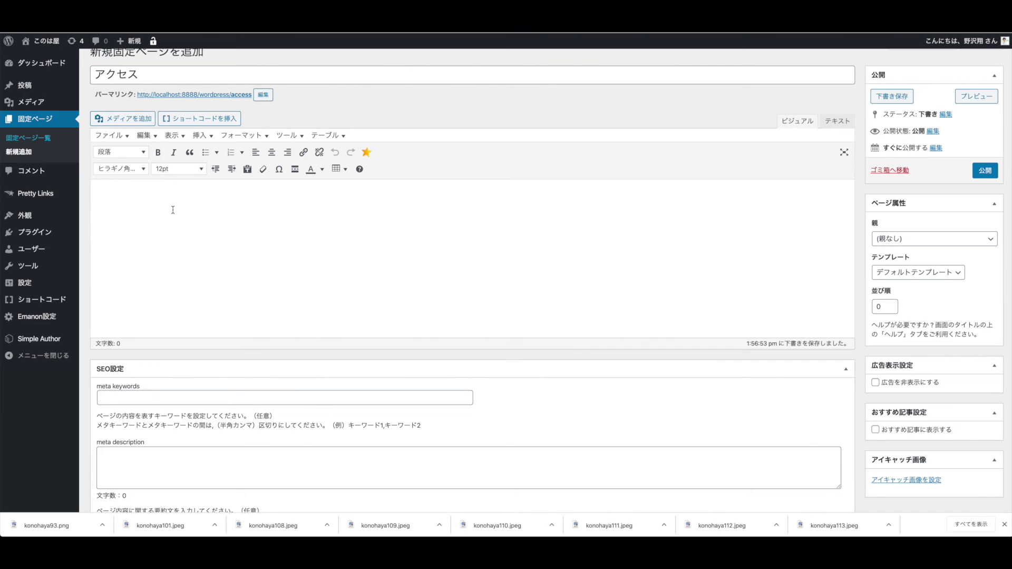
# - Enter 最寄りの駅から道を教えてあげる as the first line of the アクセス page's body
pyautogui.click(173, 209)
pyautogui.write('駅から')
pyautogui.press('BackSpace')
pyautogui.press('BackSpace')
pyautogui.press('BackSpace')
pyautogui.write('最寄りのeki')
pyautogui.press('space')
pyautogui.write('karamichi')
pyautogui.press('space')
pyautogui.write('wooshiete')
pyautogui.press('space')
pyautogui.write('ageru')
pyautogui.press('Return')
pyautogui.press('Return')
# - Add the paragraph 画像などを配置して。 below the directions line
pyautogui.write('gazou')
pyautogui.press('space')
pyautogui.write('w')
pyautogui.press('BackSpace')
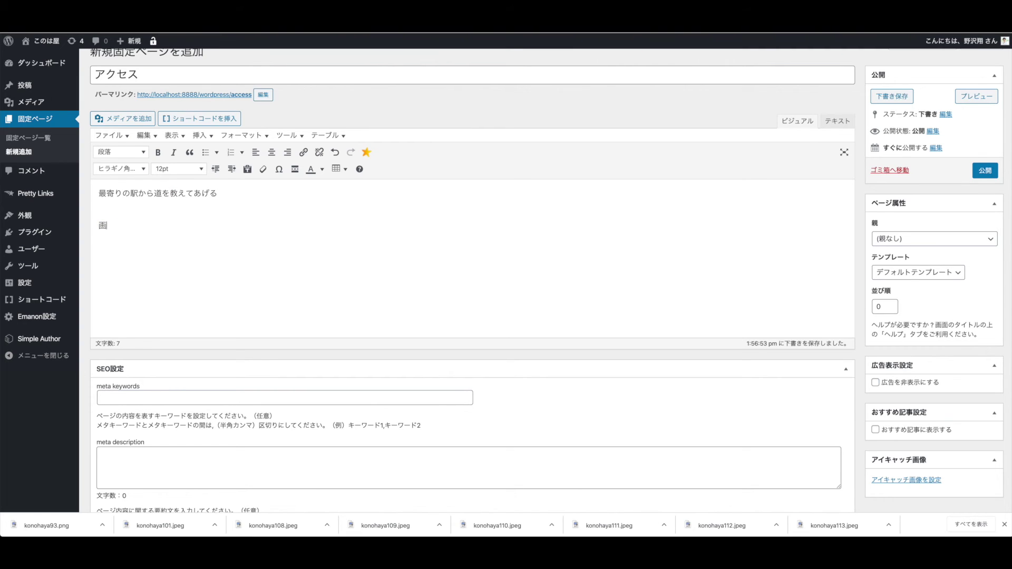
pyautogui.write('nadowohaichishite.')
pyautogui.press('space')
pyautogui.press('Return')
# - Add the paragraph 住所を記載 and start a new empty paragraph below it
pyautogui.write('じゅうぼ')
pyautogui.press('BackSpace')
pyautogui.write('しょを')
pyautogui.press('space')
pyautogui.write('kisai')
pyautogui.press('space')
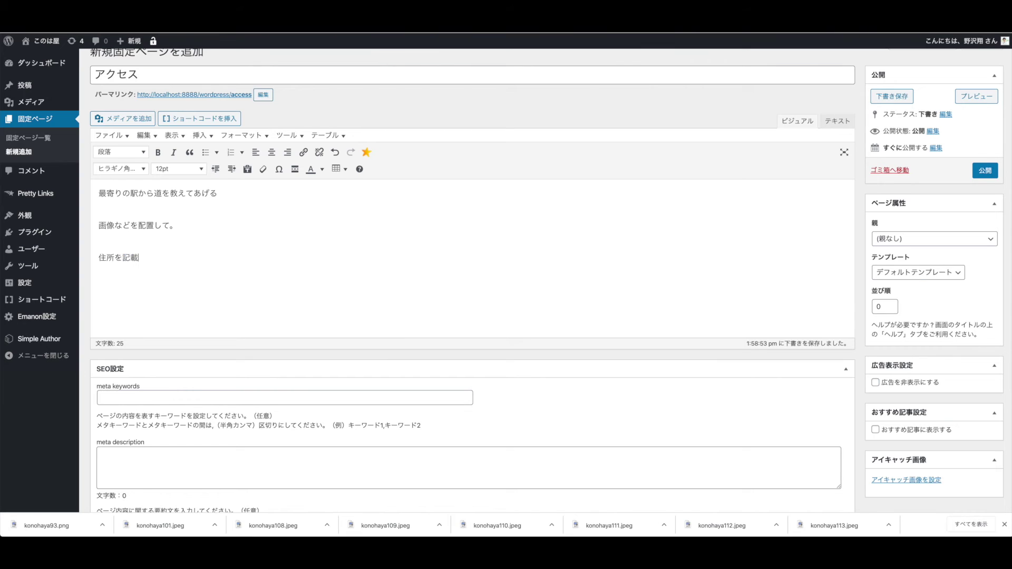
pyautogui.press('Return')
pyautogui.press('Return')
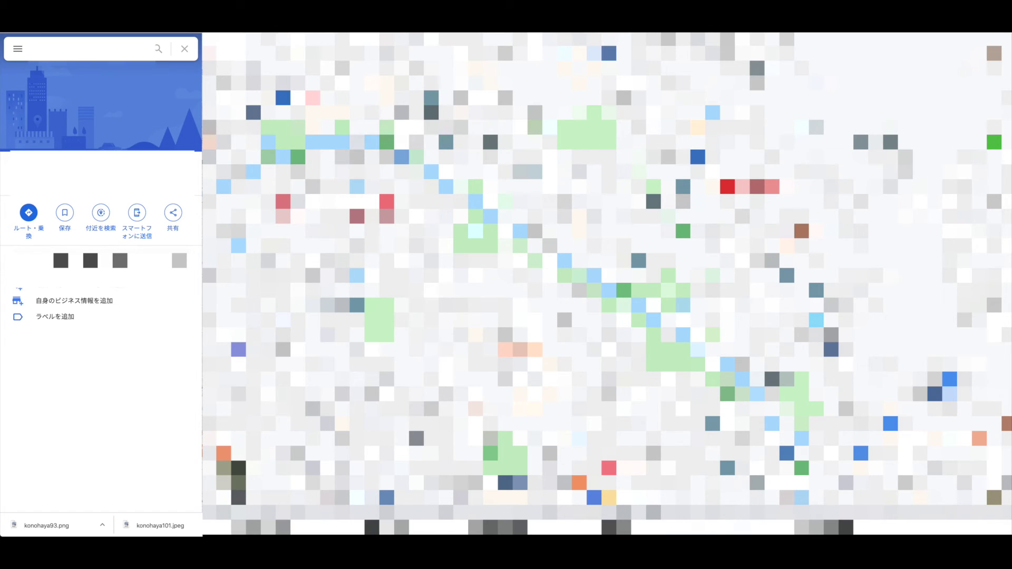
# - Switch to Google Maps and copy the HTML embed code for the store location's map
pyautogui.click(173, 214)
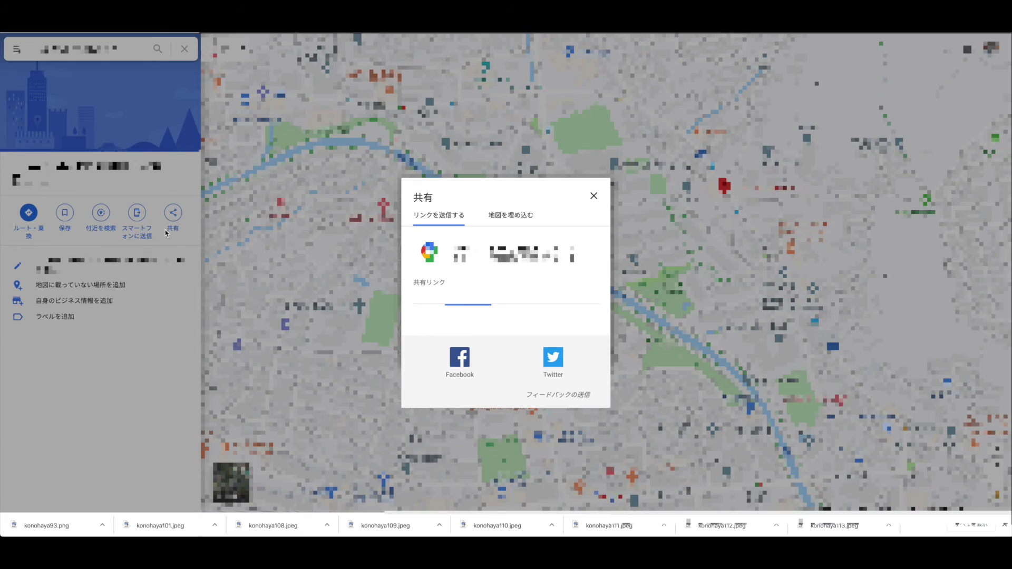
pyautogui.click(498, 216)
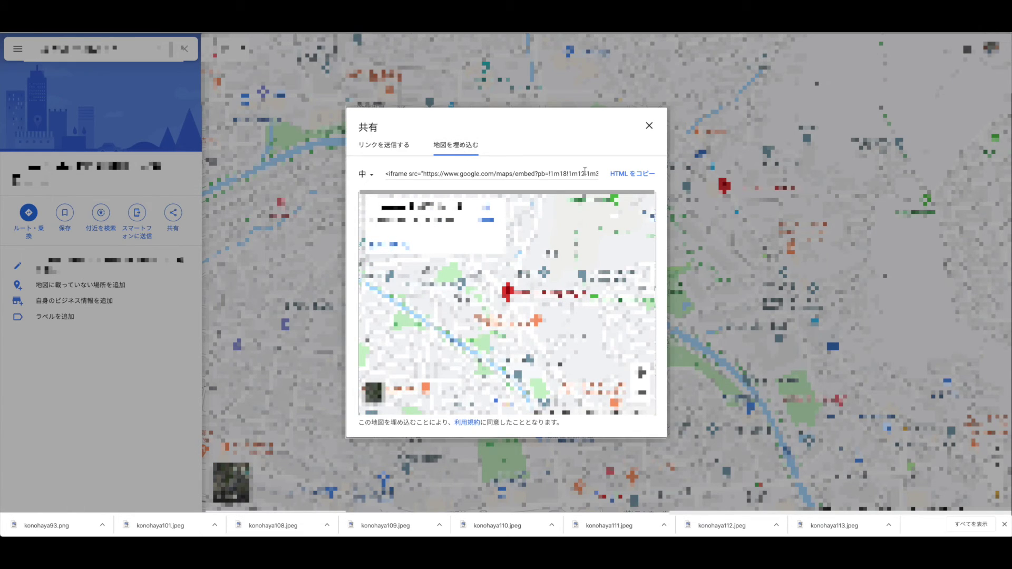
pyautogui.click(625, 178)
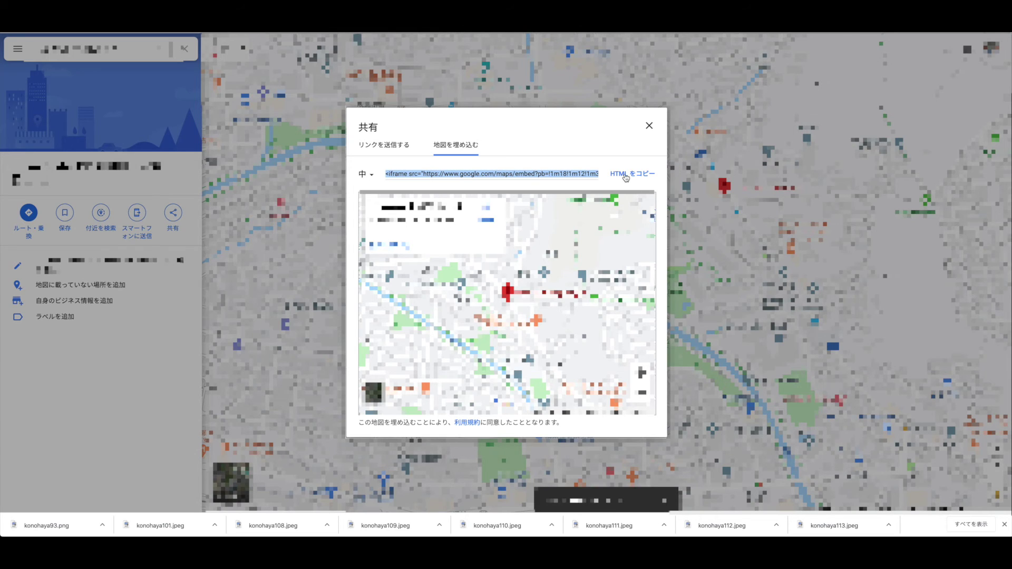
# - Return to WordPress and replace the &nbsp; line in the アクセス page's HTML text with the copied map iframe code
pyautogui.hotkey('ctrl', 'Tab')
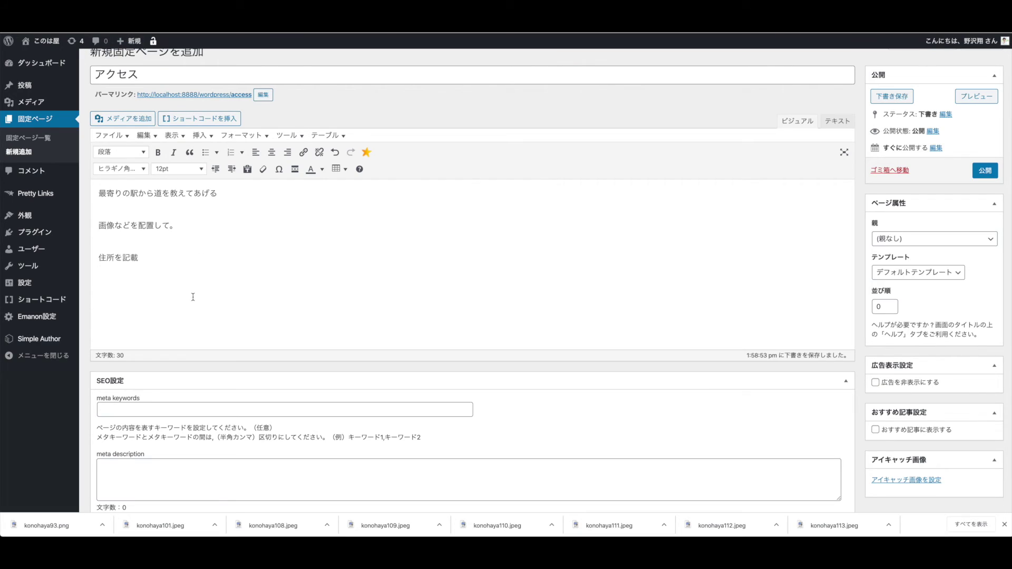
pyautogui.click(833, 122)
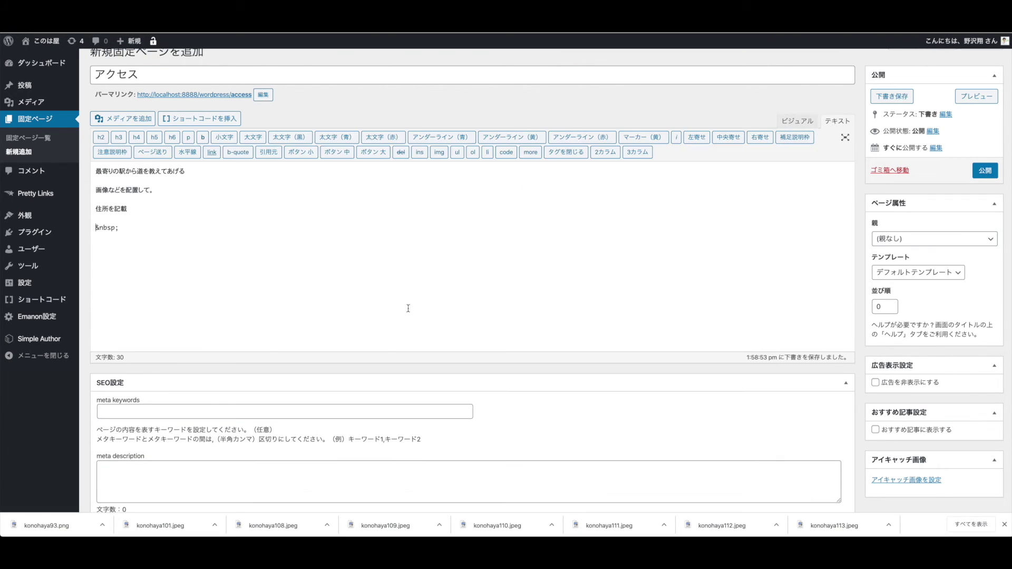
pyautogui.moveTo(120, 228); pyautogui.dragTo(82, 232)
pyautogui.hotkey('ctrl', 'v')
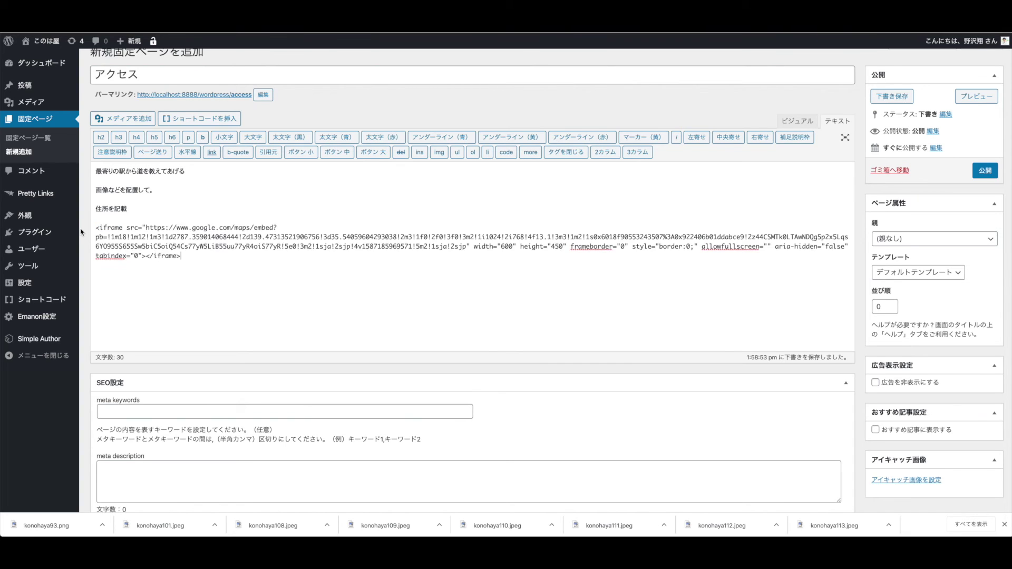
# - Save the アクセス page as a draft and set its template to サイドバー:なし
pyautogui.click(892, 97)
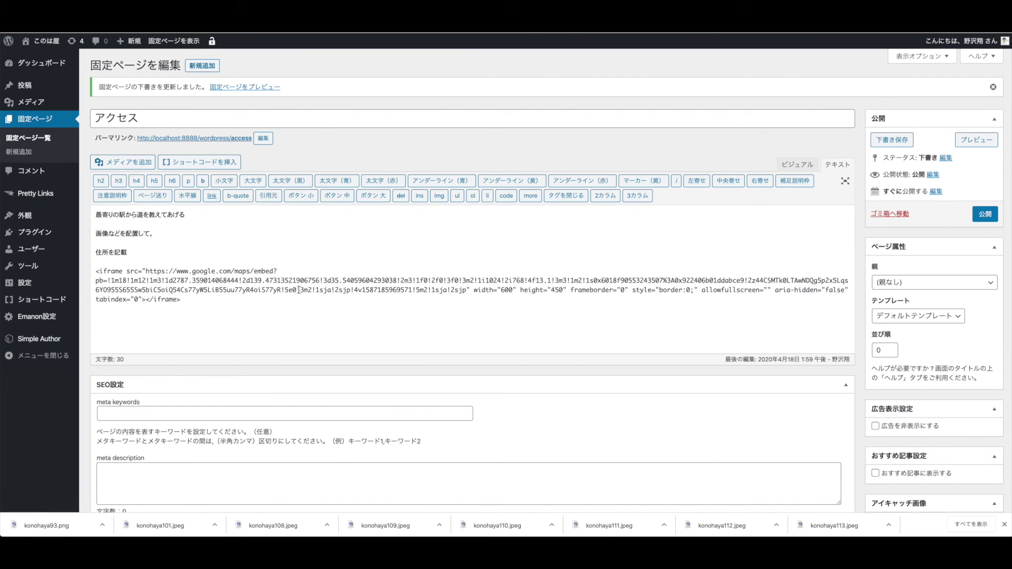
pyautogui.click(898, 319)
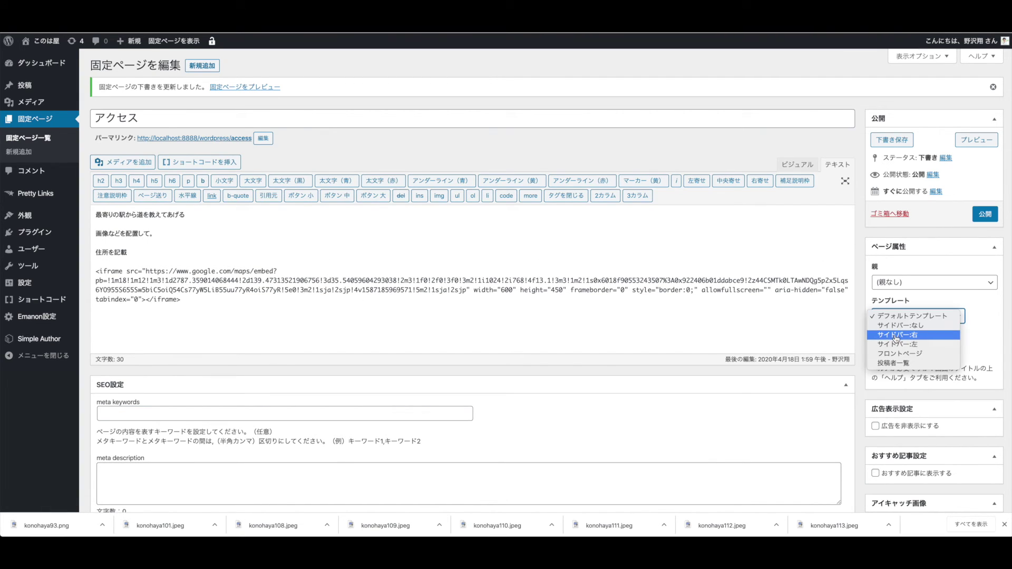
pyautogui.click(896, 325)
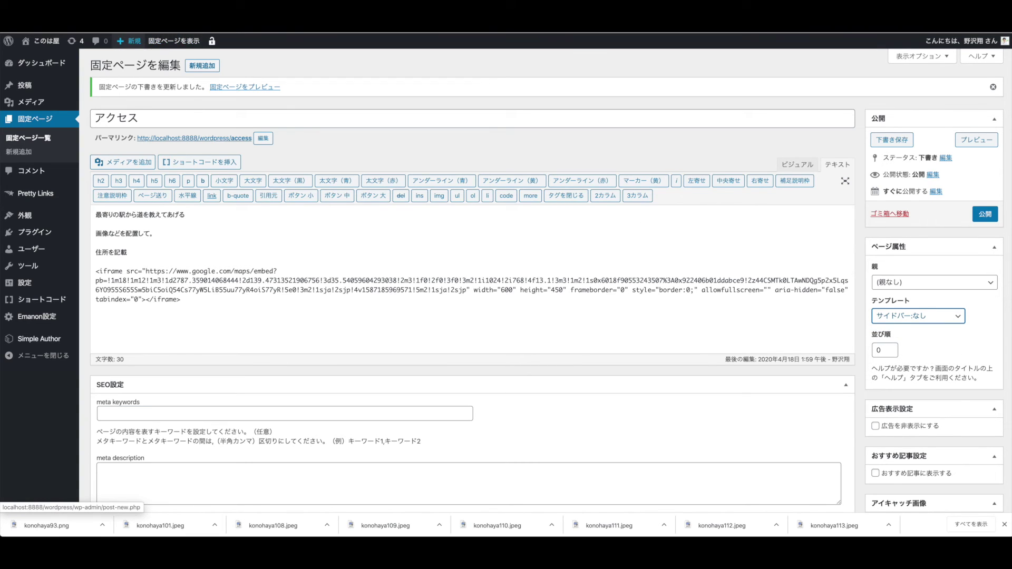
# - Open the FAQ page for editing, set its template to サイドバー:なし and update it
pyautogui.moveTo(131, 41)
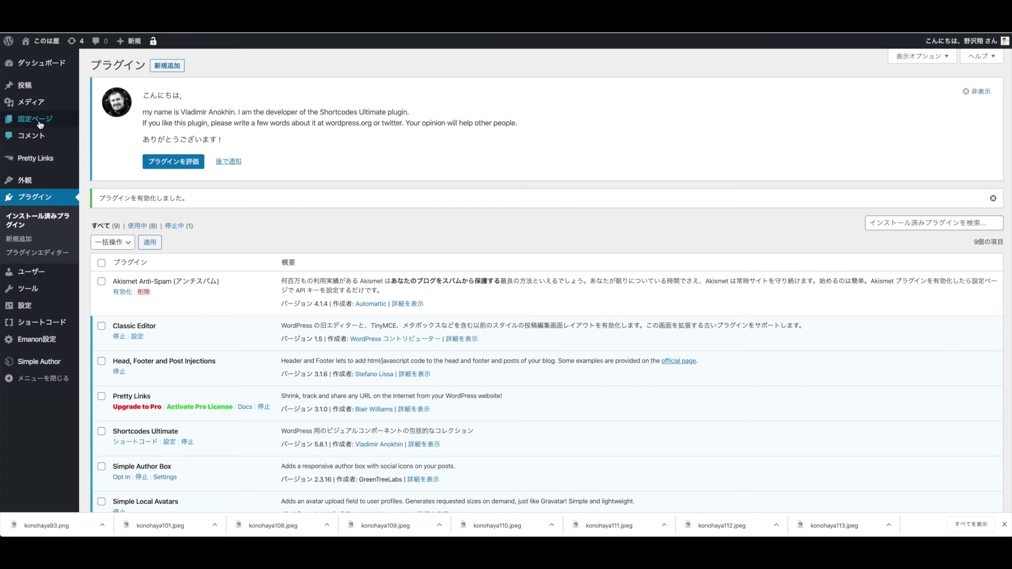
pyautogui.click(100, 118)
pyautogui.click(119, 228)
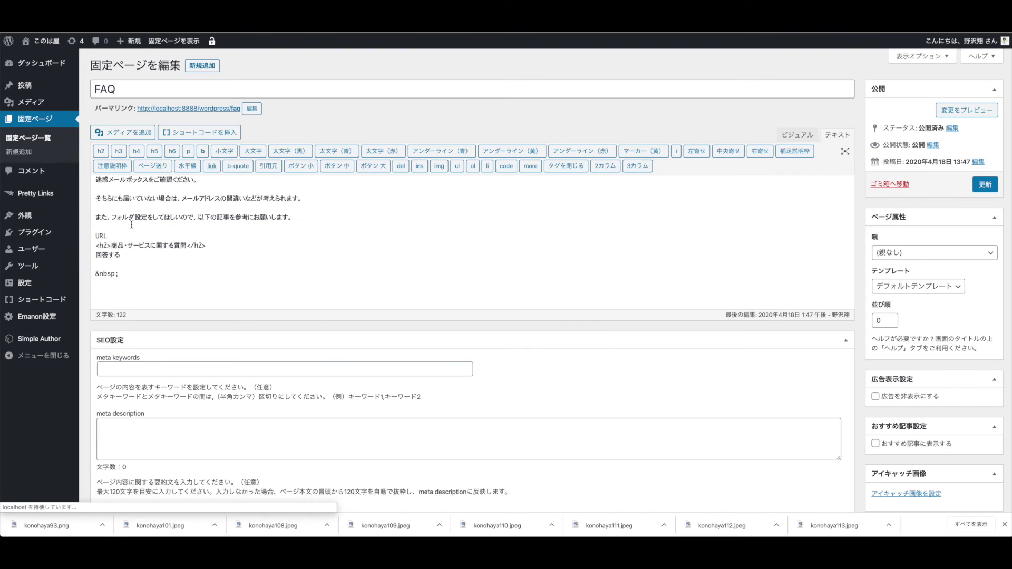
pyautogui.click(901, 288)
pyautogui.click(900, 295)
pyautogui.click(985, 184)
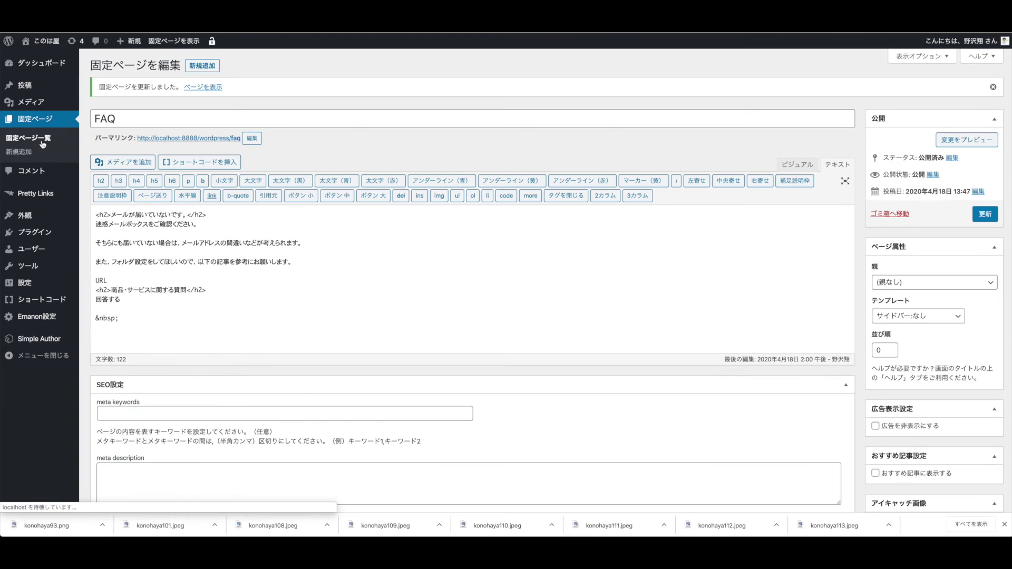
# - Open the お客様の声 page for editing, set its template to サイドバー:なし and update it
pyautogui.click(42, 139)
pyautogui.click(119, 299)
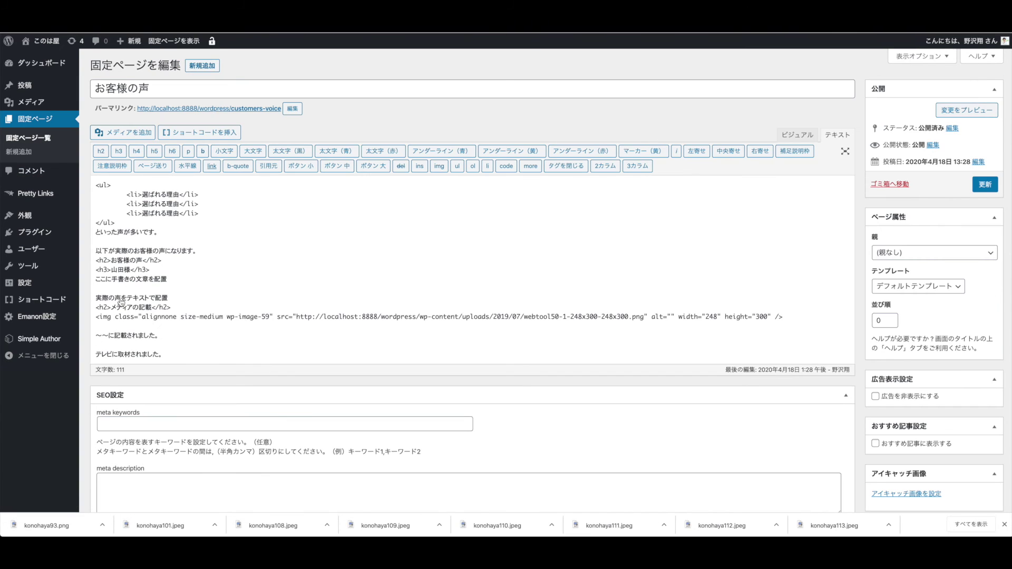
pyautogui.click(949, 287)
pyautogui.click(943, 298)
pyautogui.click(984, 184)
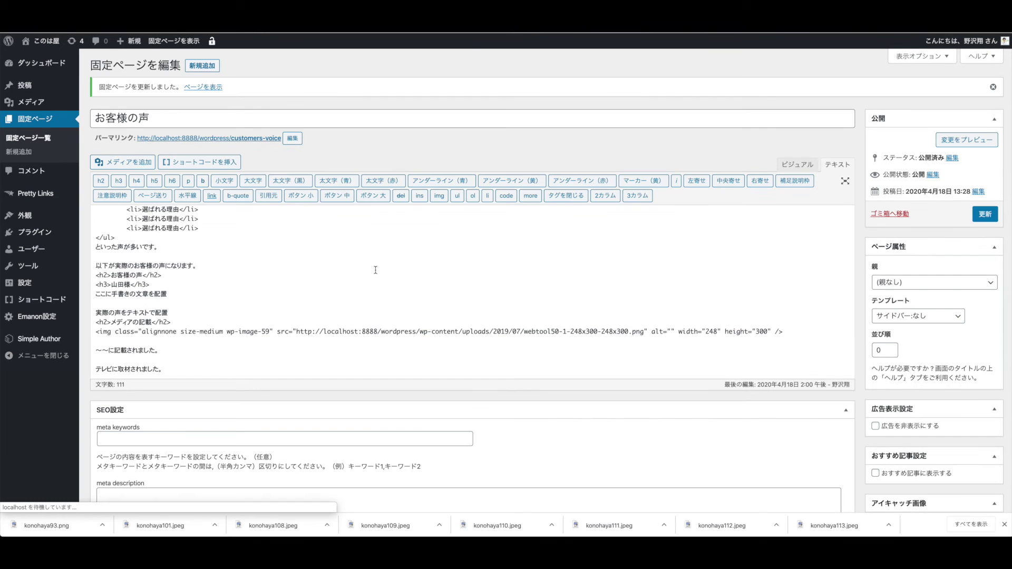
# - Open the ギャラリー page for editing, set its template to サイドバー:なし and update it
pyautogui.click(35, 140)
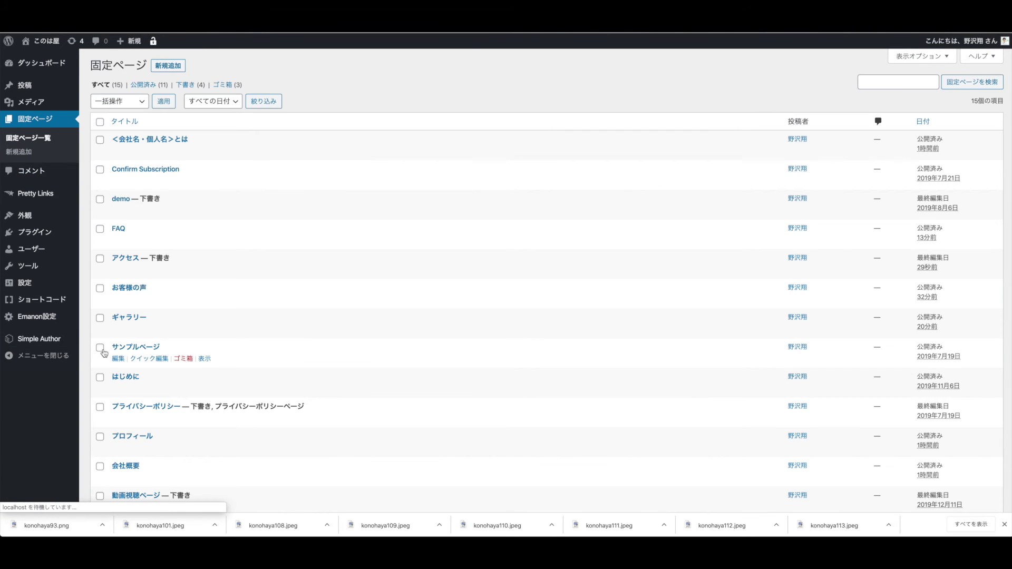
pyautogui.click(120, 329)
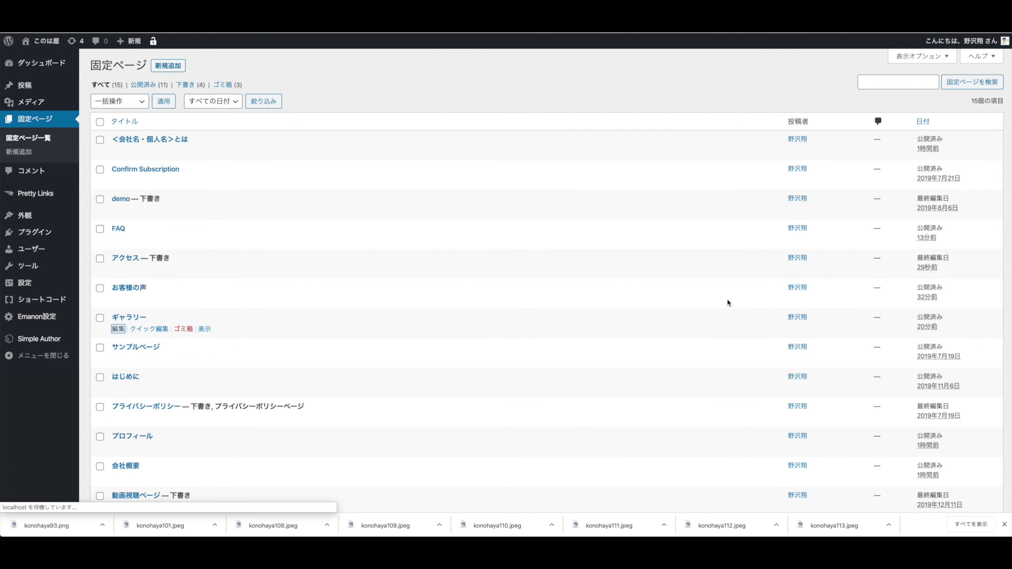
pyautogui.click(917, 290)
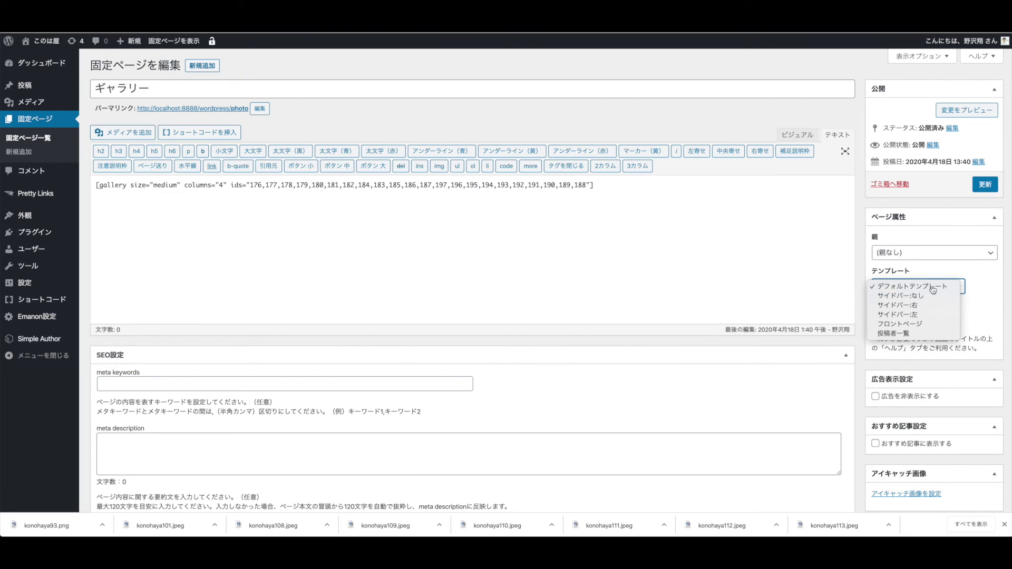
pyautogui.click(907, 297)
pyautogui.click(985, 184)
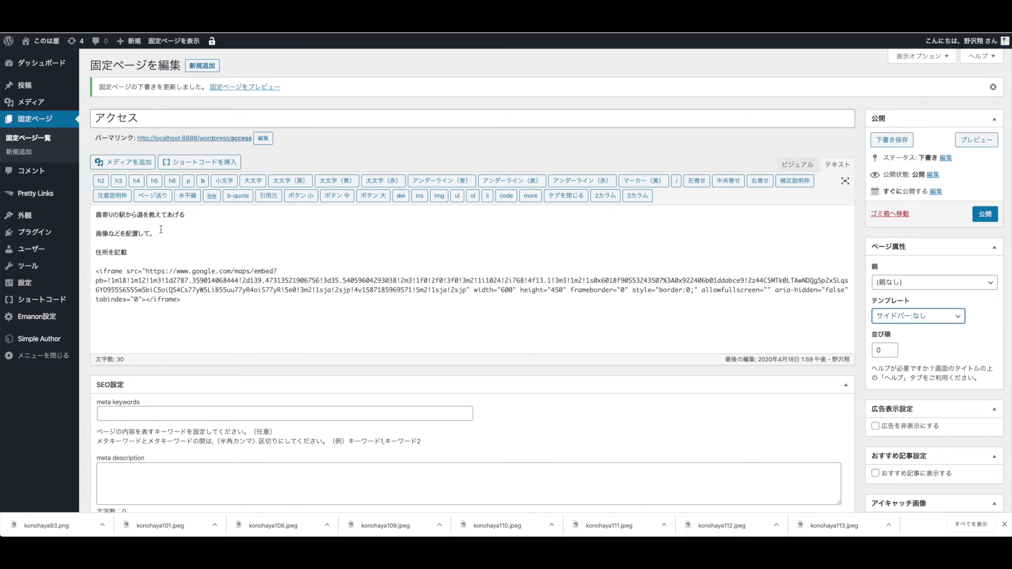
# - Look over the body text of the アクセス page and publish the page
pyautogui.moveTo(98, 216); pyautogui.dragTo(136, 253)
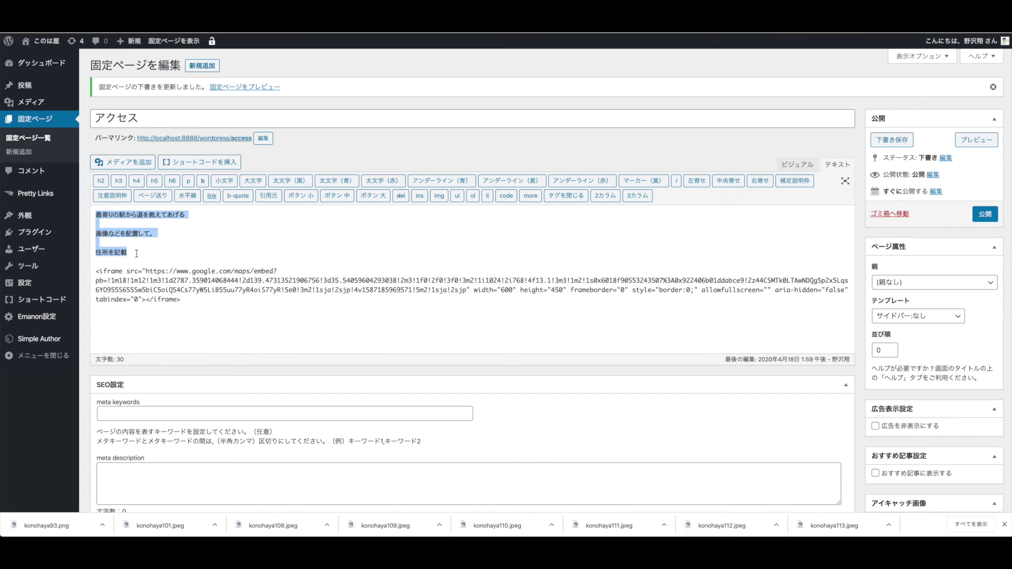
pyautogui.click(158, 241)
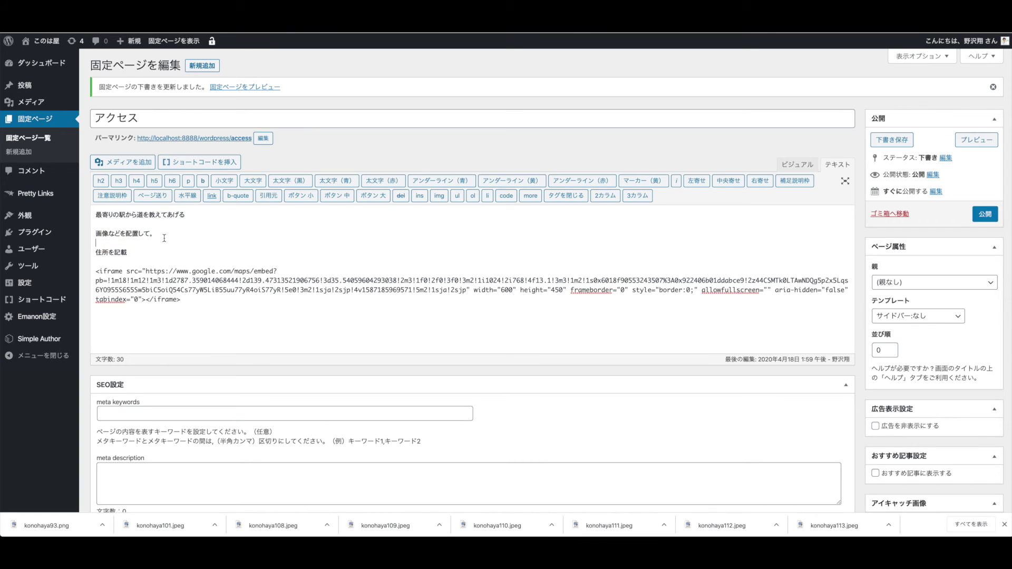
pyautogui.click(985, 214)
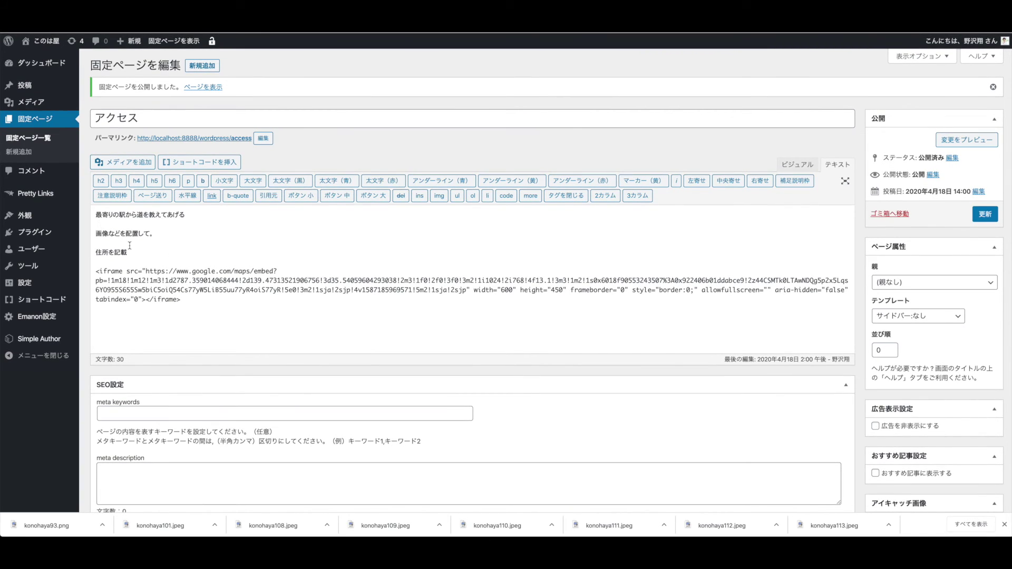
# - Switch to the mind map, review the topic すべてのページにCTAがあるのが理想的 with its reasons and examples, and return to the browser
pyautogui.click(265, 237)
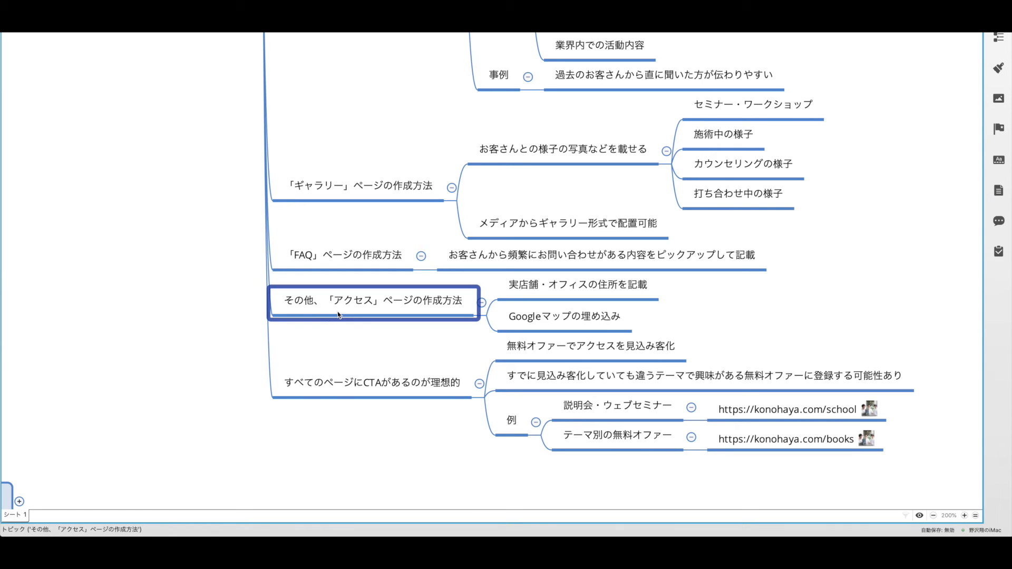
pyautogui.click(380, 394)
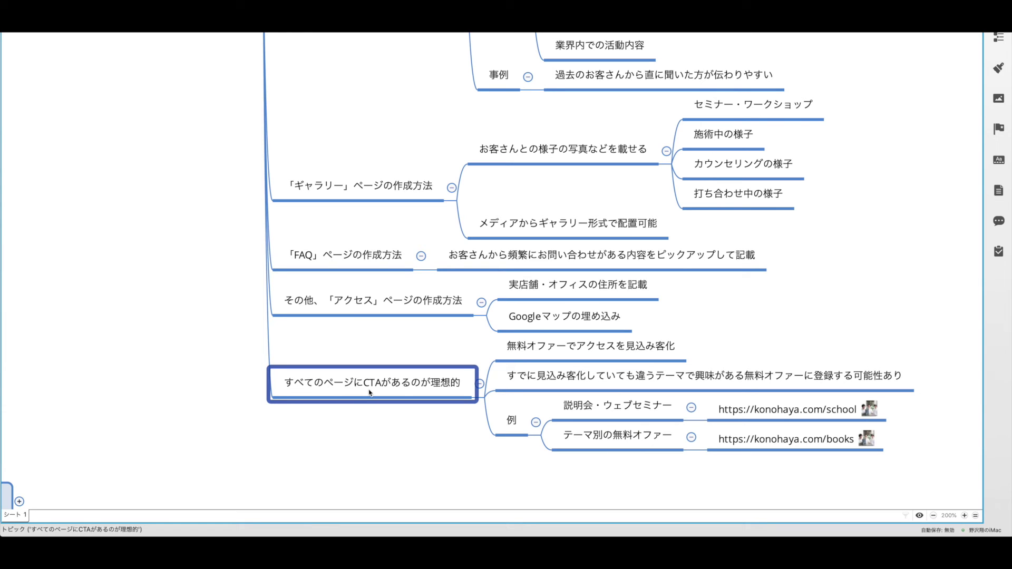
pyautogui.click(505, 360)
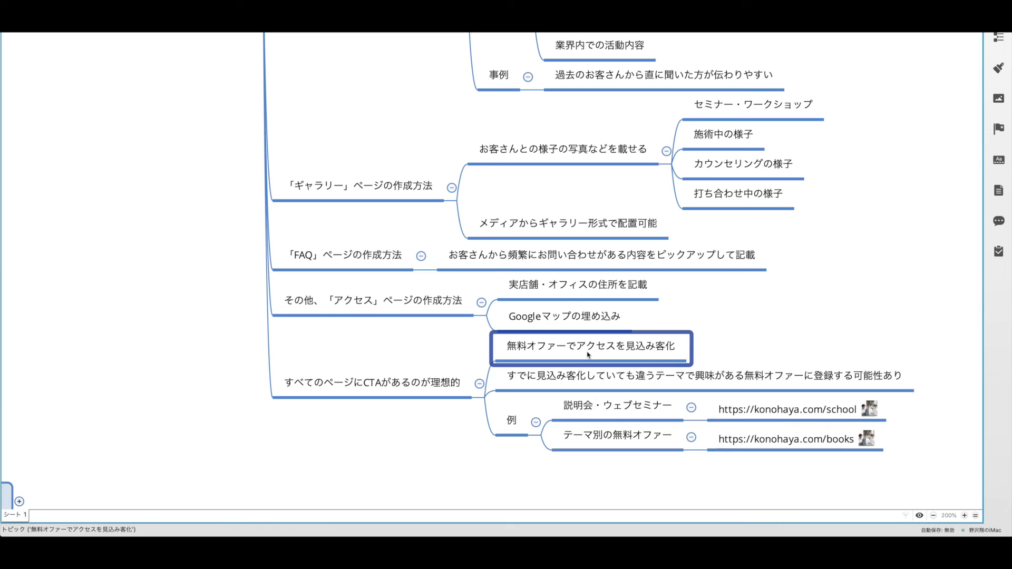
pyautogui.click(597, 378)
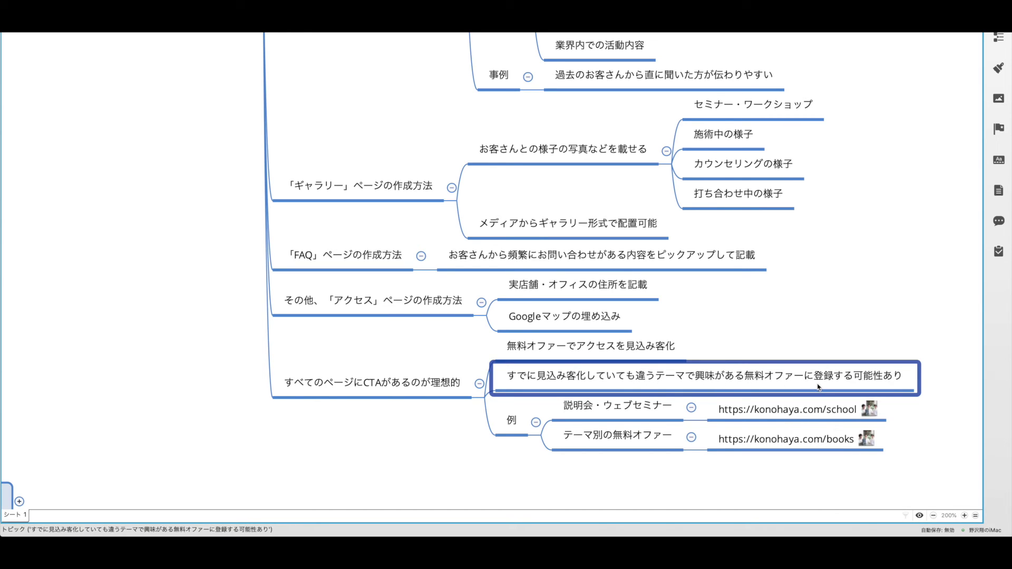
pyautogui.hscroll(-2, 606, 416)
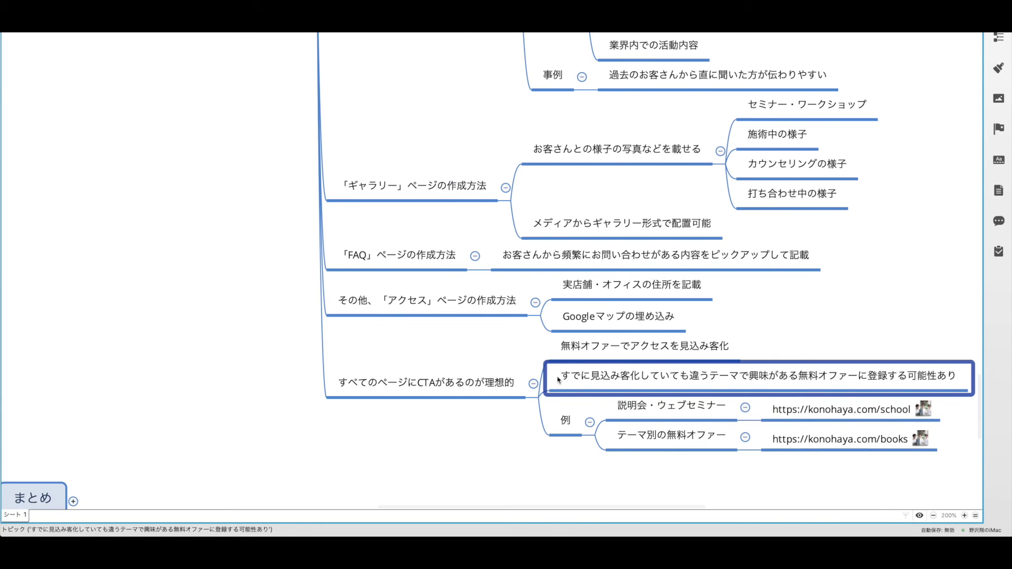
pyautogui.click(637, 420)
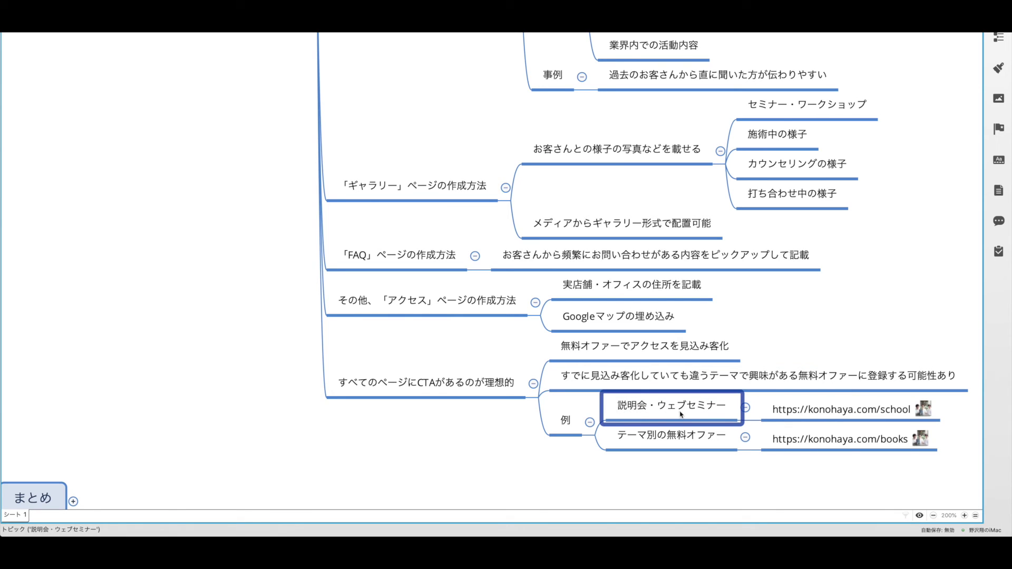
pyautogui.click(678, 443)
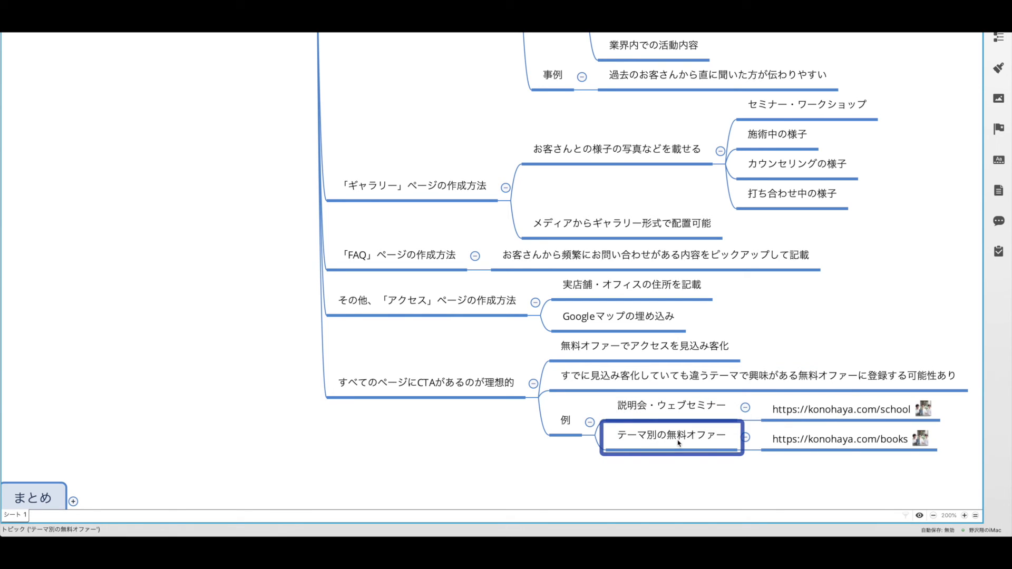
pyautogui.click(668, 418)
pyautogui.hotkey('ctrl', 'Right')
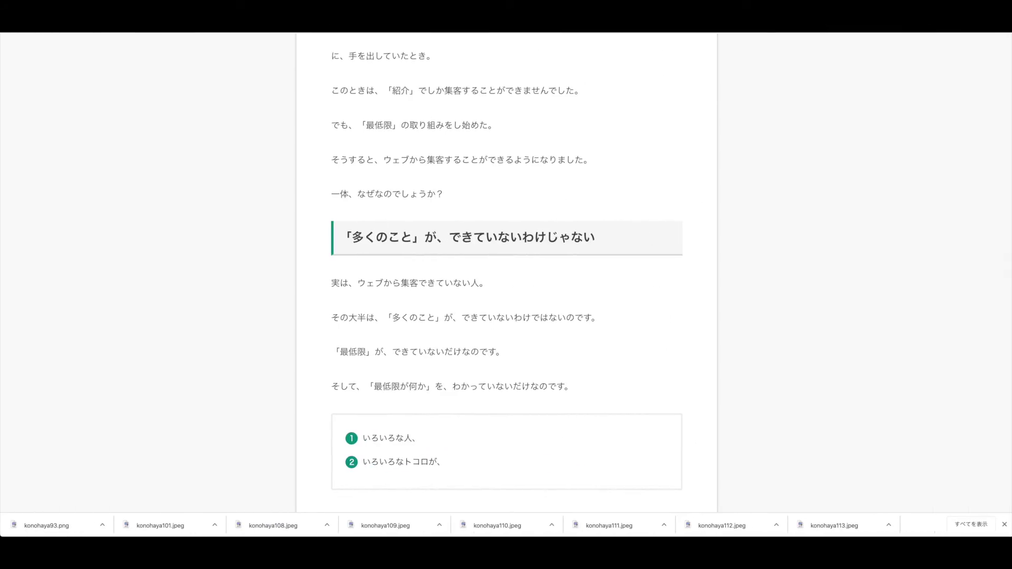
# - Look through the オンラインスクール page from its heading down to the webinar sign-up form at the end
pyautogui.scroll(20, 499, 239)
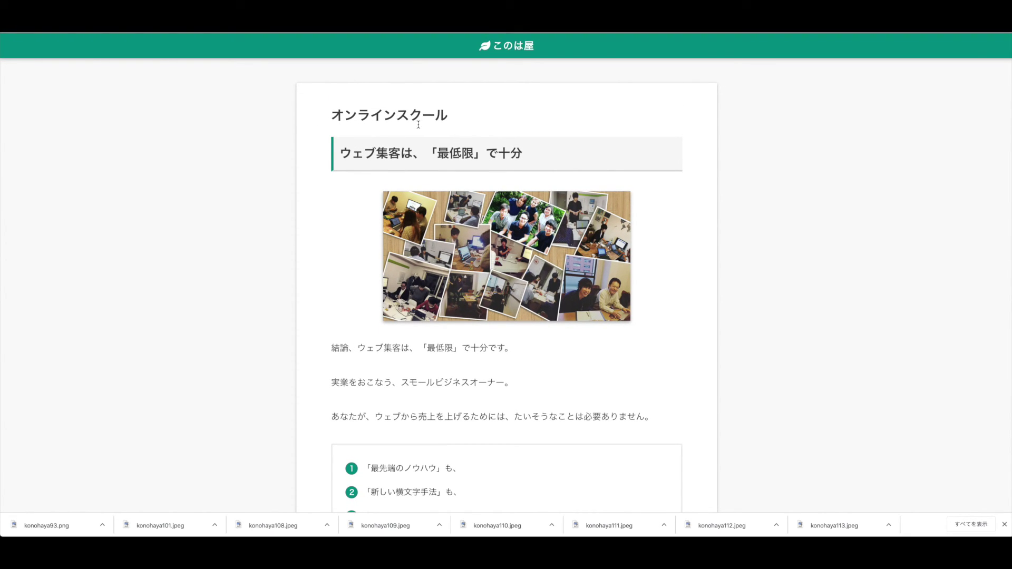
pyautogui.scroll(-15, 422, 137)
pyautogui.scroll(-20, 424, 153)
pyautogui.scroll(-20, 422, 153)
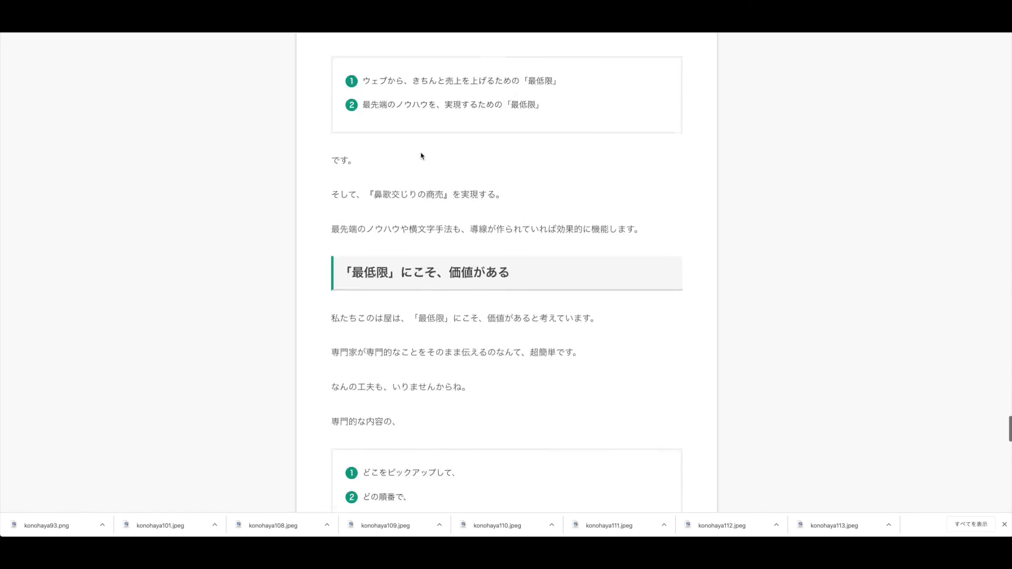
pyautogui.scroll(-20, 422, 156)
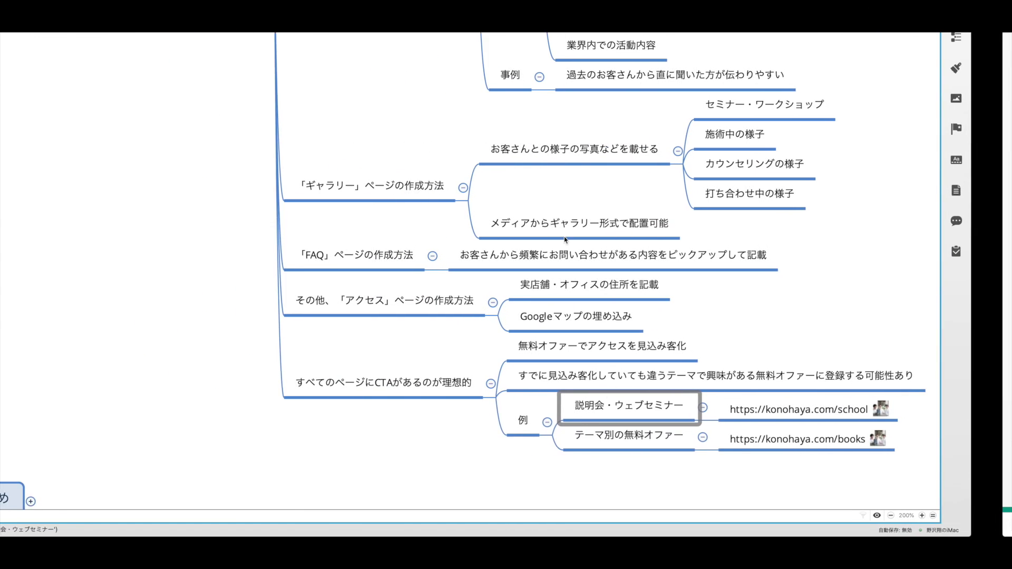
pyautogui.press('Down')
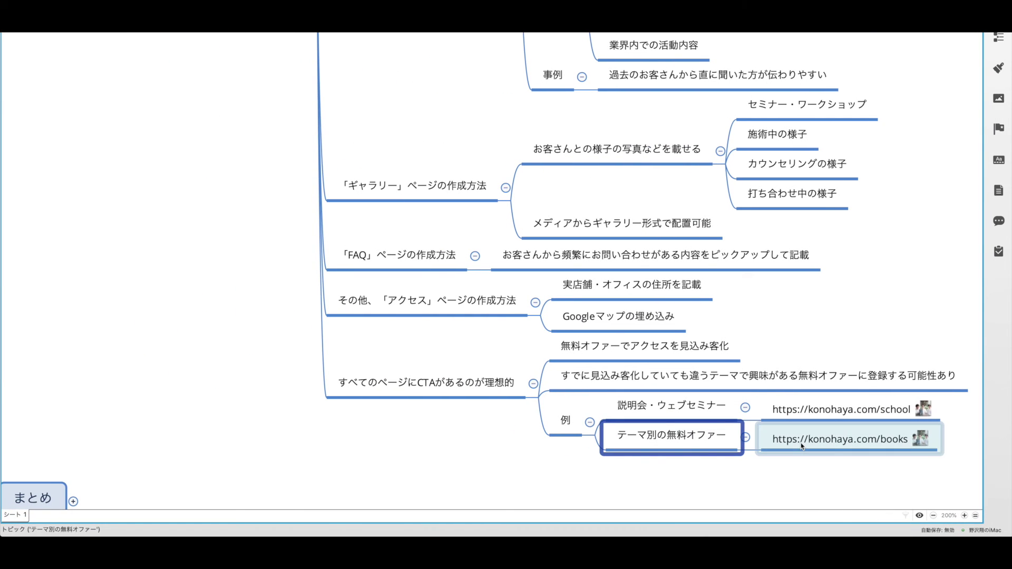
pyautogui.doubleClick(799, 446)
pyautogui.hotkey('ctrl', 'c')
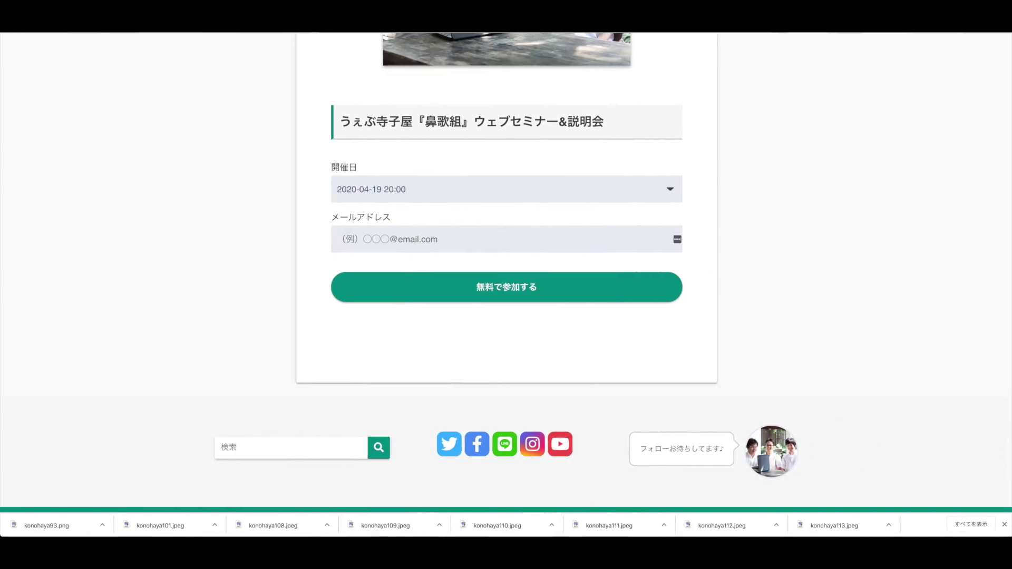
pyautogui.hotkey('ctrl', 't')
pyautogui.hotkey('ctrl', 'v')
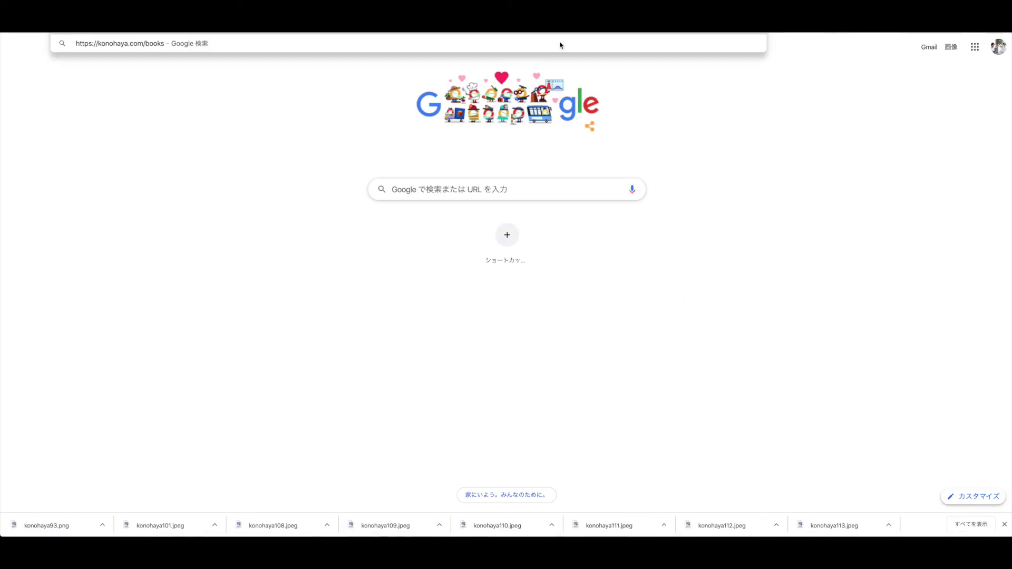
pyautogui.press('Return')
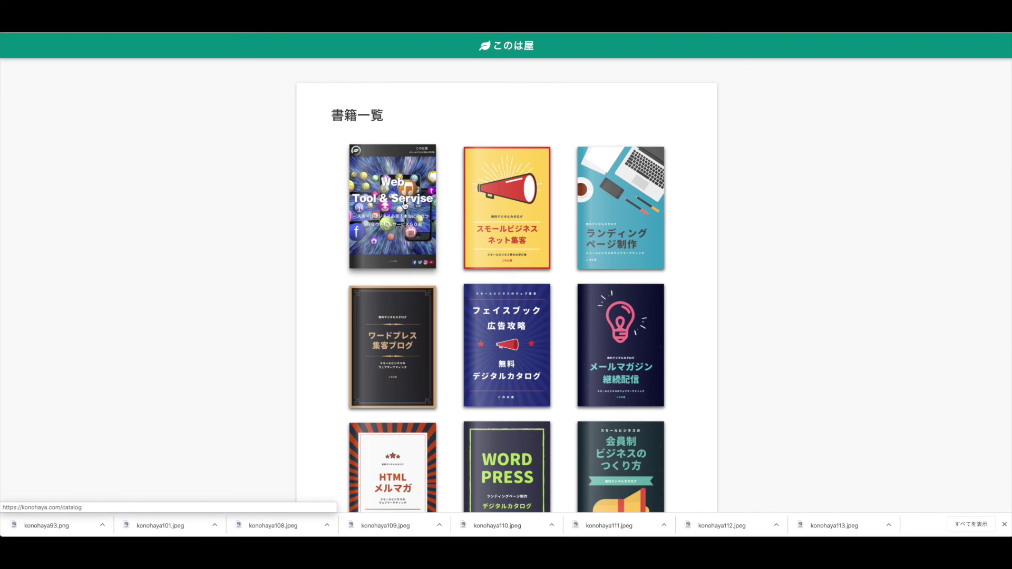
pyautogui.scroll(-5, 452, 332)
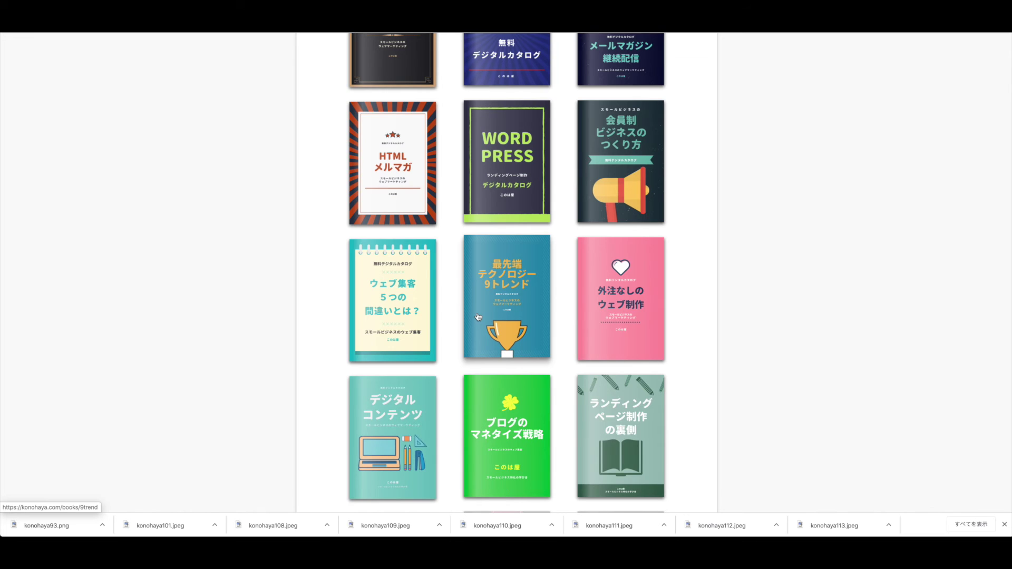
pyautogui.scroll(1, 393, 200)
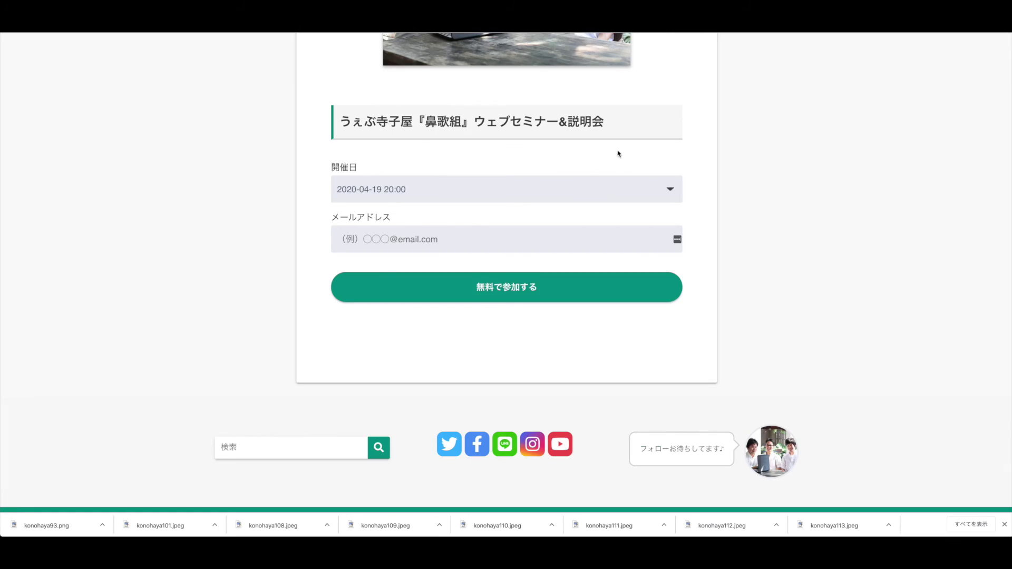
# - Look over the このは屋とは page and follow its 説明会に参加してみる link to the オンラインスクール page
pyautogui.scroll(10, 617, 151)
pyautogui.scroll(20, 566, 185)
pyautogui.scroll(10, 558, 192)
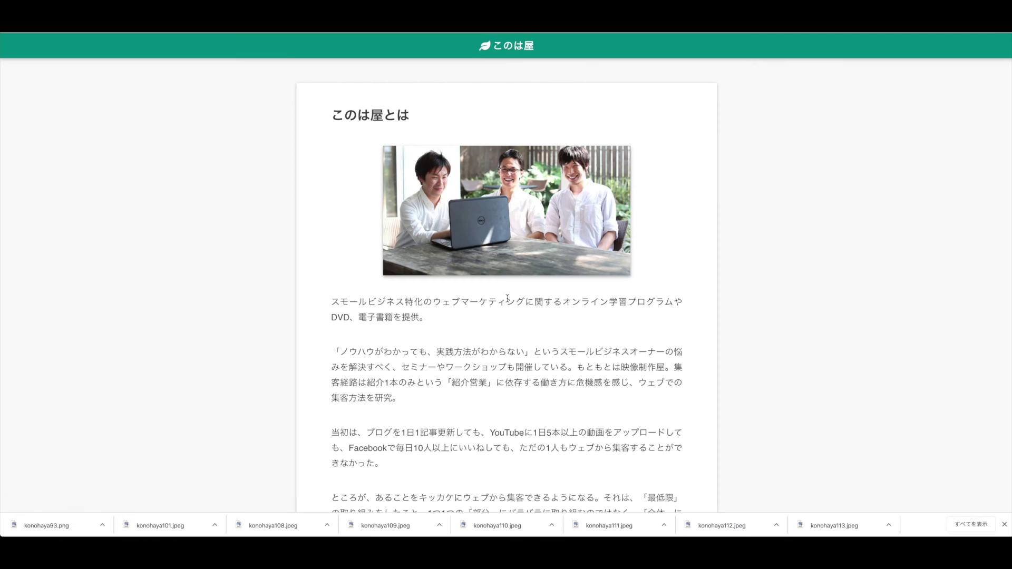
pyautogui.scroll(-5, 492, 306)
pyautogui.scroll(-4, 489, 308)
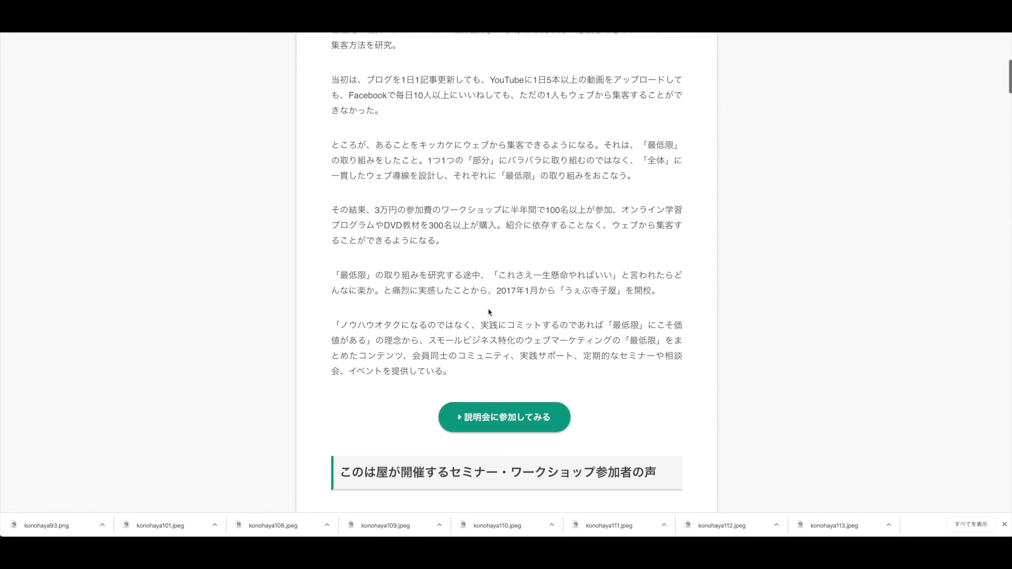
pyautogui.click(489, 425)
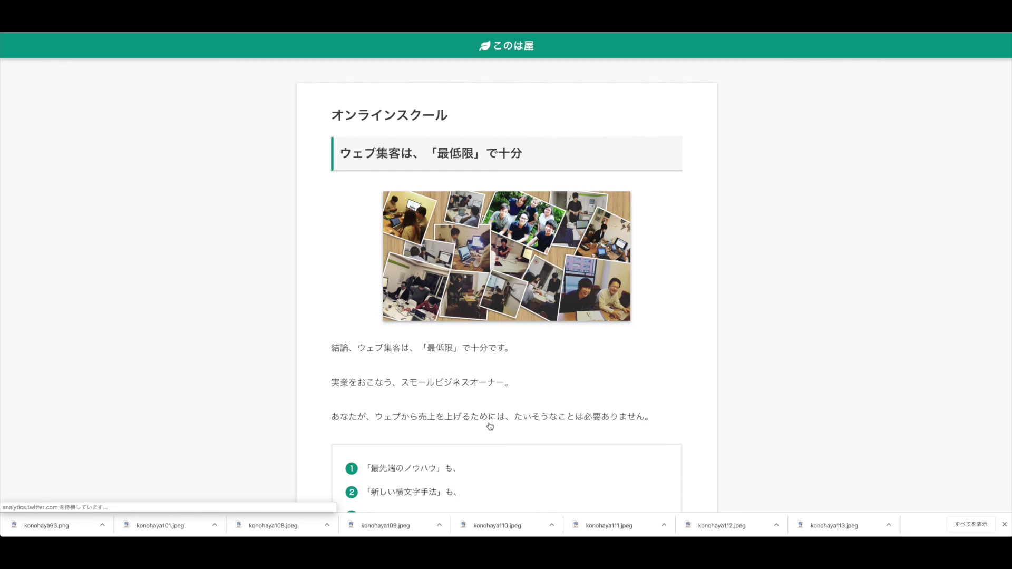
pyautogui.moveTo(334, 115); pyautogui.dragTo(471, 116)
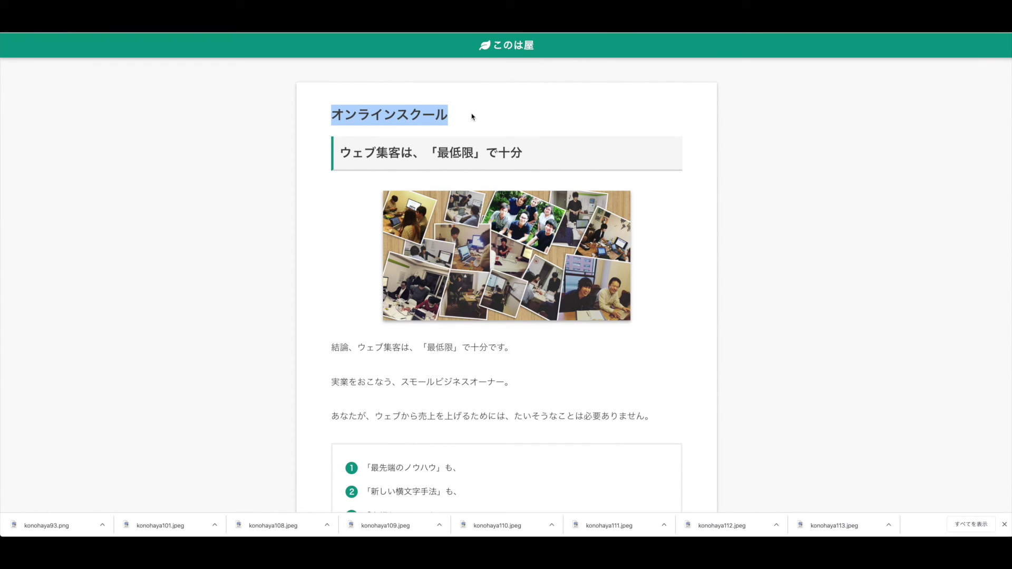
pyautogui.scroll(-15, 429, 142)
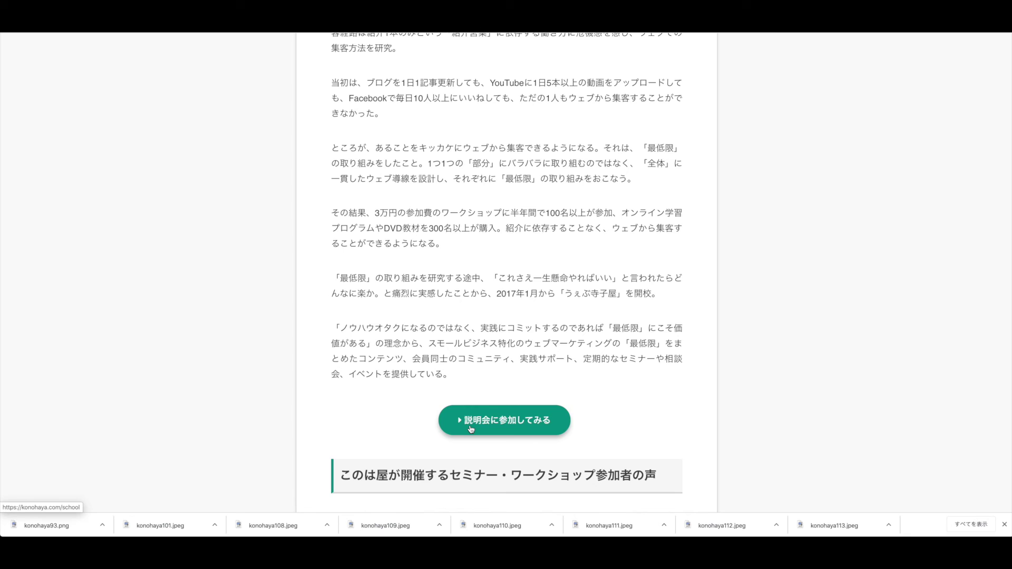
# - Follow 説明会に参加してみる from the このは屋とは page again and examine the webinar sign-up form with its 開催日 field
pyautogui.scroll(7, 378, 346)
pyautogui.scroll(-6, 384, 349)
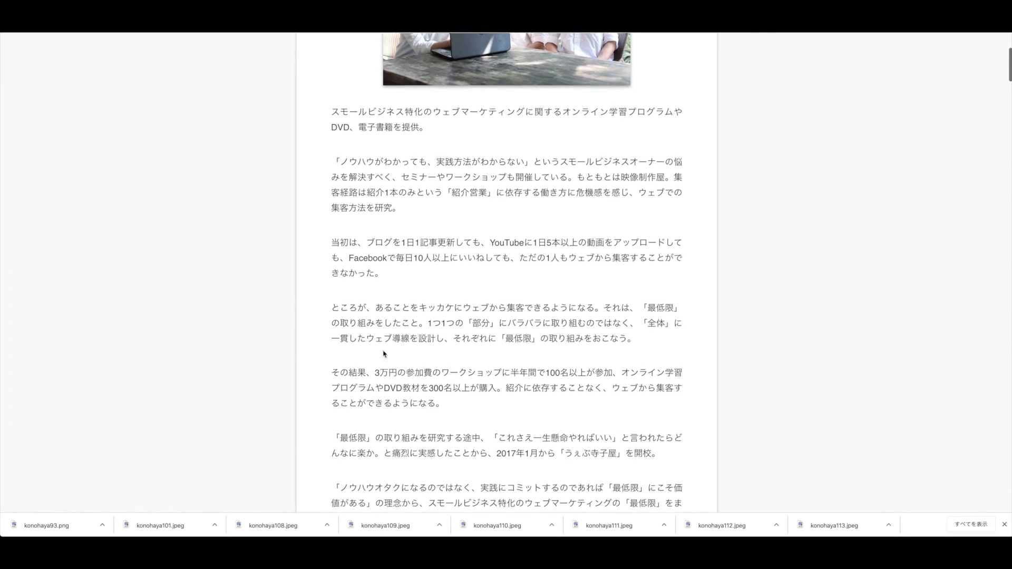
pyautogui.click(521, 460)
pyautogui.scroll(-20, 416, 381)
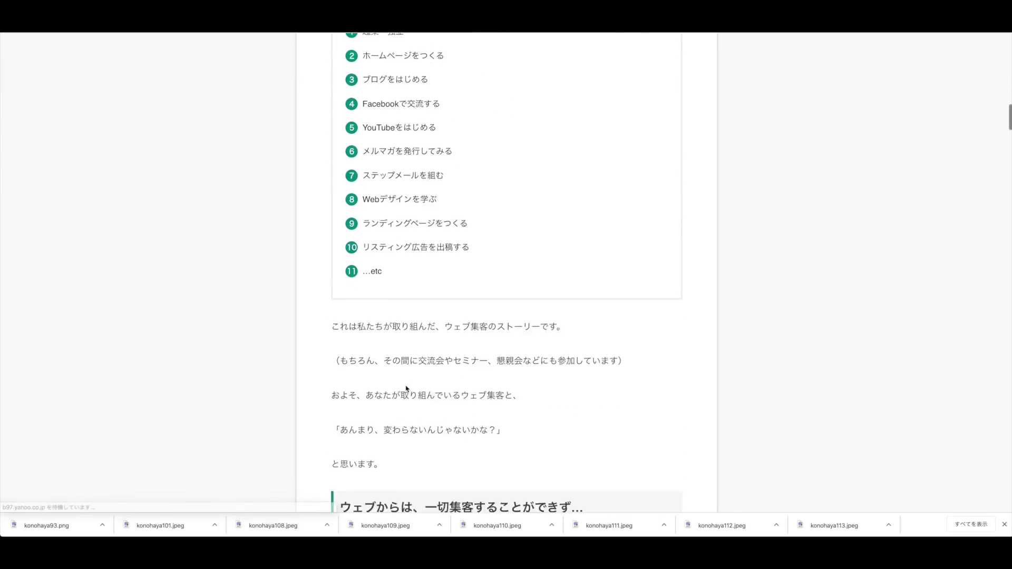
pyautogui.scroll(-20, 399, 390)
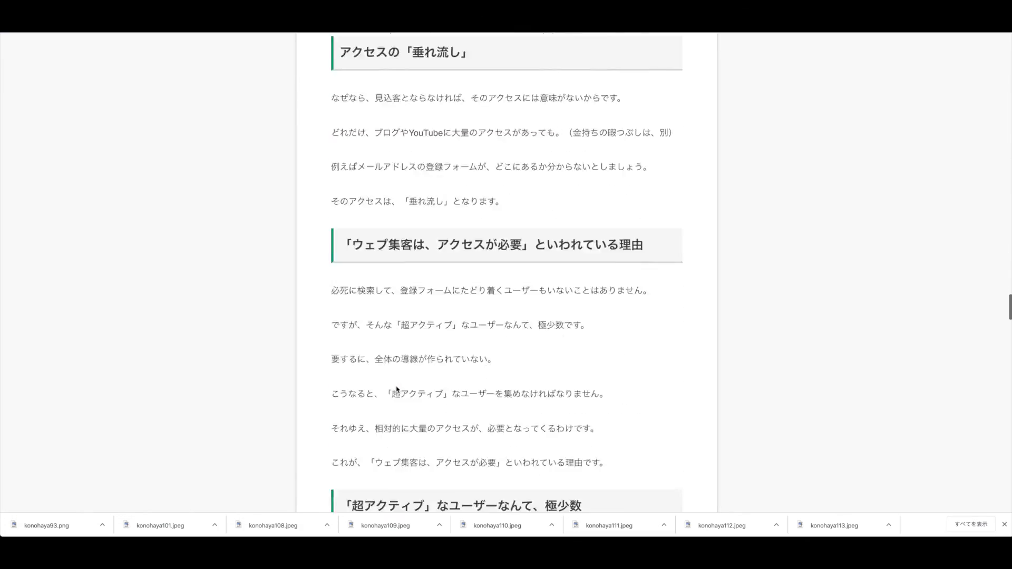
pyautogui.scroll(-15, 397, 386)
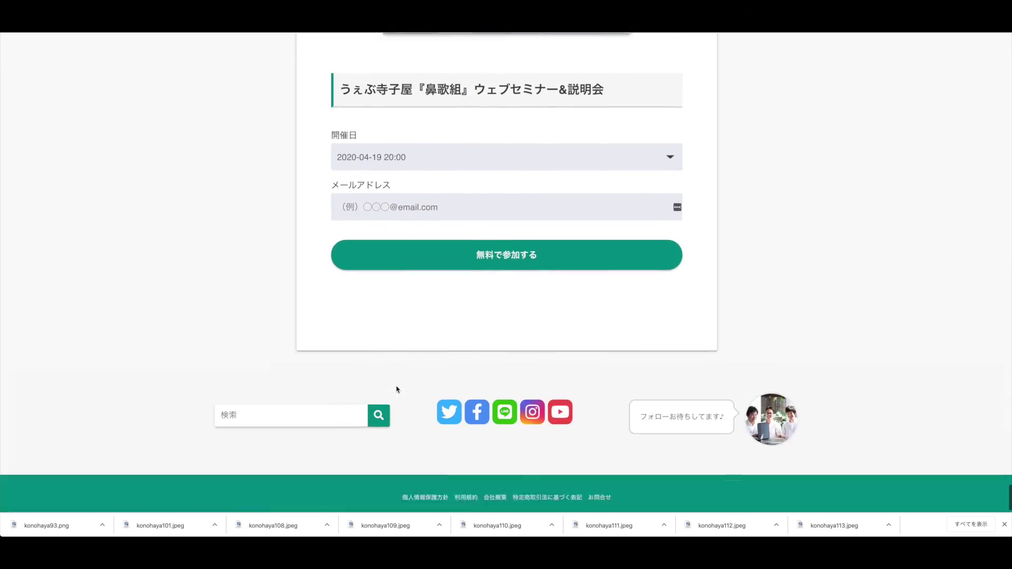
pyautogui.click(397, 151)
pyautogui.click(398, 198)
pyautogui.hscroll(-5, 397, 198)
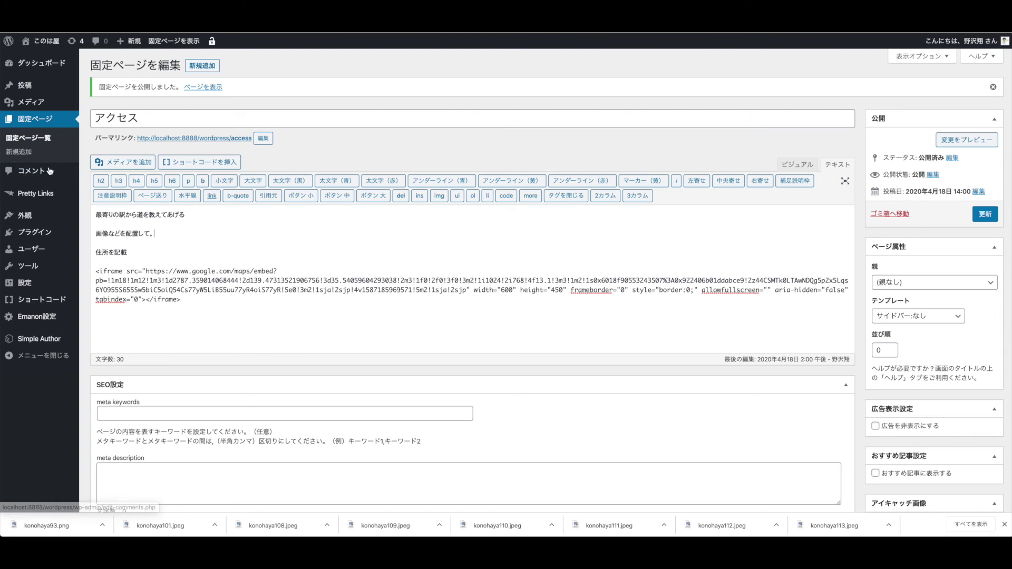
# - Open the WordPress menu editor and add the fixed page ＜会社名・個人名＞とは to Menu 1
pyautogui.moveTo(28, 225)
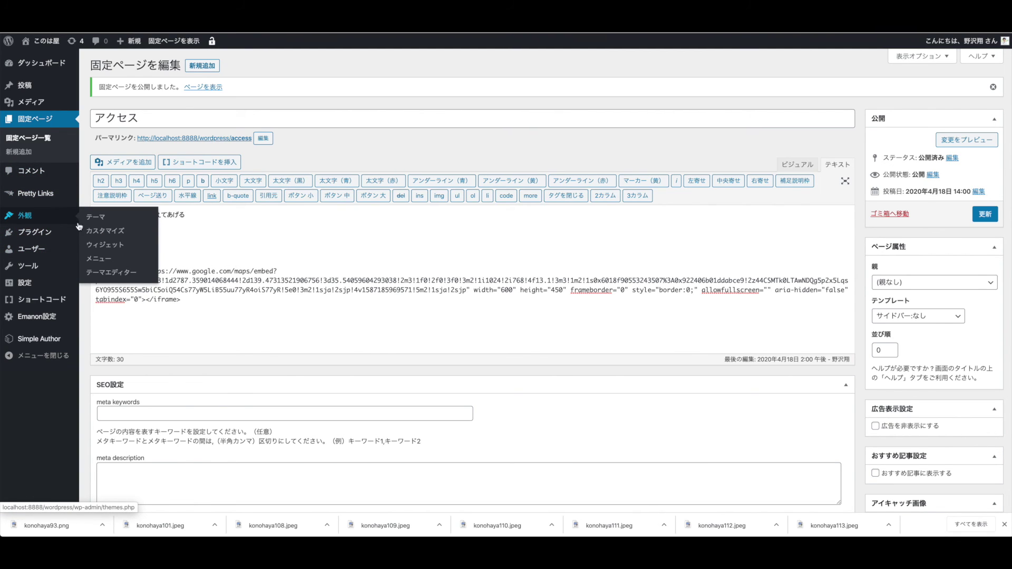
pyautogui.click(95, 262)
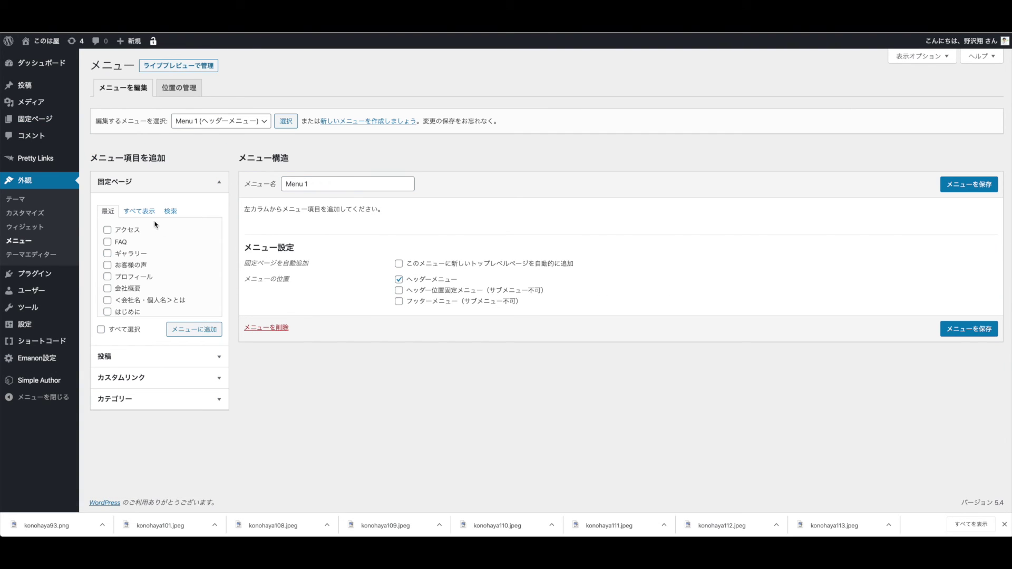
pyautogui.scroll(-2, 121, 280)
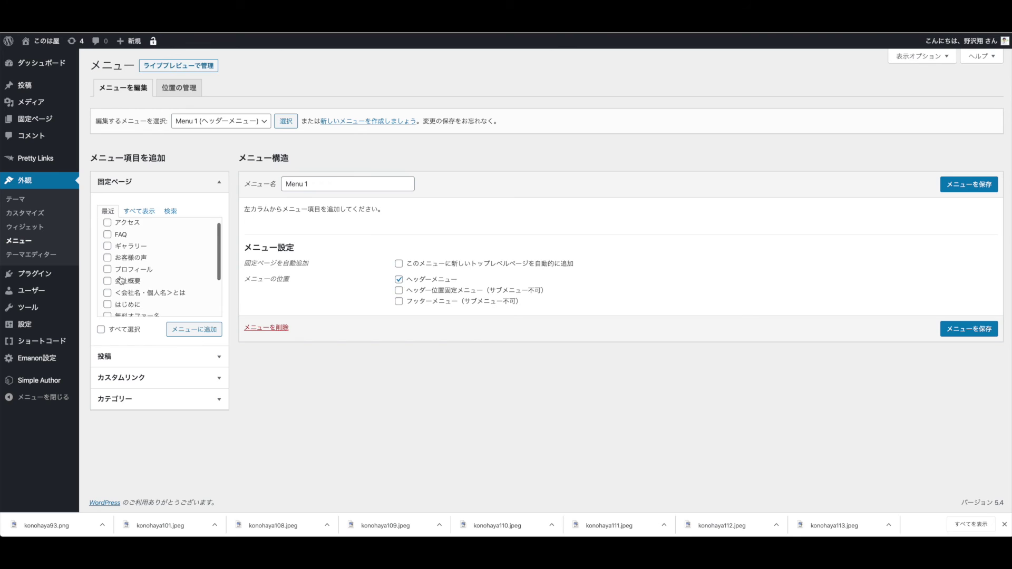
pyautogui.scroll(-3, 121, 280)
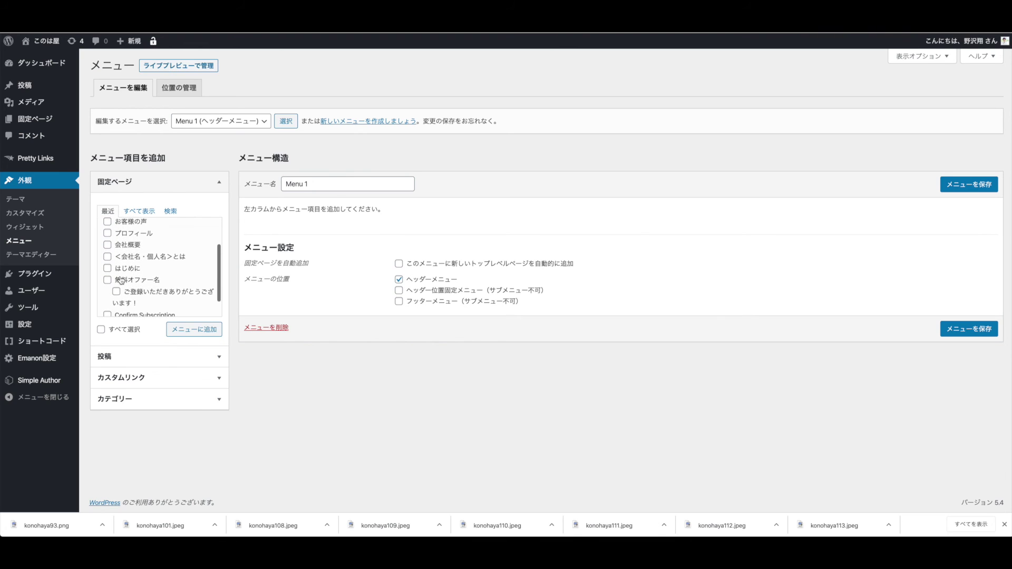
pyautogui.scroll(5, 121, 279)
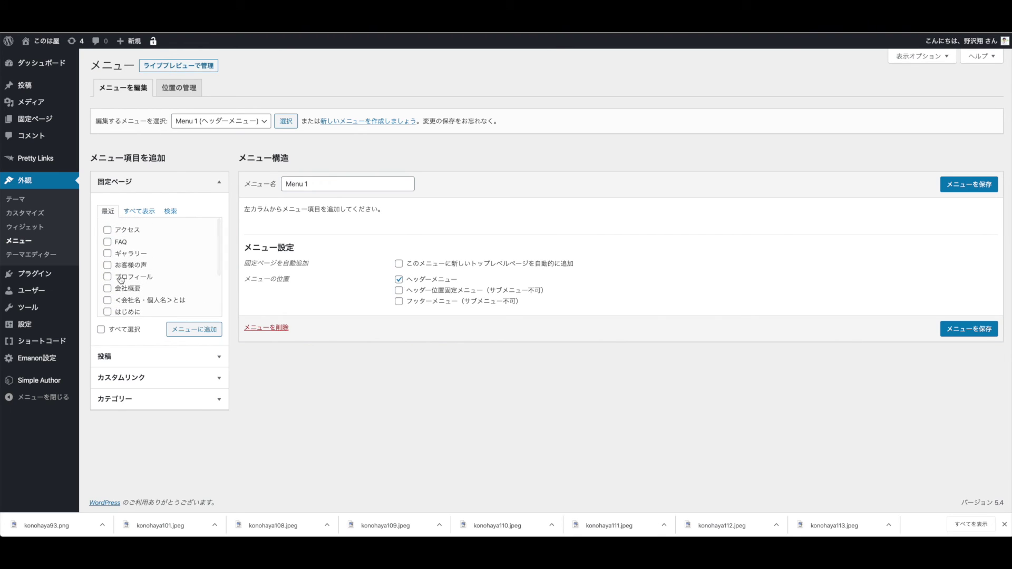
pyautogui.click(108, 301)
pyautogui.click(191, 330)
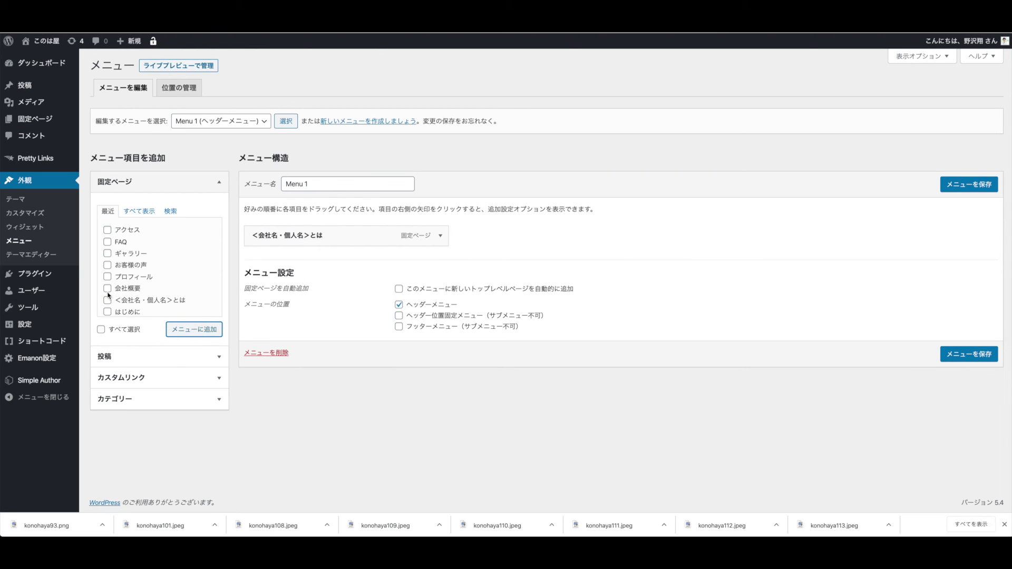
# - Add the fixed page お客様の声 to Menu 1
pyautogui.scroll(-1, 117, 284)
pyautogui.click(108, 267)
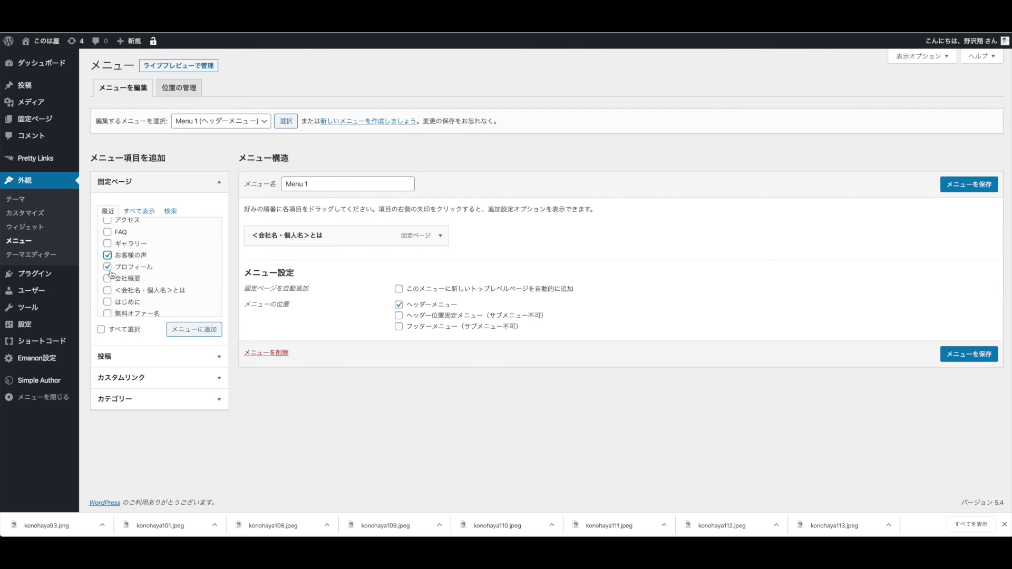
pyautogui.click(192, 328)
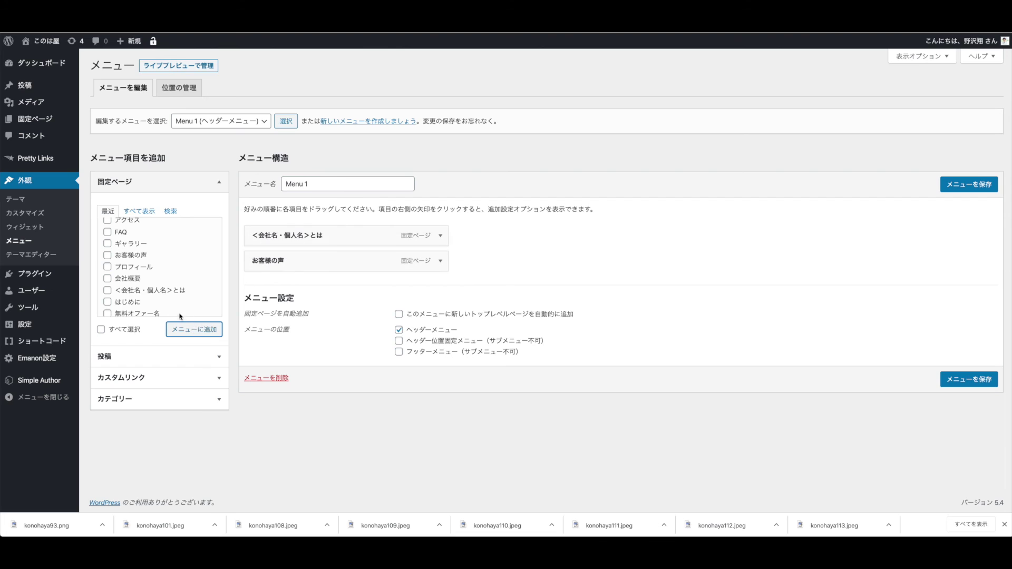
# - Add the fixed pages ギャラリー and FAQ to Menu 1, in that order
pyautogui.scroll(1, 139, 259)
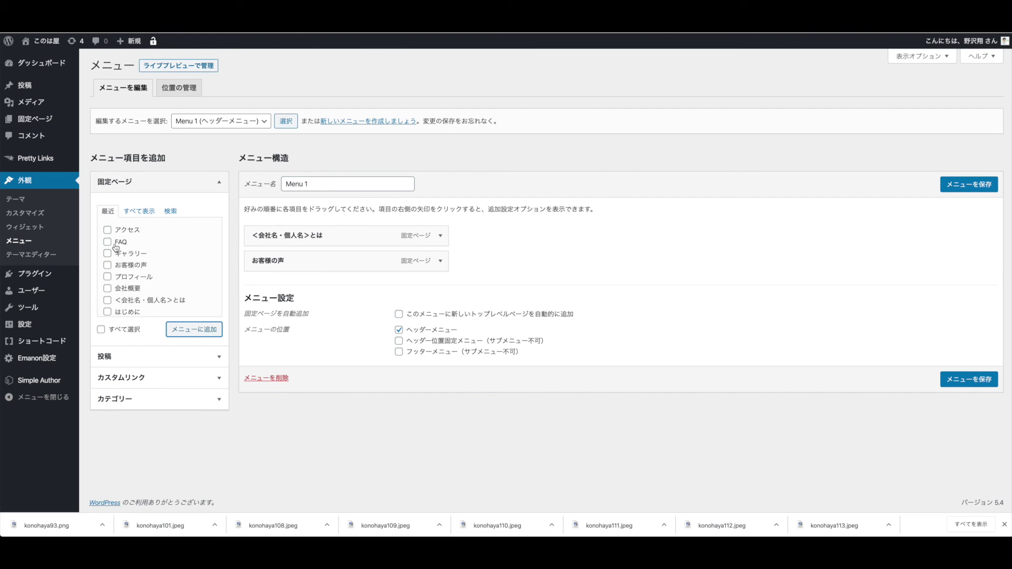
pyautogui.scroll(-2, 113, 256)
pyautogui.scroll(-1, 116, 288)
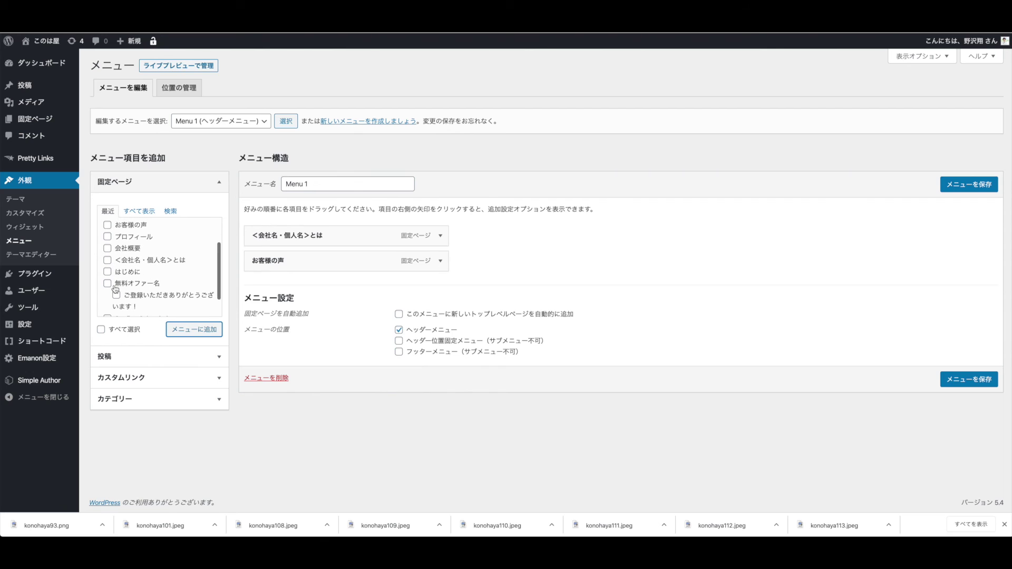
pyautogui.scroll(3, 116, 288)
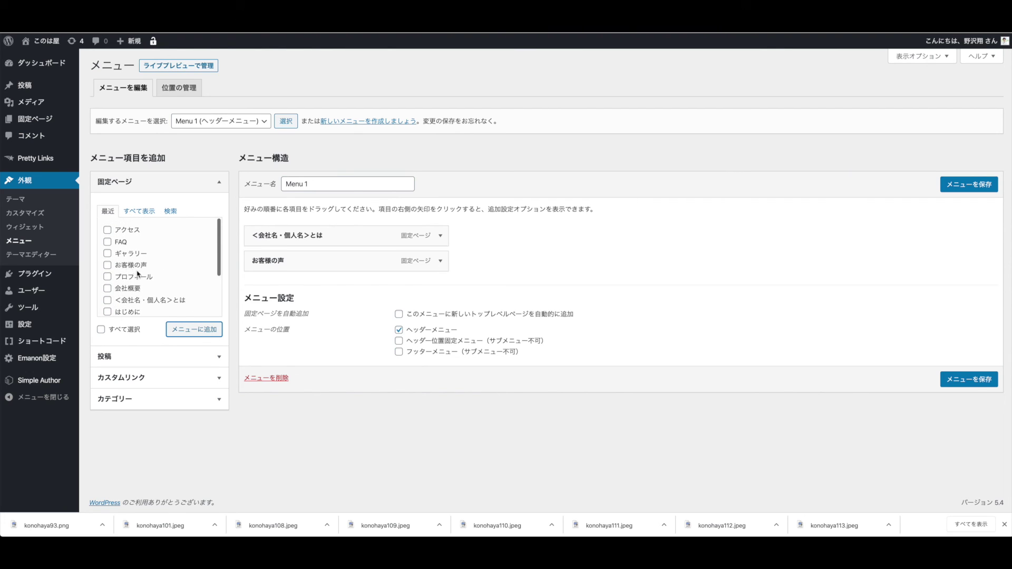
pyautogui.click(108, 254)
pyautogui.click(194, 329)
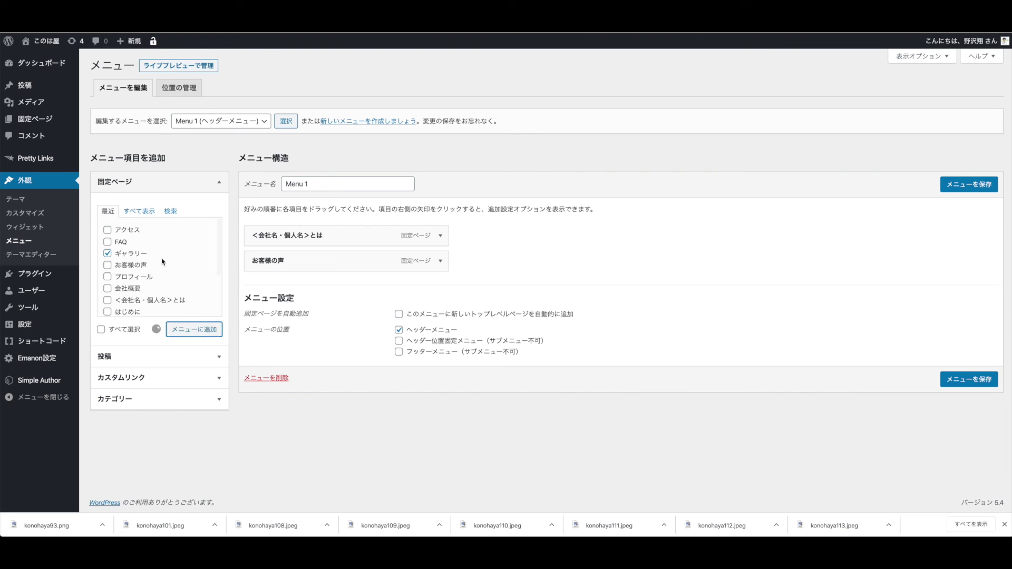
pyautogui.click(108, 242)
pyautogui.click(193, 329)
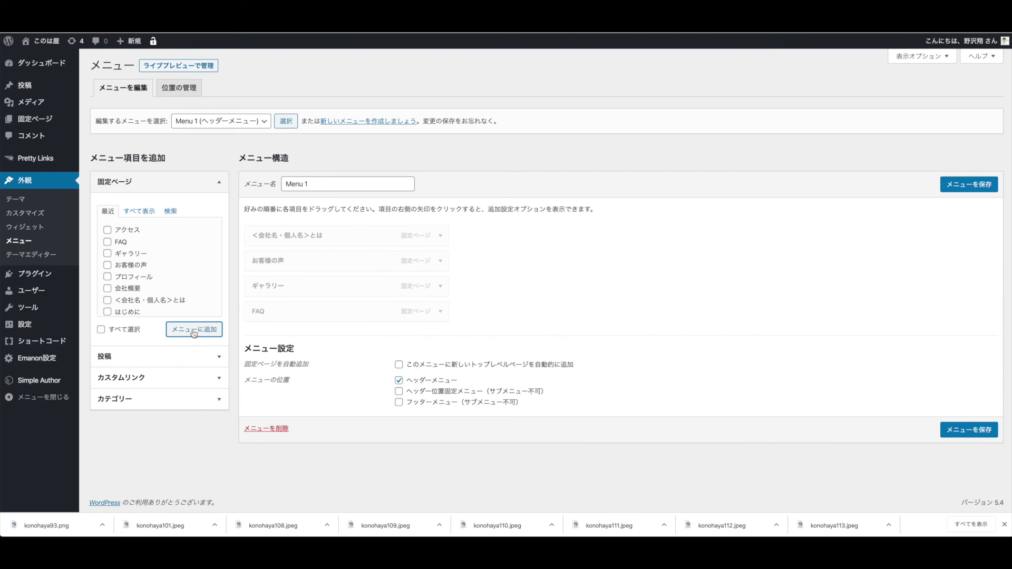
# - Add the fixed page プロフィール to Menu 1 and nest it as a sub-item under ＜会社名・個人名＞とは
pyautogui.scroll(-5, 159, 295)
pyautogui.scroll(5, 150, 285)
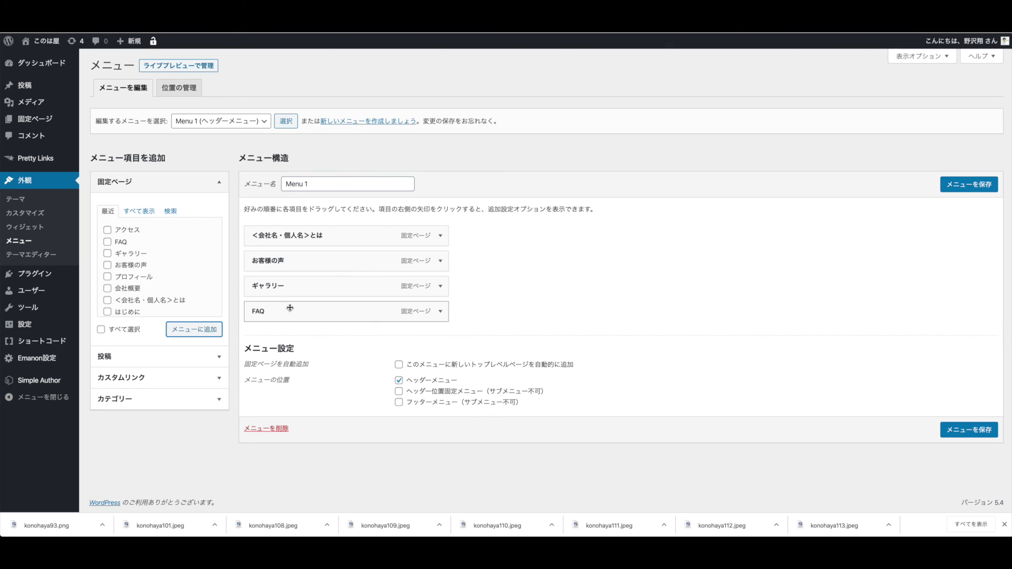
pyautogui.click(107, 276)
pyautogui.click(194, 329)
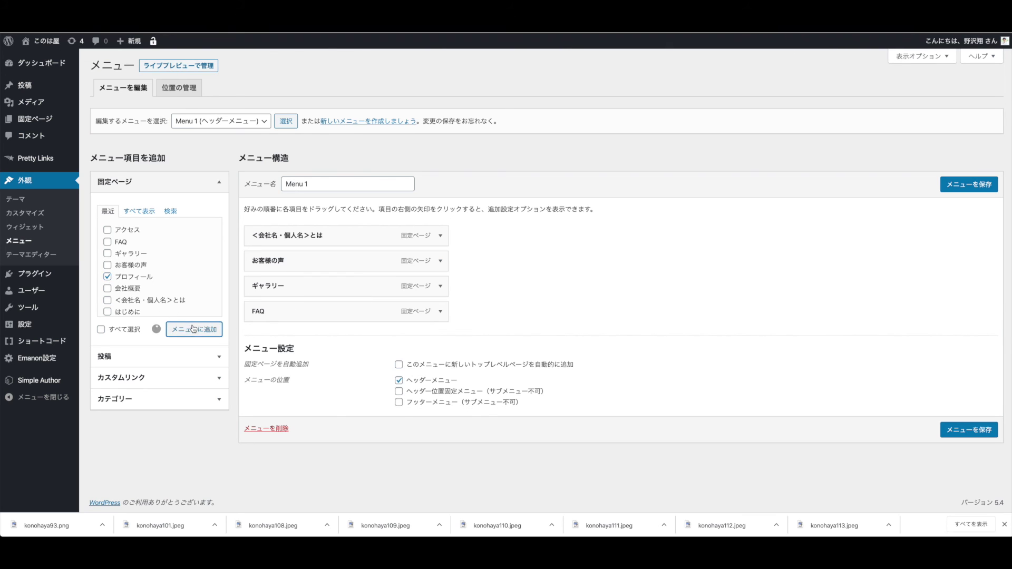
pyautogui.moveTo(305, 336); pyautogui.dragTo(320, 263)
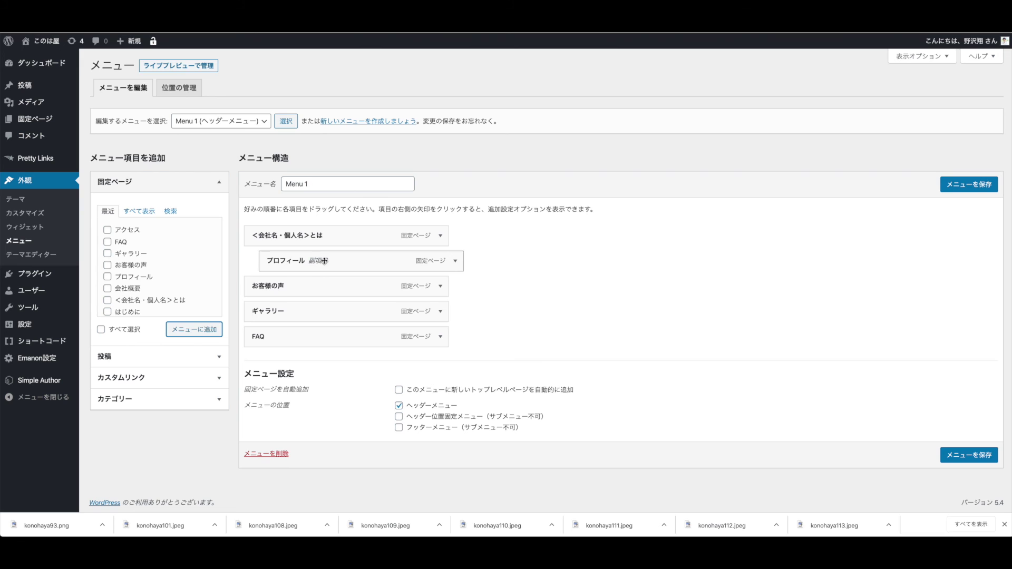
# - Save Menu 1 and view the site with its header menu
pyautogui.click(949, 455)
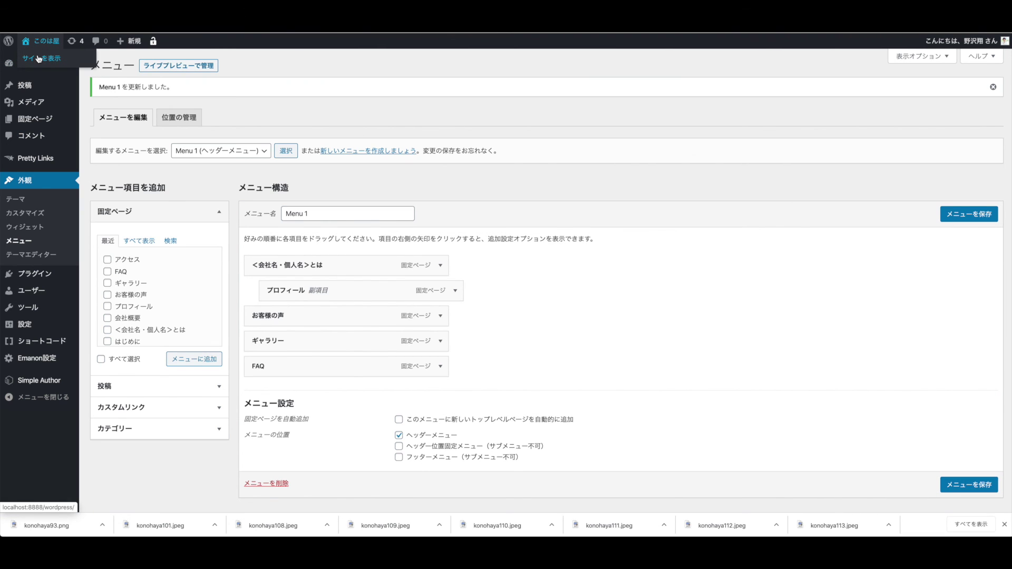
pyautogui.click(39, 60)
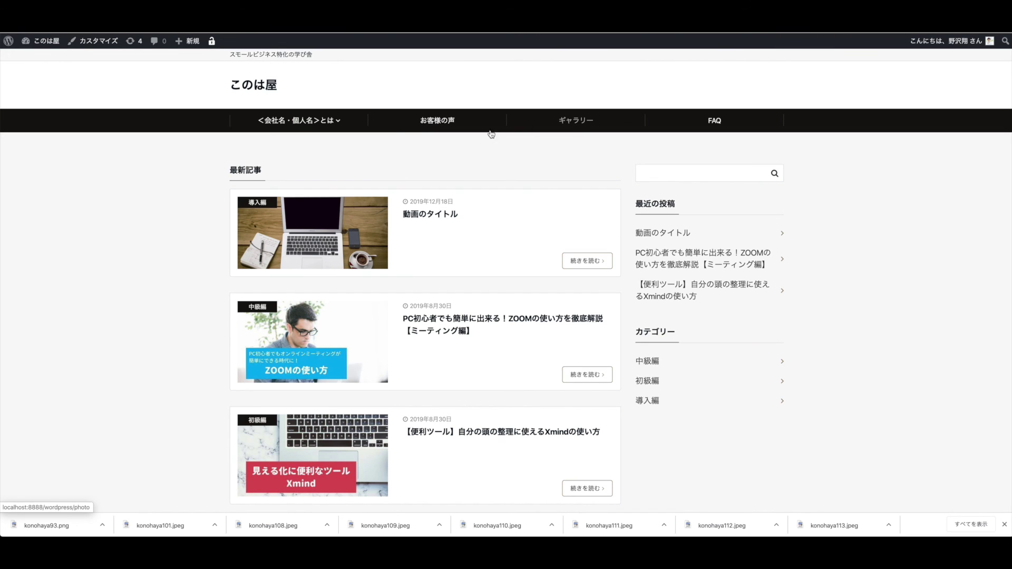
# - Open the widget settings from the dashboard and expand the フッターエリア 左 area
pyautogui.moveTo(43, 42)
pyautogui.click(46, 62)
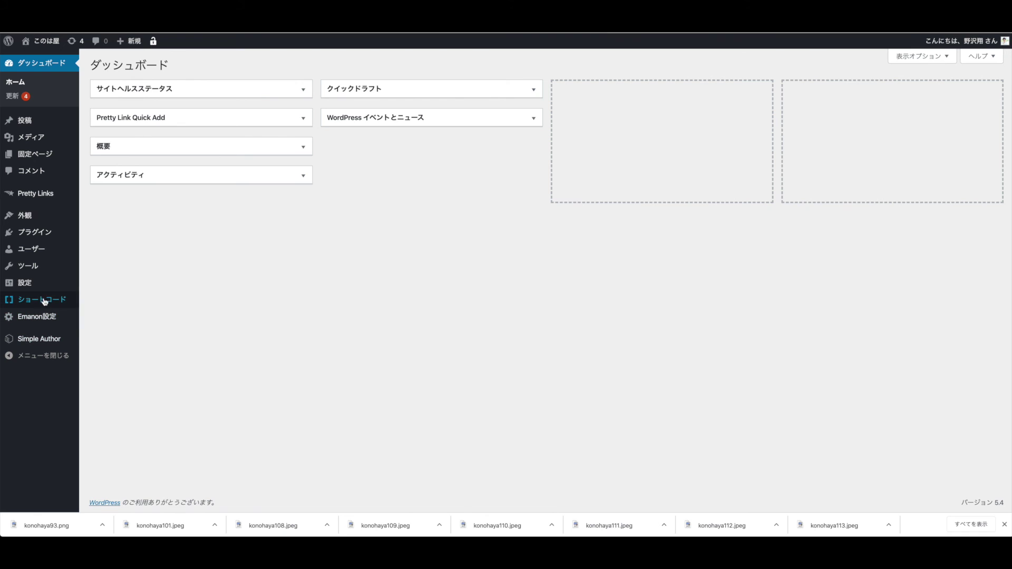
pyautogui.moveTo(42, 219)
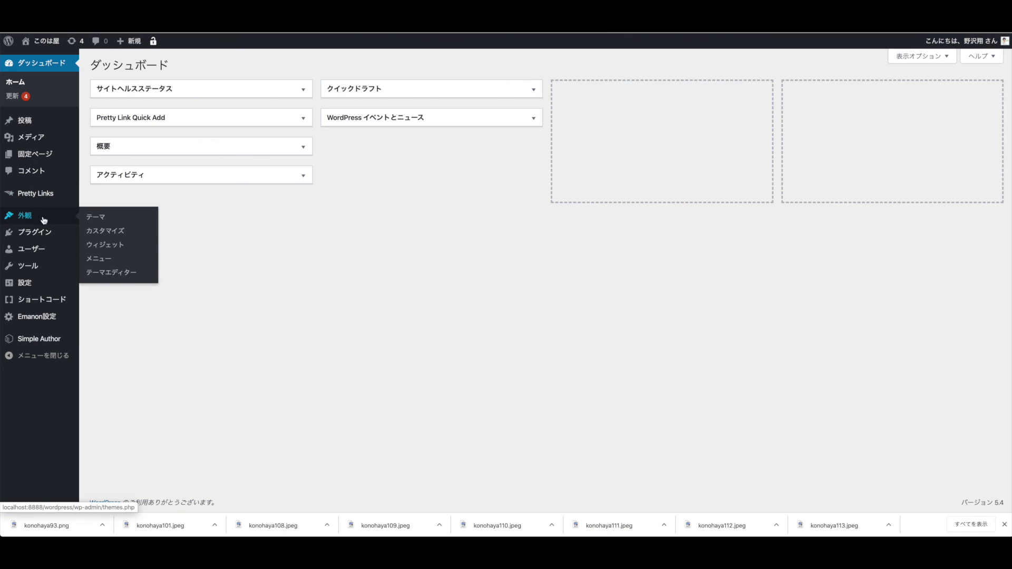
pyautogui.click(96, 246)
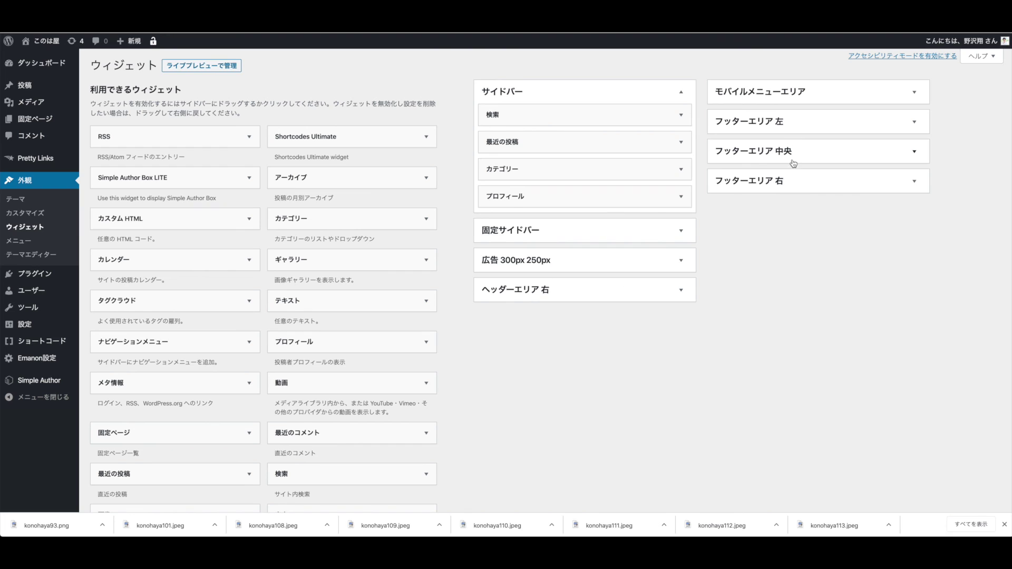
pyautogui.click(910, 130)
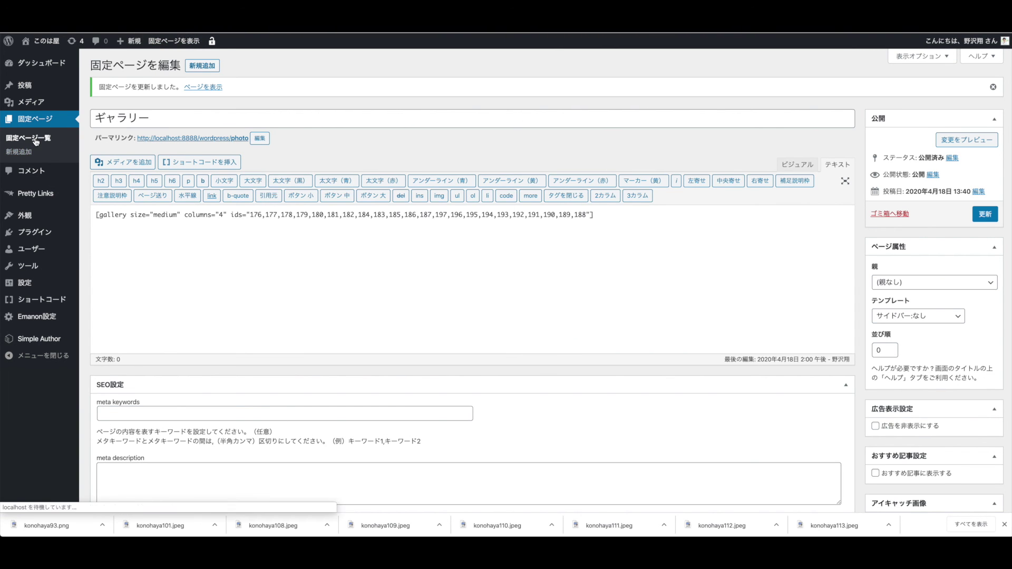
# - Copy the link address of the 会社概要 page from the fixed page list
pyautogui.click(35, 139)
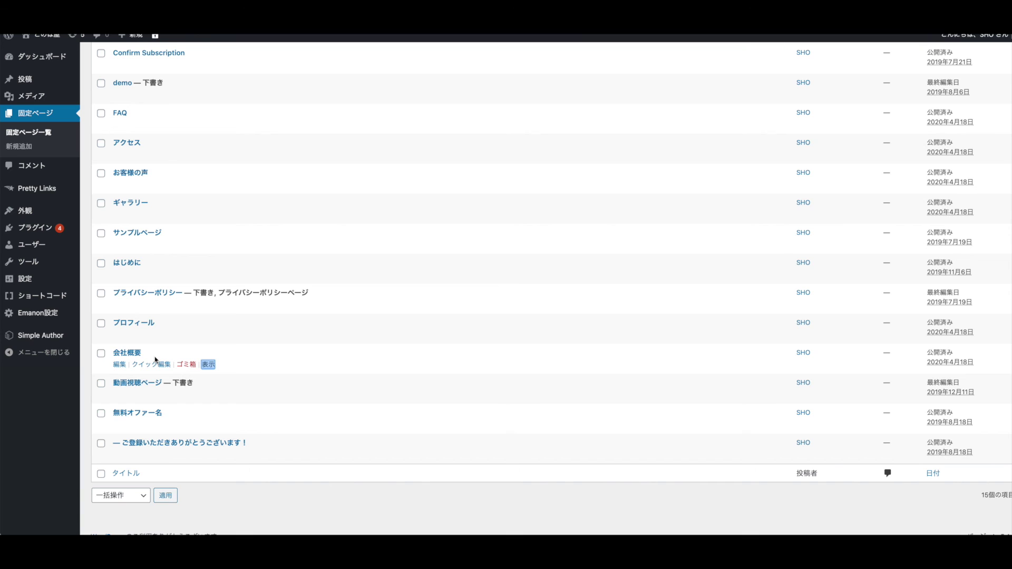
pyautogui.rightClick(208, 365)
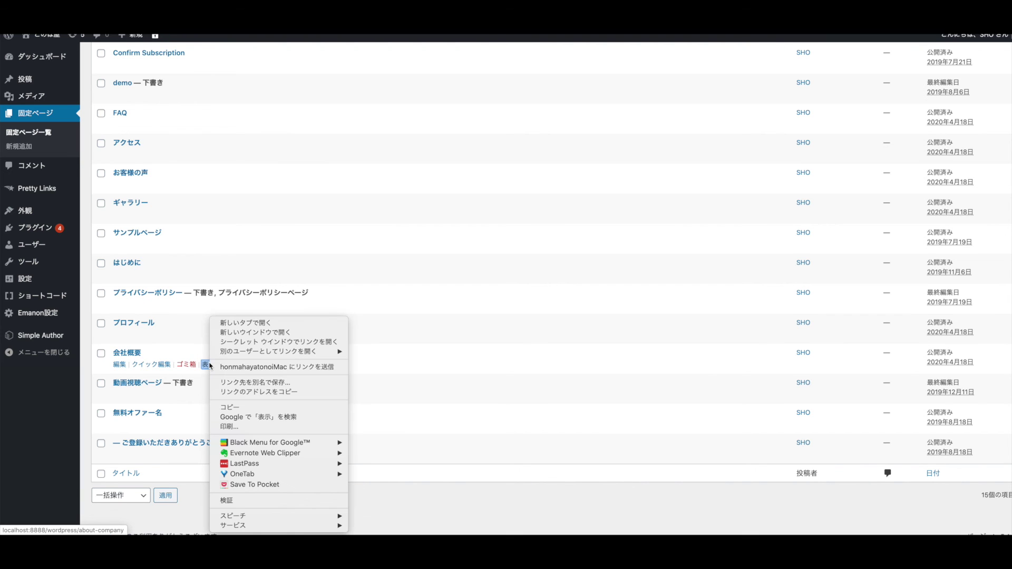
pyautogui.click(248, 395)
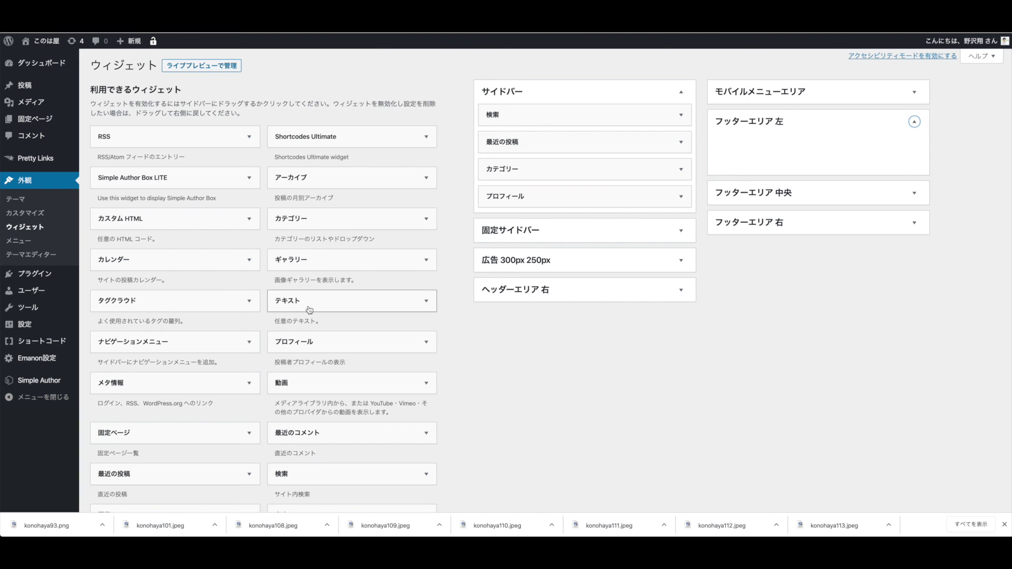
# - Add a text widget to フッターエリア 左 and enter 会社概要 as its content
pyautogui.moveTo(309, 310); pyautogui.dragTo(764, 133)
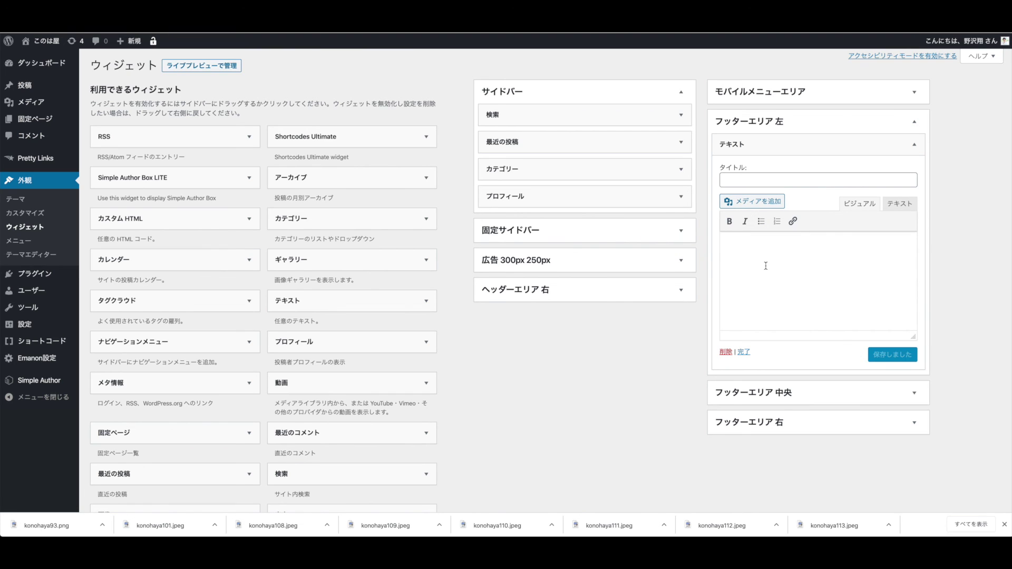
pyautogui.write('かい')
pyautogui.write('しゃ')
pyautogui.press('space')
pyautogui.write('がいち')
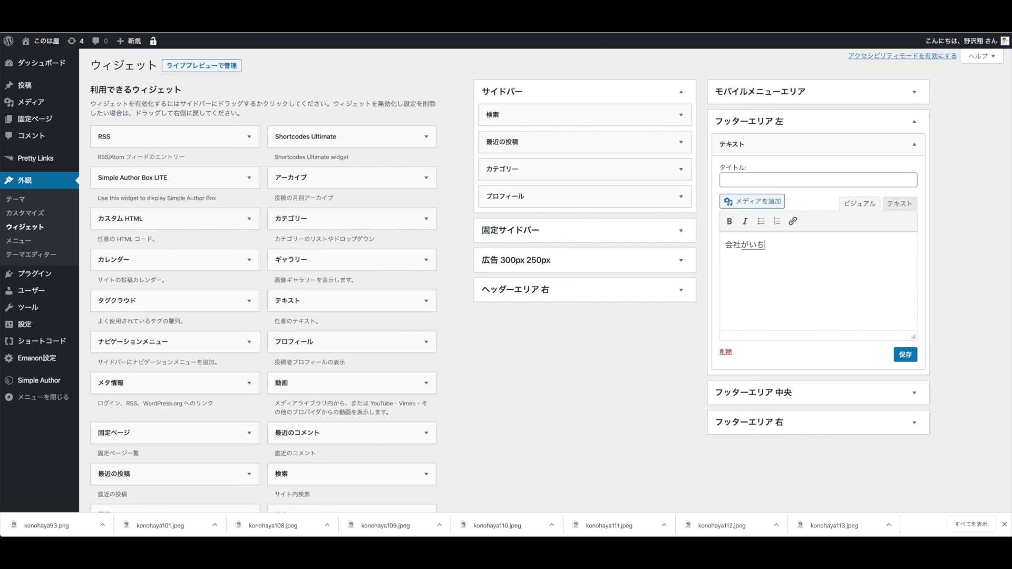
pyautogui.write('ょう')
pyautogui.press('space')
pyautogui.click(793, 222)
pyautogui.write('http://localhost:8888/wordpress/about-company')
pyautogui.click(915, 355)
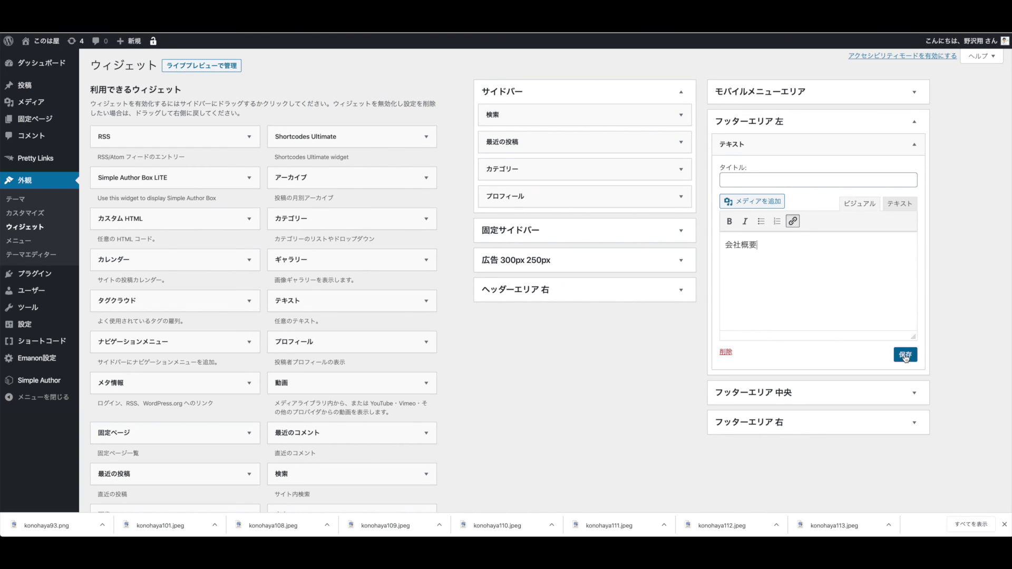
pyautogui.moveTo(757, 247); pyautogui.dragTo(714, 246)
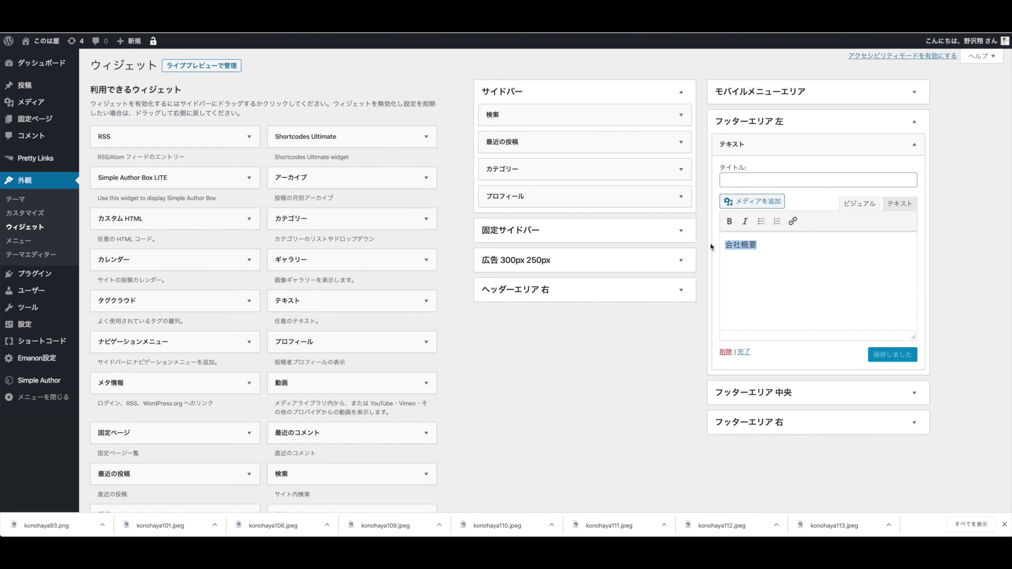
pyautogui.click(792, 221)
pyautogui.write('http://localhost:8888/wordpress/about-company')
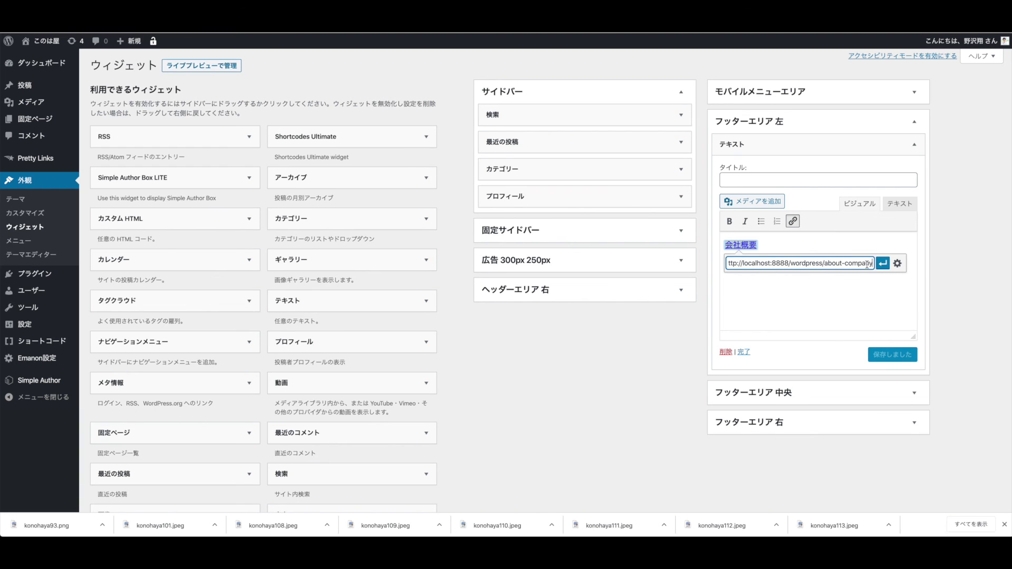
pyautogui.click(883, 263)
pyautogui.click(894, 359)
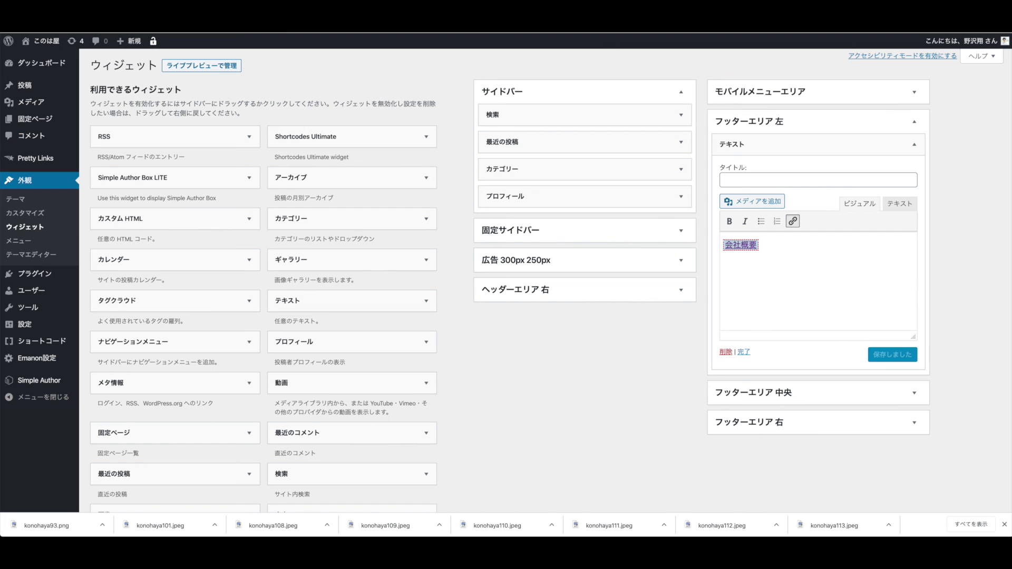
# - View the site and test the 会社概要 link in the footer
pyautogui.click(47, 59)
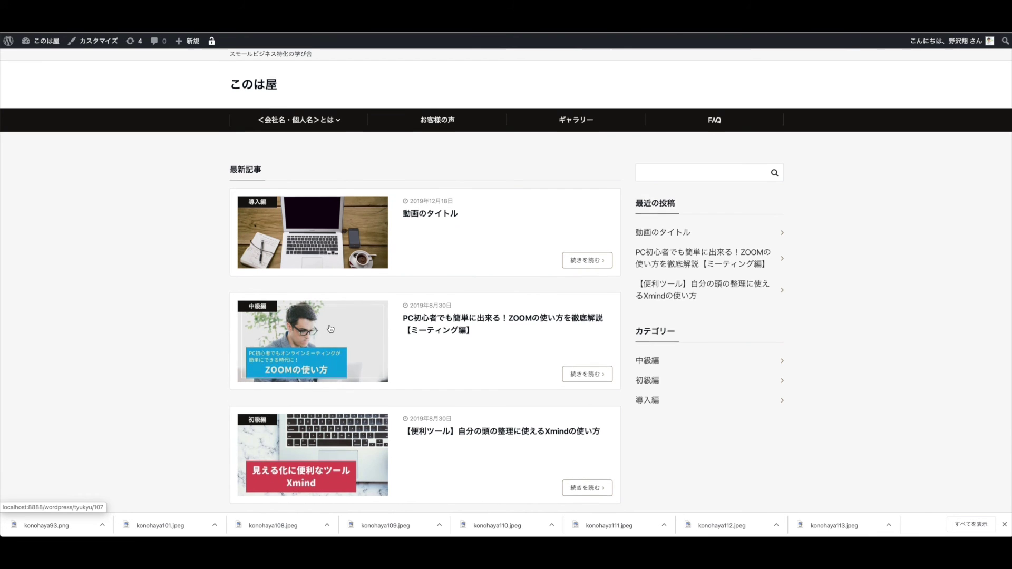
pyautogui.scroll(-5, 264, 401)
pyautogui.click(245, 475)
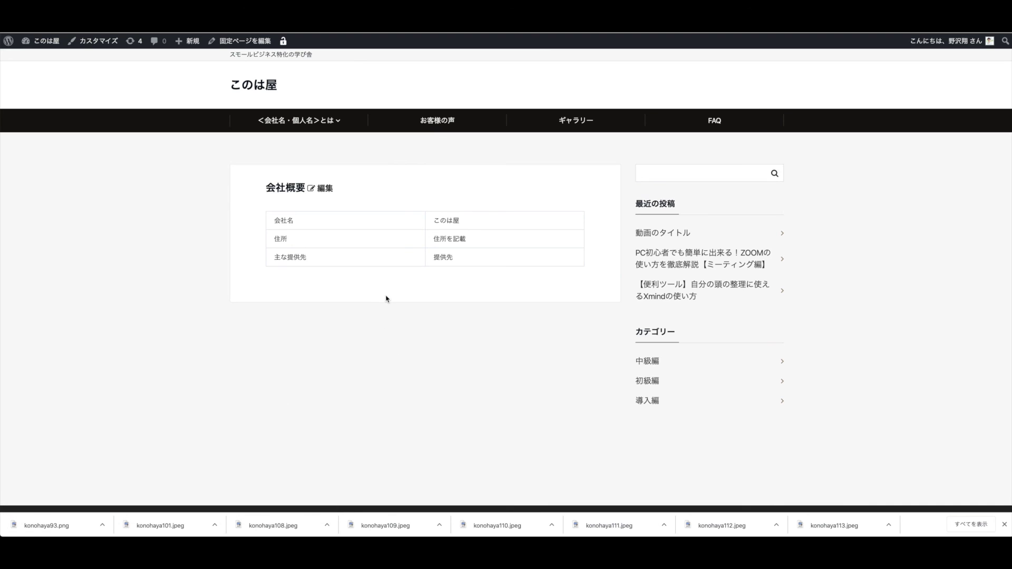
pyautogui.hscroll(-5, 386, 299)
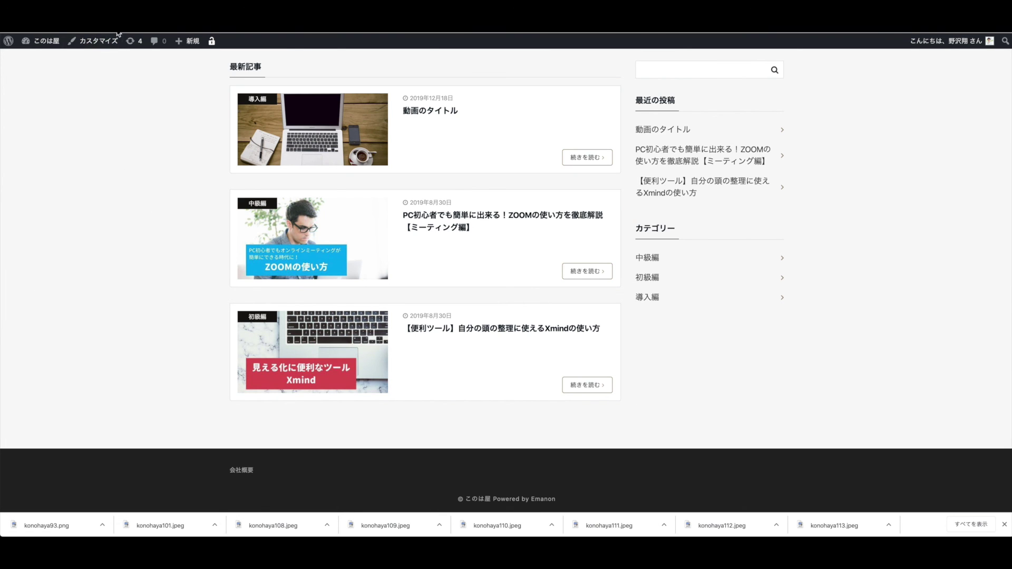
pyautogui.click(243, 468)
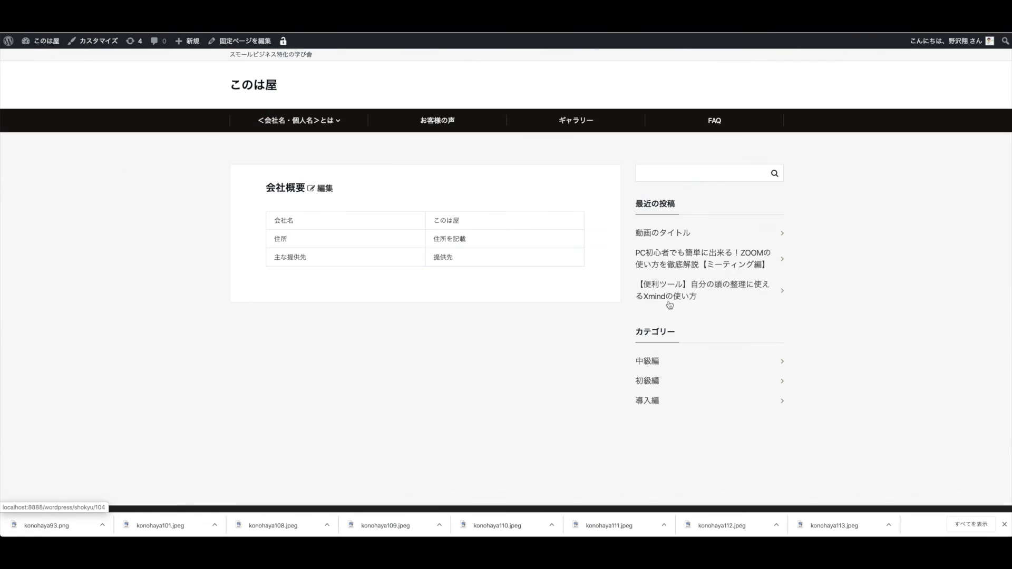
# - Set the 会社概要 page's template to サイドバー:なし, update the page and view it on the site
pyautogui.click(245, 41)
pyautogui.click(919, 286)
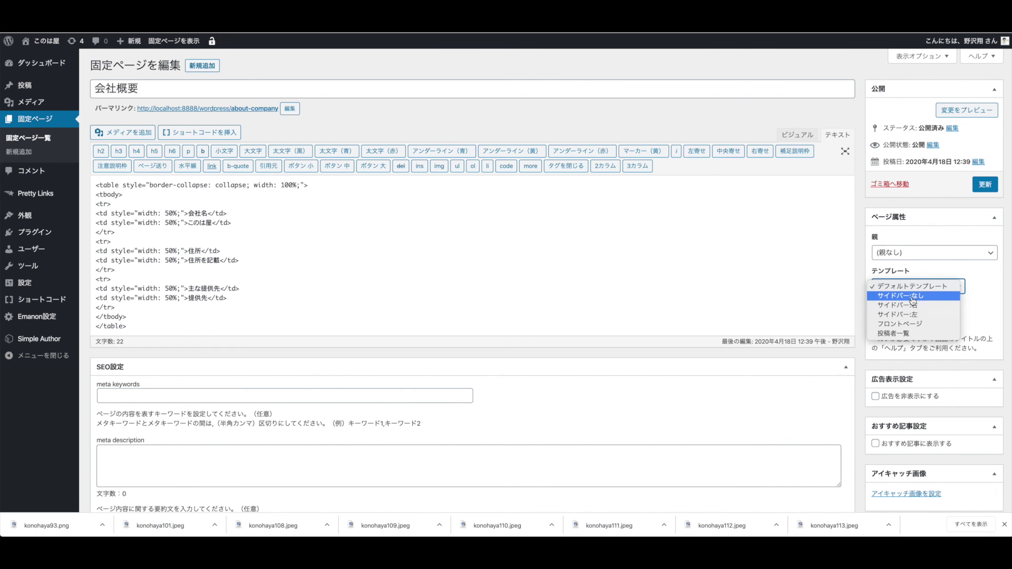
pyautogui.click(917, 301)
pyautogui.click(984, 184)
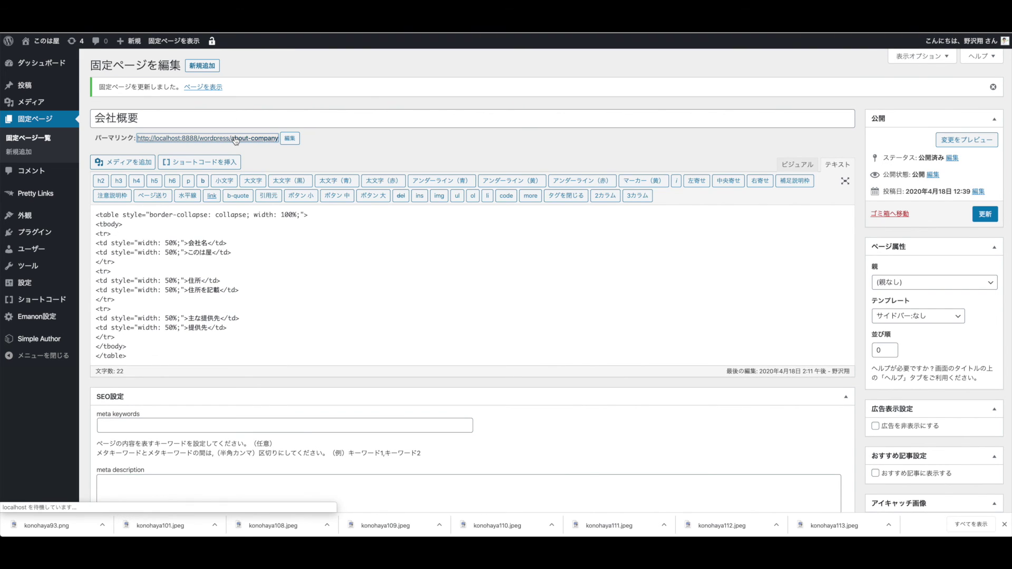
pyautogui.click(235, 141)
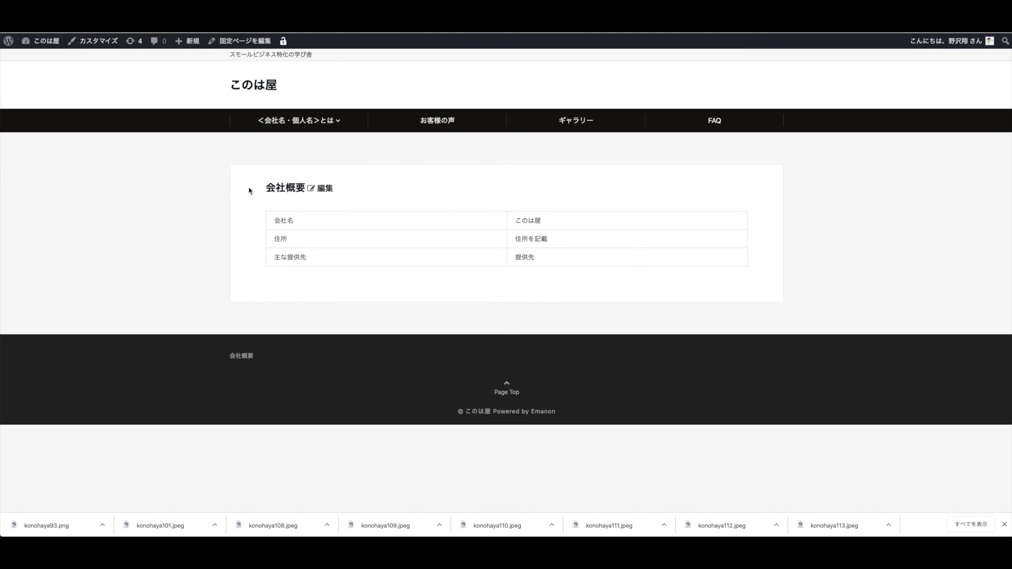
pyautogui.moveTo(998, 324)
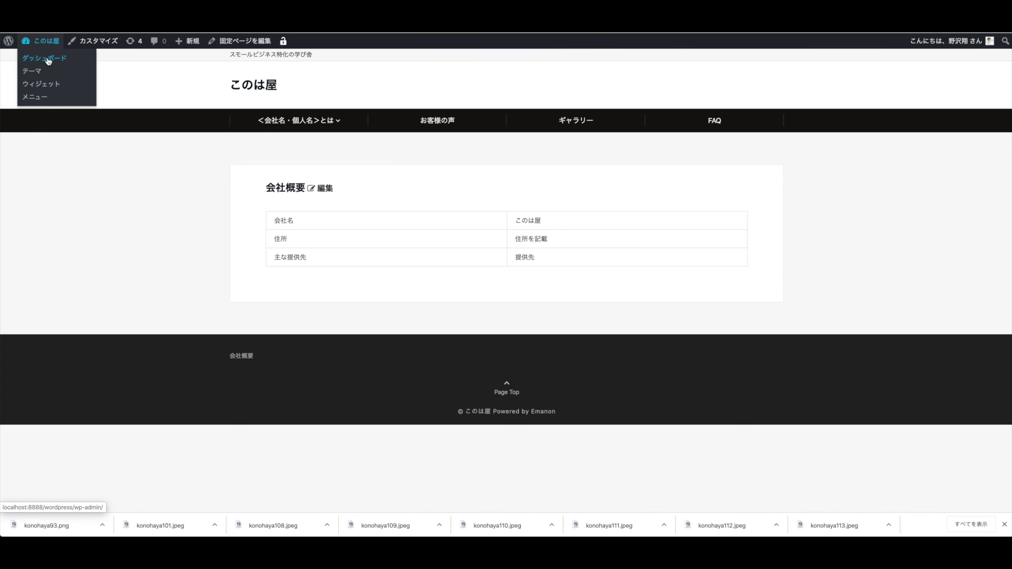
# - Return to the dashboard and open the menu editor
pyautogui.click(47, 58)
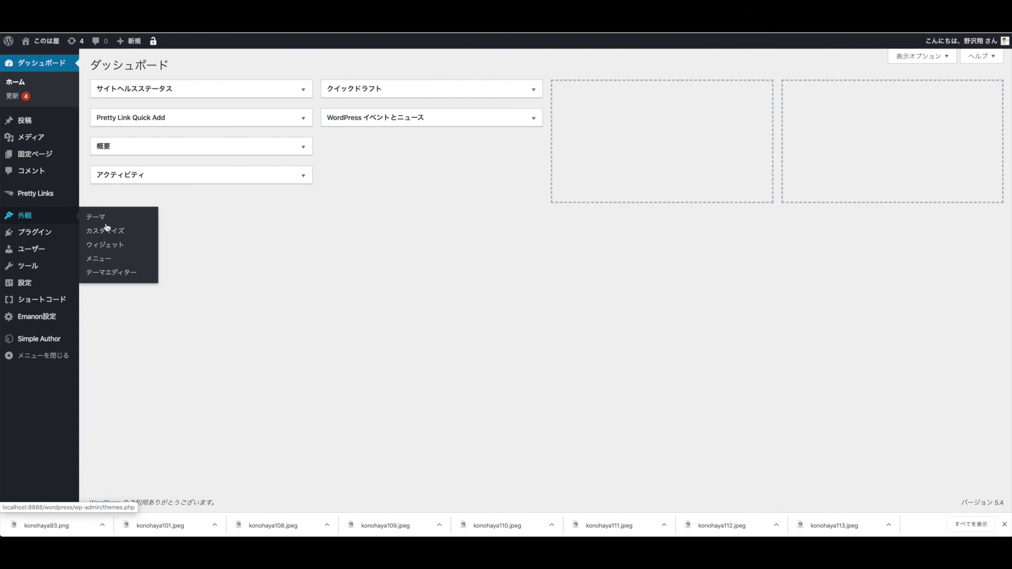
pyautogui.click(101, 259)
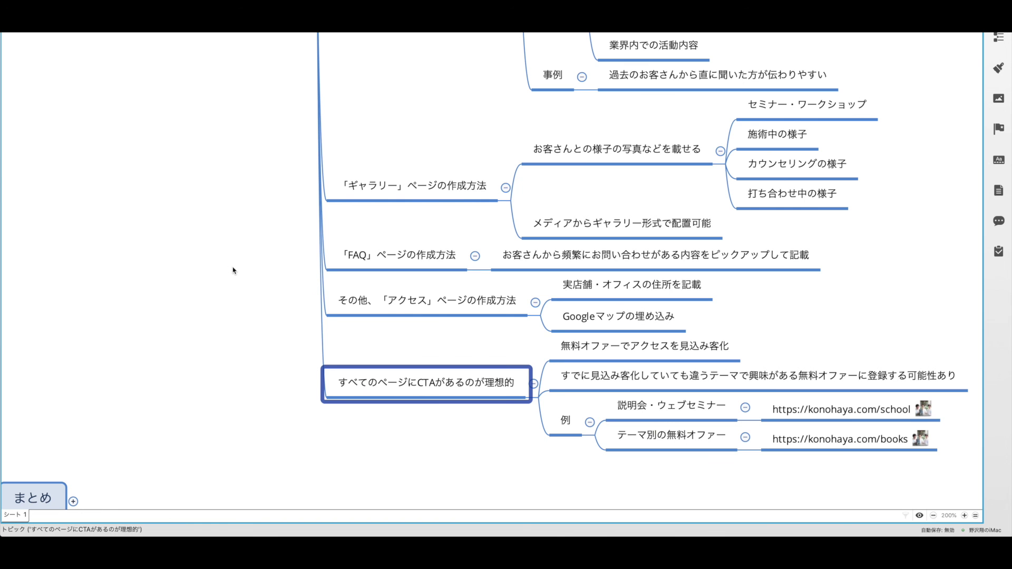
# - Switch to the mind map and select the topic 実際にWordPressにてサイト設計を作成
pyautogui.scroll(5, 233, 269)
pyautogui.hscroll(-4, 233, 270)
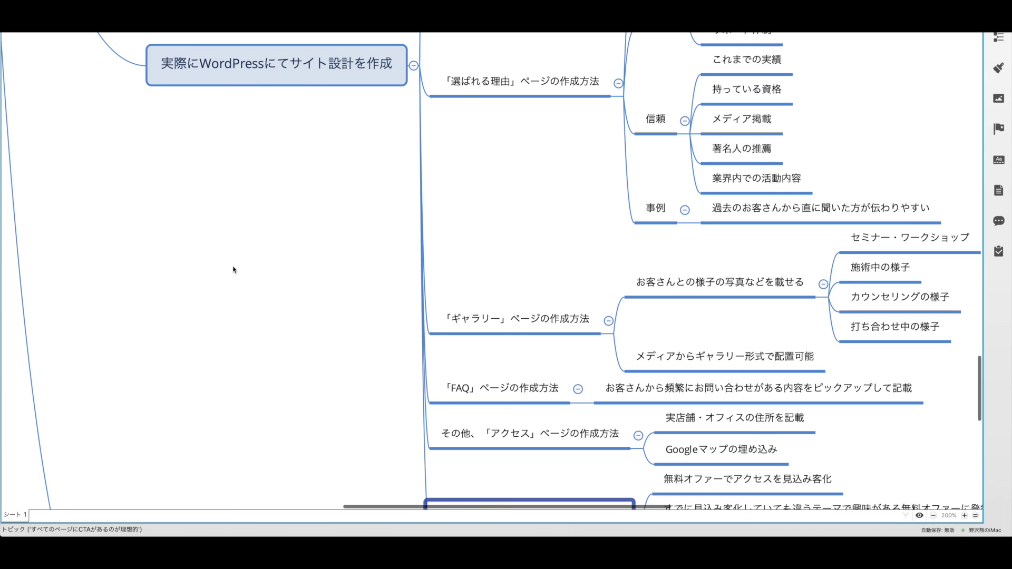
pyautogui.hscroll(4, 235, 270)
pyautogui.scroll(1, 235, 271)
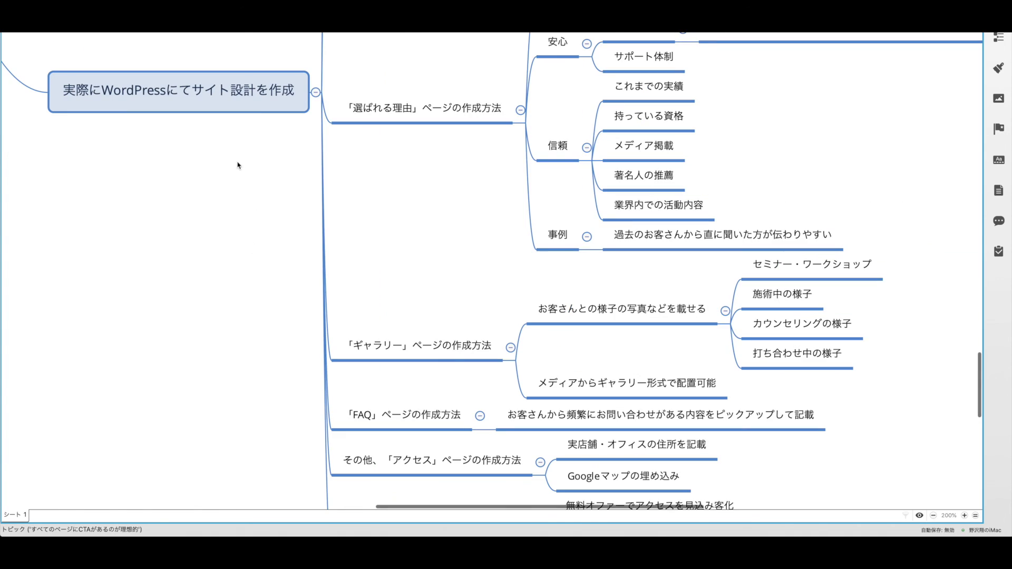
pyautogui.click(131, 107)
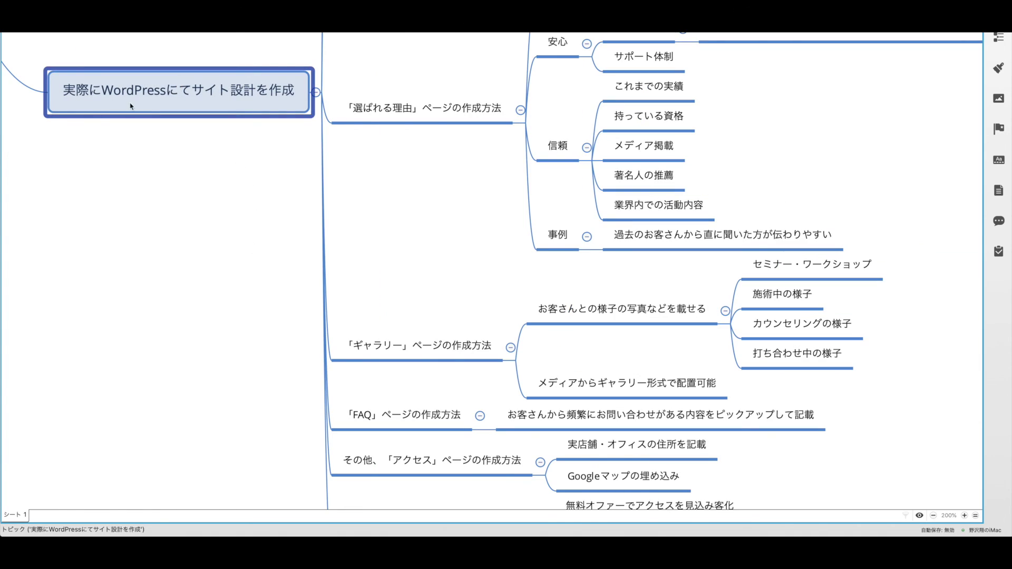